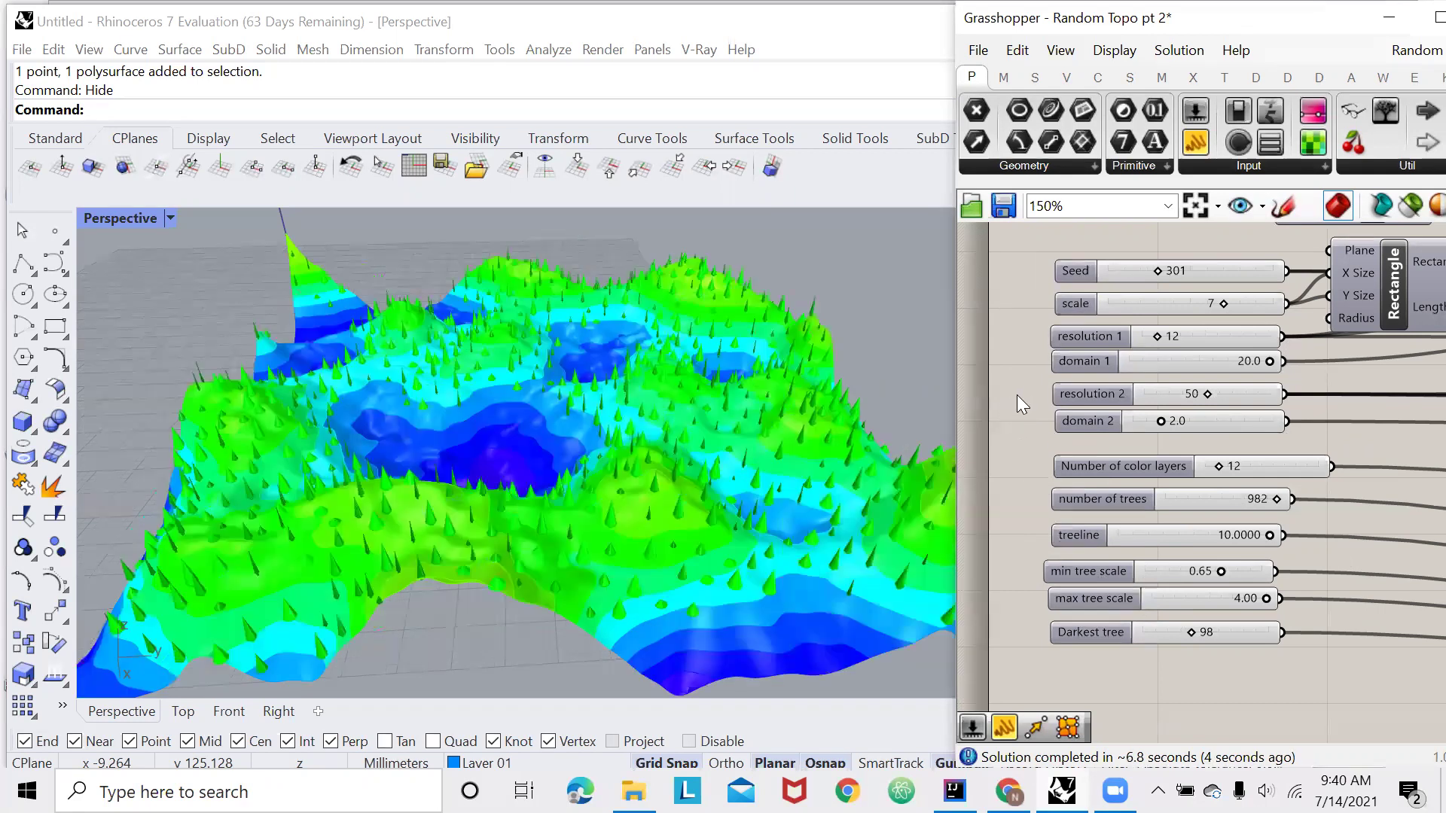
Disable the existing group of terrain components
{"action": "scroll", "coordinate": [1021, 387], "scroll_direction": "down", "scroll_amount": 6}
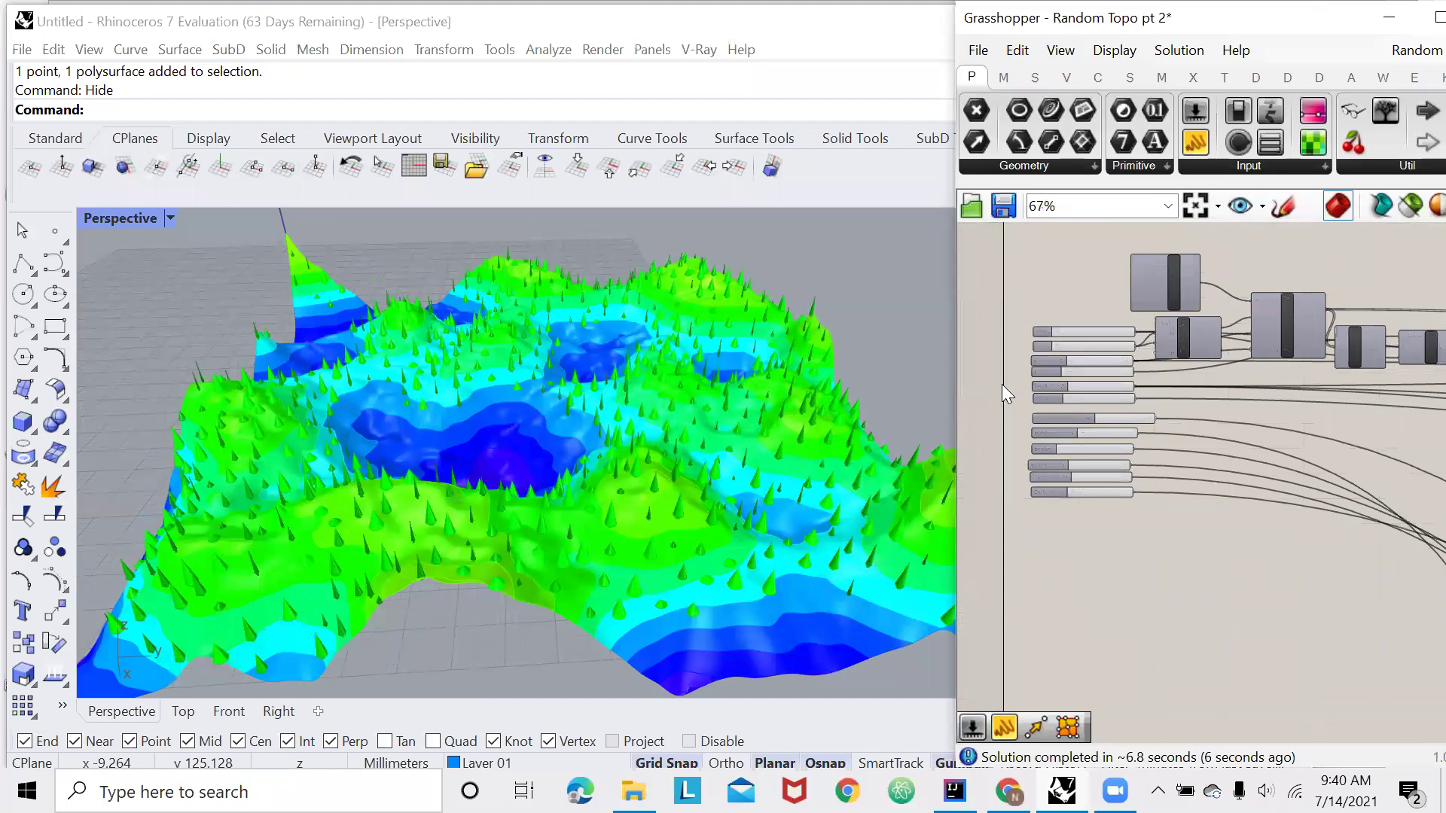
{"action": "scroll", "coordinate": [1002, 389], "scroll_direction": "down", "scroll_amount": 2}
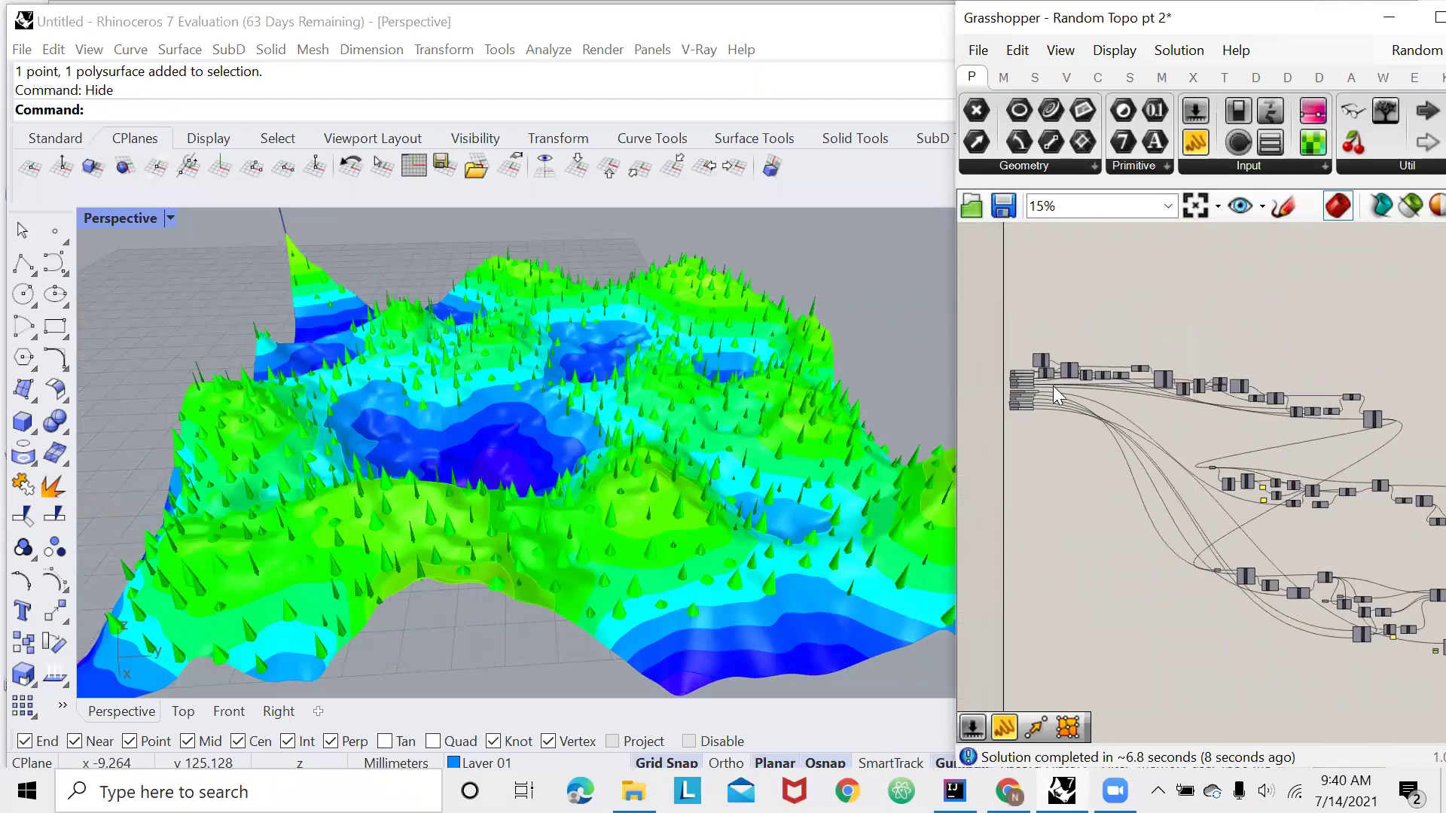
{"action": "scroll", "coordinate": [1054, 387], "scroll_direction": "down", "scroll_amount": 2}
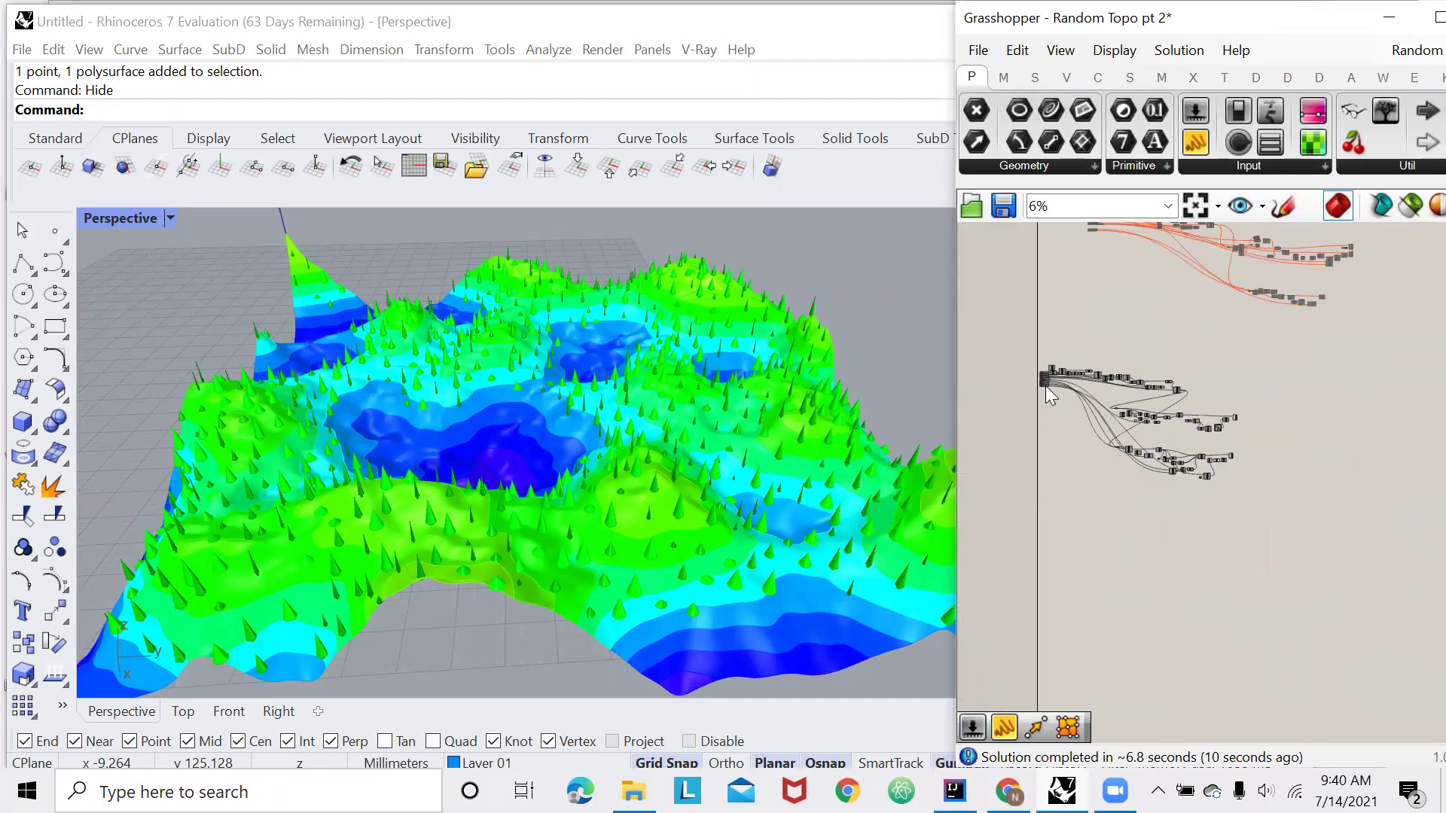
{"action": "left_click_drag", "start_coordinate": [1262, 356], "coordinate": [1002, 534]}
{"action": "right_click", "coordinate": [1001, 534]}
{"action": "left_click", "coordinate": [1069, 532]}
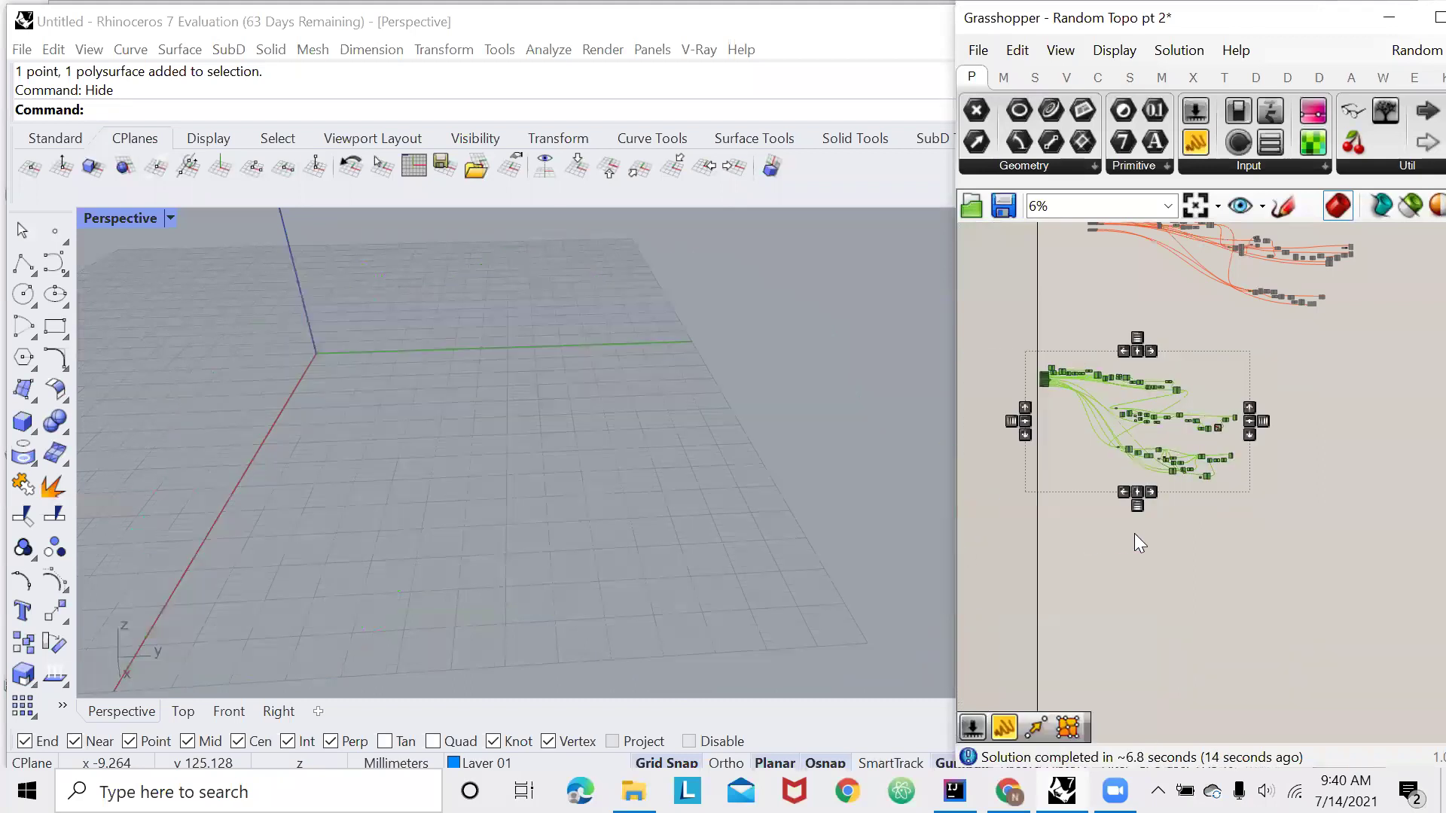
Add a Rectangular Array component to the canvas
{"action": "scroll", "coordinate": [1014, 560], "scroll_direction": "up", "scroll_amount": 5}
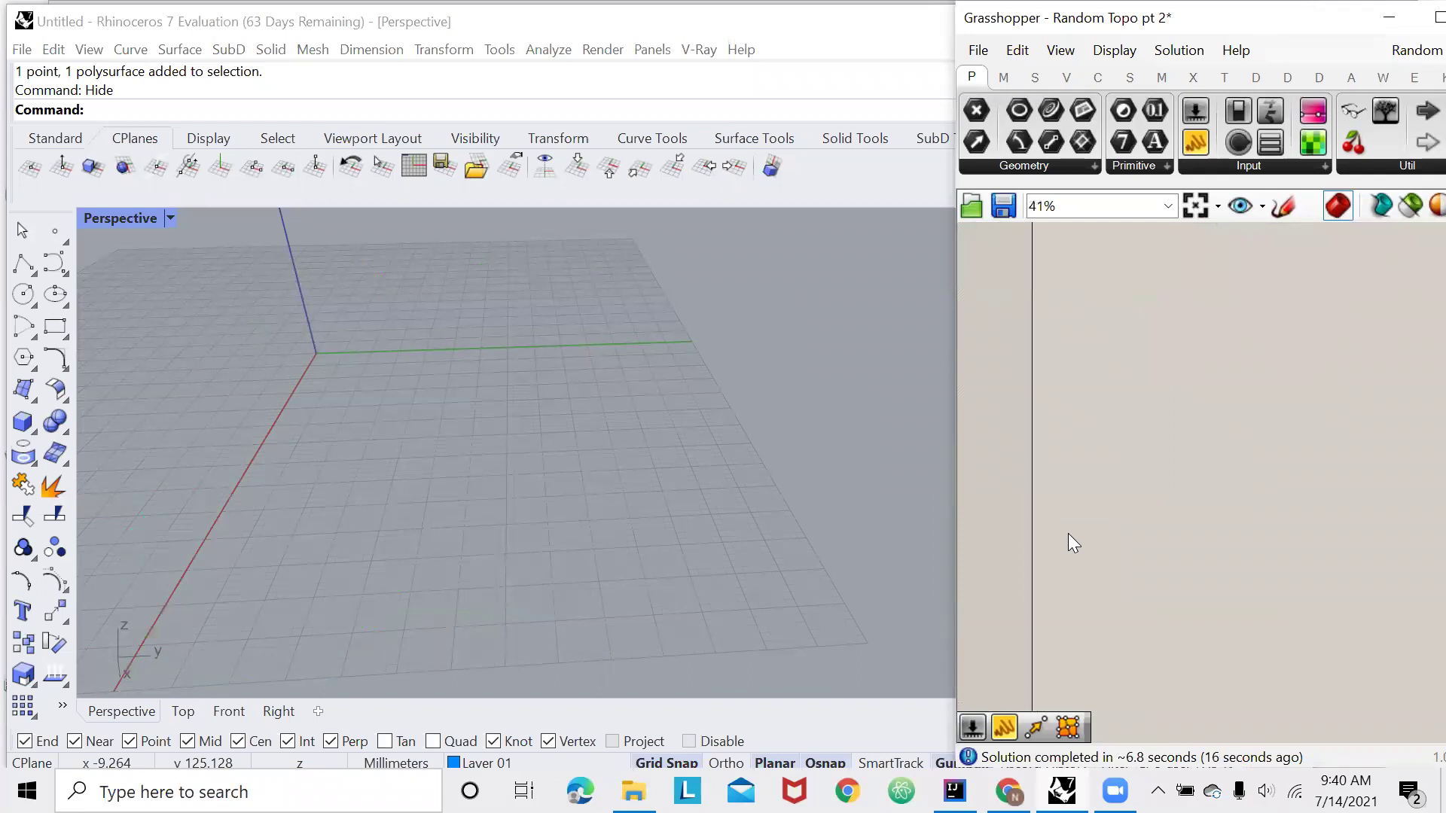
{"action": "double_click", "coordinate": [1067, 533]}
{"action": "scroll", "coordinate": [1058, 482], "scroll_direction": "up", "scroll_amount": 5}
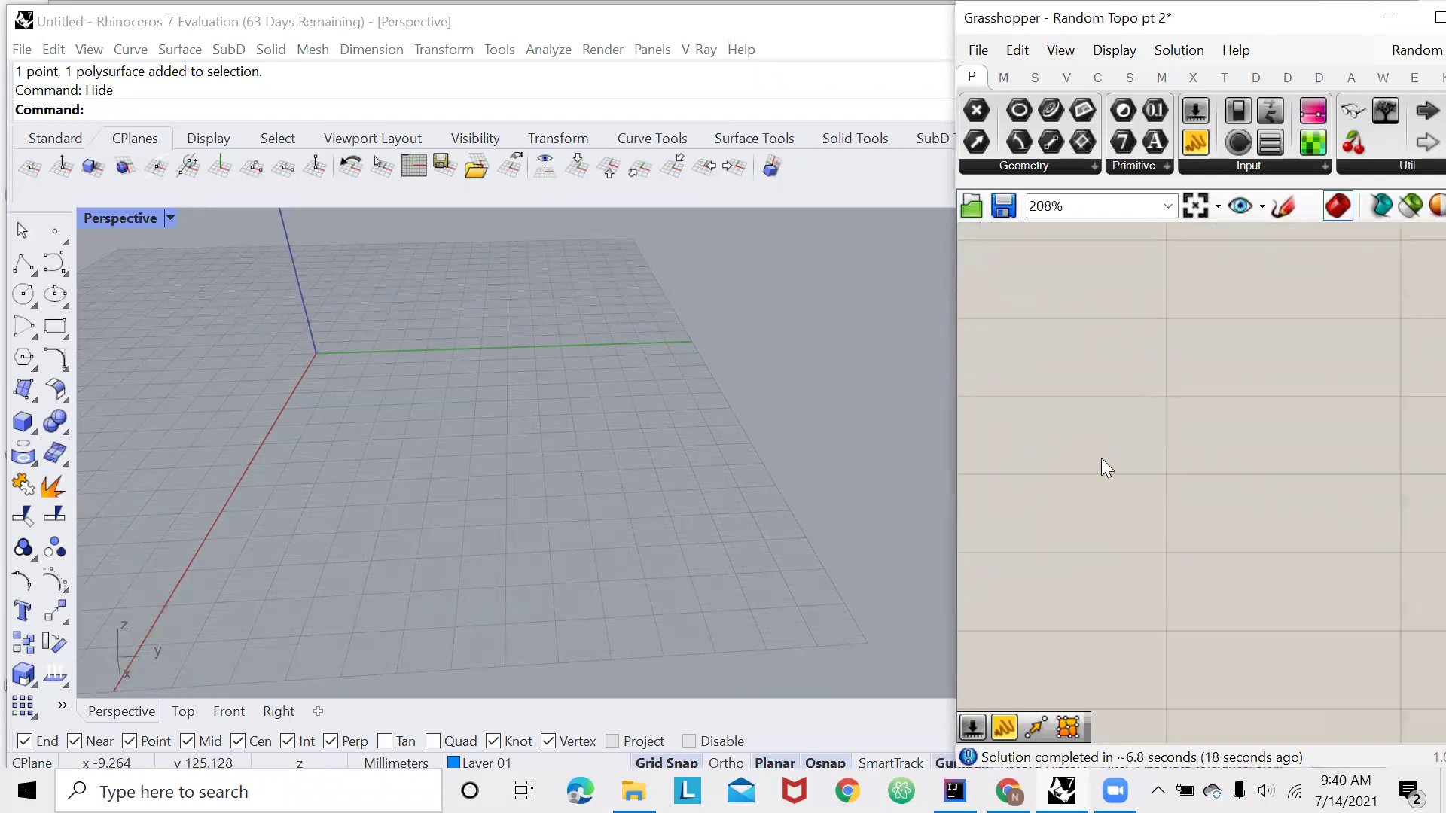
{"action": "double_click", "coordinate": [1102, 457]}
{"action": "type", "text": "rectangul"}
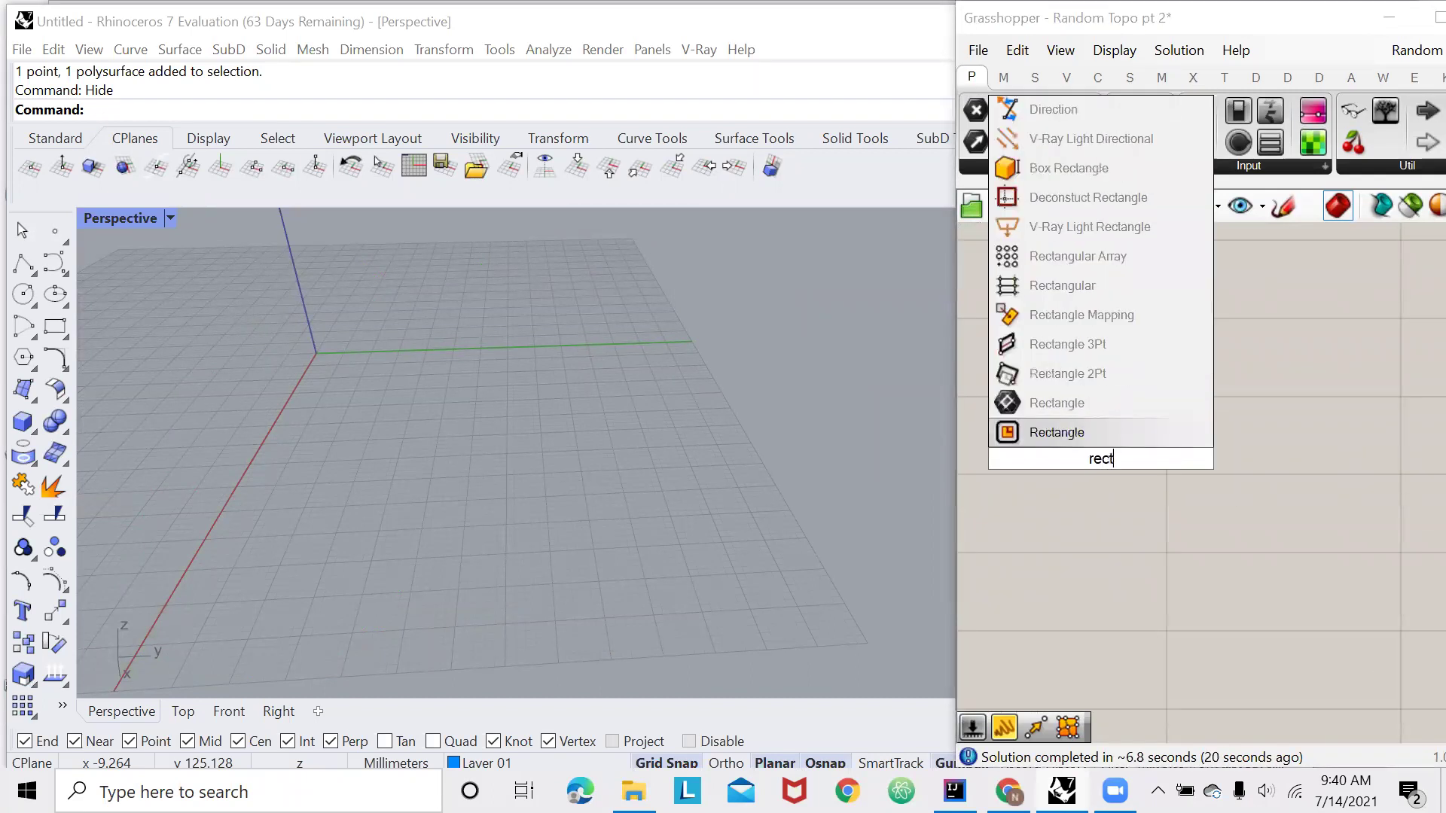
{"action": "left_click", "coordinate": [1073, 435]}
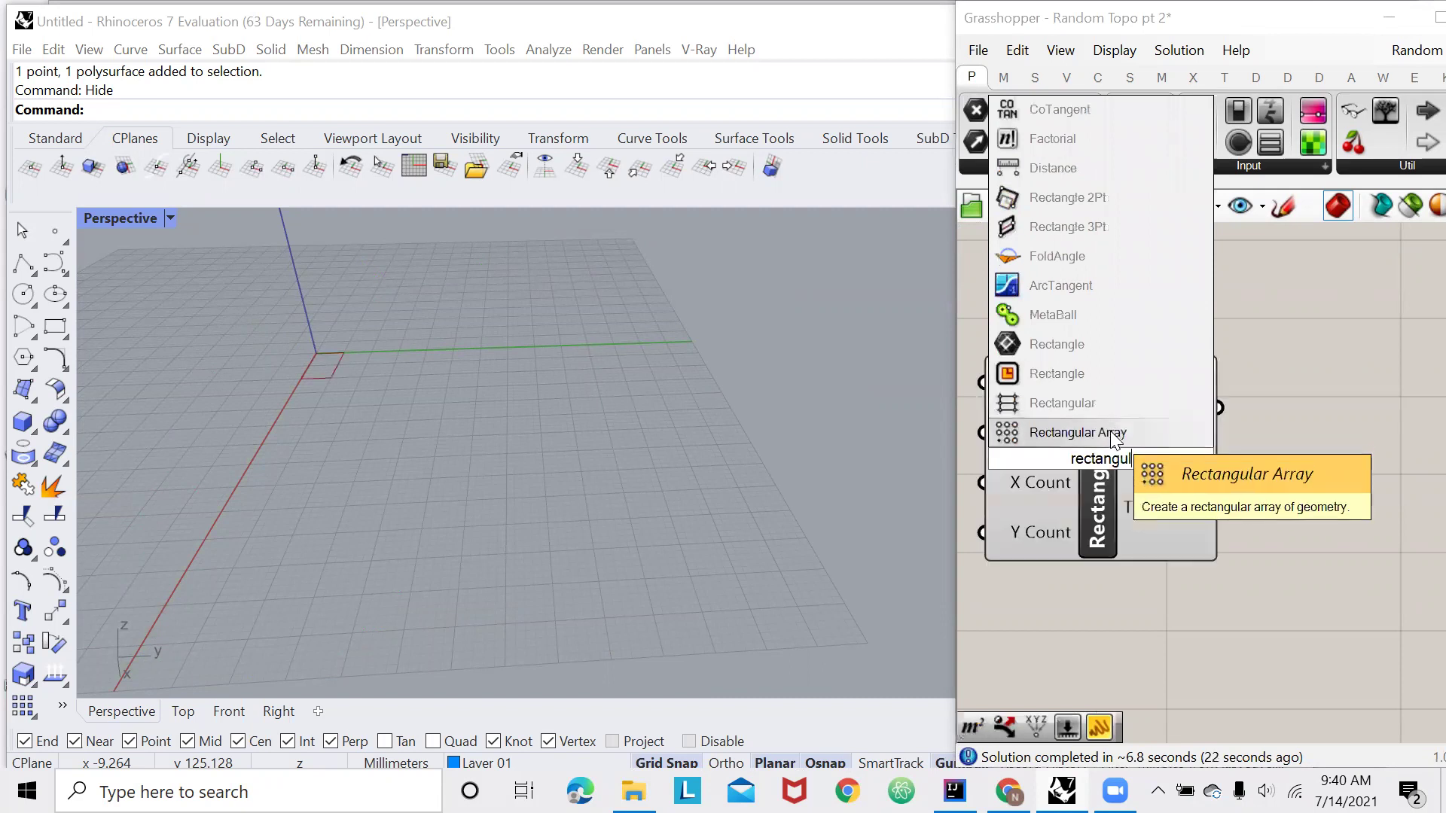
Add a Construct Point and feed it into the Rectangular Array's Geometry input
{"action": "scroll", "coordinate": [1129, 399], "scroll_direction": "down", "scroll_amount": 2}
{"action": "double_click", "coordinate": [1099, 366]}
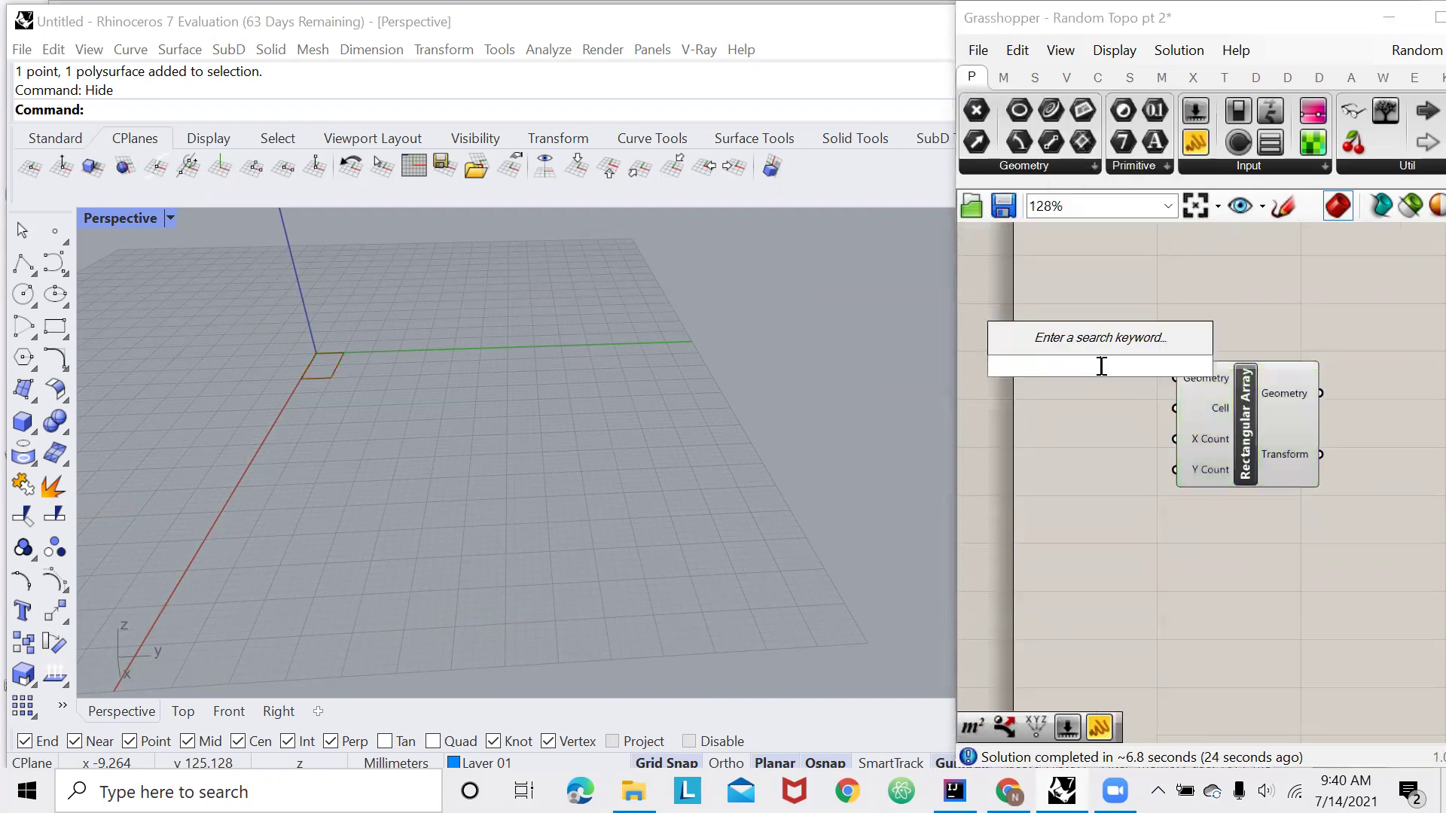
{"action": "type", "text": "constru"}
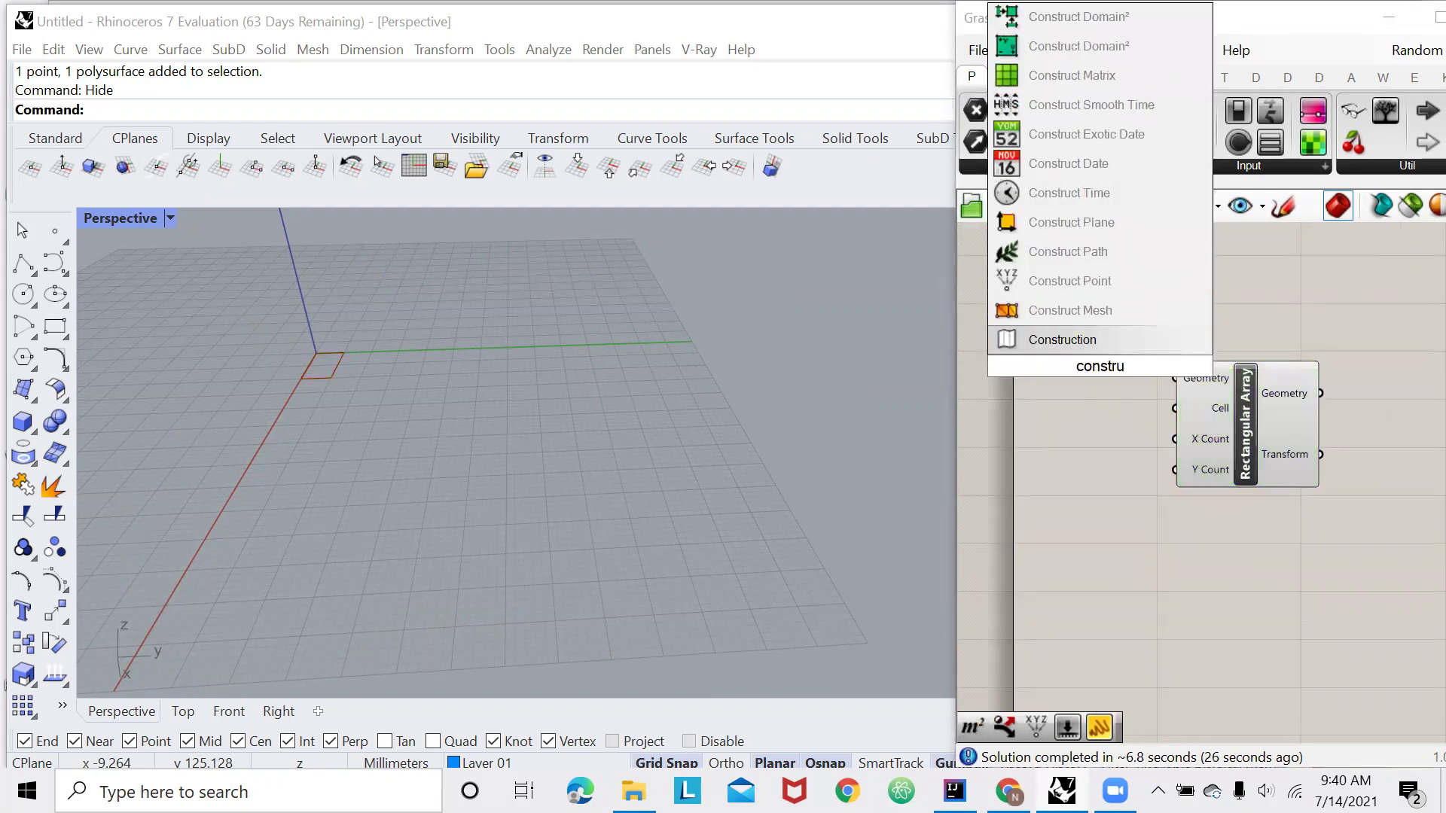
{"action": "left_click", "coordinate": [1076, 281]}
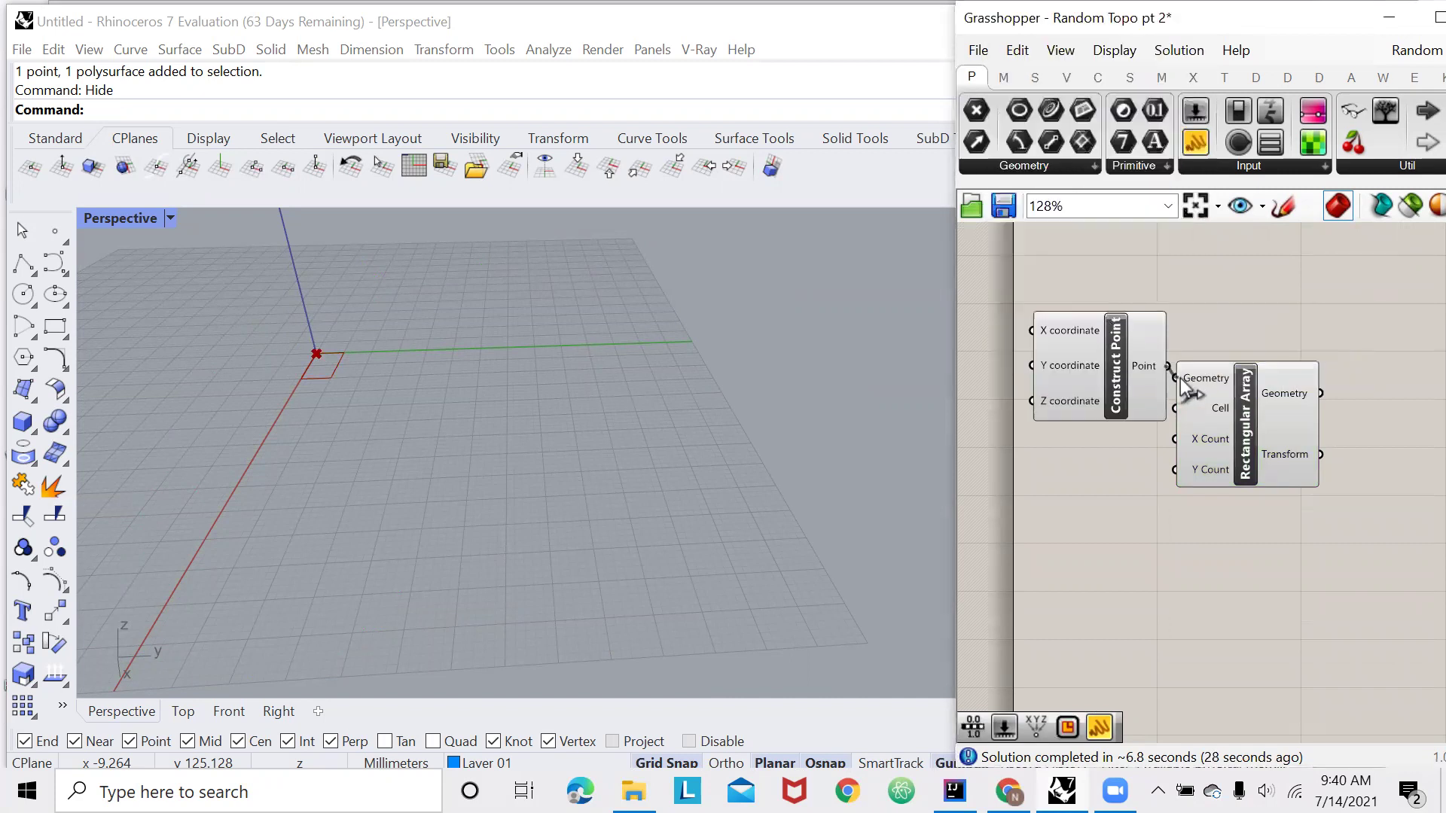
{"action": "left_click_drag", "start_coordinate": [1181, 378], "coordinate": [1309, 374]}
Add a Rectangle and connect it to the Rectangular Array's Cell input
{"action": "left_click", "coordinate": [1264, 489]}
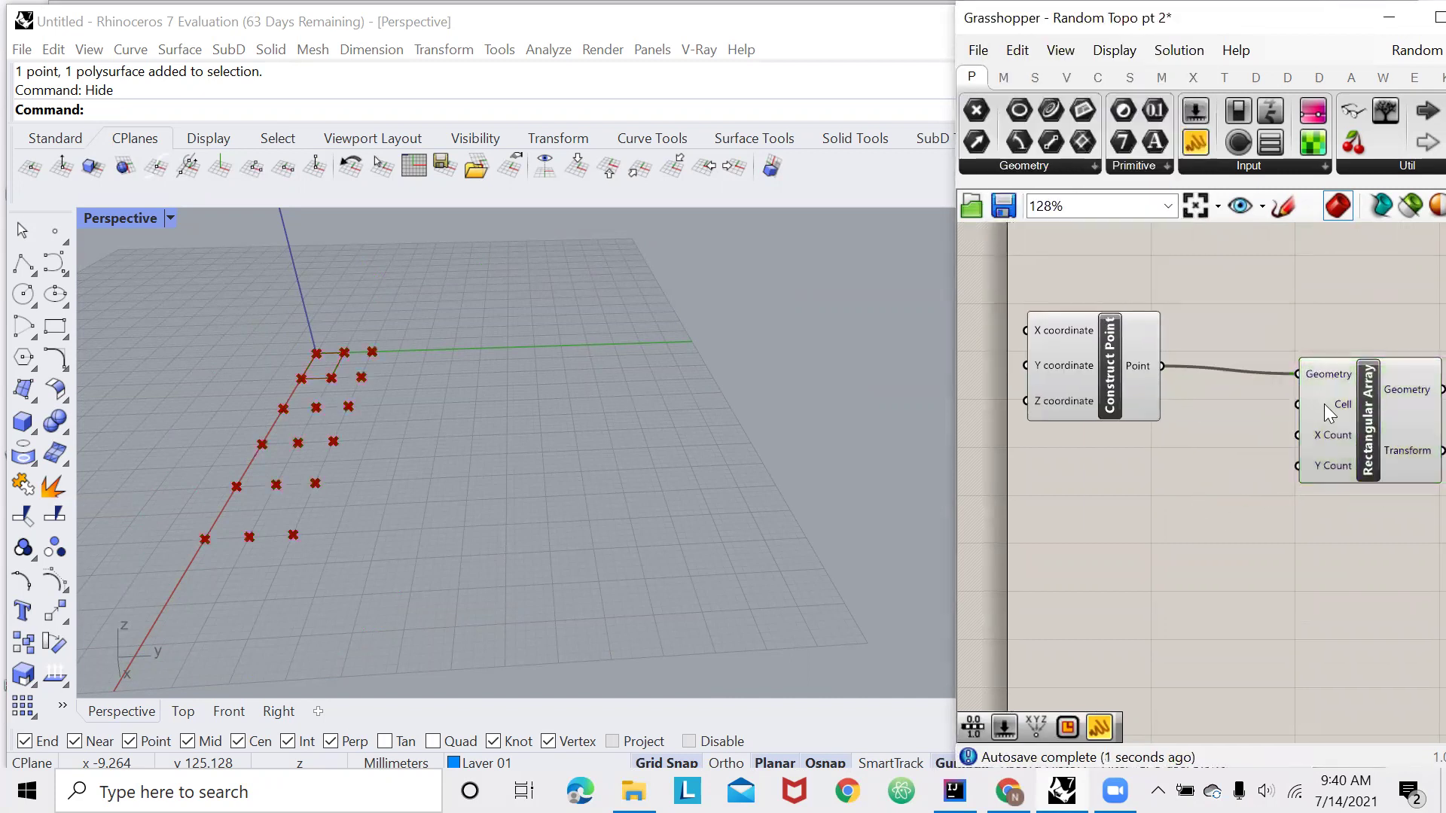
{"action": "mouse_move", "coordinate": [1325, 409]}
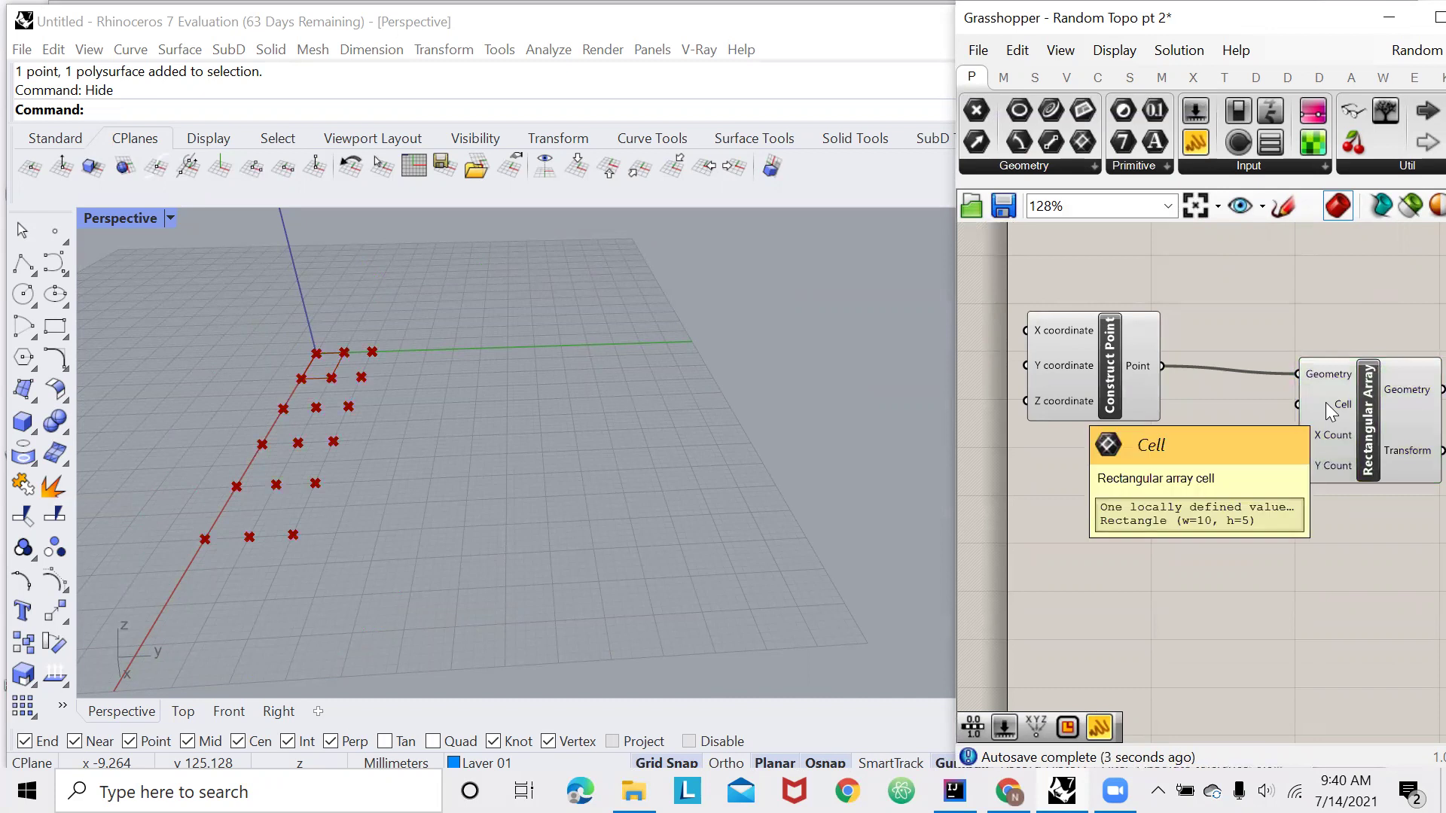
{"action": "double_click", "coordinate": [1124, 465]}
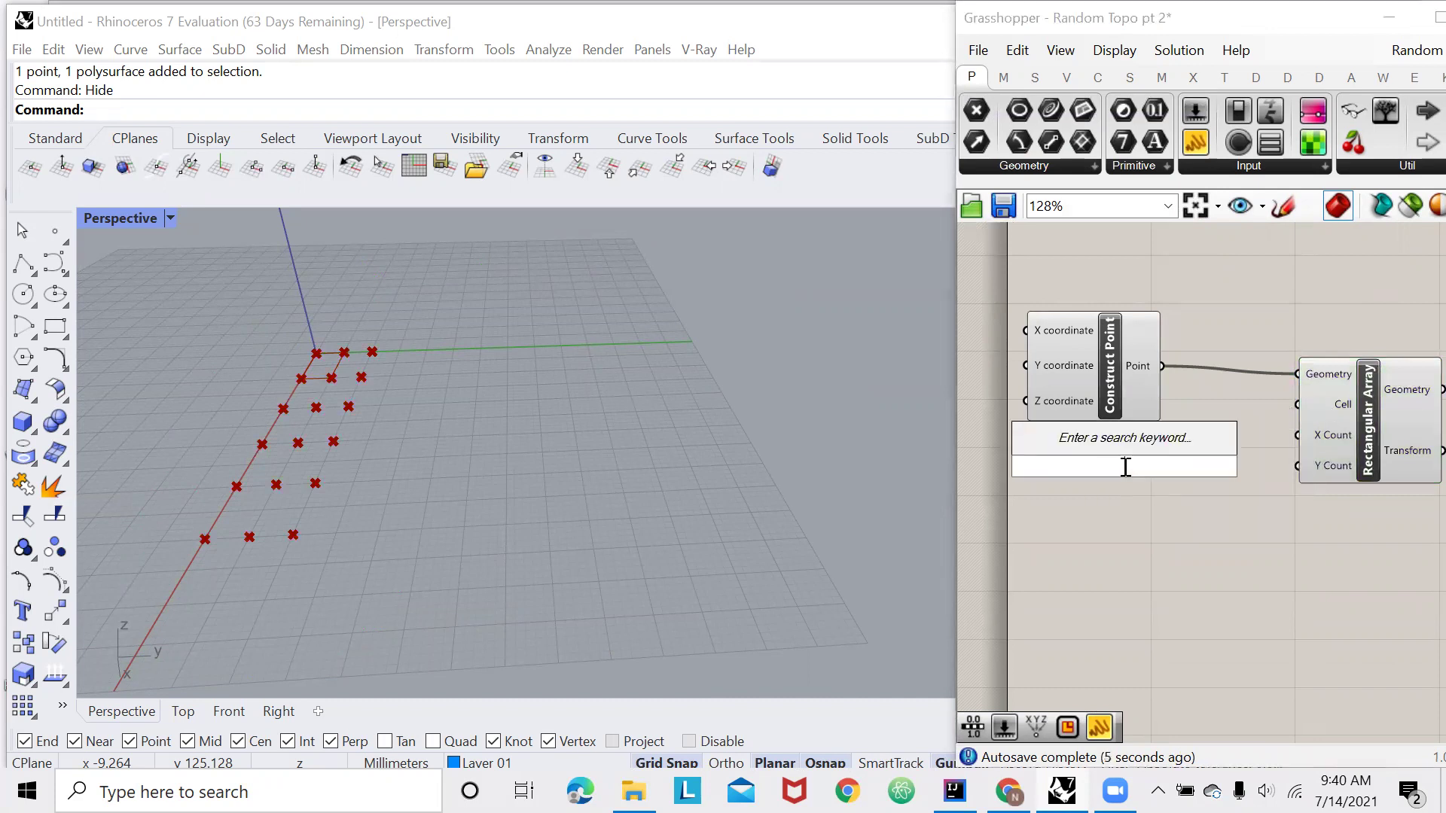
{"action": "type", "text": "rect"}
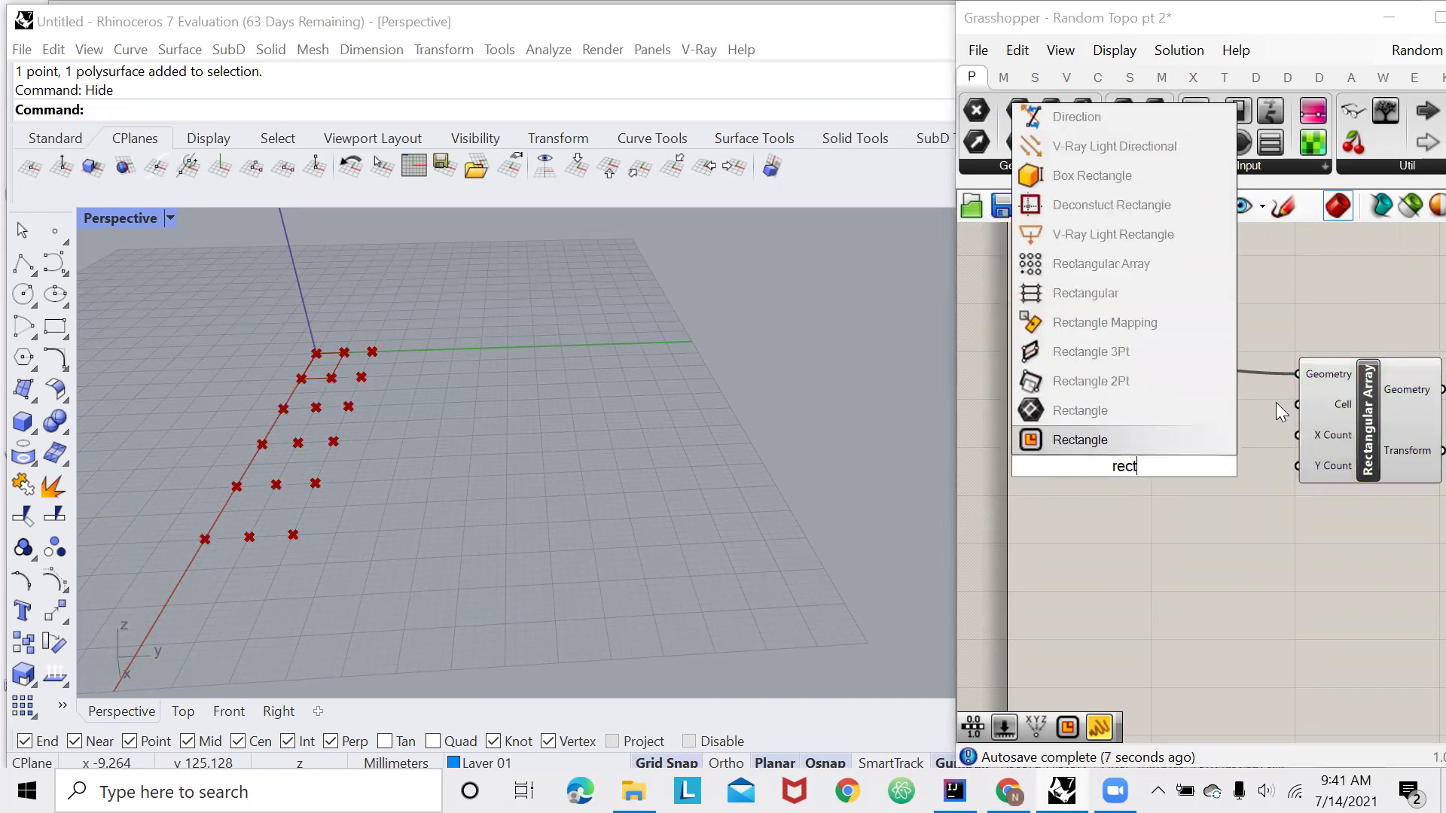
{"action": "left_click", "coordinate": [1152, 437]}
{"action": "left_click_drag", "start_coordinate": [1189, 448], "coordinate": [1347, 406]}
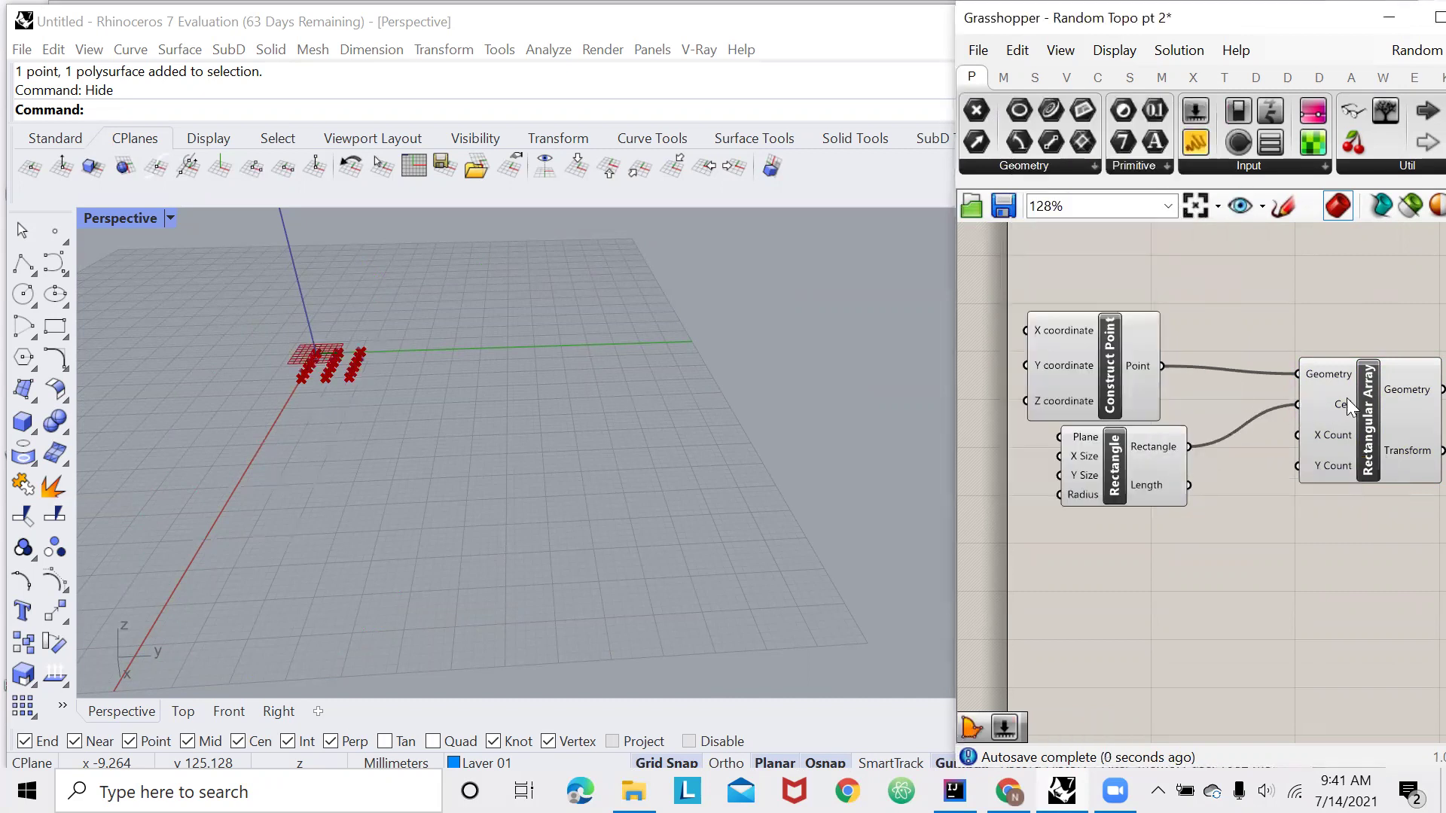
{"action": "scroll", "coordinate": [1348, 406], "scroll_direction": "down", "scroll_amount": 2}
{"action": "right_click_drag", "start_coordinate": [791, 445], "coordinate": [731, 439]}
{"action": "right_click_drag", "start_coordinate": [730, 438], "coordinate": [434, 581]}
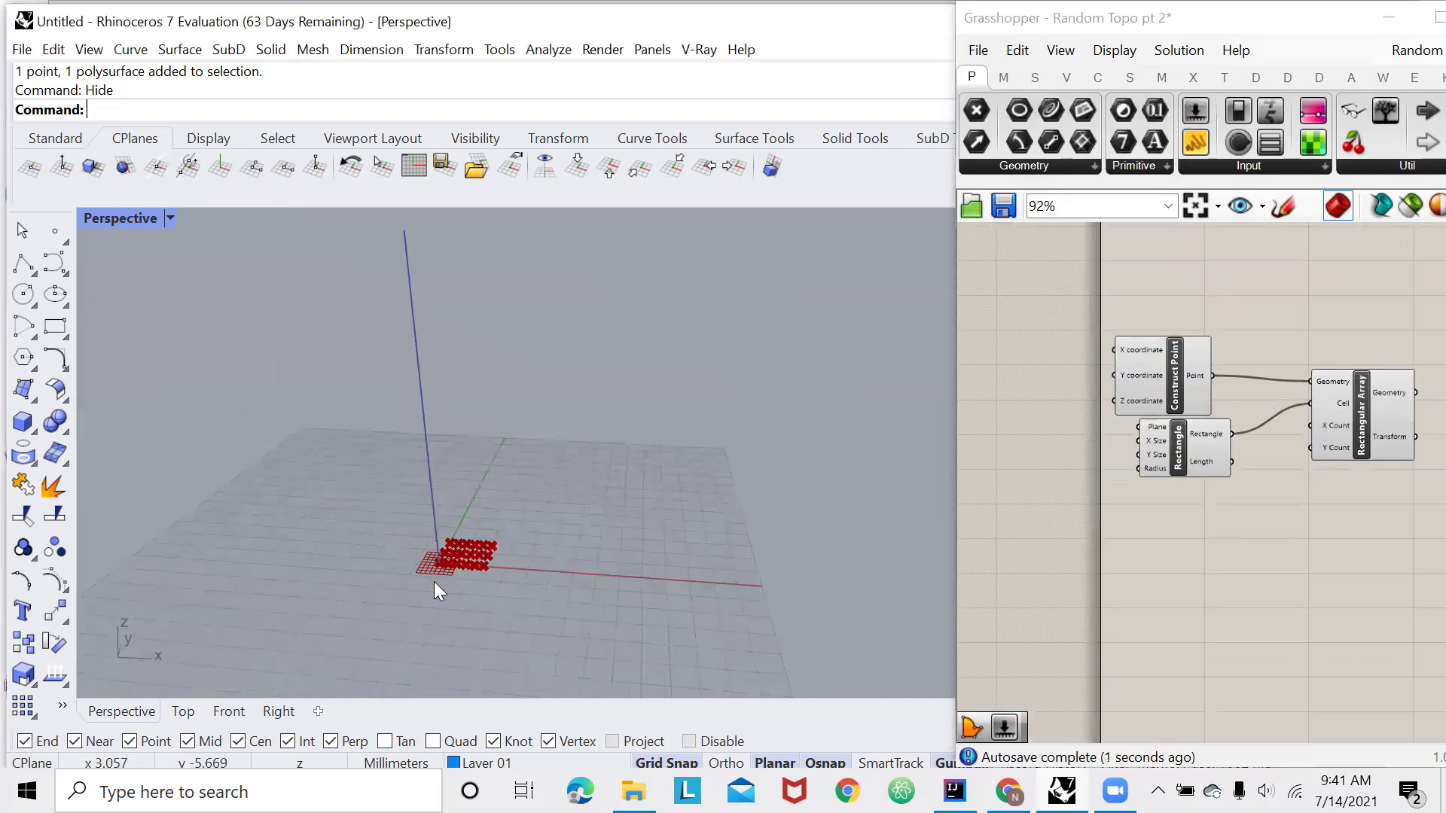
{"action": "scroll", "coordinate": [434, 582], "scroll_direction": "up", "scroll_amount": 5}
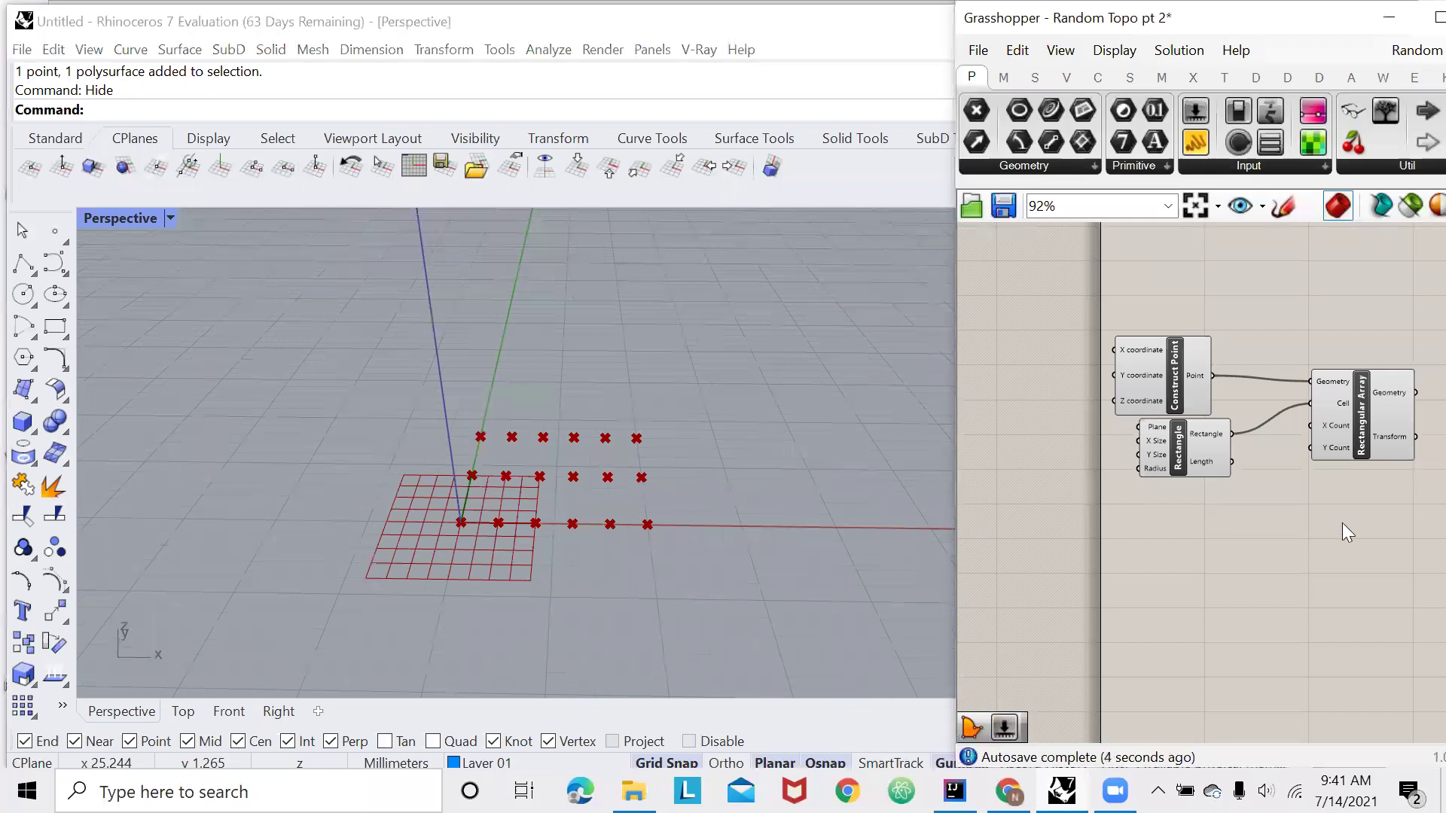
{"action": "scroll", "coordinate": [1012, 449], "scroll_direction": "up", "scroll_amount": 3}
Drive the rectangle's X and Y Size with a Number Slider raised to 5
{"action": "double_click", "coordinate": [1117, 470]}
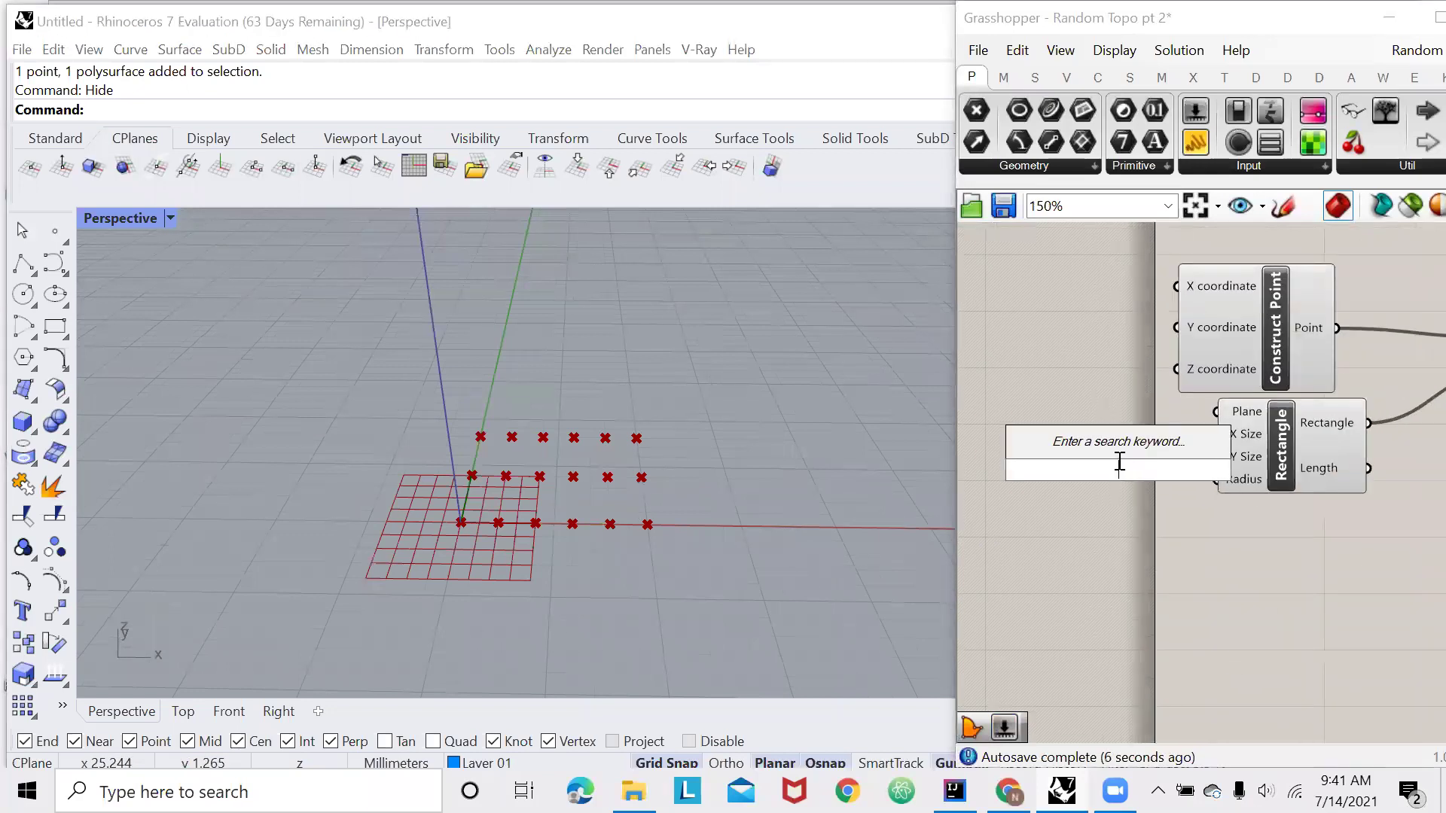
{"action": "type", "text": "number slider"}
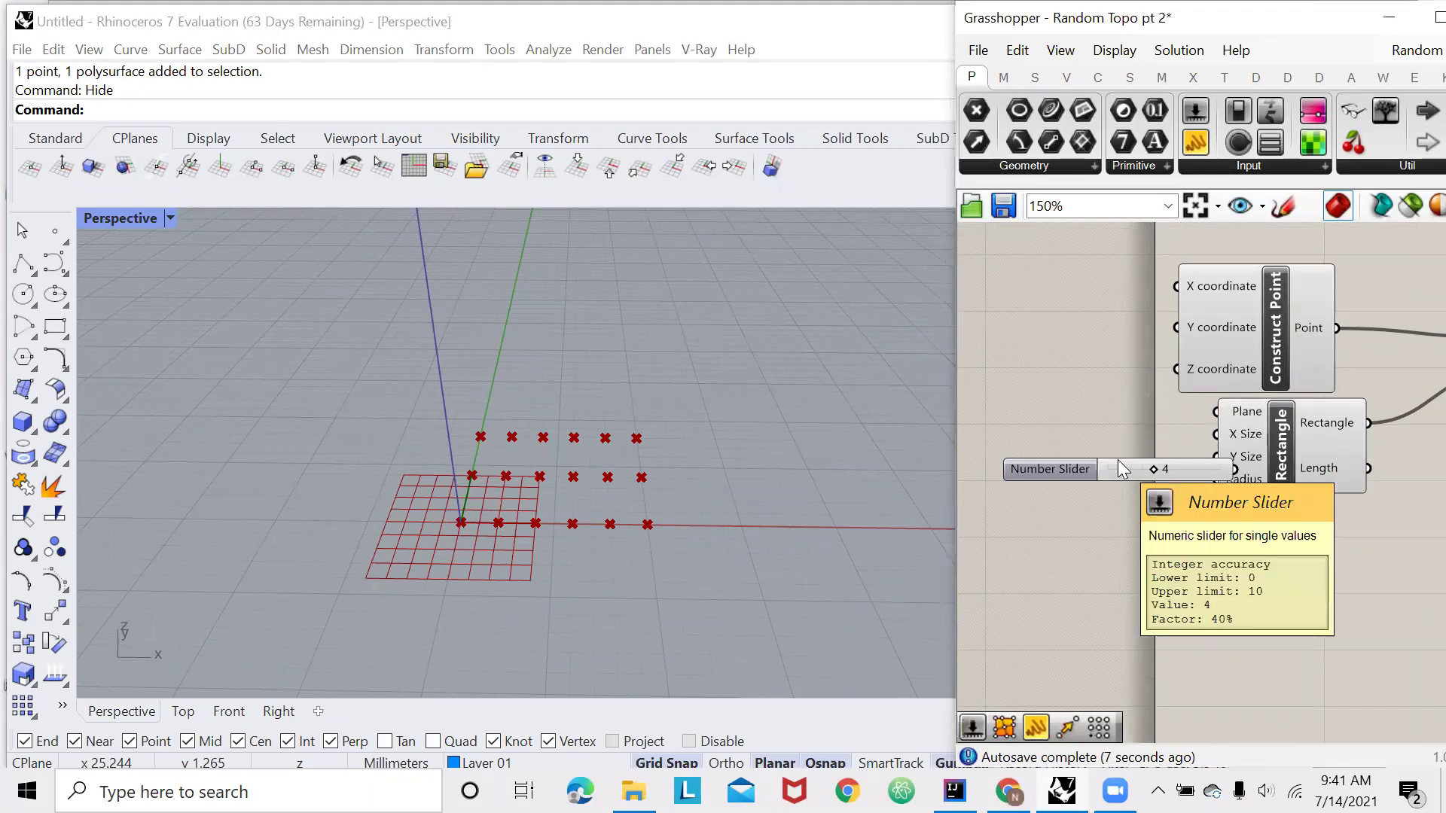
{"action": "left_click", "coordinate": [1117, 460]}
{"action": "left_click_drag", "start_coordinate": [1169, 443], "coordinate": [1193, 485]}
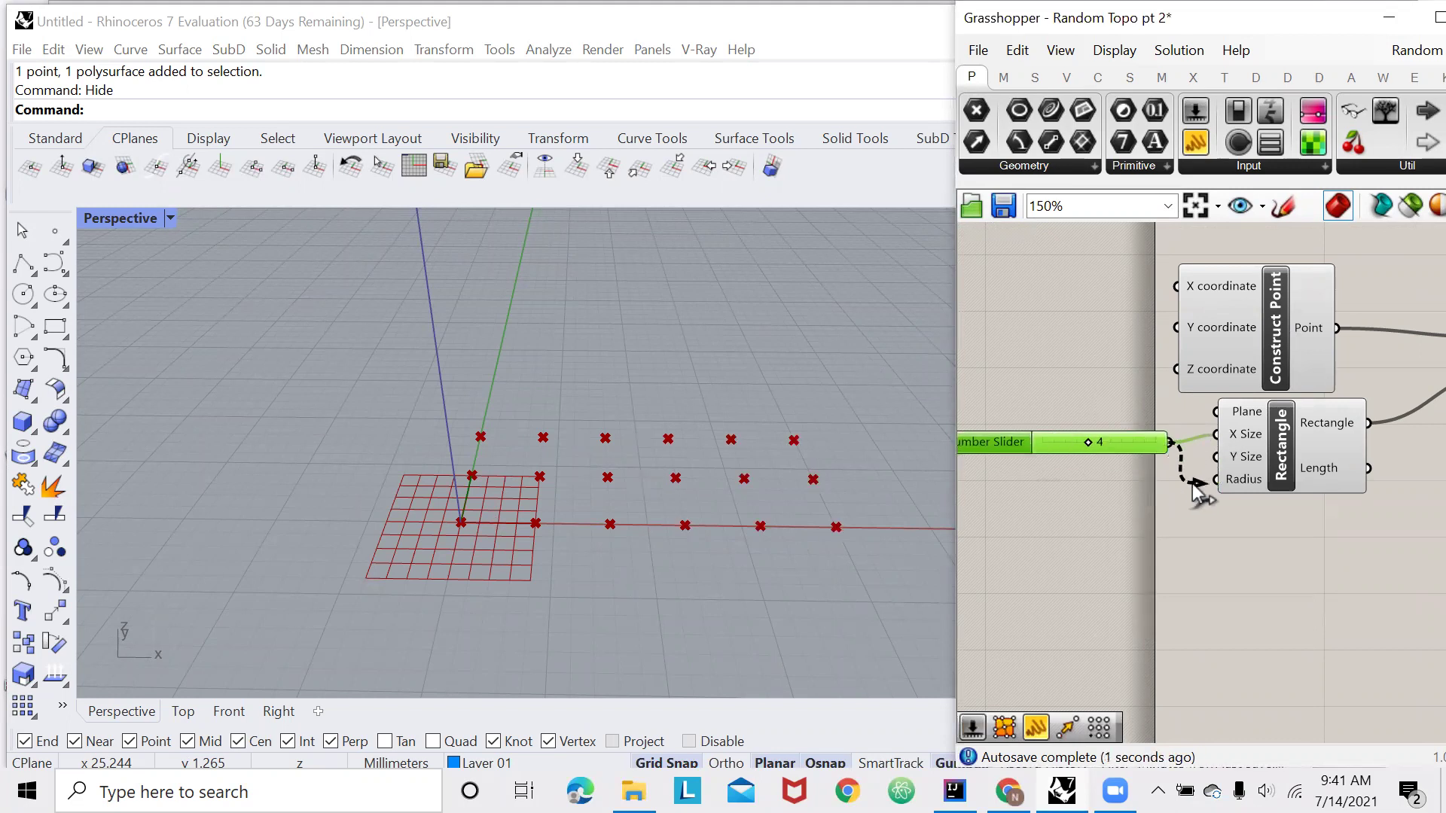
{"action": "scroll", "coordinate": [591, 380], "scroll_direction": "down", "scroll_amount": 4}
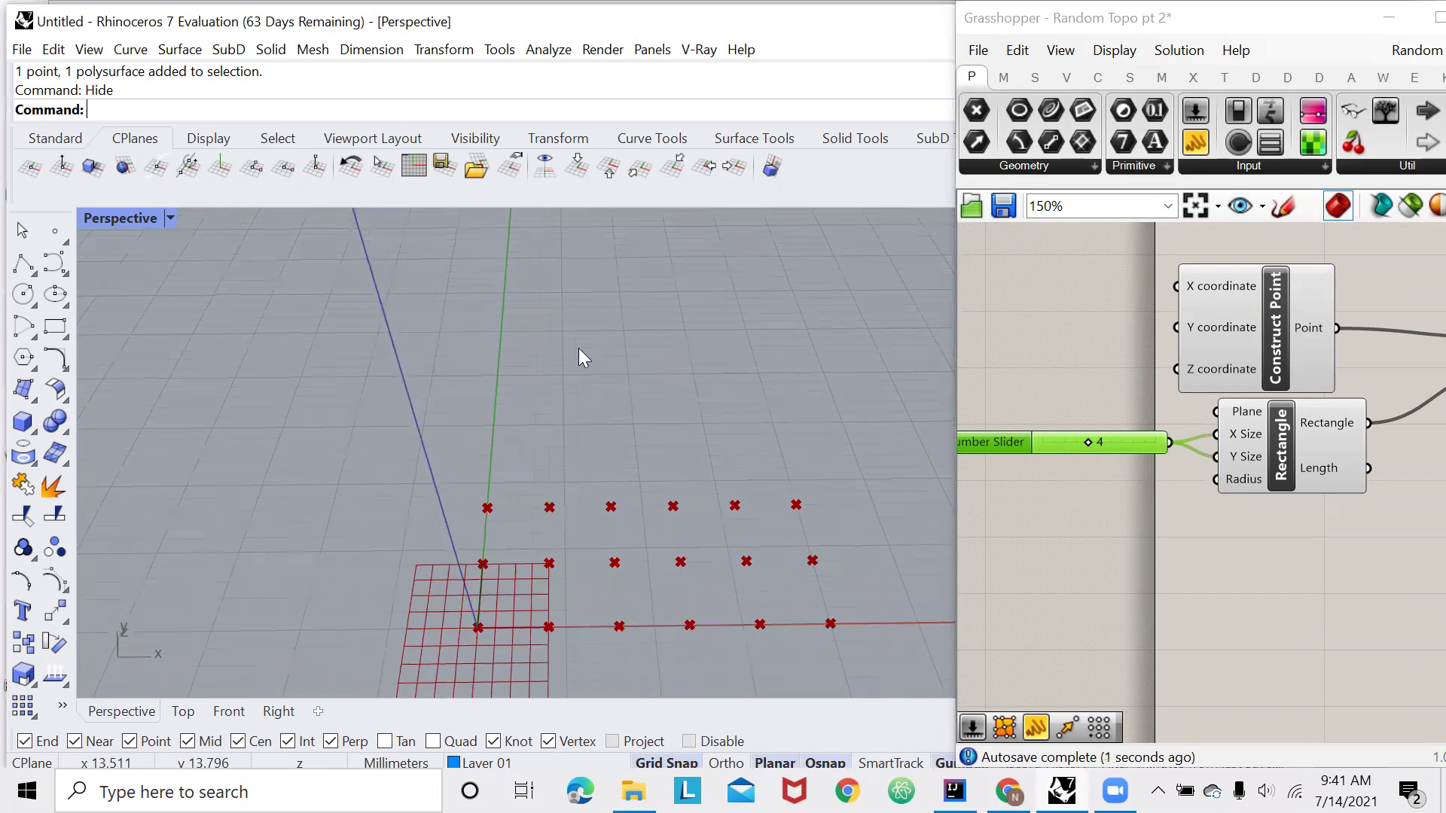
{"action": "scroll", "coordinate": [604, 414], "scroll_direction": "up", "scroll_amount": 3}
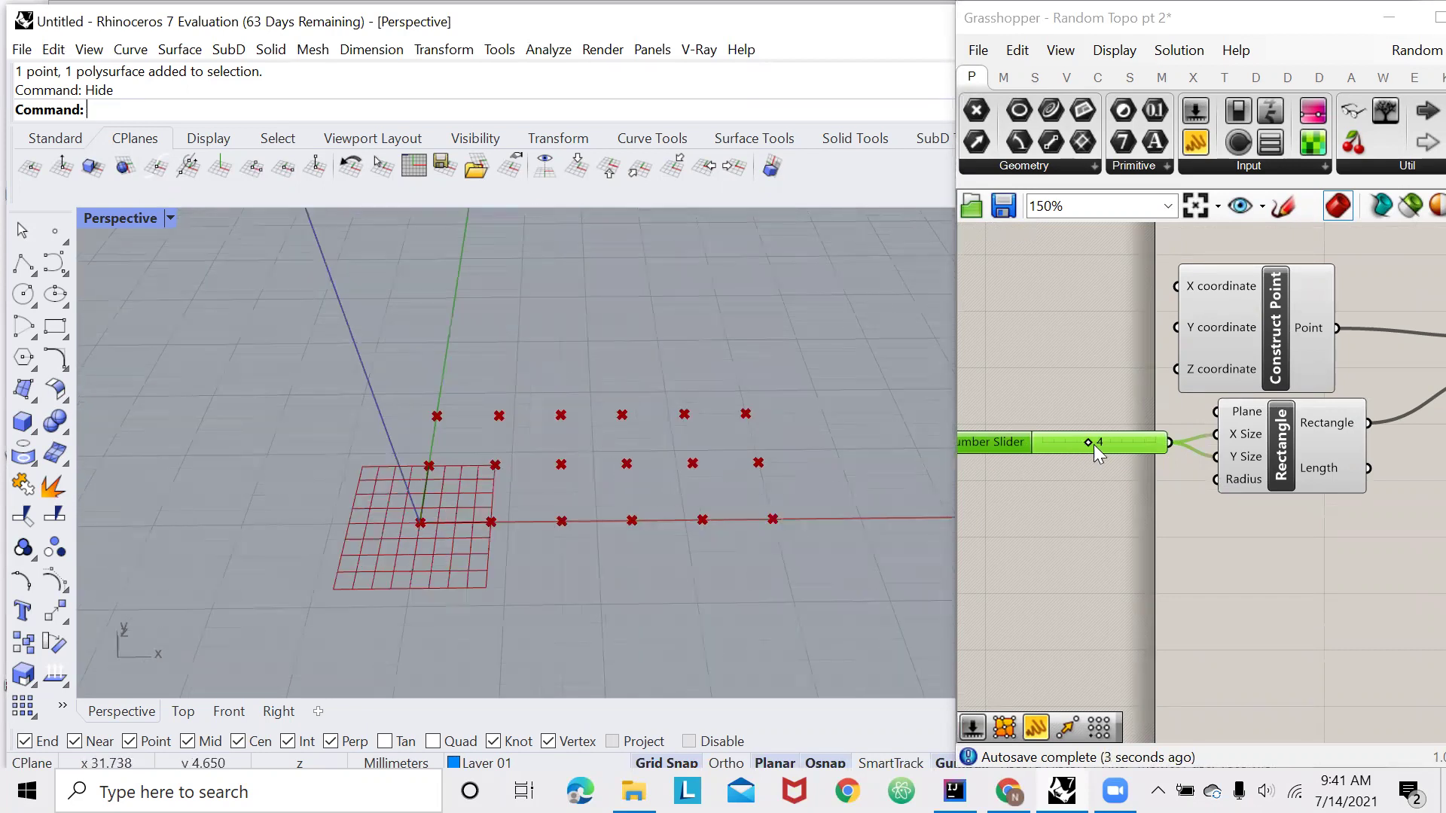
{"action": "mouse_move", "coordinate": [1087, 442]}
{"action": "left_mouse_down"}
{"action": "mouse_move", "coordinate": [1107, 449]}
{"action": "mouse_move", "coordinate": [1084, 454]}
{"action": "mouse_move", "coordinate": [1099, 451]}
{"action": "left_mouse_up"}
{"action": "left_click", "coordinate": [1077, 501]}
Add a slider at 12 feeding the array's X and Y Count, then adjust it to 10
{"action": "scroll", "coordinate": [990, 442], "scroll_direction": "down", "scroll_amount": 3}
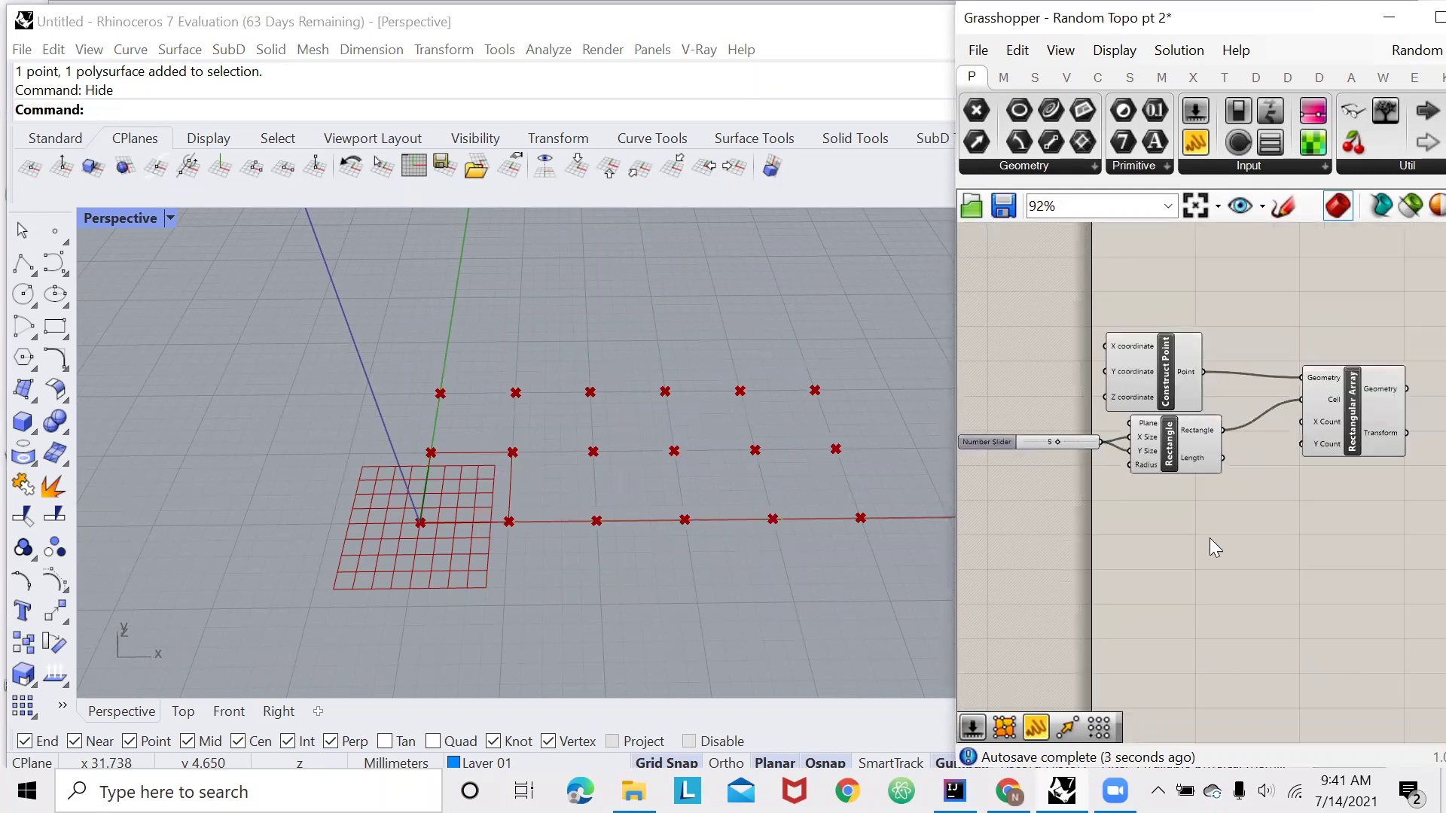
{"action": "double_click", "coordinate": [1166, 533]}
{"action": "type", "text": "12"}
{"action": "key", "text": "Return"}
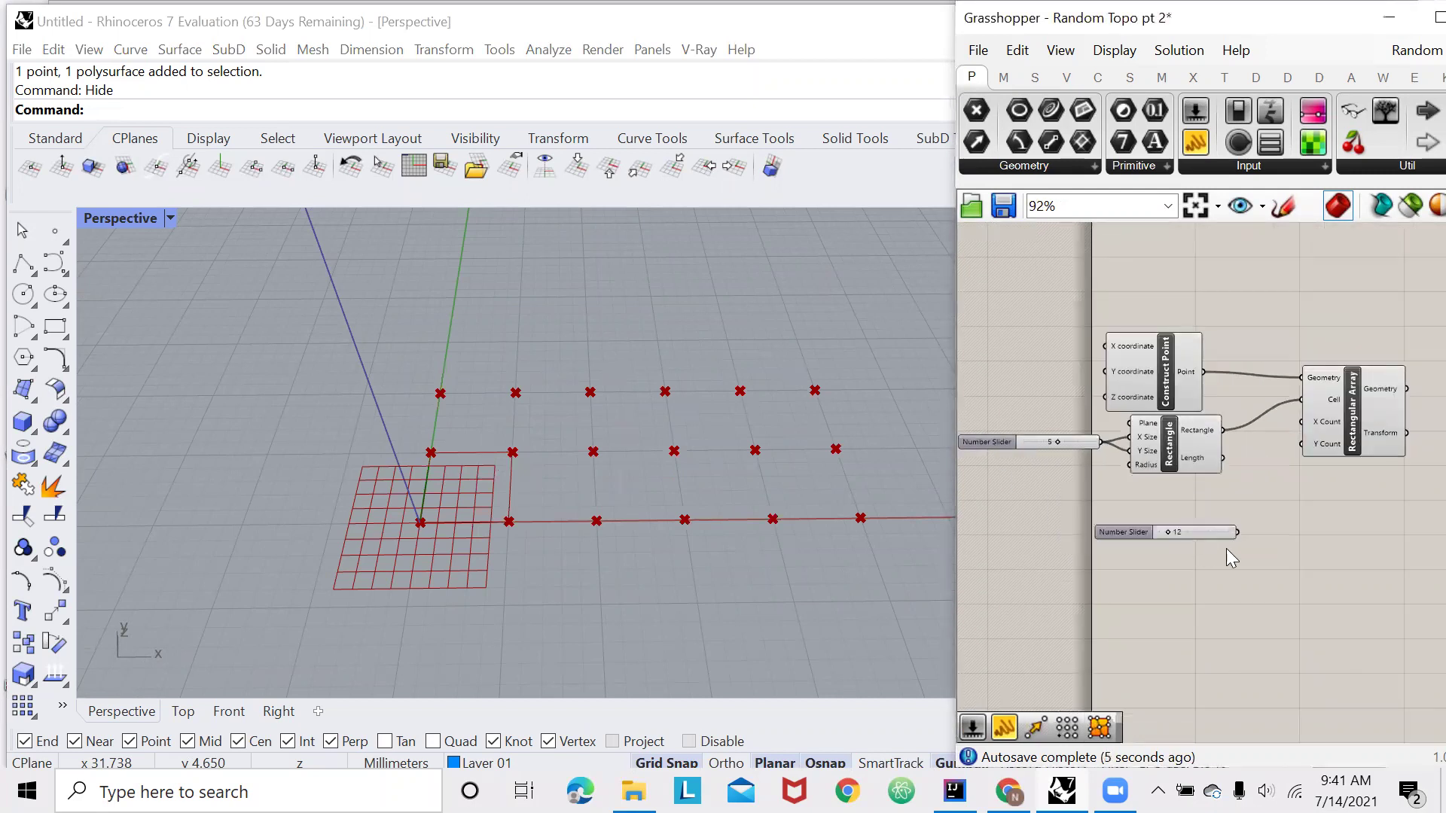
{"action": "left_click_drag", "start_coordinate": [1285, 450], "coordinate": [1301, 422]}
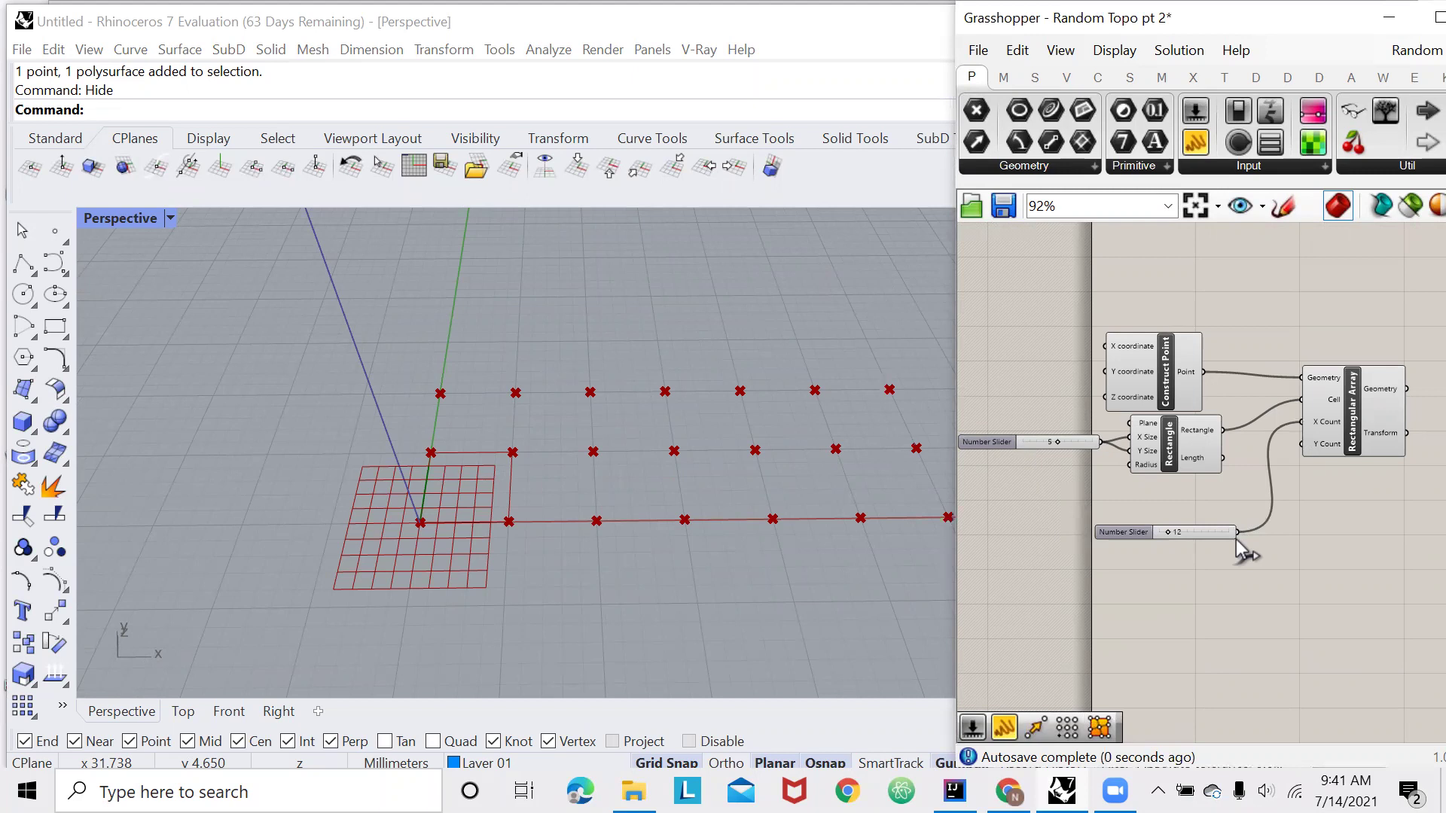
{"action": "left_click_drag", "start_coordinate": [1237, 531], "coordinate": [1302, 445]}
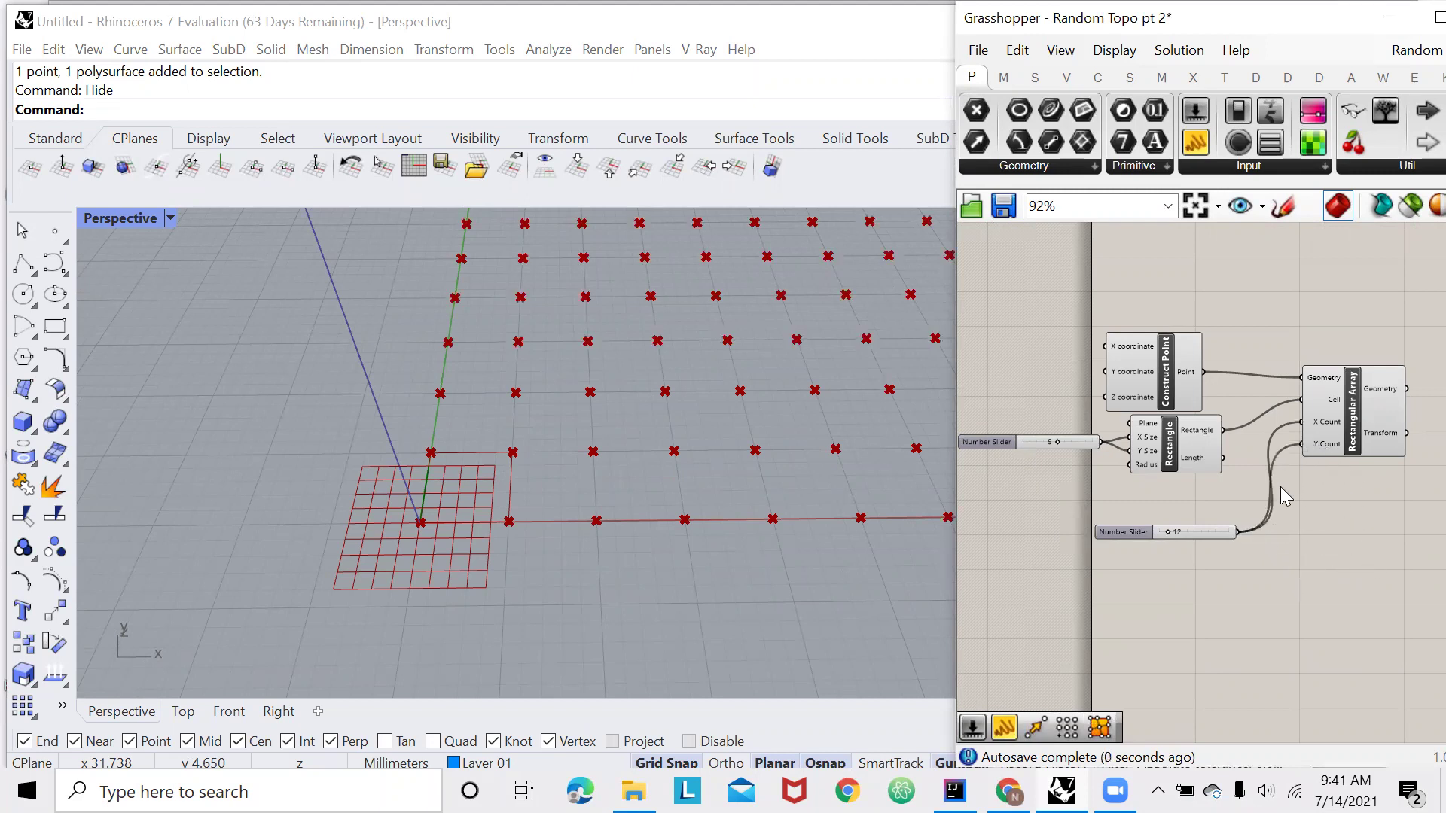
{"action": "left_click_drag", "start_coordinate": [1218, 533], "coordinate": [1208, 496]}
{"action": "scroll", "coordinate": [471, 493], "scroll_direction": "down", "scroll_amount": 5}
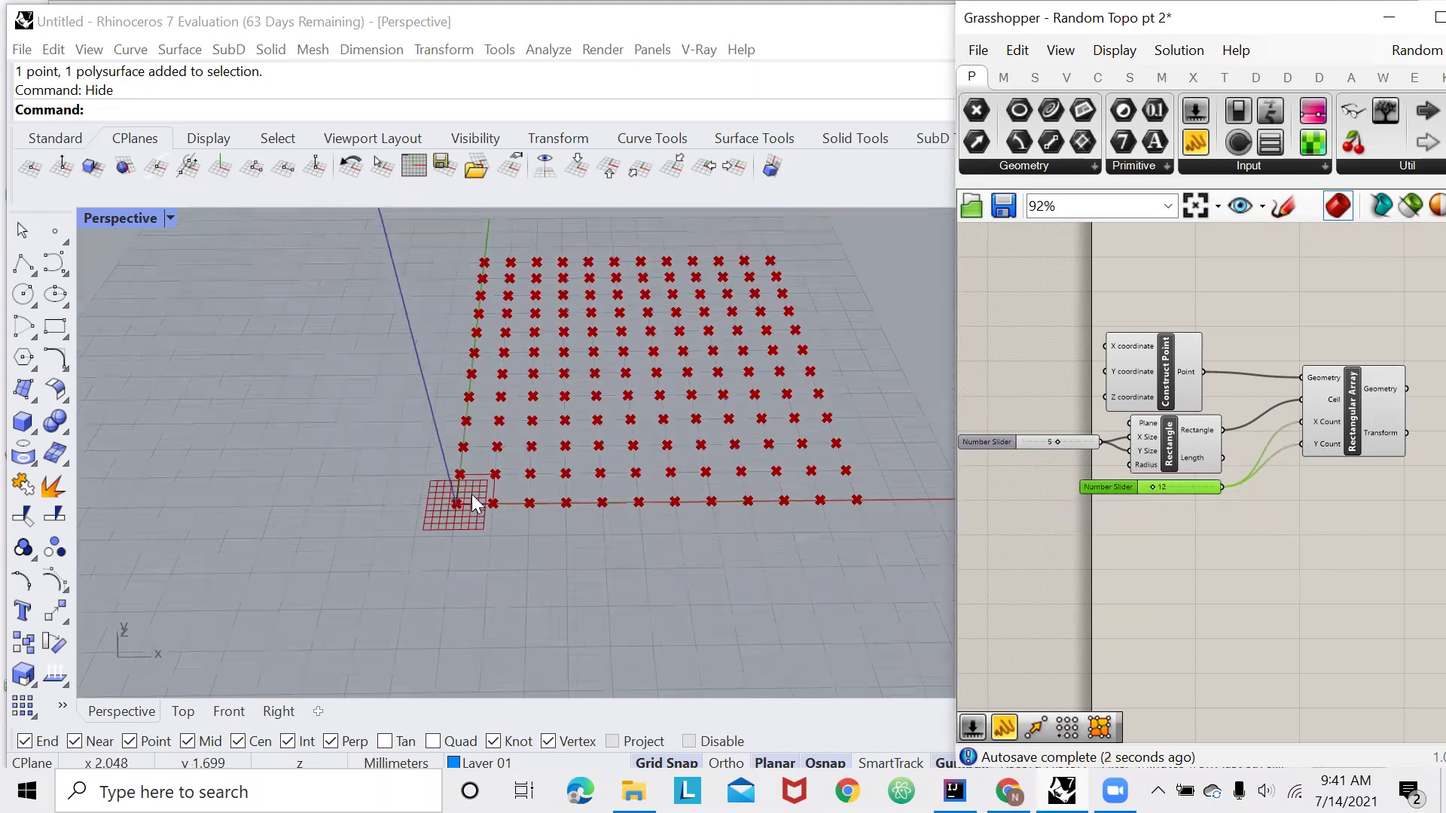
{"action": "scroll", "coordinate": [716, 387], "scroll_direction": "up", "scroll_amount": 2}
{"action": "scroll", "coordinate": [715, 387], "scroll_direction": "up", "scroll_amount": 2}
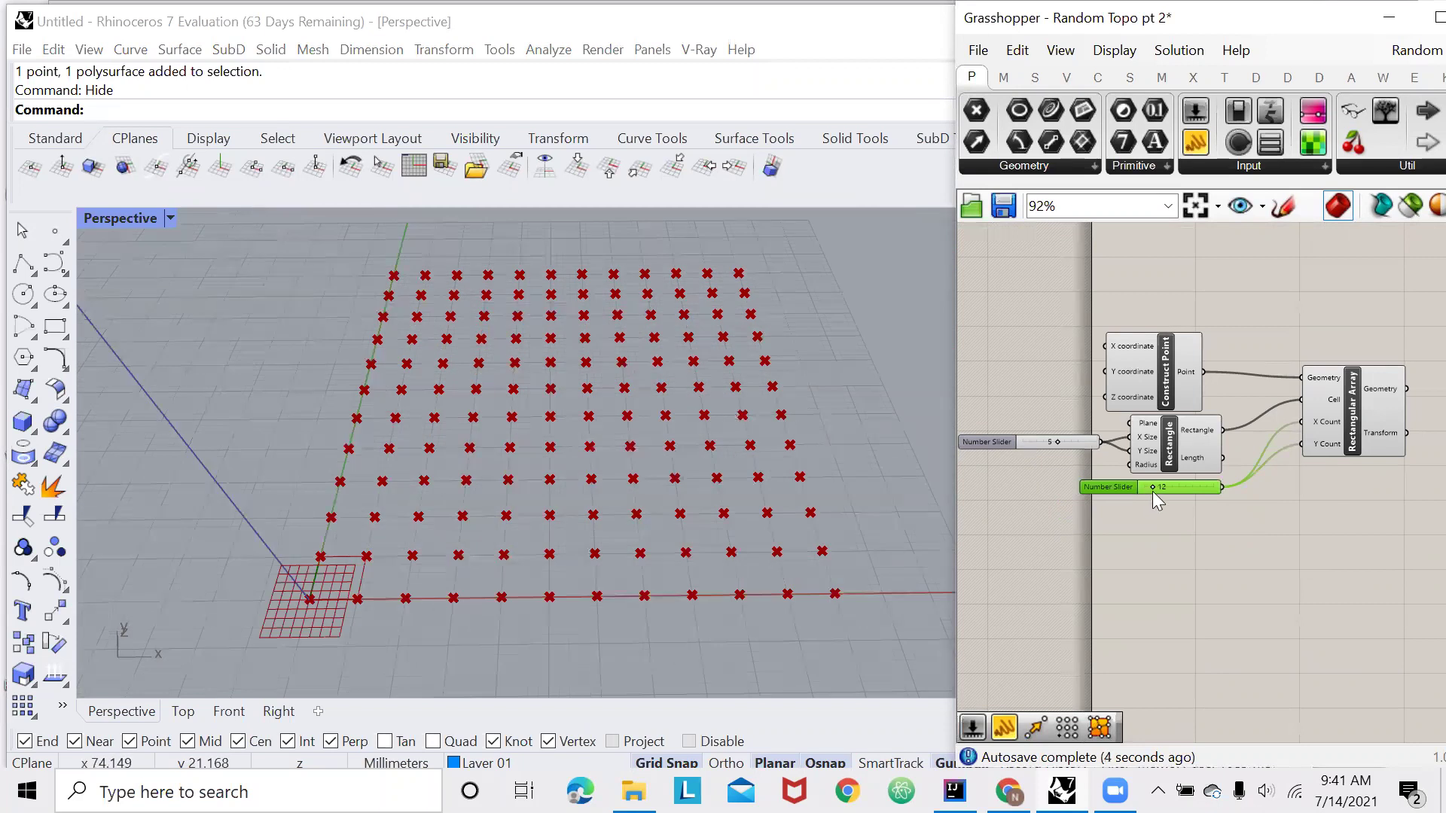
{"action": "mouse_move", "coordinate": [1152, 489]}
{"action": "left_mouse_down"}
{"action": "mouse_move", "coordinate": [1167, 486]}
{"action": "mouse_move", "coordinate": [1151, 486]}
{"action": "left_mouse_up"}
Rename the count slider to Resolution and move it down-left on the canvas
{"action": "scroll", "coordinate": [1113, 491], "scroll_direction": "up", "scroll_amount": 4}
{"action": "right_click", "coordinate": [1114, 488]}
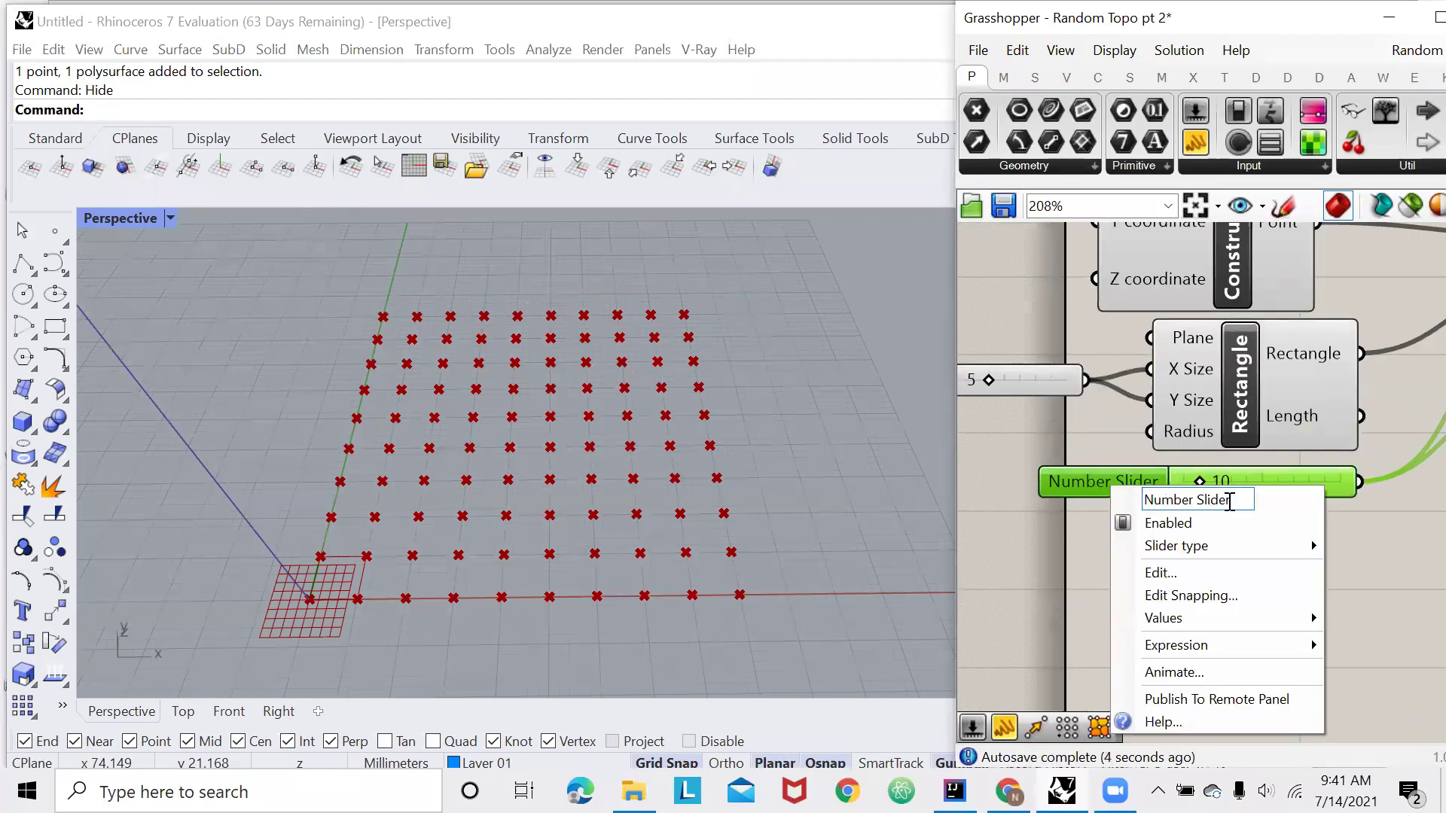
{"action": "type", "text": "Res"}
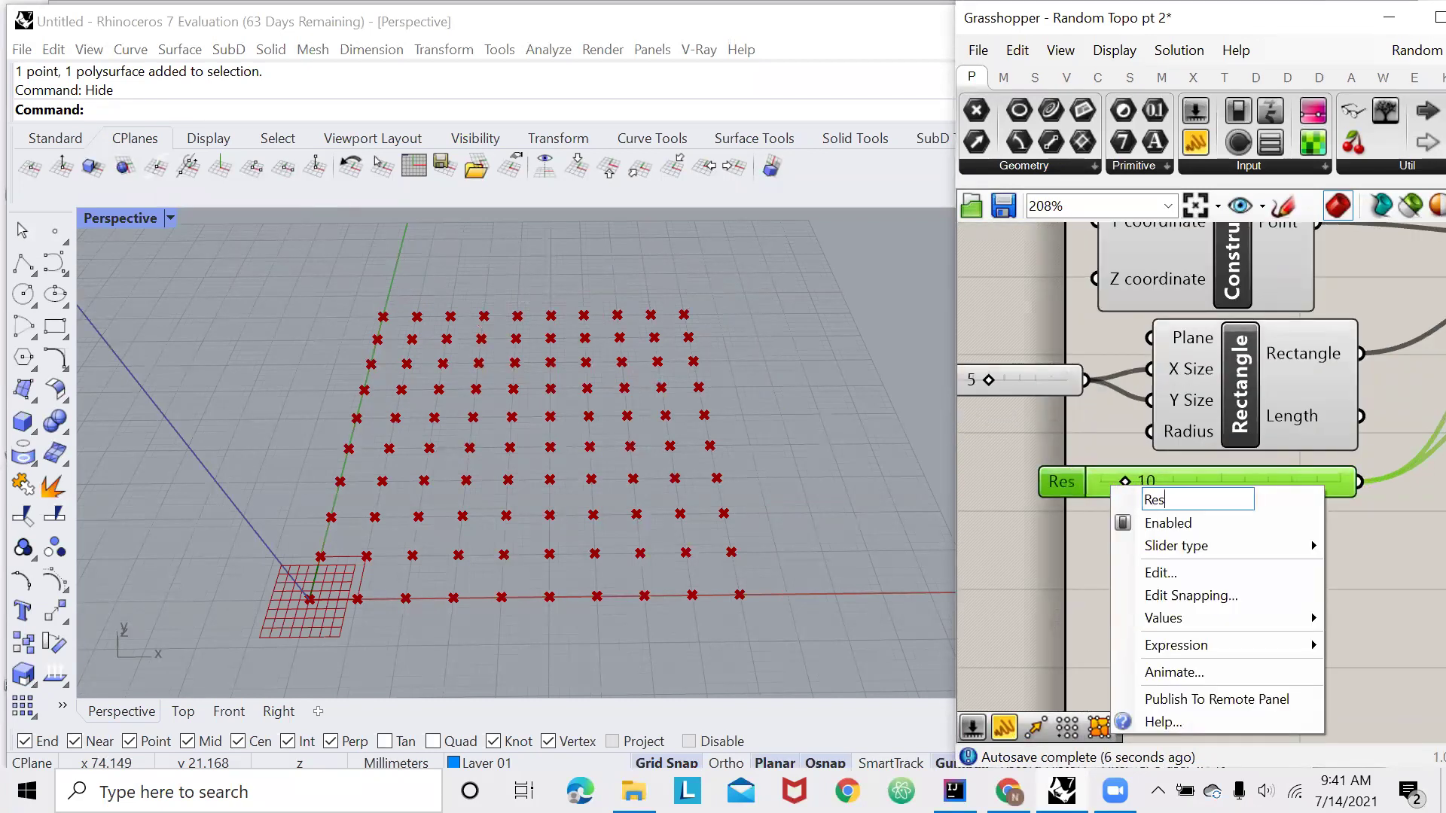
{"action": "type", "text": "olution"}
{"action": "key", "text": "Return"}
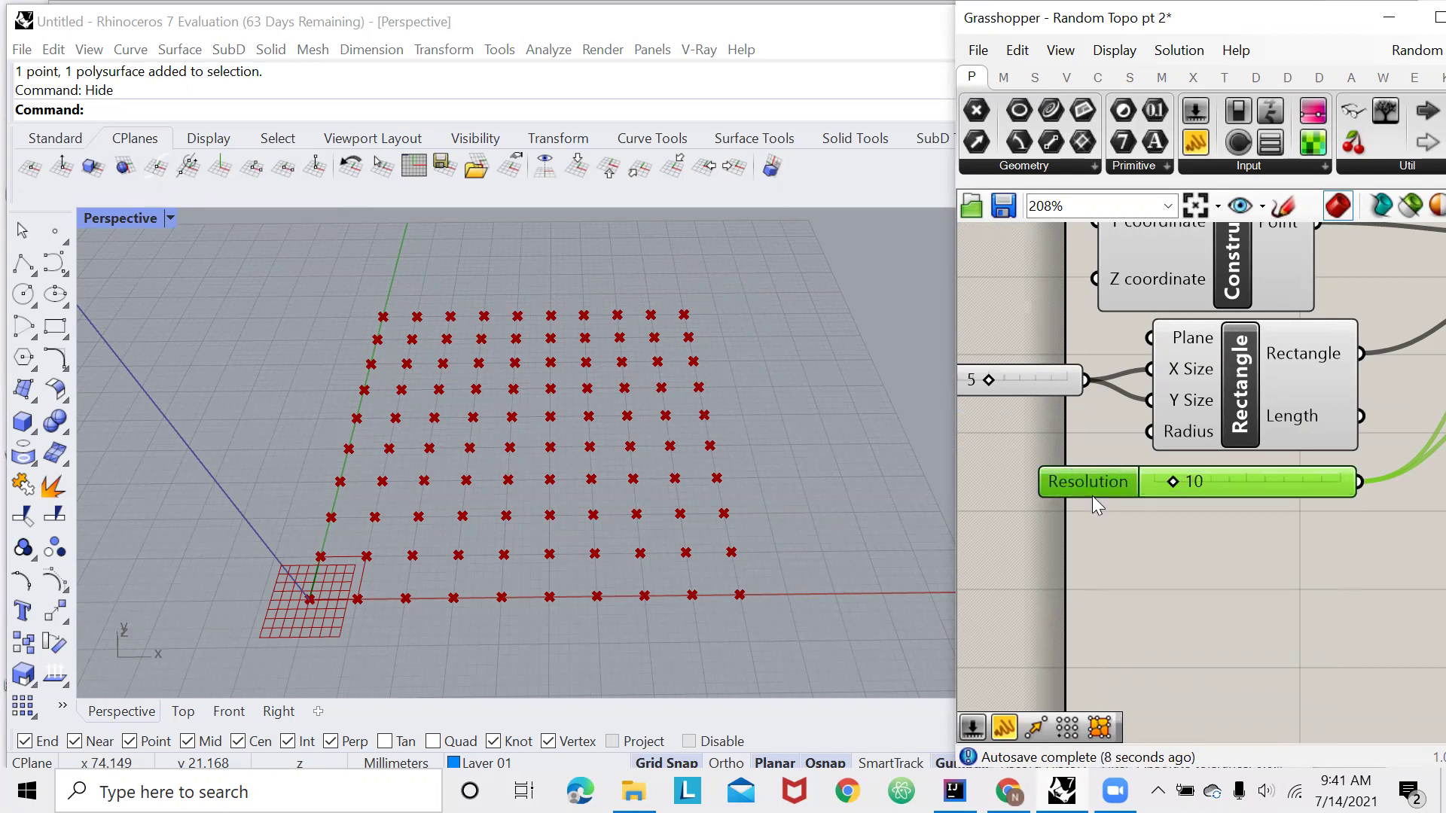
{"action": "scroll", "coordinate": [1265, 532], "scroll_direction": "down", "scroll_amount": 2}
{"action": "scroll", "coordinate": [1265, 531], "scroll_direction": "down", "scroll_amount": 2}
{"action": "left_click_drag", "start_coordinate": [1187, 509], "coordinate": [1138, 524]}
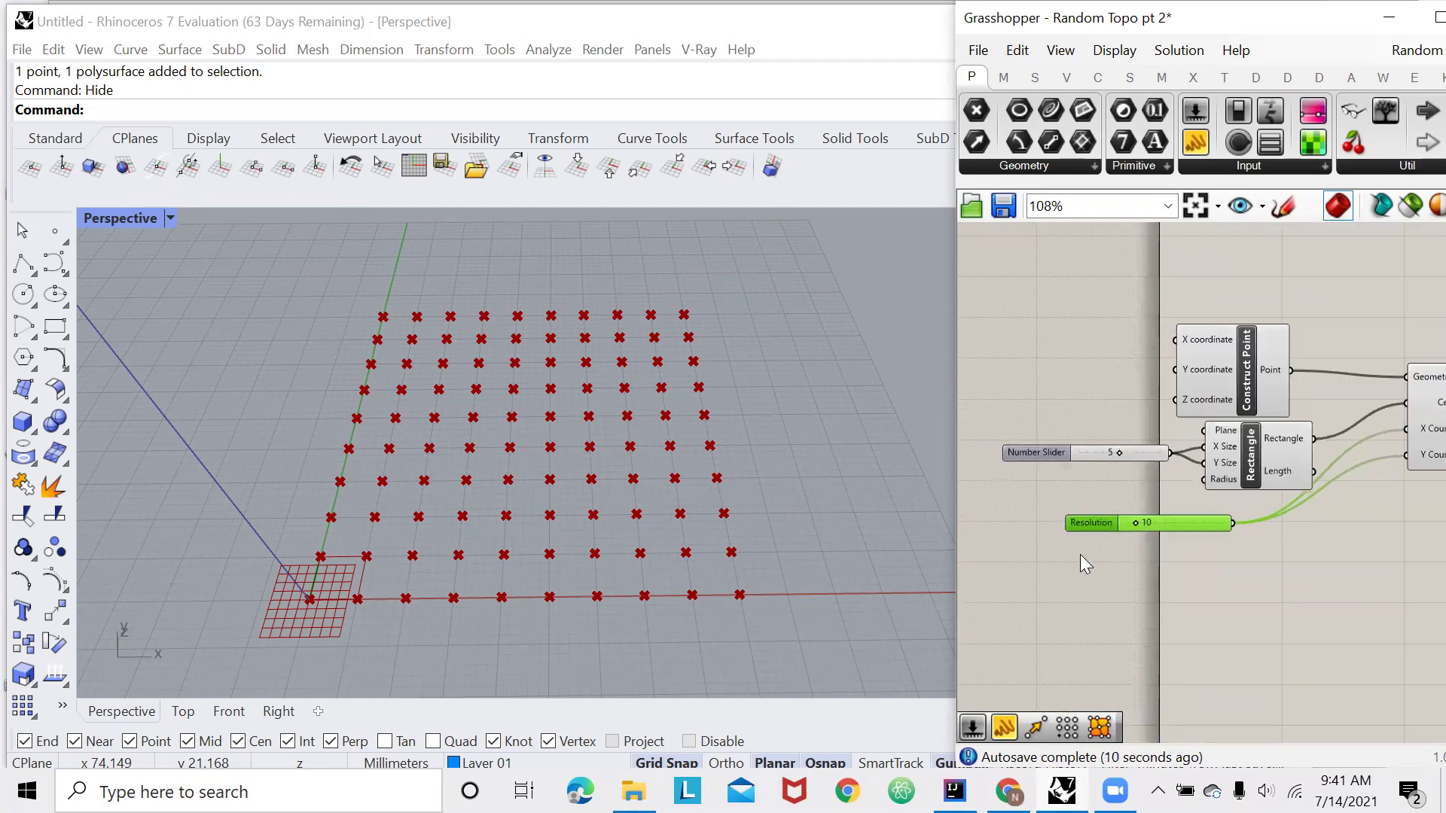
{"action": "left_click", "coordinate": [1121, 567]}
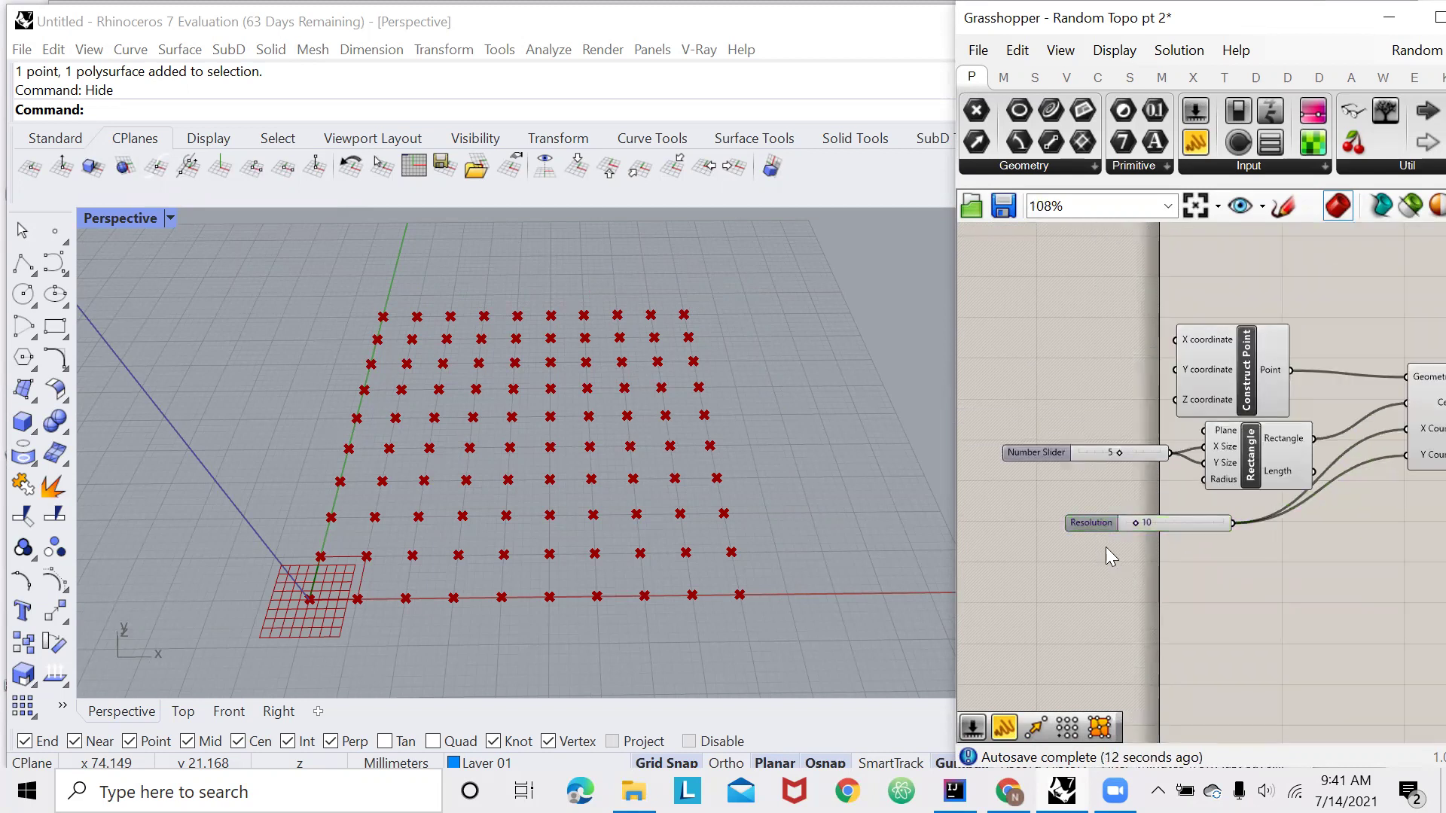
Lower the cell-size slider from 5 to 4 and rename it Scale
{"action": "scroll", "coordinate": [1081, 529], "scroll_direction": "up", "scroll_amount": 2}
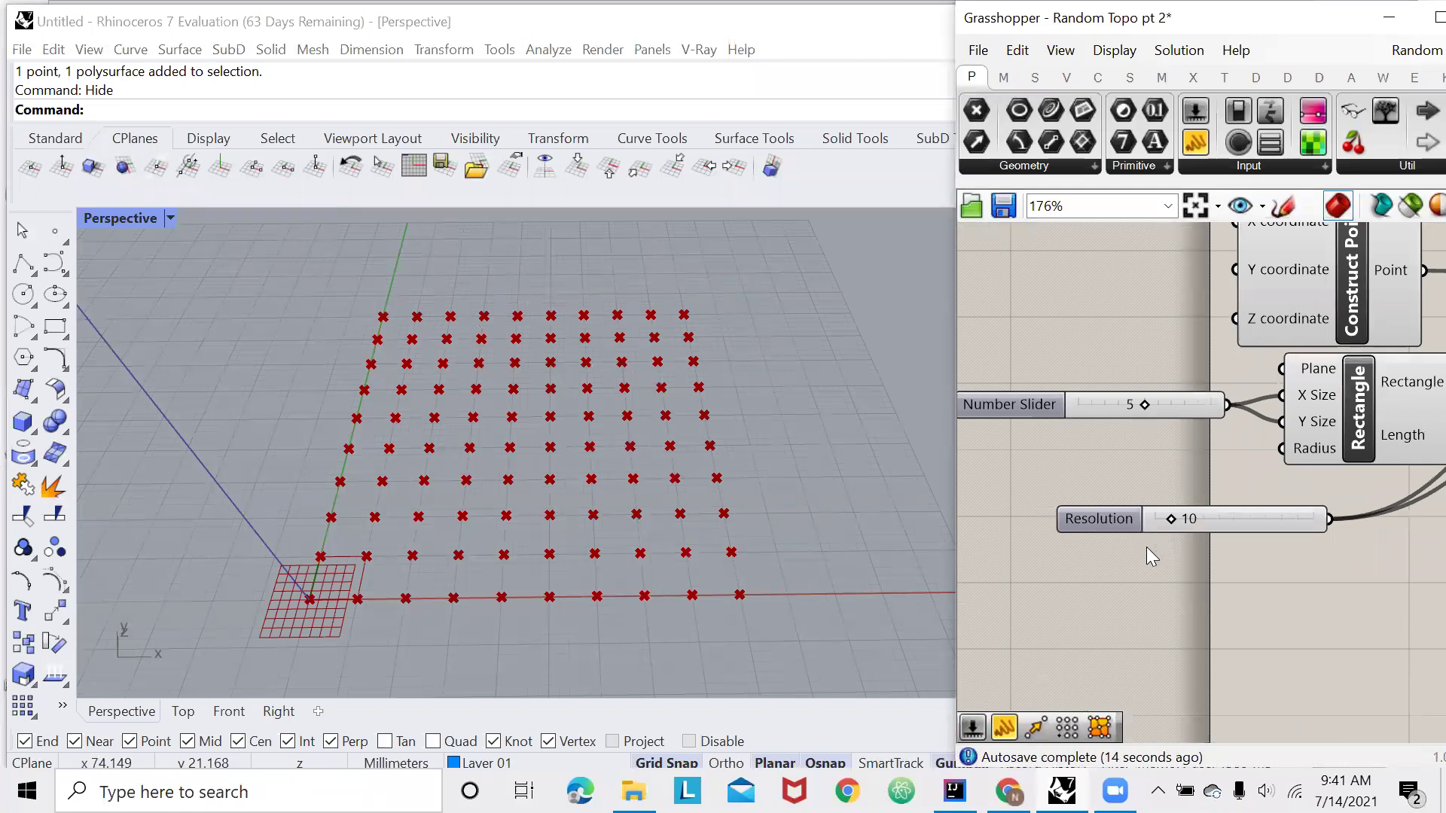
{"action": "scroll", "coordinate": [1129, 535], "scroll_direction": "down", "scroll_amount": 2}
{"action": "scroll", "coordinate": [1115, 527], "scroll_direction": "up", "scroll_amount": 3}
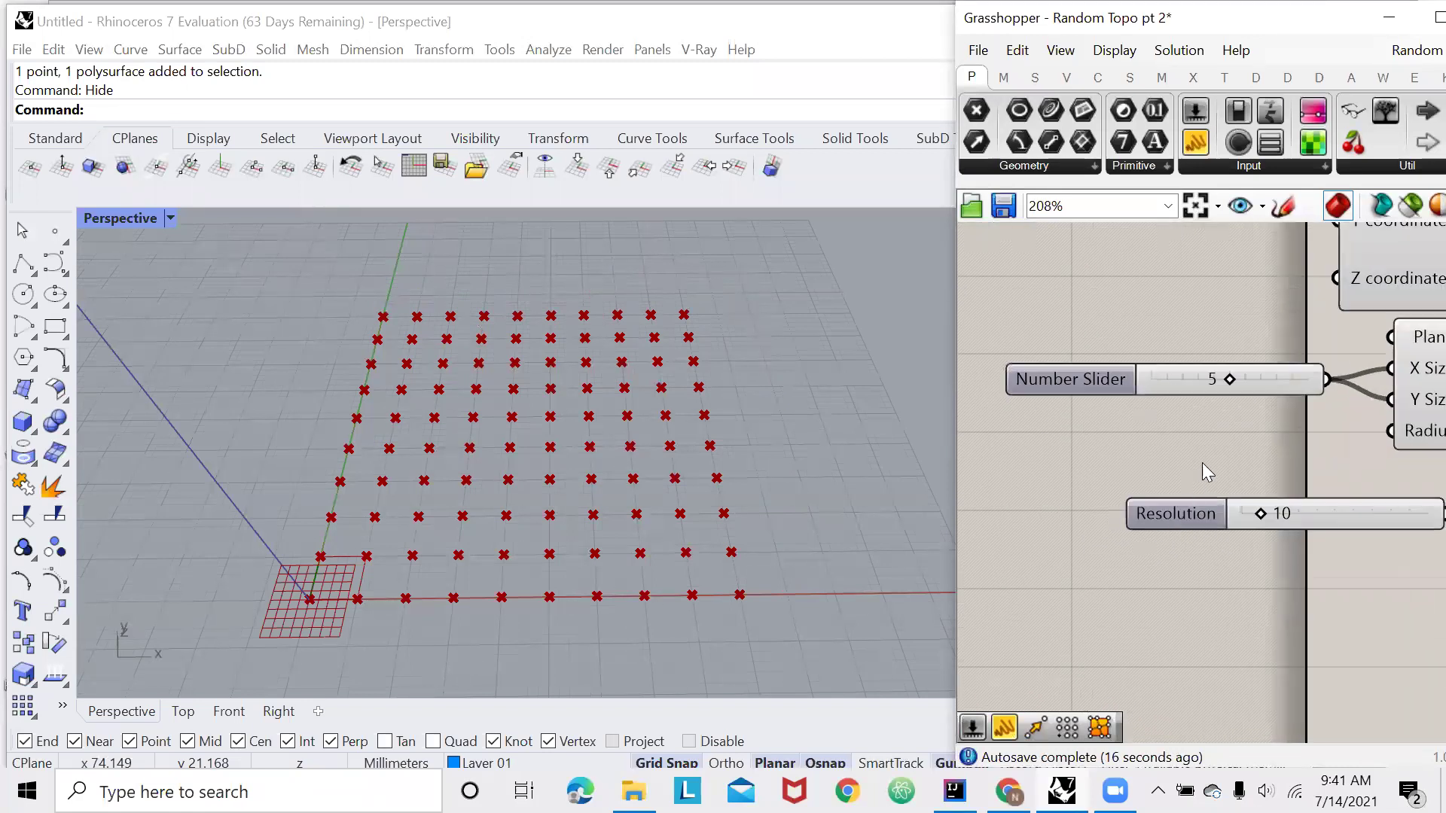
{"action": "left_click_drag", "start_coordinate": [1201, 462], "coordinate": [1121, 557]}
{"action": "left_click", "coordinate": [1086, 550]}
{"action": "left_click_drag", "start_coordinate": [1232, 381], "coordinate": [1213, 386]}
{"action": "right_click", "coordinate": [1092, 382]}
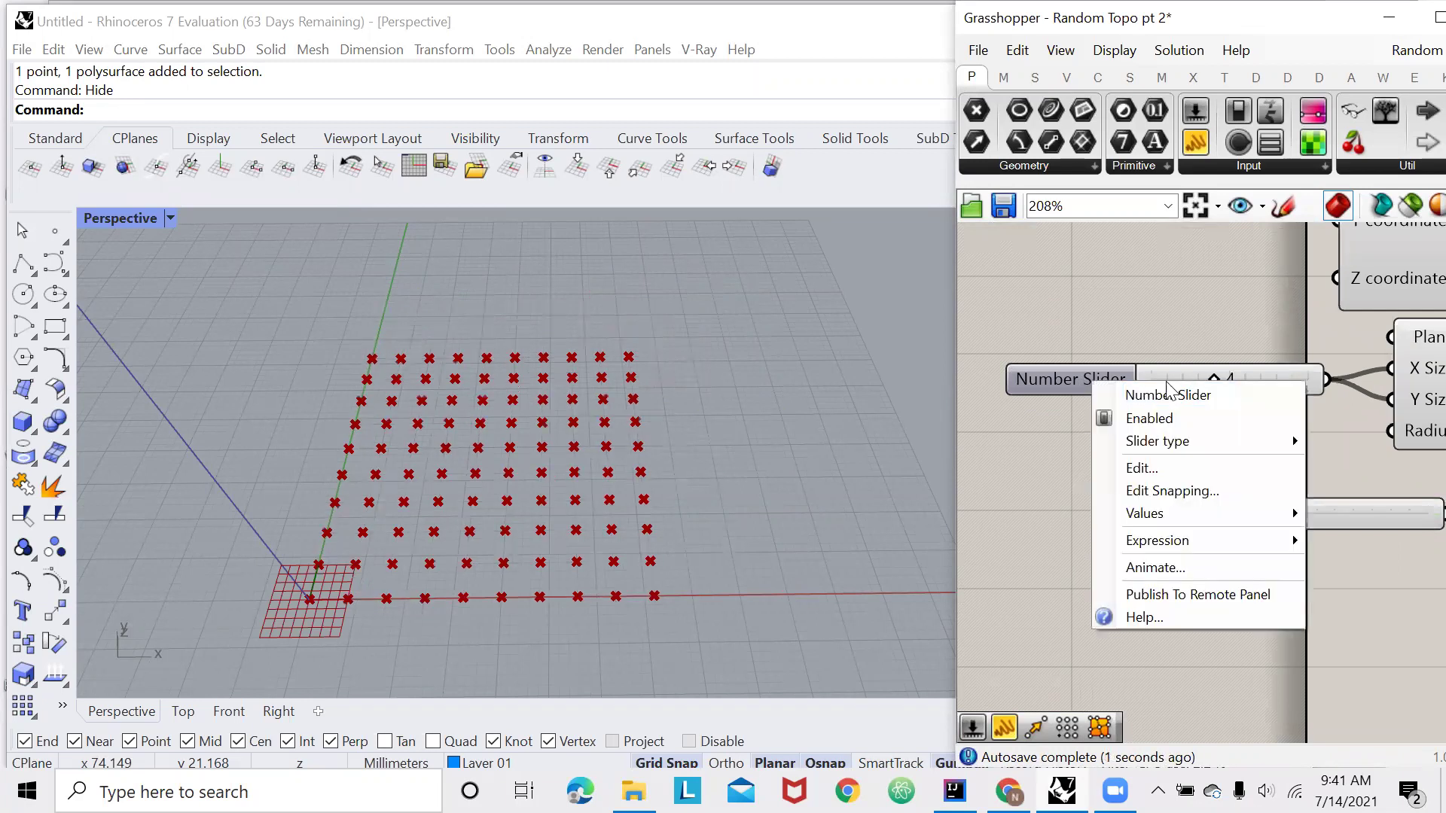
{"action": "type", "text": "Scale"}
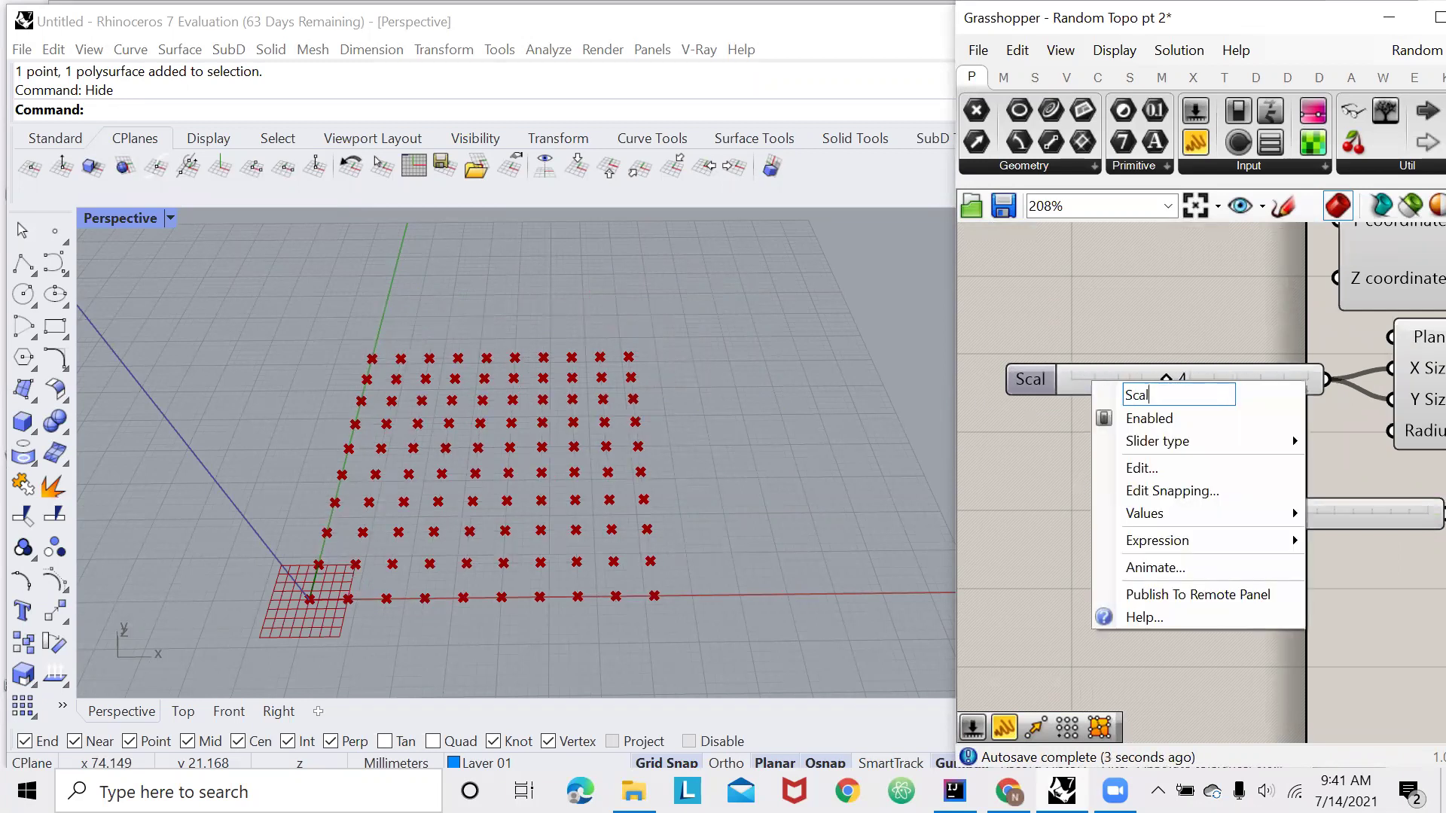
{"action": "key", "text": "Return"}
Add a Random component beside the Rectangular Array
{"action": "scroll", "coordinate": [1077, 504], "scroll_direction": "down", "scroll_amount": 5}
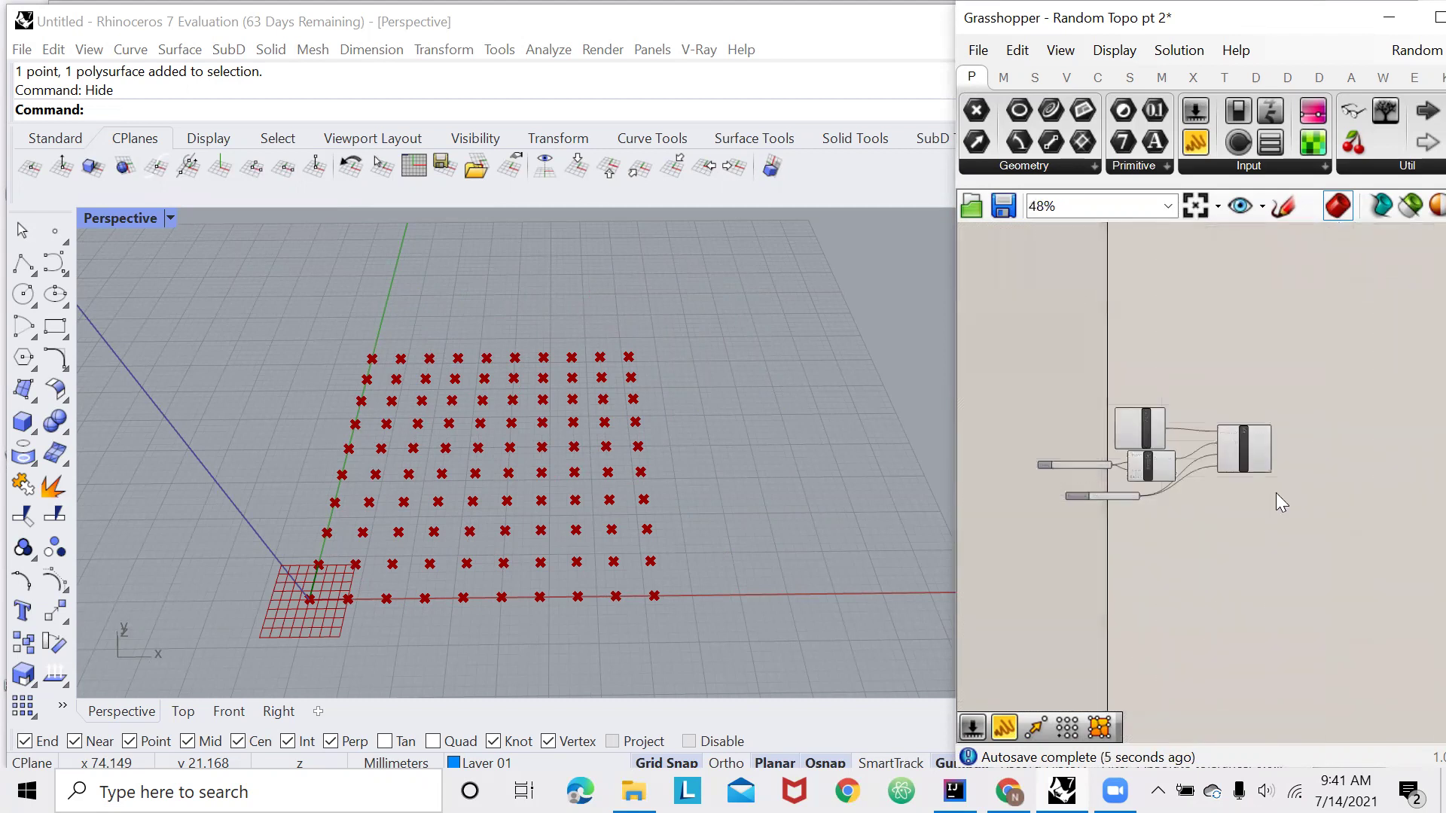
{"action": "scroll", "coordinate": [1280, 429], "scroll_direction": "up", "scroll_amount": 4}
{"action": "double_click", "coordinate": [1278, 423]}
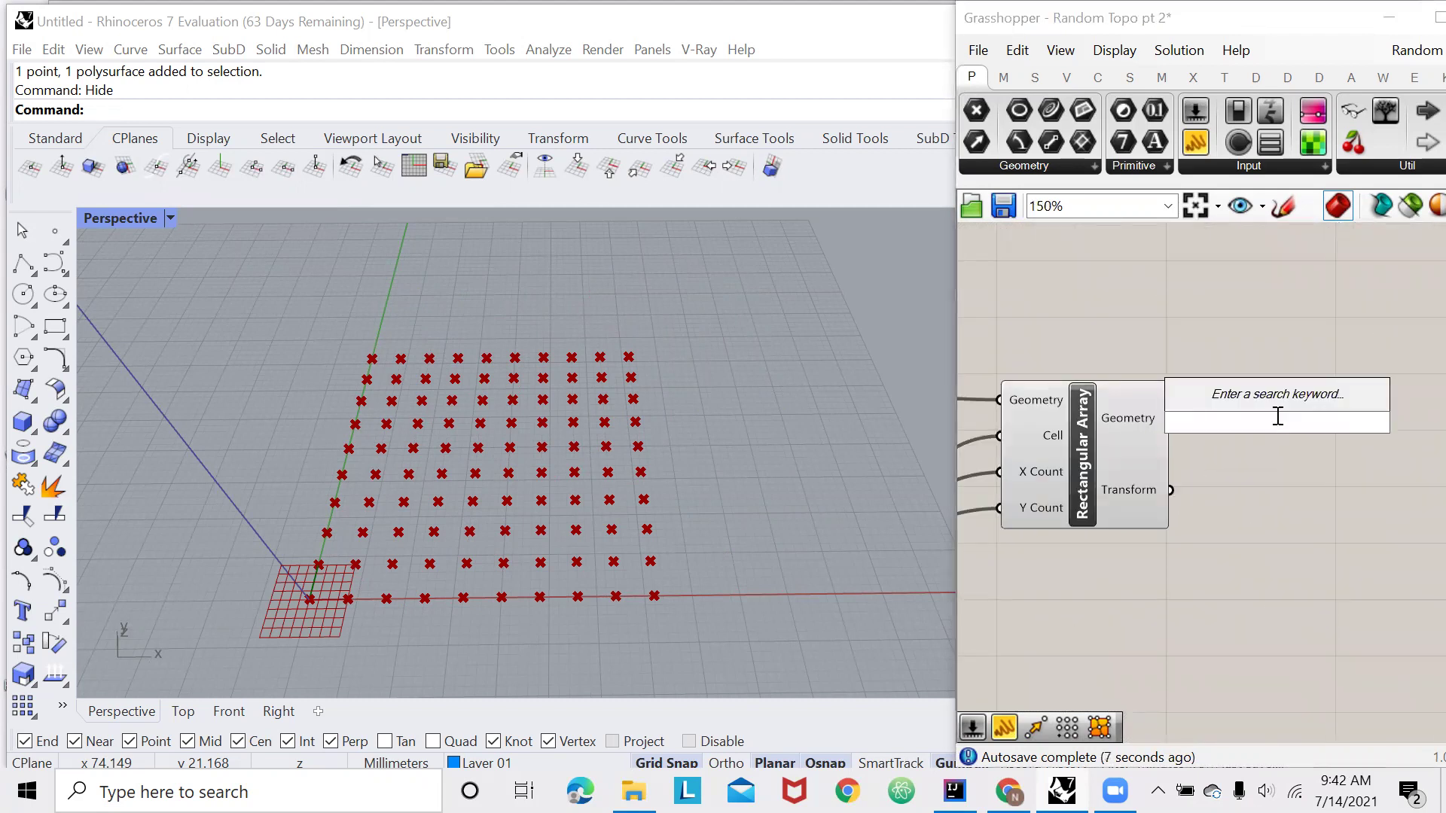
{"action": "type", "text": "ra"}
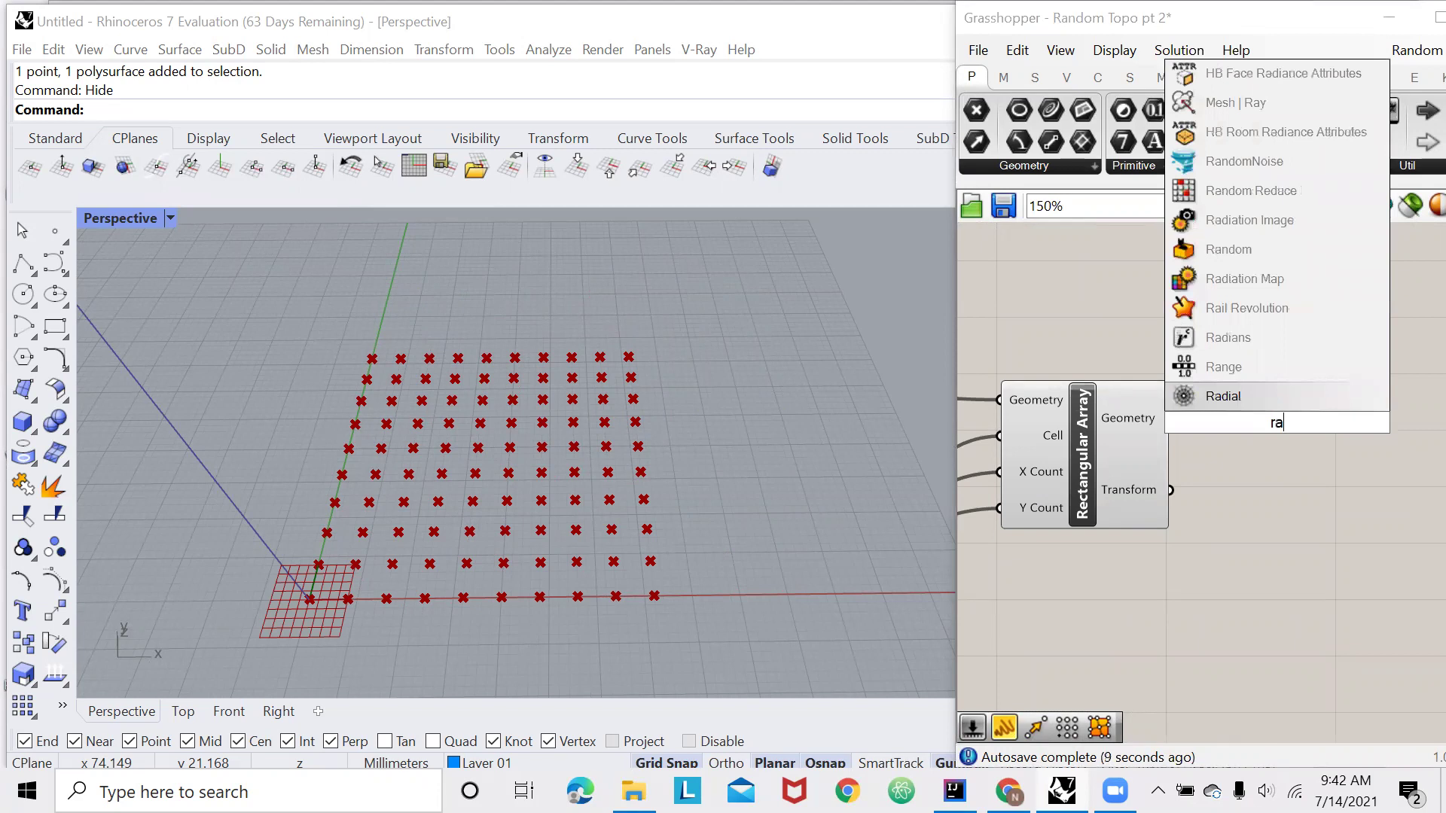
{"action": "type", "text": "ndom"}
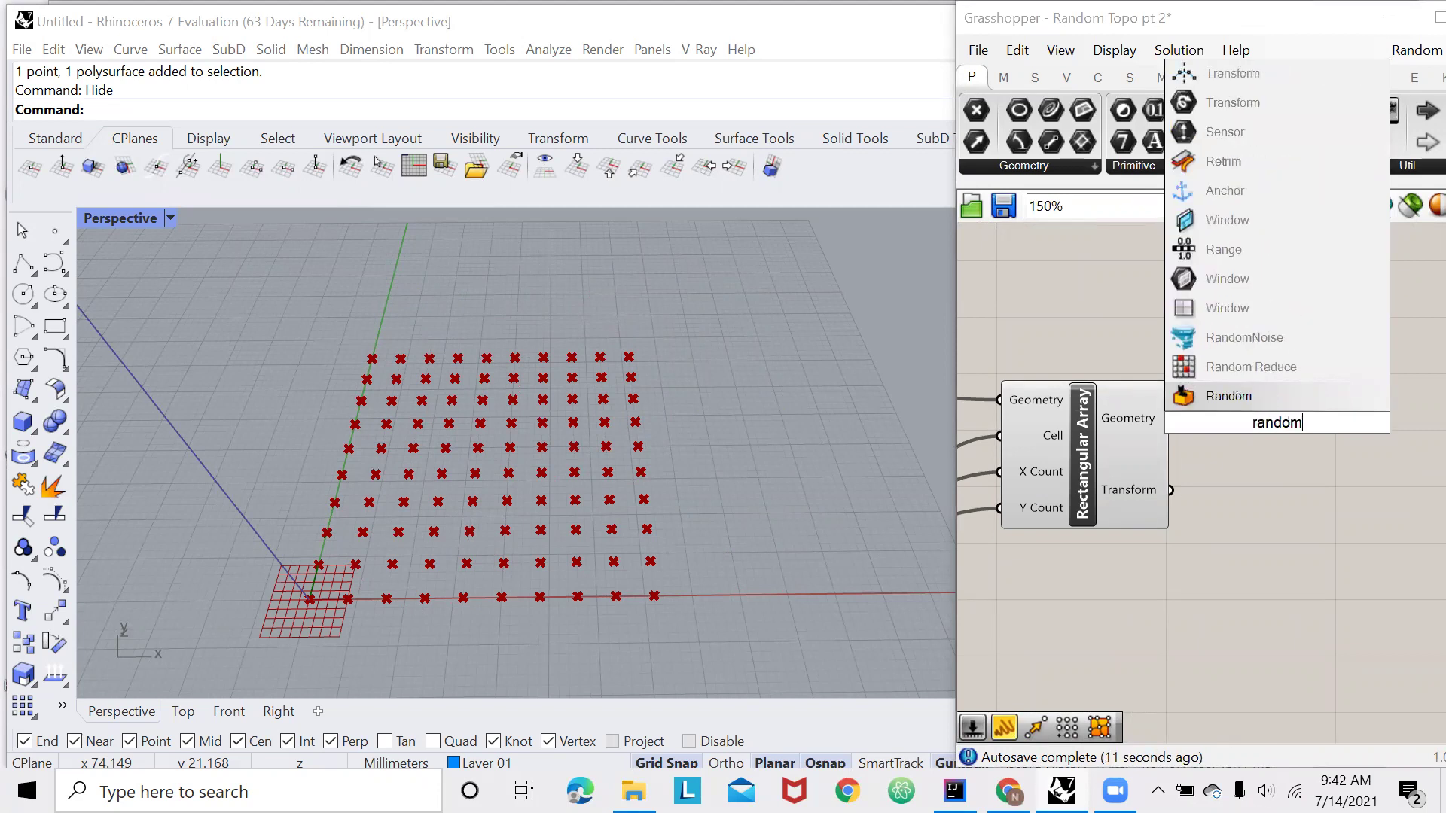
{"action": "left_click", "coordinate": [1193, 399]}
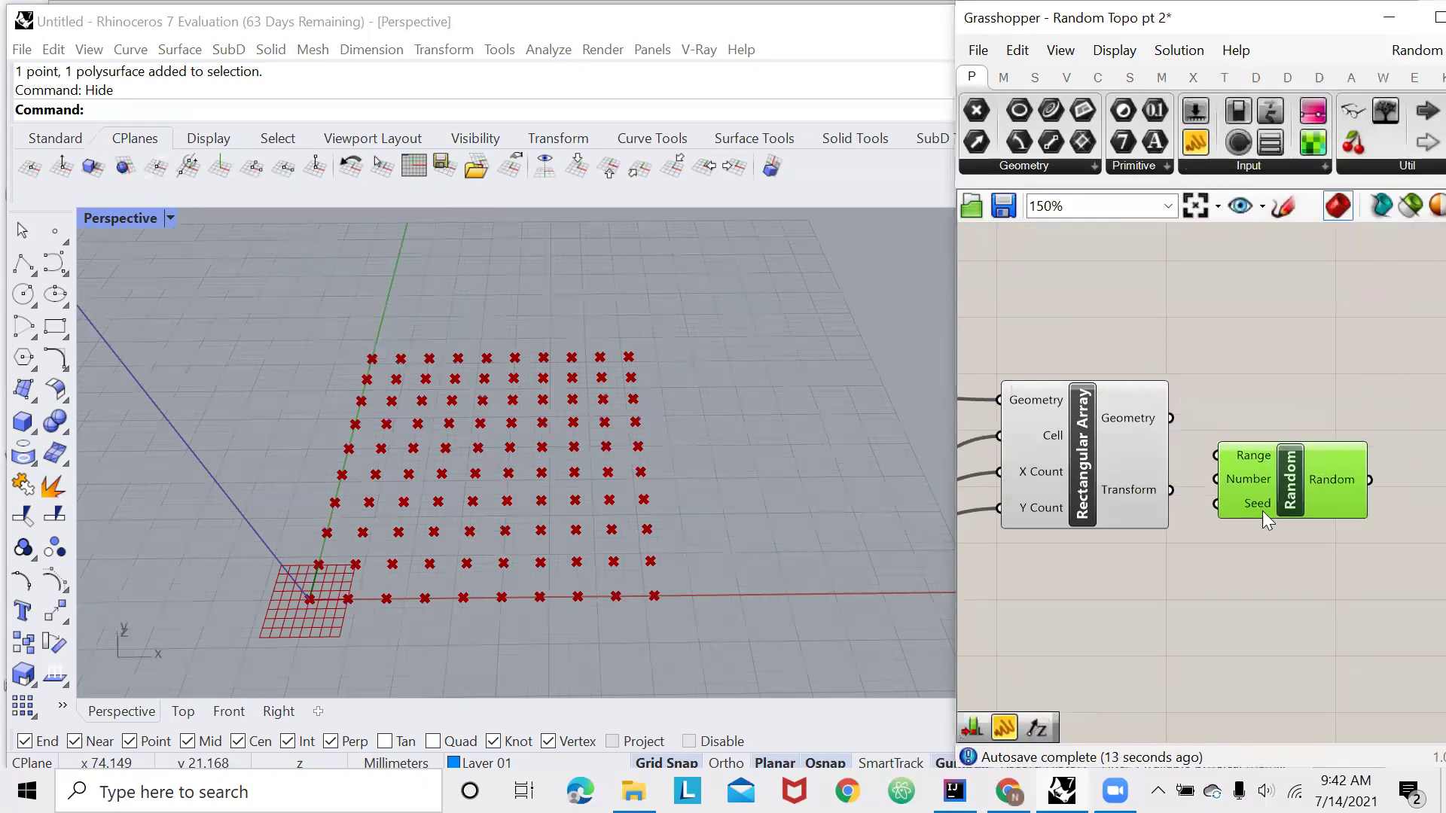
Add a Move component and feed it the Rectangular Array's points as Geometry
{"action": "scroll", "coordinate": [1045, 488], "scroll_direction": "down", "scroll_amount": 2}
{"action": "mouse_move", "coordinate": [1089, 434]}
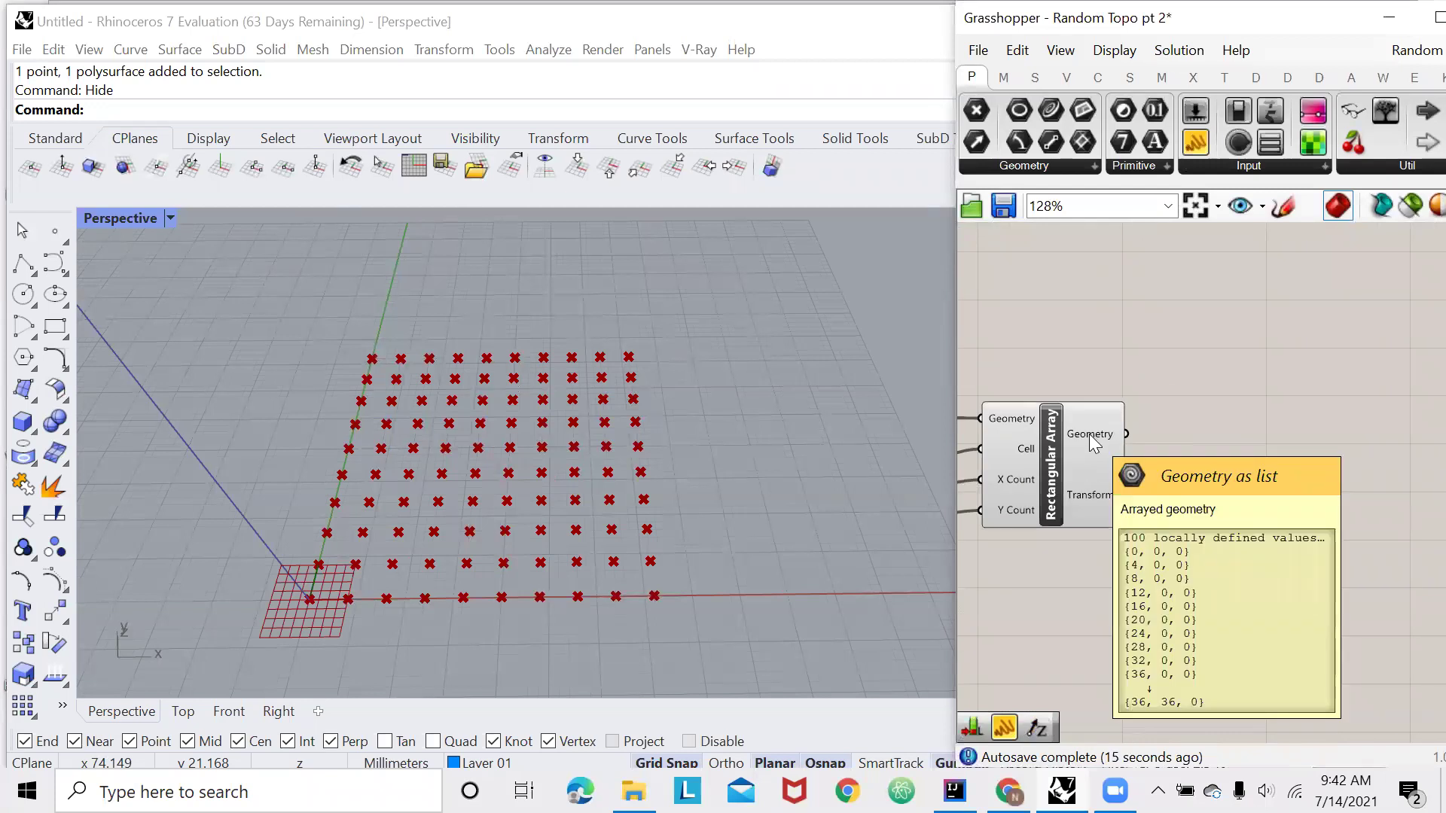
{"action": "double_click", "coordinate": [1283, 394]}
{"action": "type", "text": "move"}
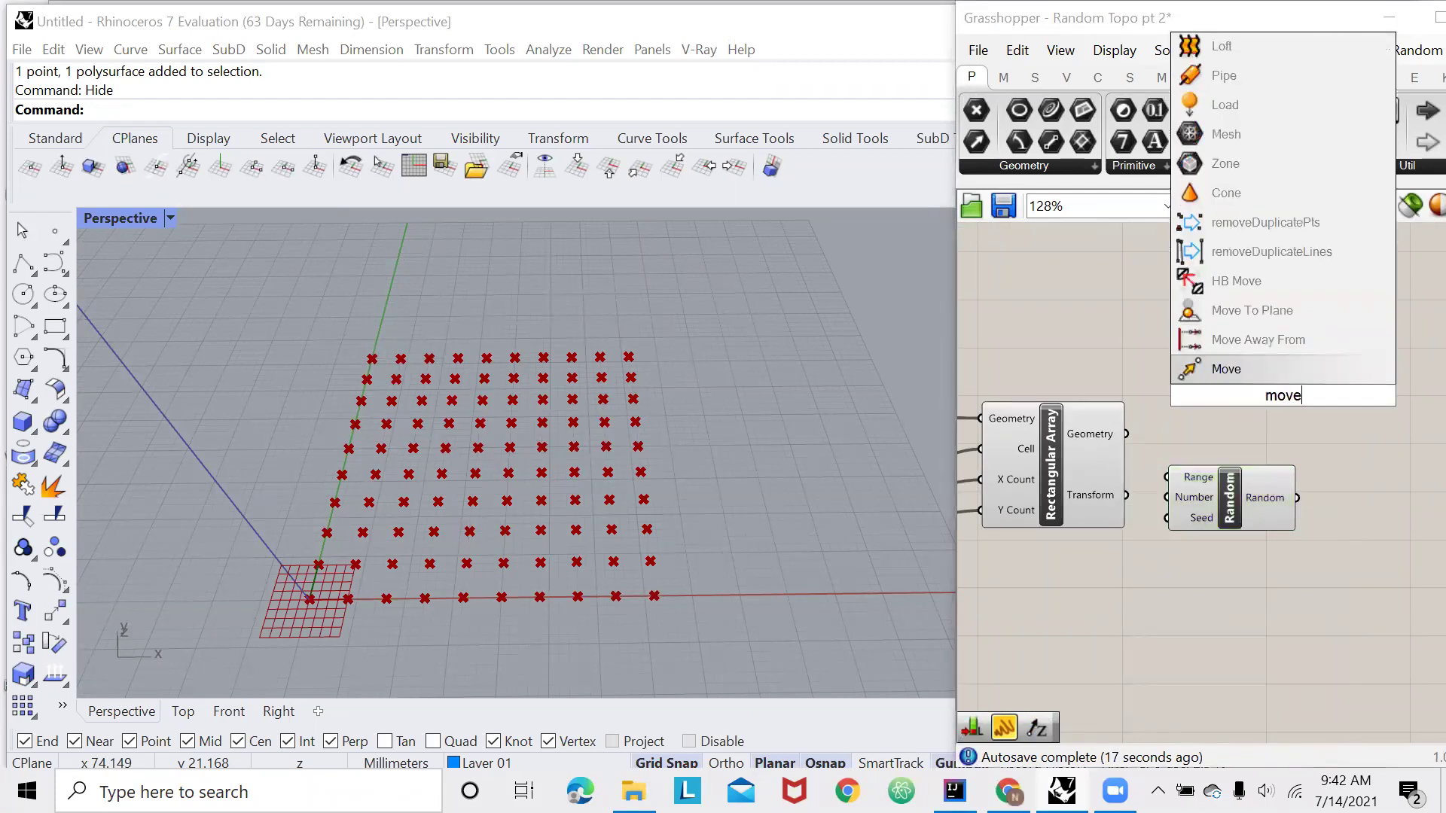
{"action": "left_click", "coordinate": [1282, 370]}
{"action": "scroll", "coordinate": [1215, 367], "scroll_direction": "down", "scroll_amount": 2}
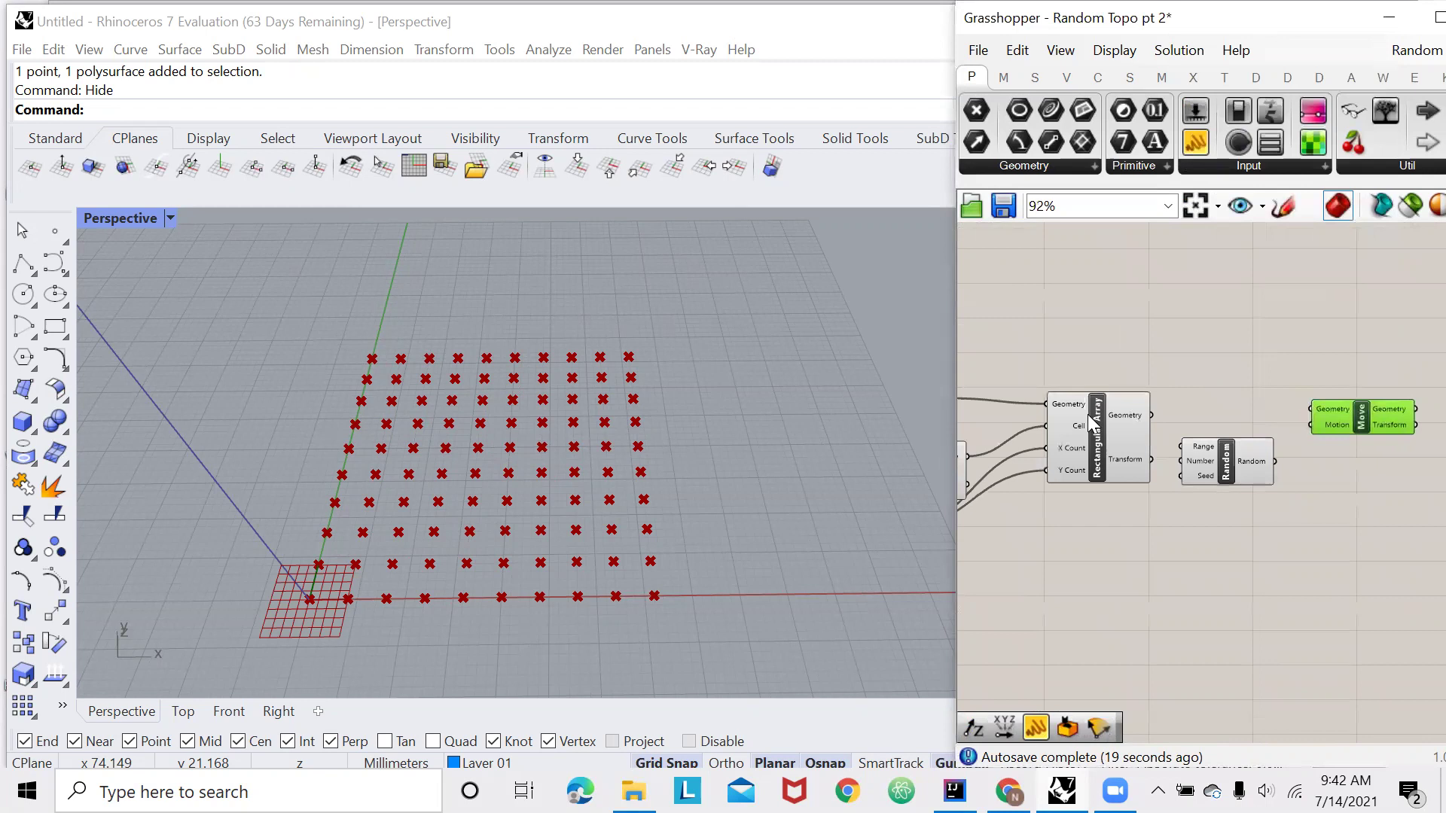
{"action": "left_click_drag", "start_coordinate": [1151, 415], "coordinate": [1310, 437]}
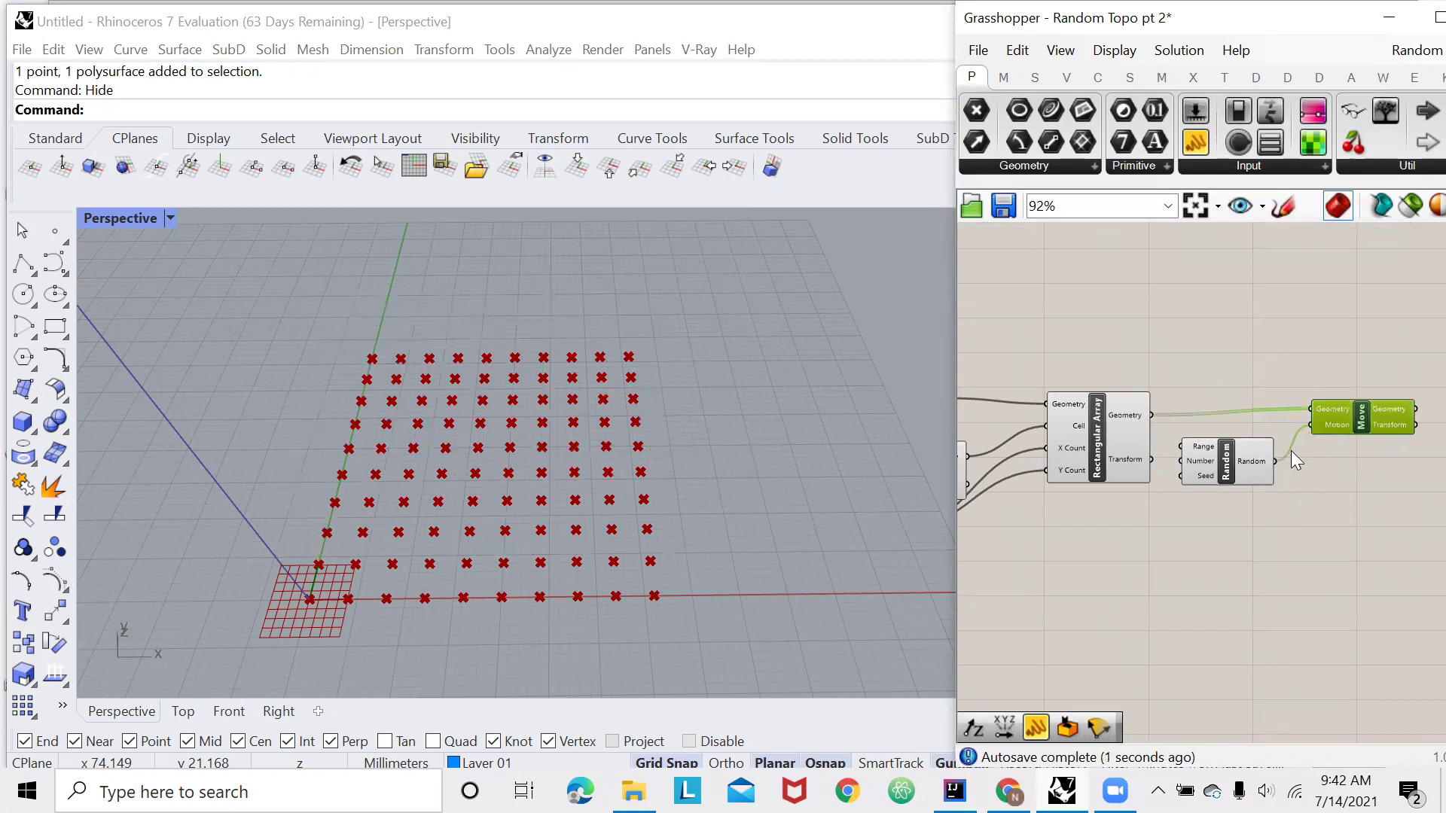
Add a Unit Z fed by the Random values and wire its vector to Move's Motion
{"action": "scroll", "coordinate": [1291, 461], "scroll_direction": "up", "scroll_amount": 5}
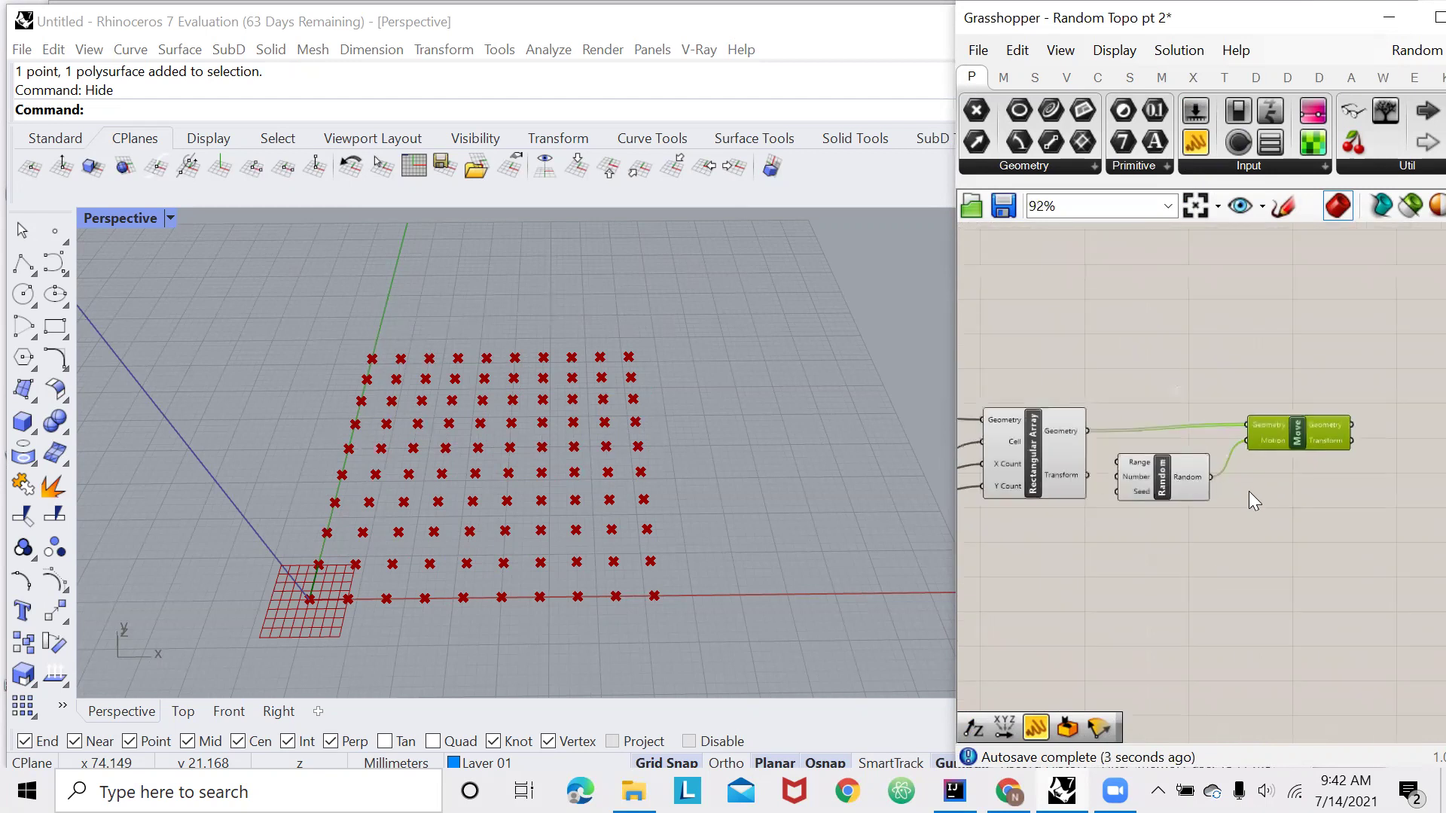
{"action": "double_click", "coordinate": [1276, 488]}
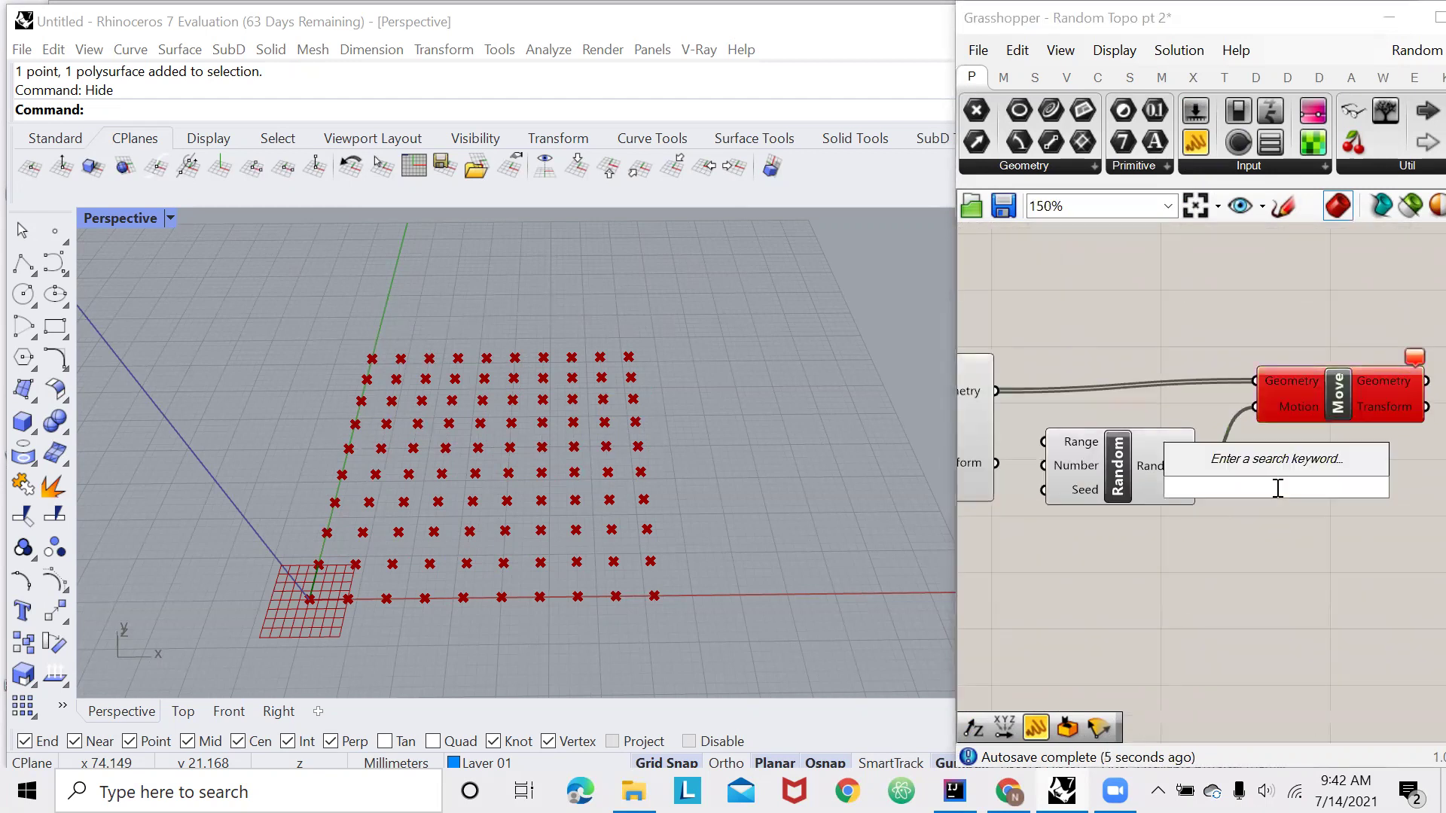
{"action": "type", "text": "unit z"}
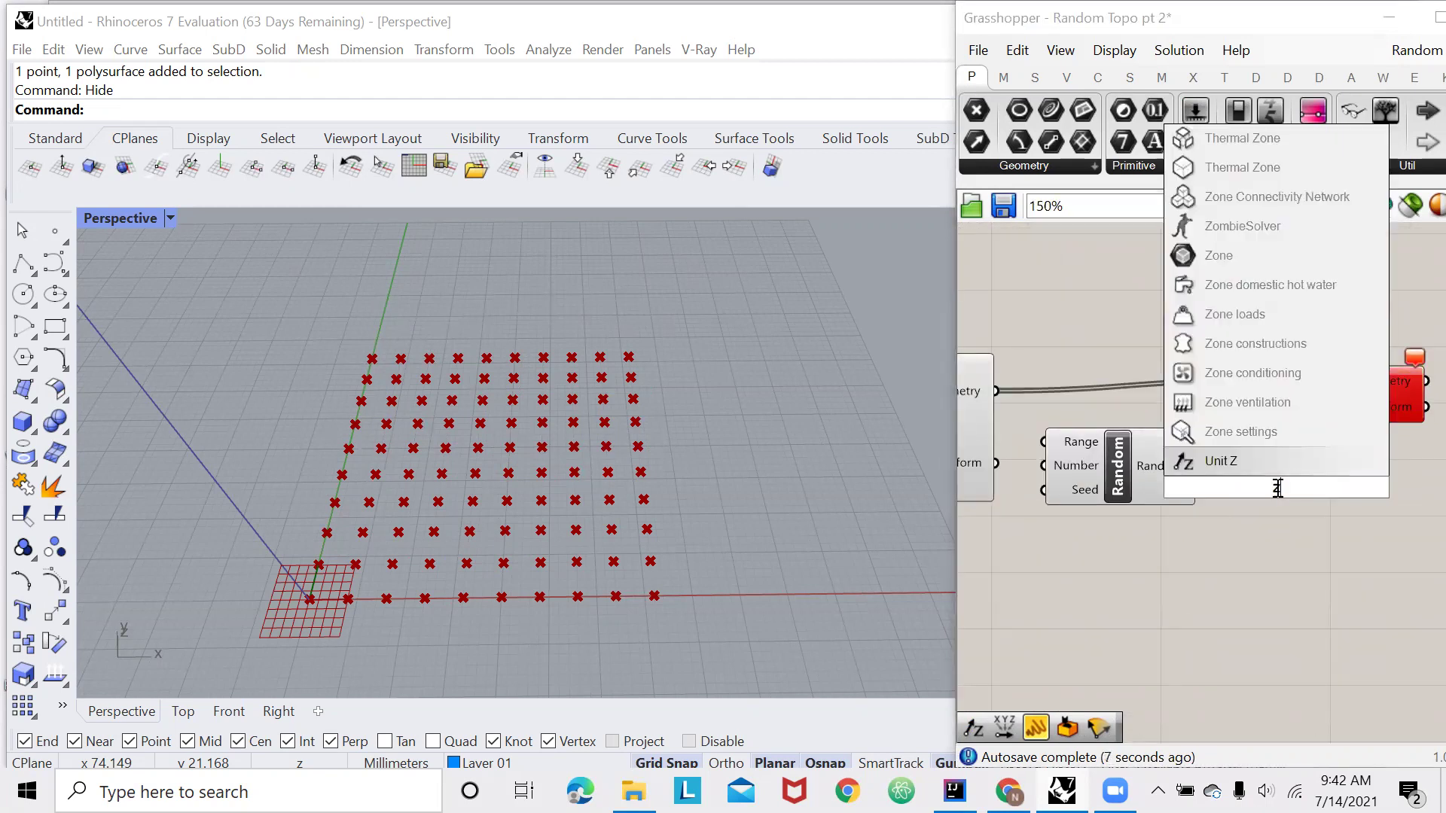
{"action": "left_click", "coordinate": [1280, 486]}
{"action": "left_click_drag", "start_coordinate": [1310, 452], "coordinate": [1303, 438]}
{"action": "left_click_drag", "start_coordinate": [1237, 468], "coordinate": [1198, 466]}
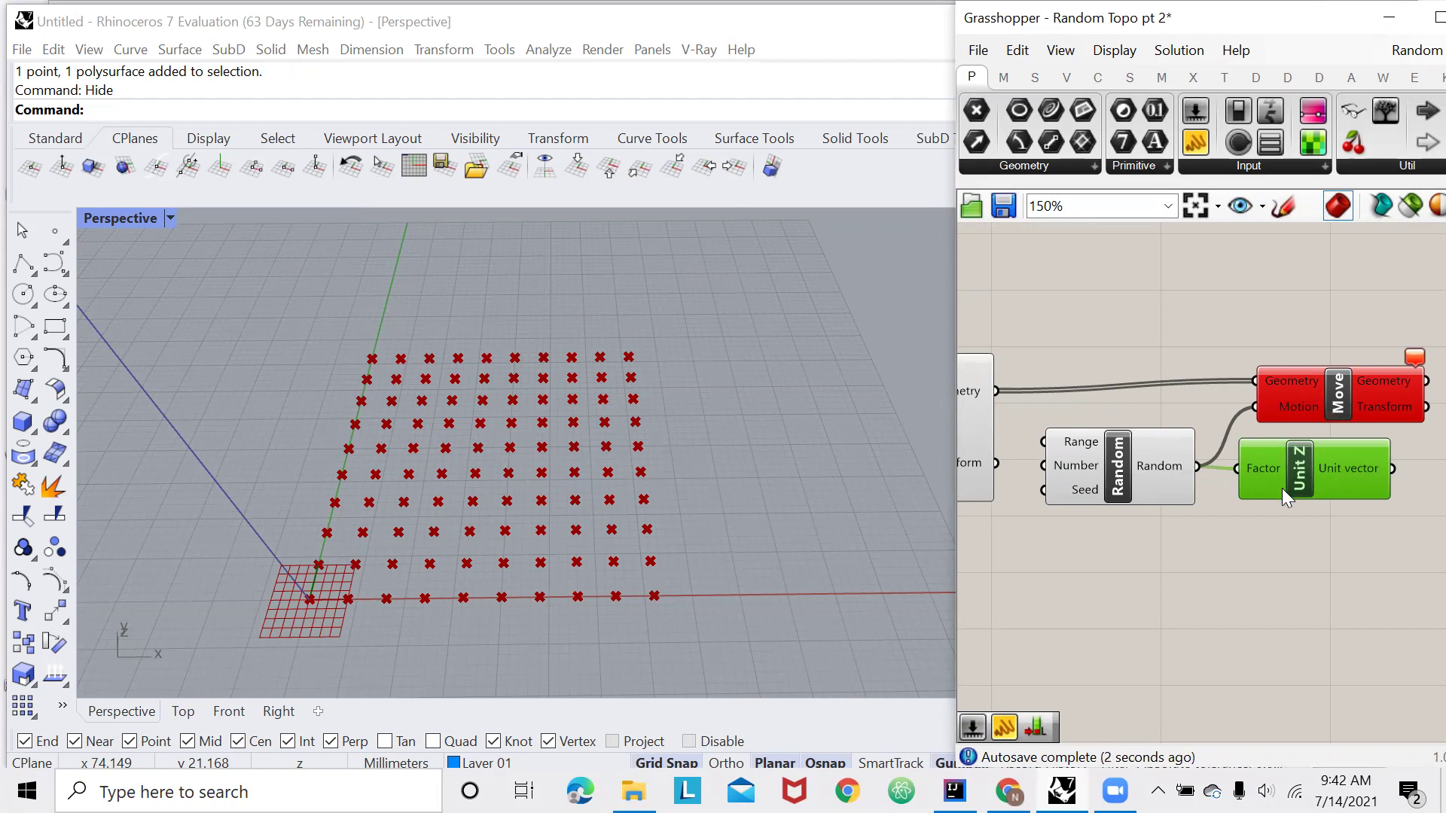
{"action": "right_click_drag", "start_coordinate": [1387, 472], "coordinate": [1330, 485]}
{"action": "left_click_drag", "start_coordinate": [1331, 483], "coordinate": [1358, 435]}
Hide the preview of the newly selected group of components
{"action": "scroll", "coordinate": [1149, 454], "scroll_direction": "down", "scroll_amount": 2}
{"action": "left_click", "coordinate": [1227, 562]}
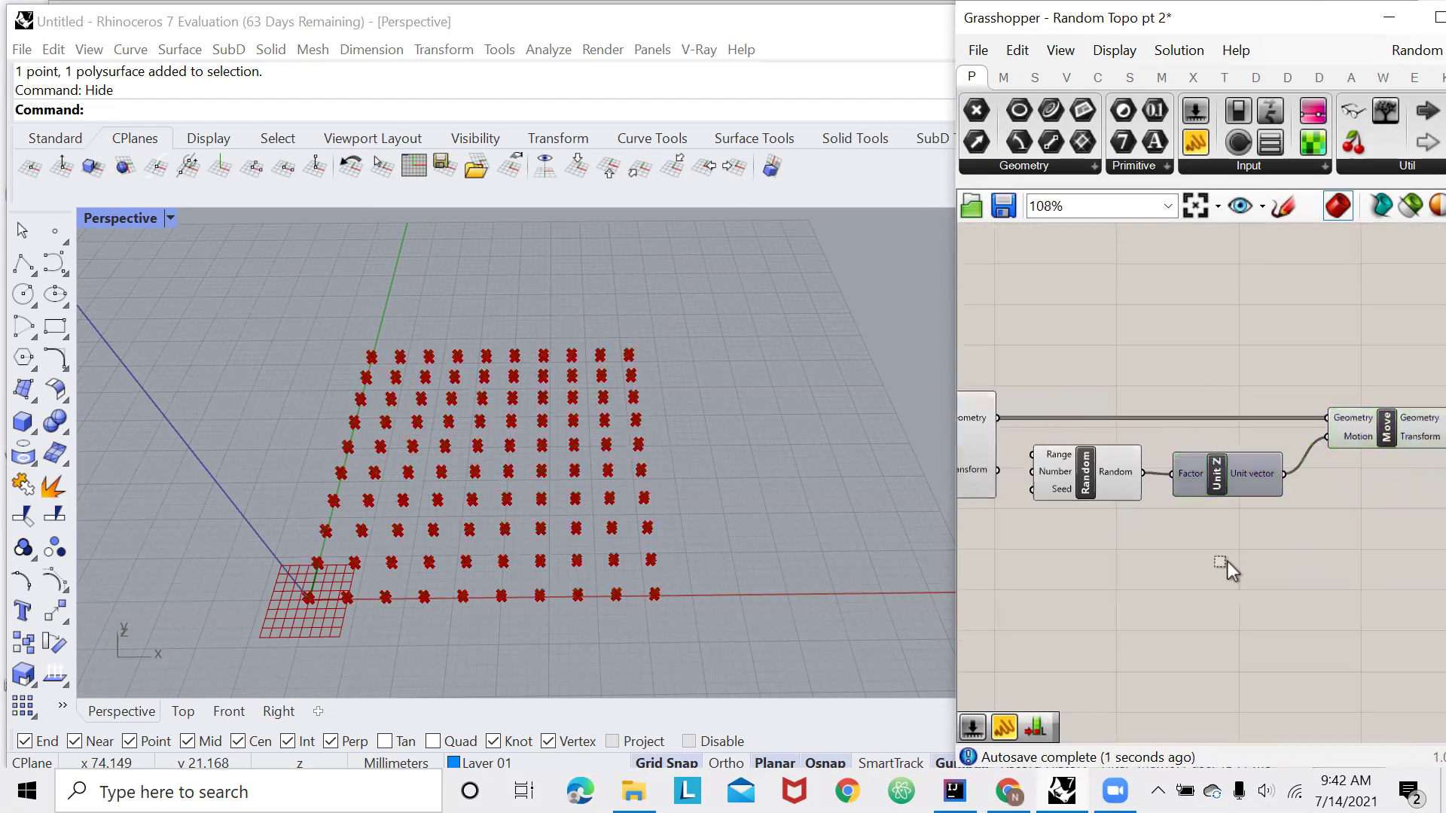
{"action": "scroll", "coordinate": [1284, 462], "scroll_direction": "down", "scroll_amount": 4}
{"action": "left_click_drag", "start_coordinate": [1300, 378], "coordinate": [1018, 549]}
{"action": "right_click", "coordinate": [1017, 550]}
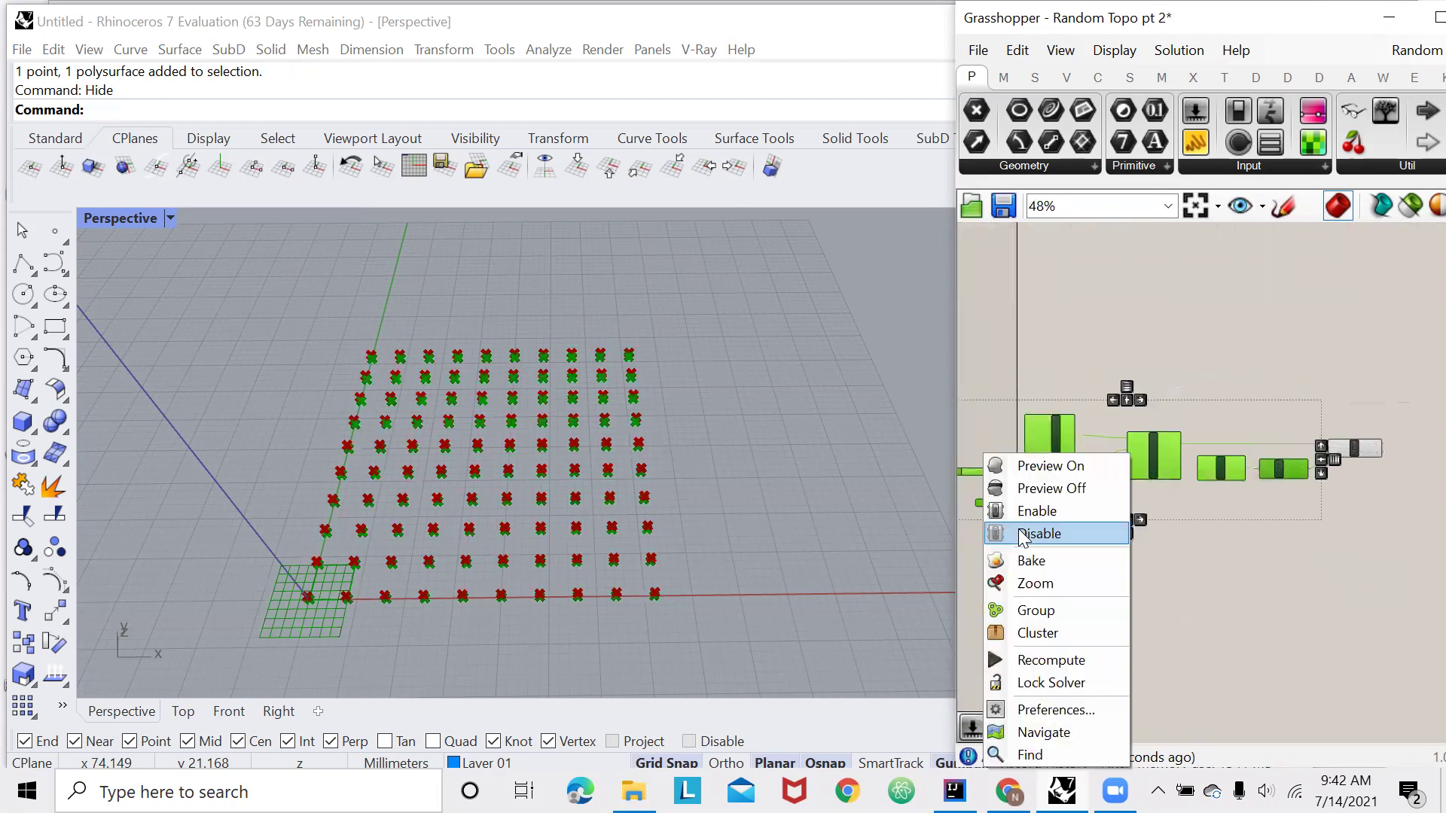
{"action": "left_click", "coordinate": [1050, 488]}
{"action": "left_click", "coordinate": [1107, 563]}
Select the Random, Unit Z and Move components in turn to inspect the grid points
{"action": "scroll", "coordinate": [1127, 493], "scroll_direction": "up", "scroll_amount": 3}
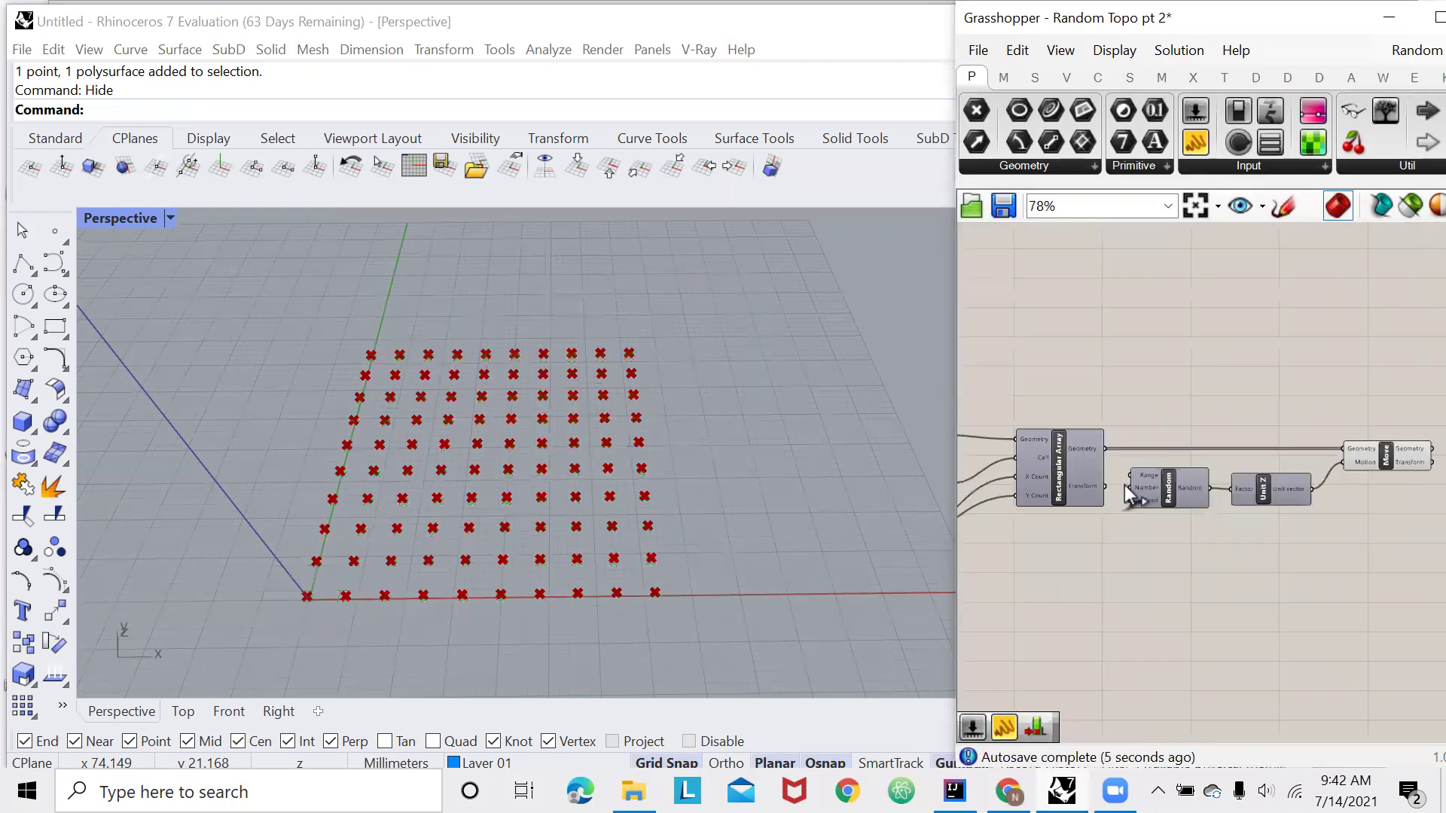
{"action": "scroll", "coordinate": [1325, 450], "scroll_direction": "up", "scroll_amount": 3}
{"action": "mouse_move", "coordinate": [1326, 447]}
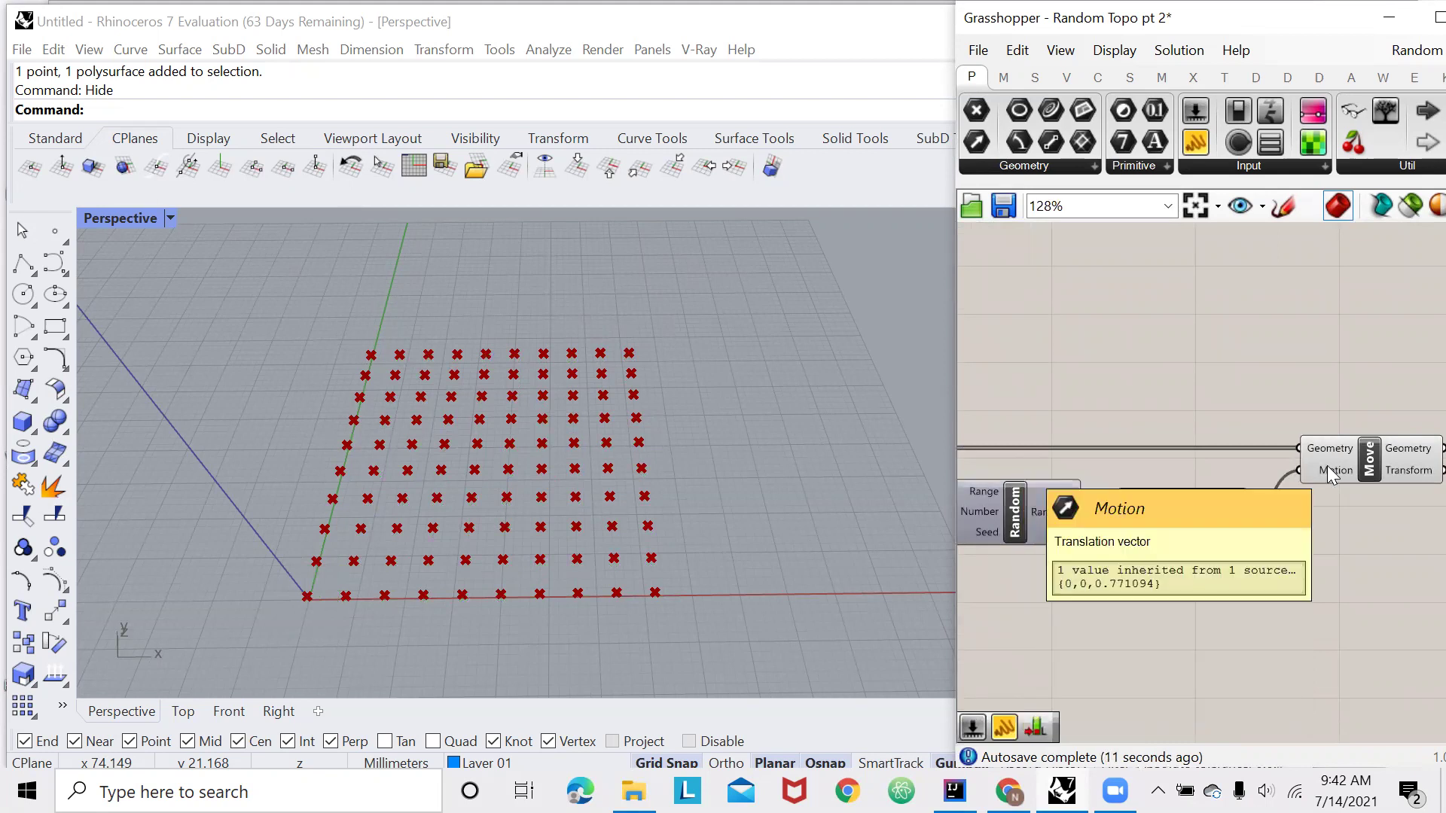
{"action": "scroll", "coordinate": [1327, 466], "scroll_direction": "down", "scroll_amount": 4}
{"action": "left_click_drag", "start_coordinate": [1393, 444], "coordinate": [1201, 536]}
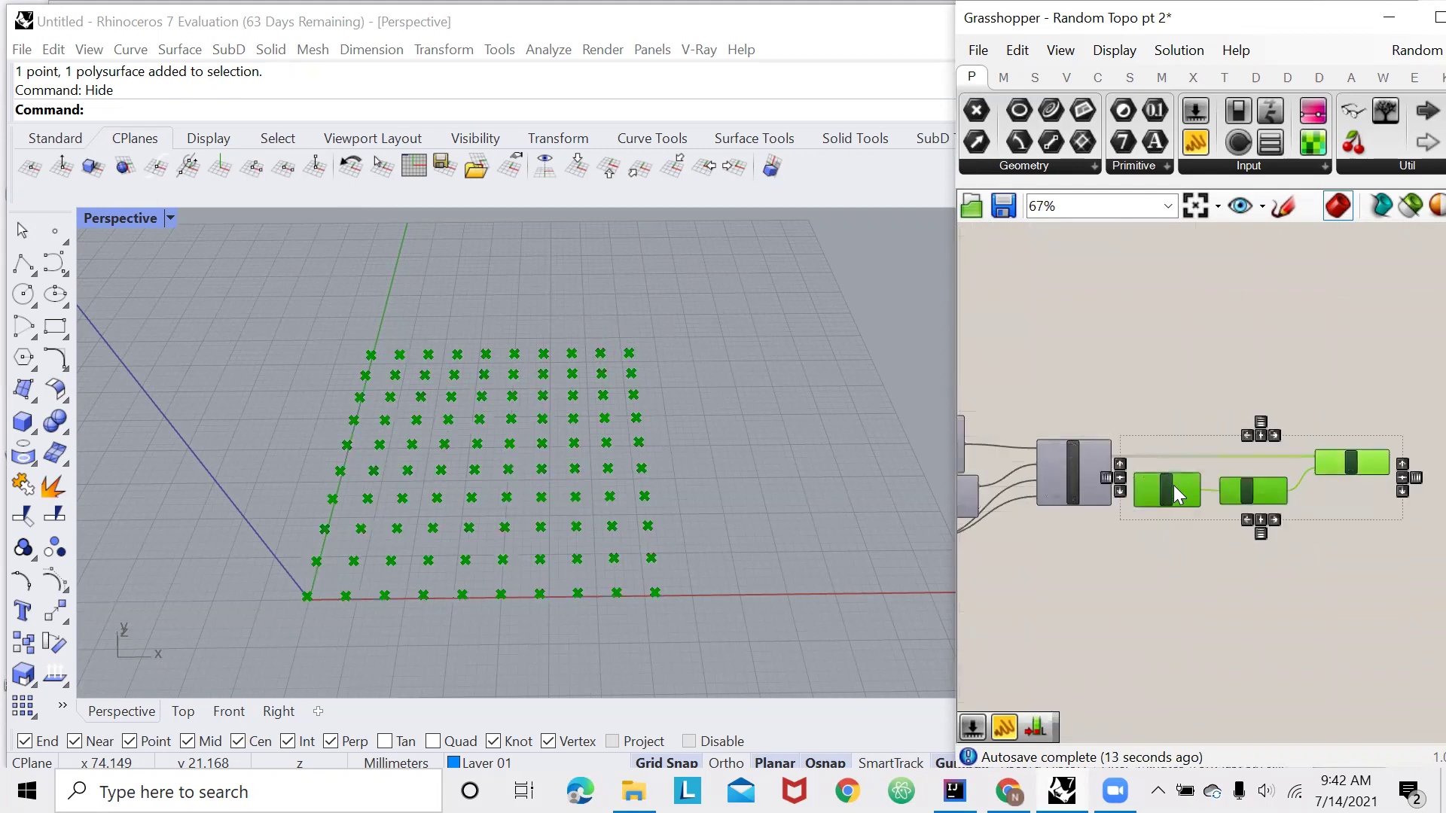
{"action": "left_click", "coordinate": [1200, 536]}
{"action": "scroll", "coordinate": [1164, 483], "scroll_direction": "up", "scroll_amount": 4}
{"action": "mouse_move", "coordinate": [1198, 493]}
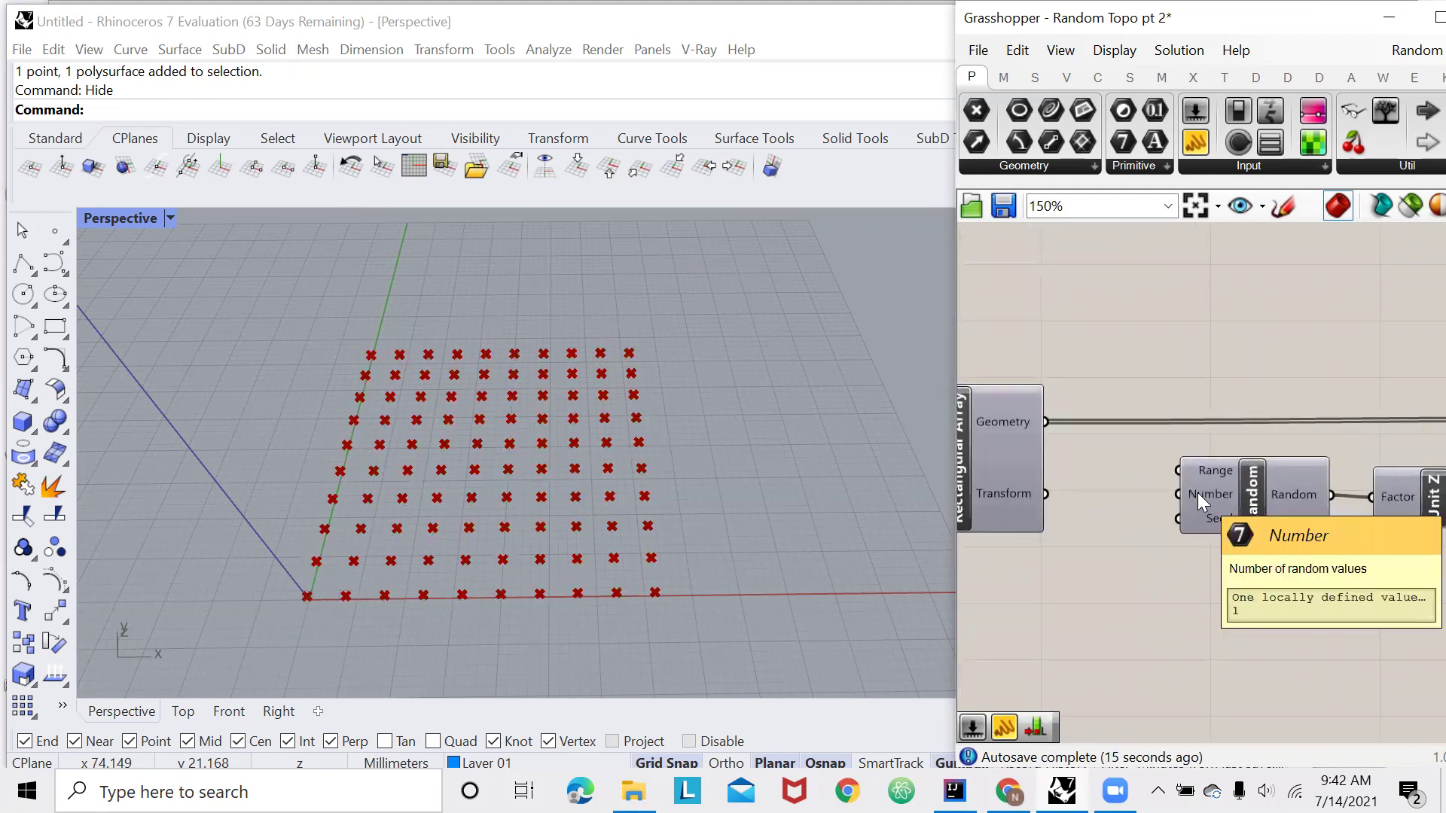
{"action": "scroll", "coordinate": [1197, 493], "scroll_direction": "down", "scroll_amount": 2}
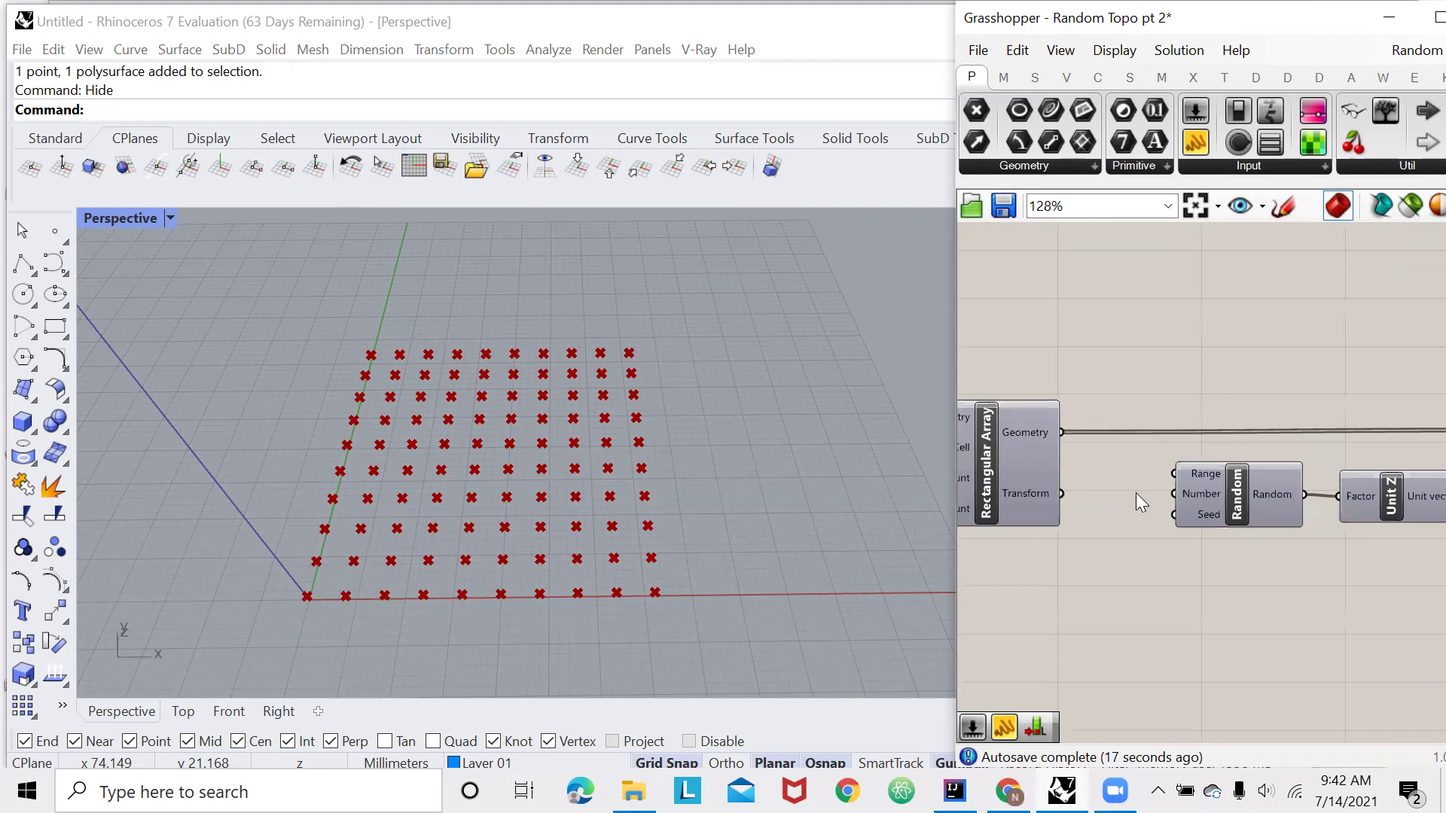
{"action": "scroll", "coordinate": [1337, 504], "scroll_direction": "up", "scroll_amount": 4}
{"action": "left_click_drag", "start_coordinate": [1409, 443], "coordinate": [1159, 563]}
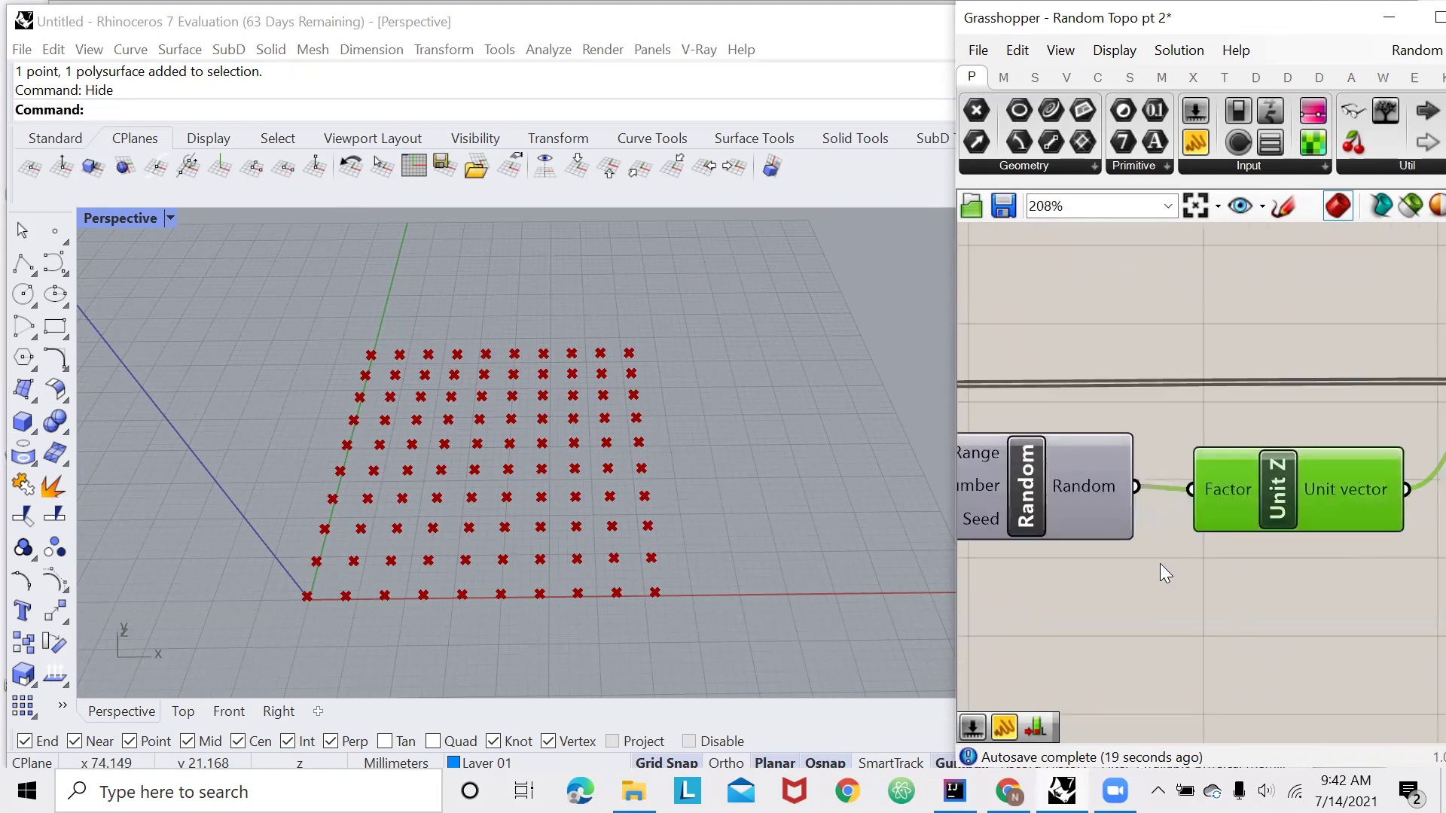
{"action": "scroll", "coordinate": [1159, 563], "scroll_direction": "down", "scroll_amount": 4}
{"action": "scroll", "coordinate": [1317, 512], "scroll_direction": "up", "scroll_amount": 4}
{"action": "left_click_drag", "start_coordinate": [1395, 378], "coordinate": [1247, 536]}
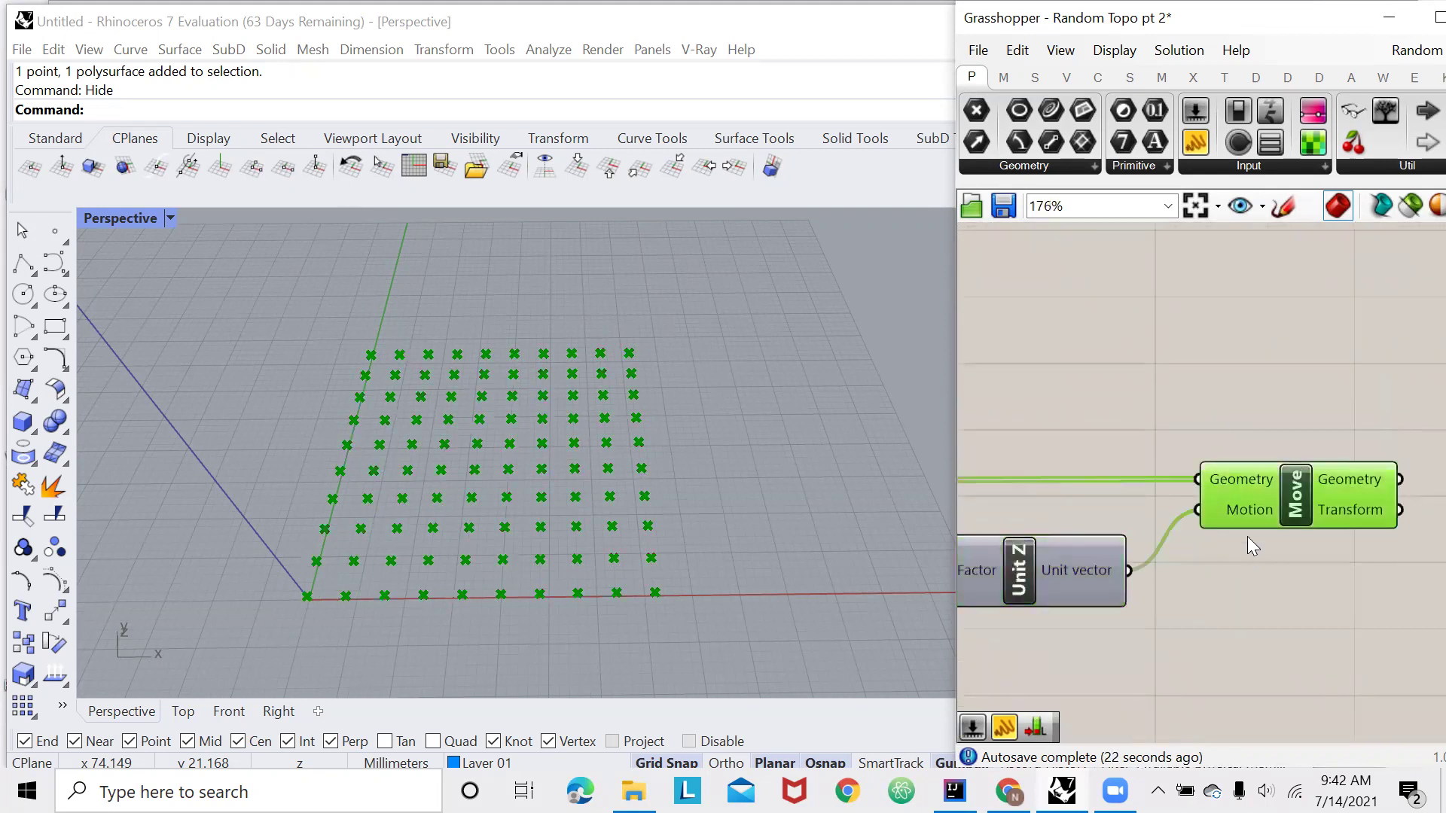
{"action": "scroll", "coordinate": [1373, 394], "scroll_direction": "down", "scroll_amount": 5}
Place a List Length component, shifting Random, Unit Z and Move right to make room
{"action": "scroll", "coordinate": [1066, 478], "scroll_direction": "up", "scroll_amount": 4}
{"action": "double_click", "coordinate": [1136, 448]}
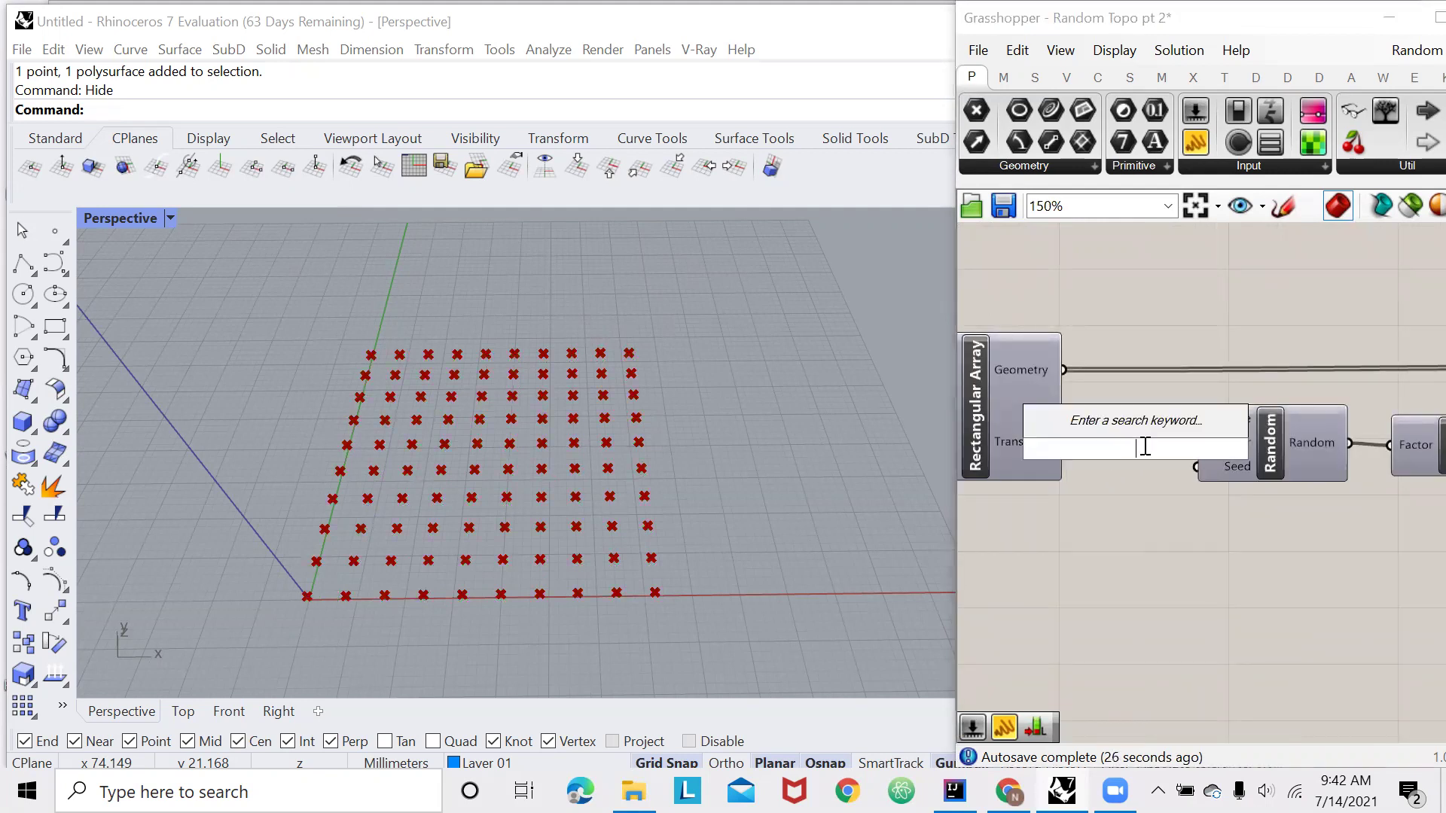
{"action": "type", "text": "list leng"}
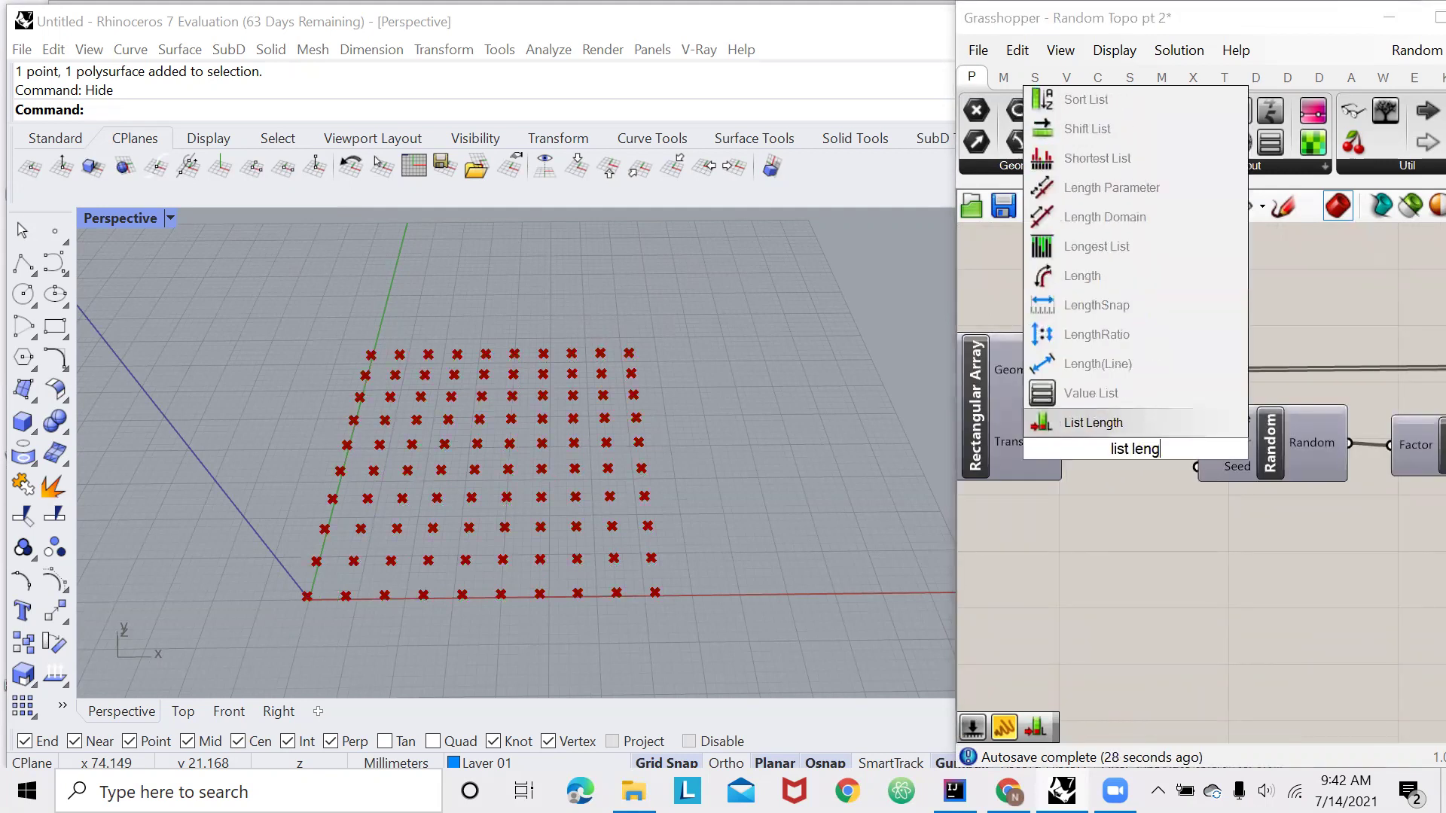
{"action": "left_click", "coordinate": [1103, 424]}
{"action": "scroll", "coordinate": [1200, 466], "scroll_direction": "up", "scroll_amount": 2}
{"action": "scroll", "coordinate": [1160, 441], "scroll_direction": "down", "scroll_amount": 4}
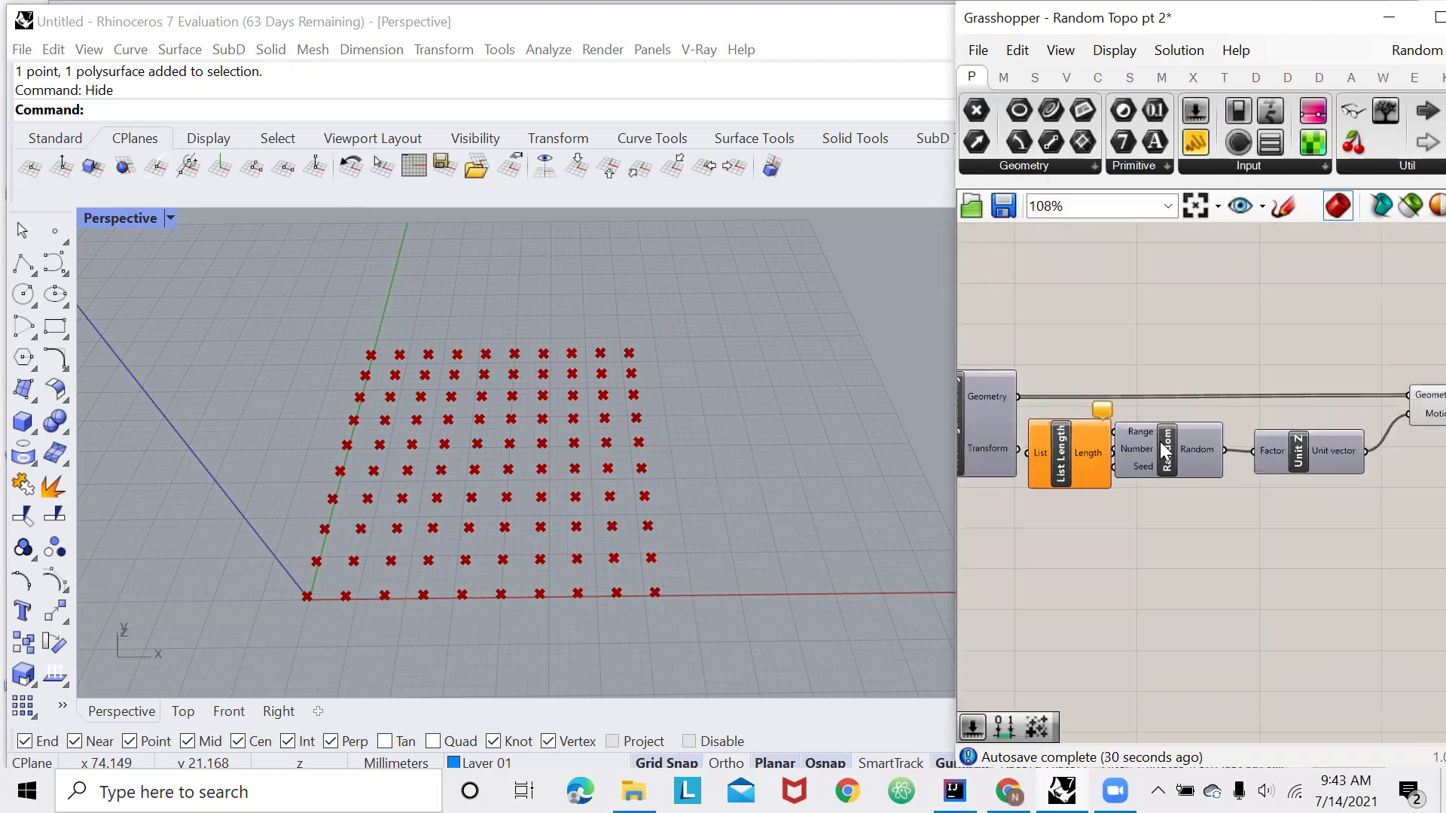
{"action": "left_click_drag", "start_coordinate": [1402, 355], "coordinate": [1221, 461]}
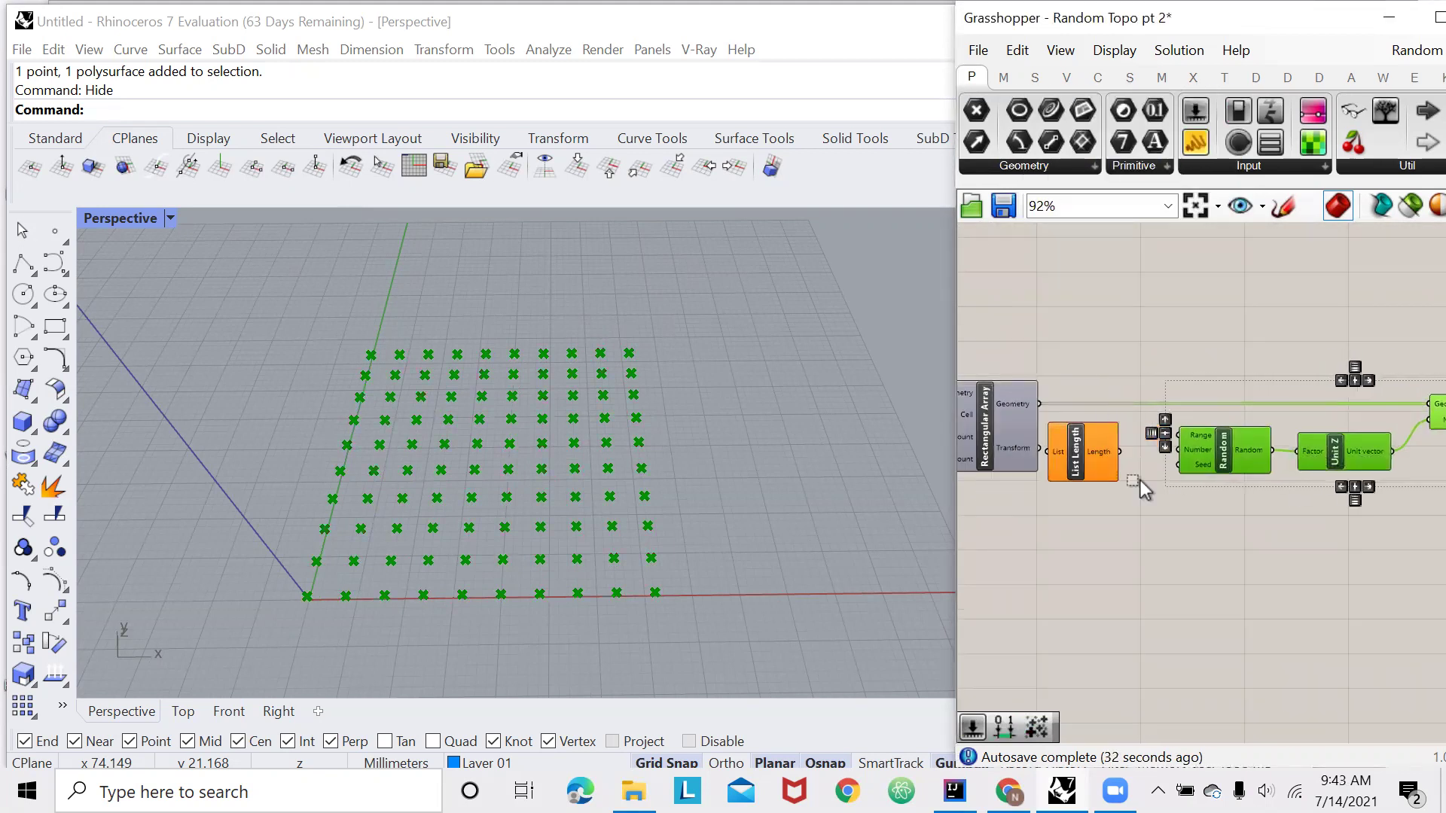
{"action": "left_click_drag", "start_coordinate": [1116, 451], "coordinate": [1172, 450]}
Feed the grid points into List Length and orbit Rhino to view the random point heights
{"action": "left_click_drag", "start_coordinate": [1070, 439], "coordinate": [1075, 450]}
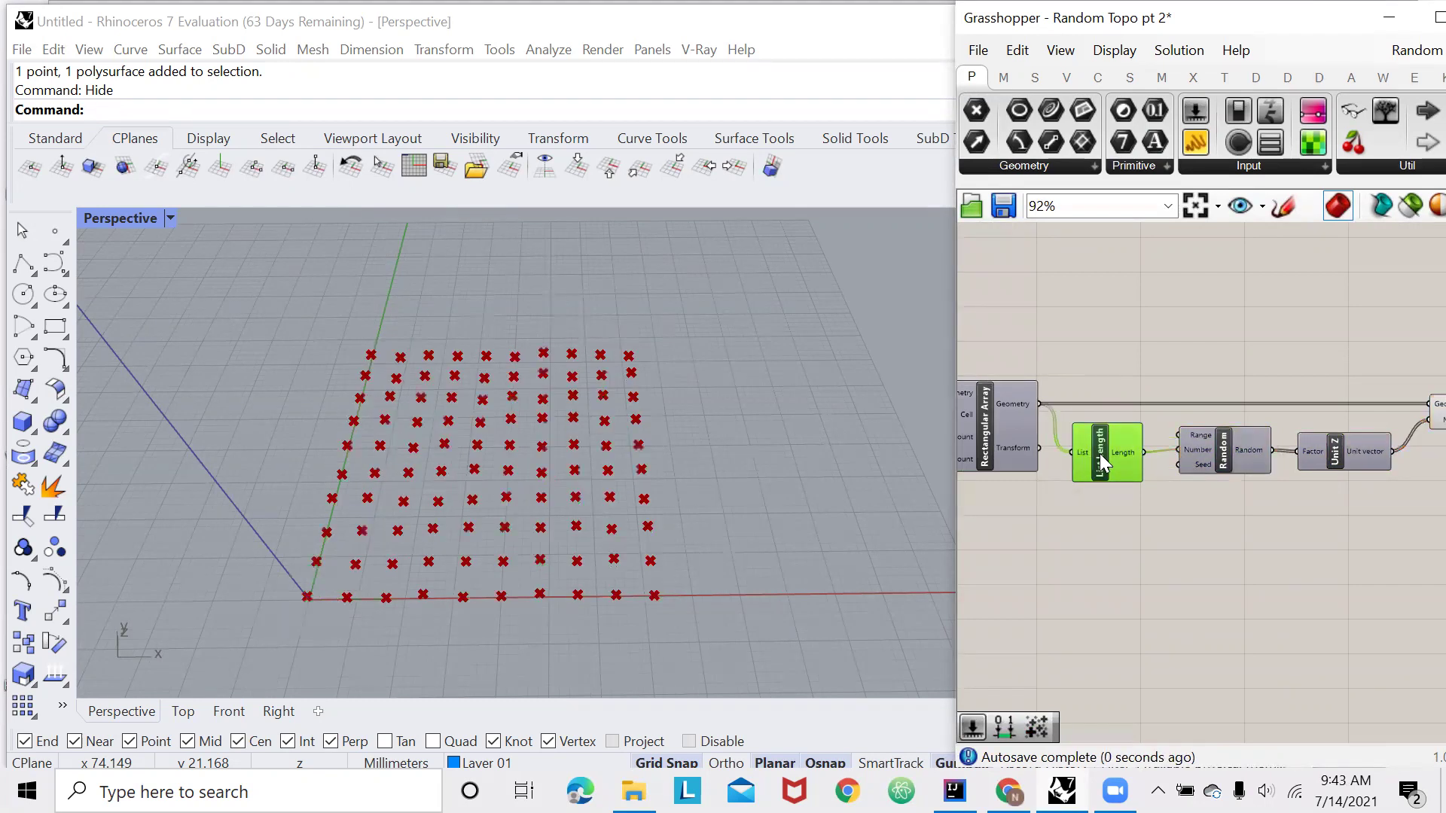
{"action": "left_click", "coordinate": [1030, 581]}
{"action": "left_click", "coordinate": [743, 480]}
{"action": "right_click_drag", "start_coordinate": [743, 480], "coordinate": [625, 410]}
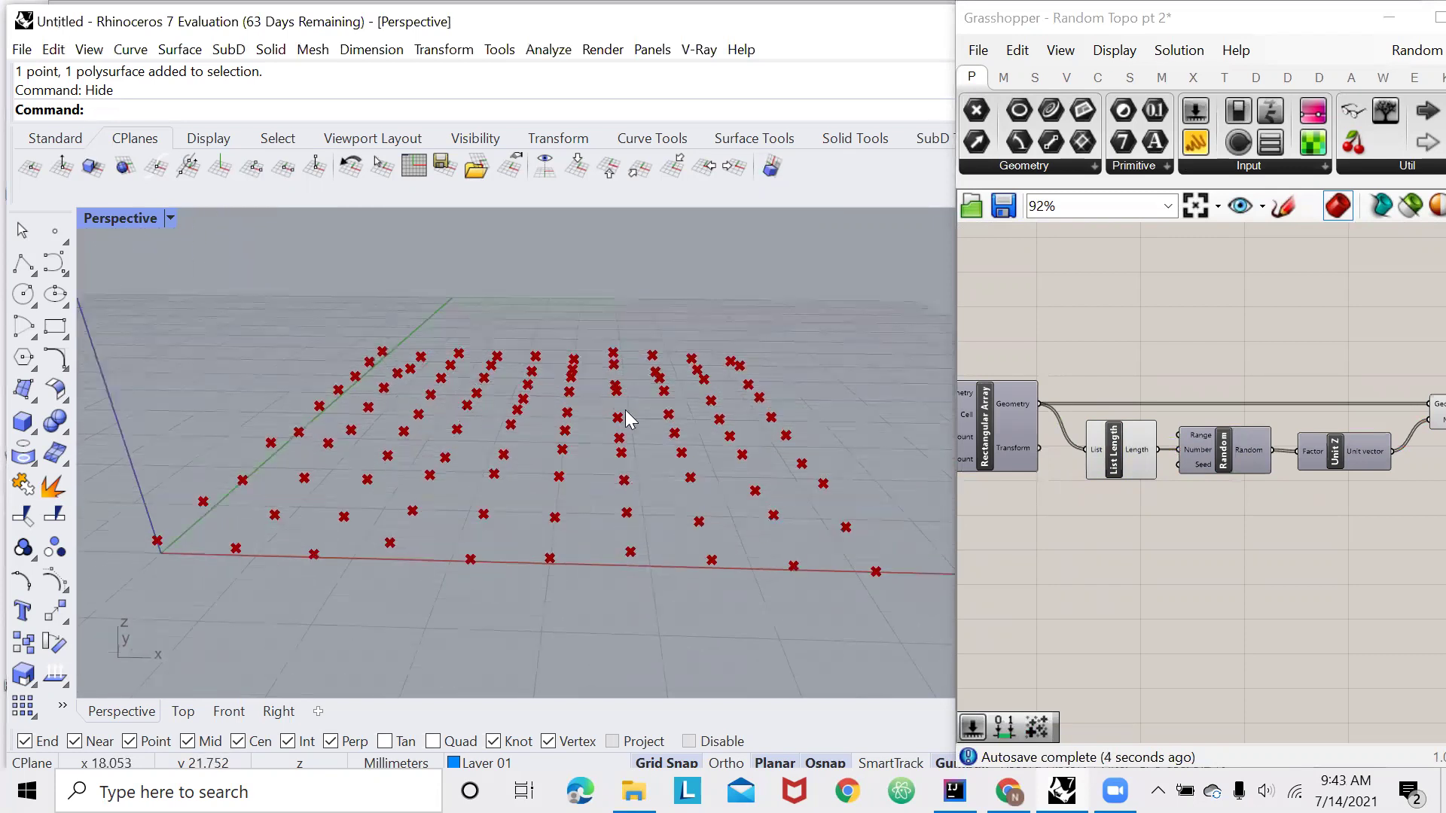
{"action": "scroll", "coordinate": [1137, 503], "scroll_direction": "up", "scroll_amount": 3}
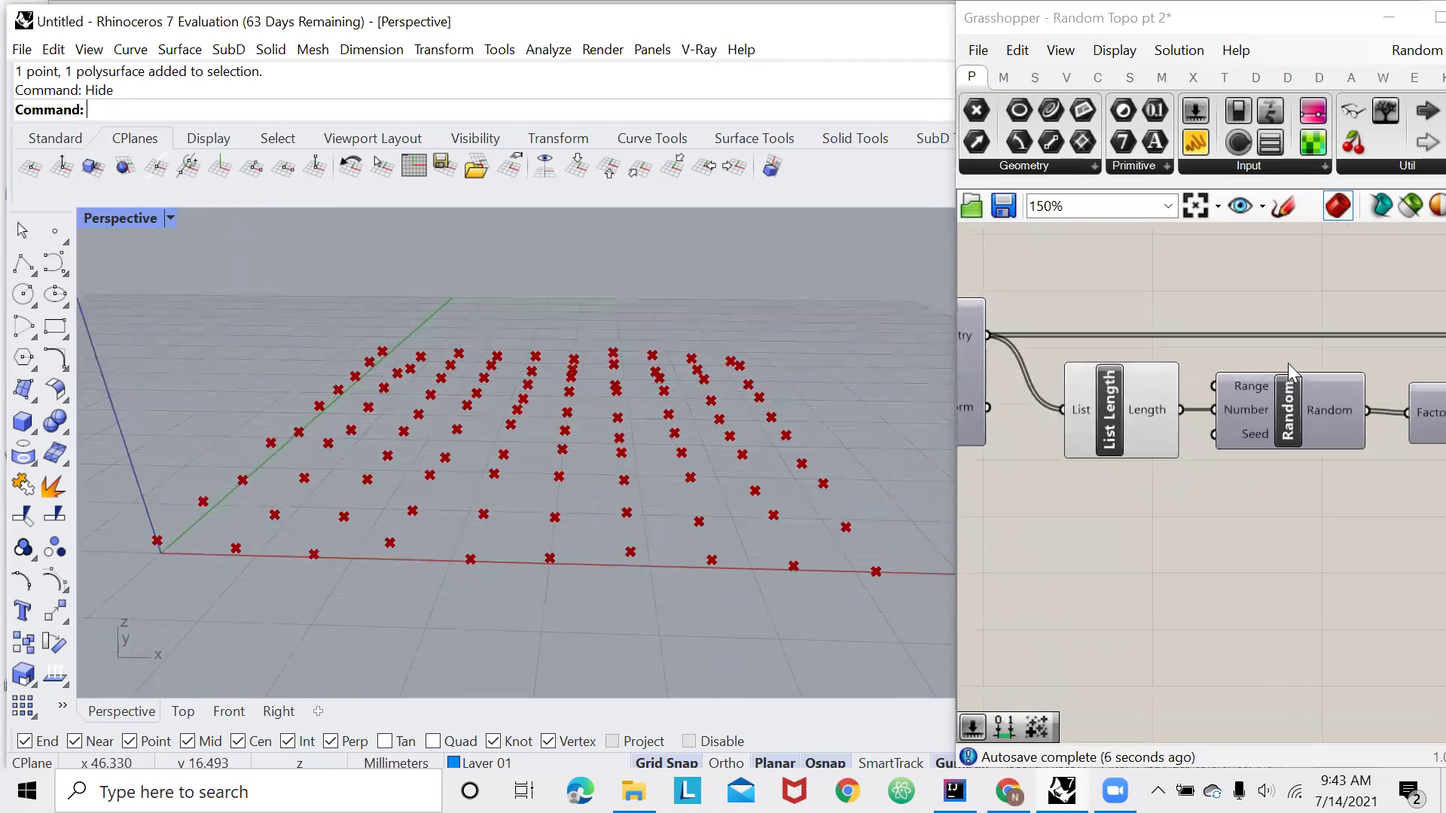
{"action": "left_click", "coordinate": [1283, 368]}
{"action": "mouse_move", "coordinate": [1248, 390]}
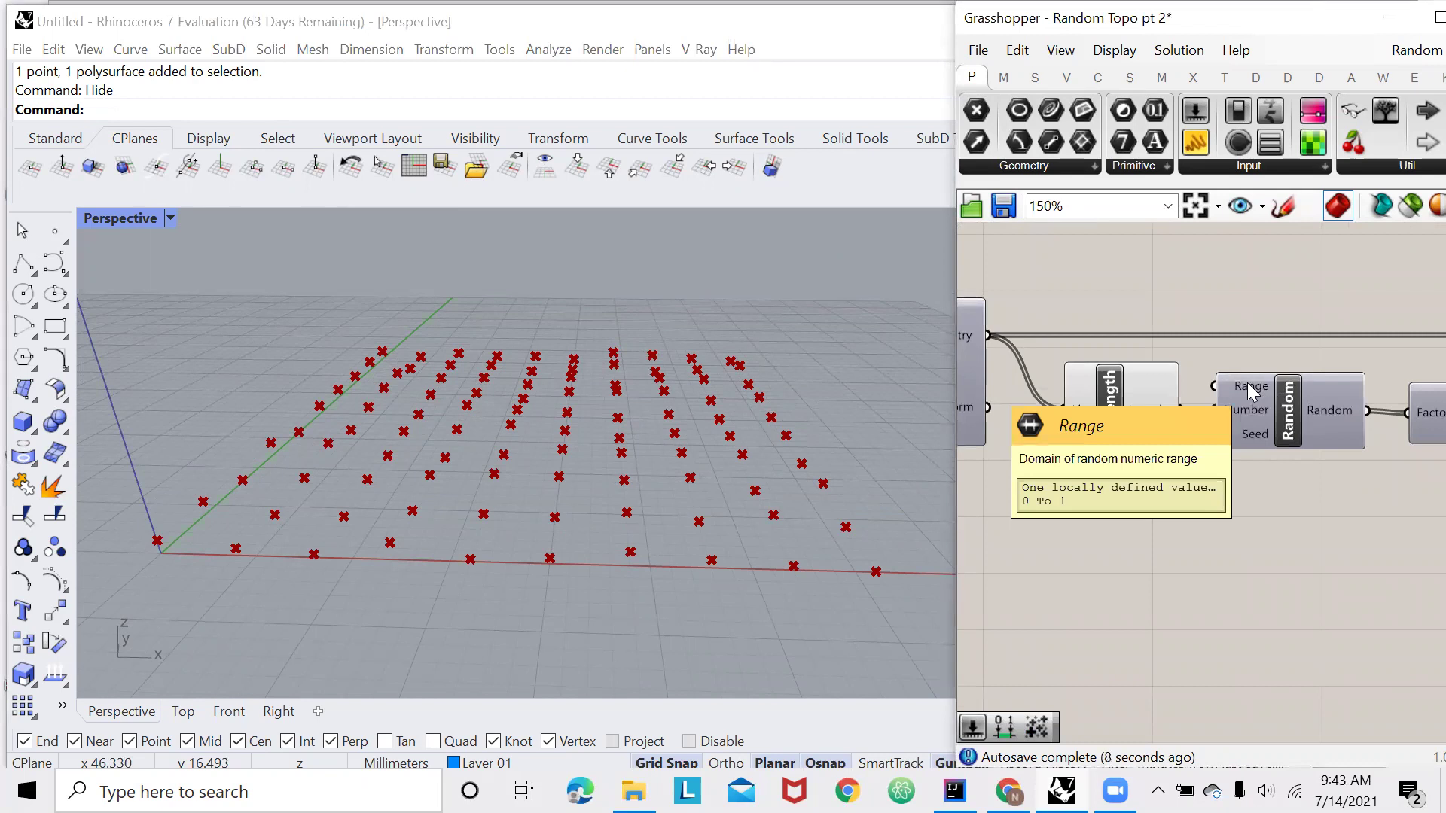
Add a slider starting at 4 on Random's Range and settle it at 2.9
{"action": "double_click", "coordinate": [1139, 527]}
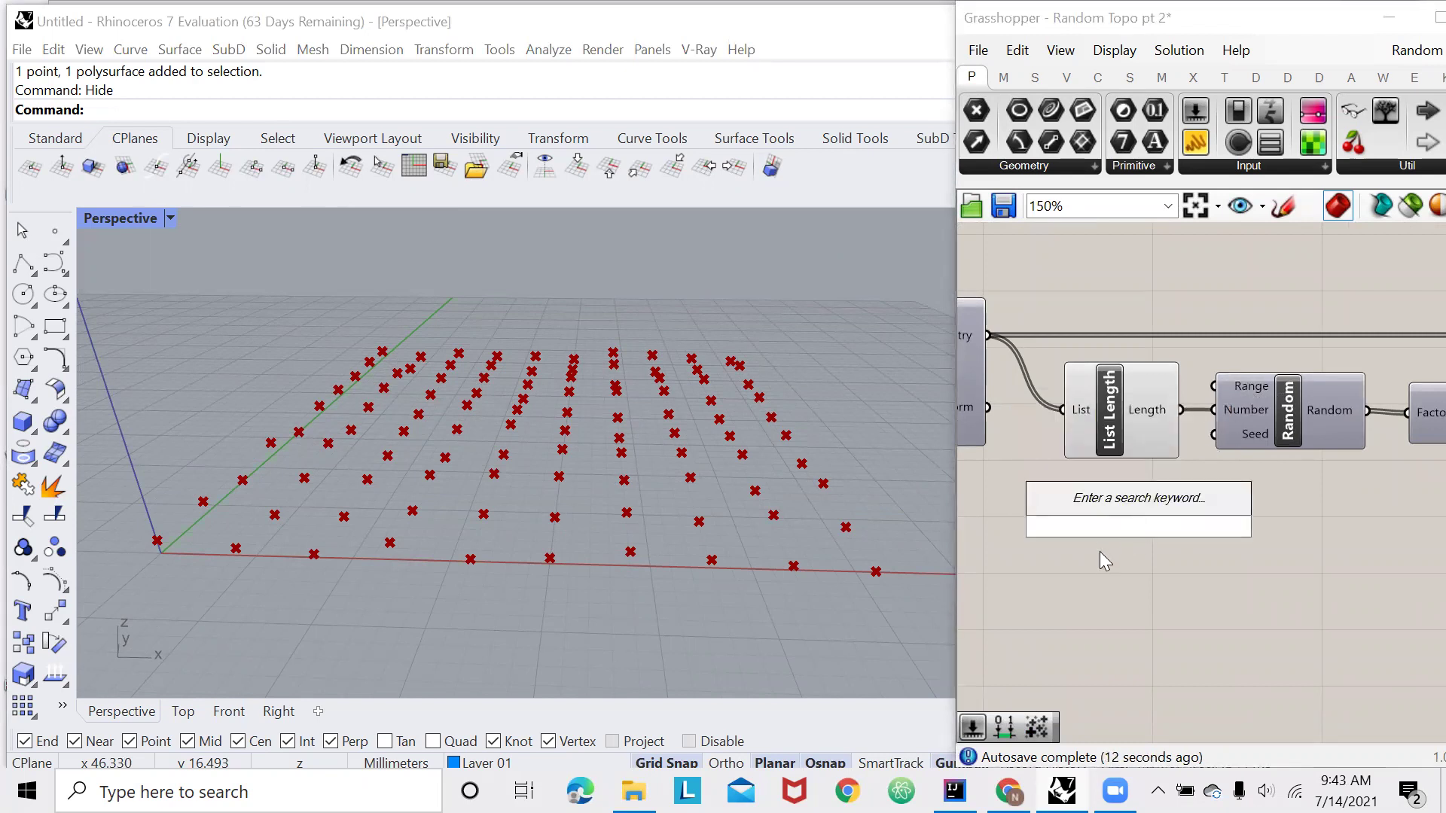
{"action": "type", "text": "4."}
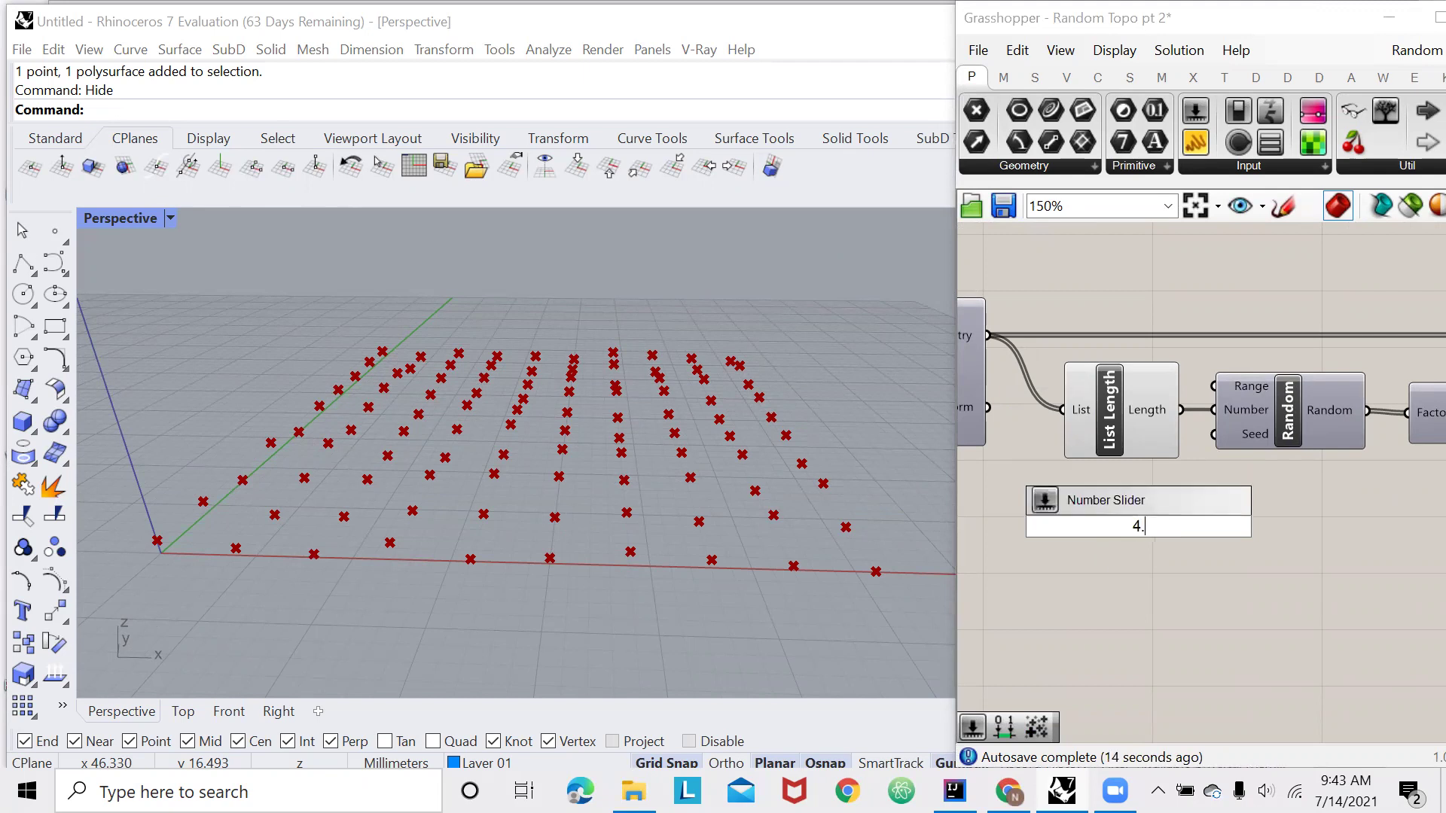
{"action": "key", "text": "Return"}
{"action": "left_click_drag", "start_coordinate": [1254, 525], "coordinate": [1243, 388]}
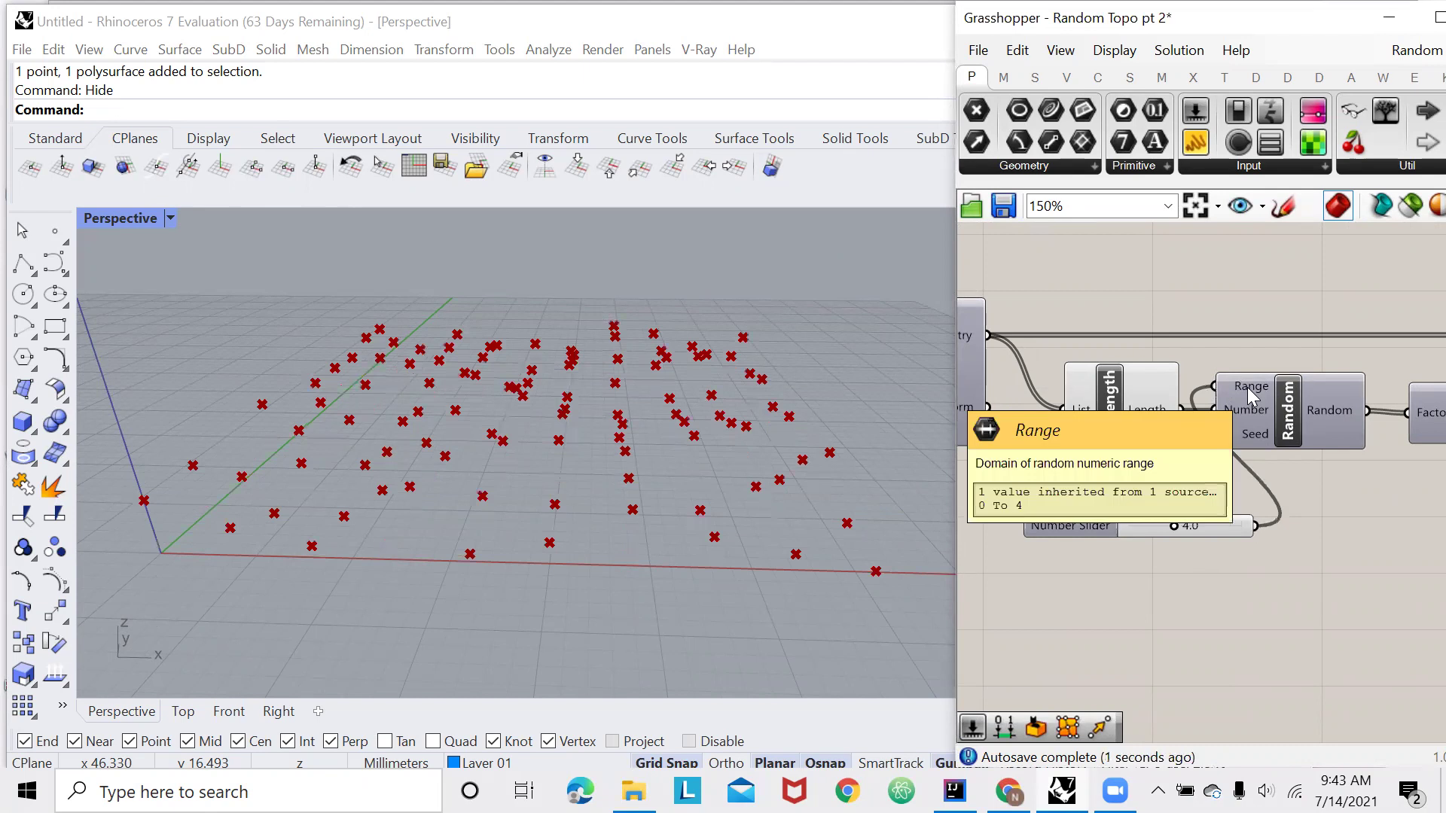
{"action": "left_click_drag", "start_coordinate": [1168, 529], "coordinate": [1210, 527]}
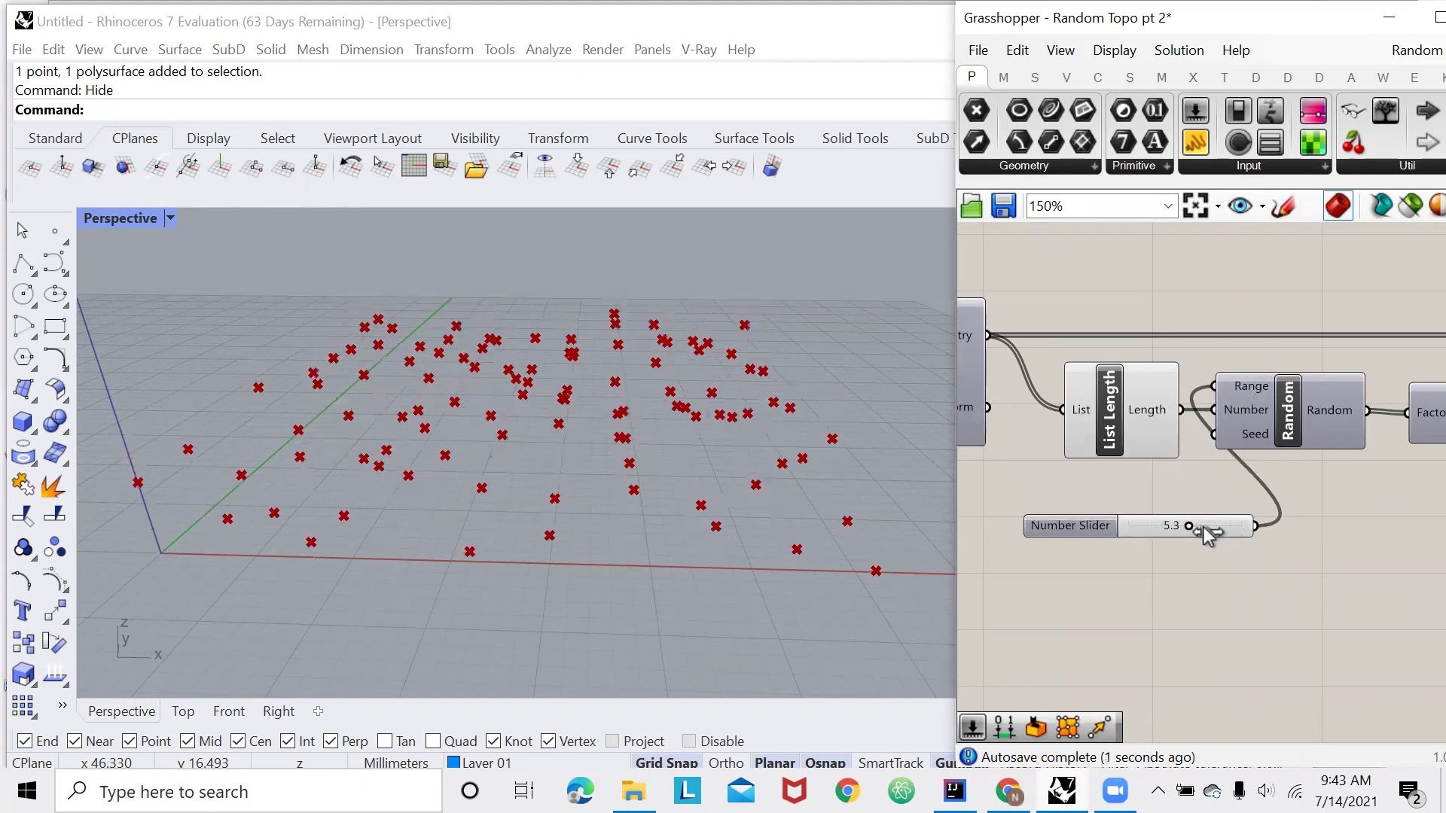
{"action": "right_click_drag", "start_coordinate": [829, 482], "coordinate": [758, 452]}
{"action": "left_click_drag", "start_coordinate": [1215, 529], "coordinate": [1159, 540]}
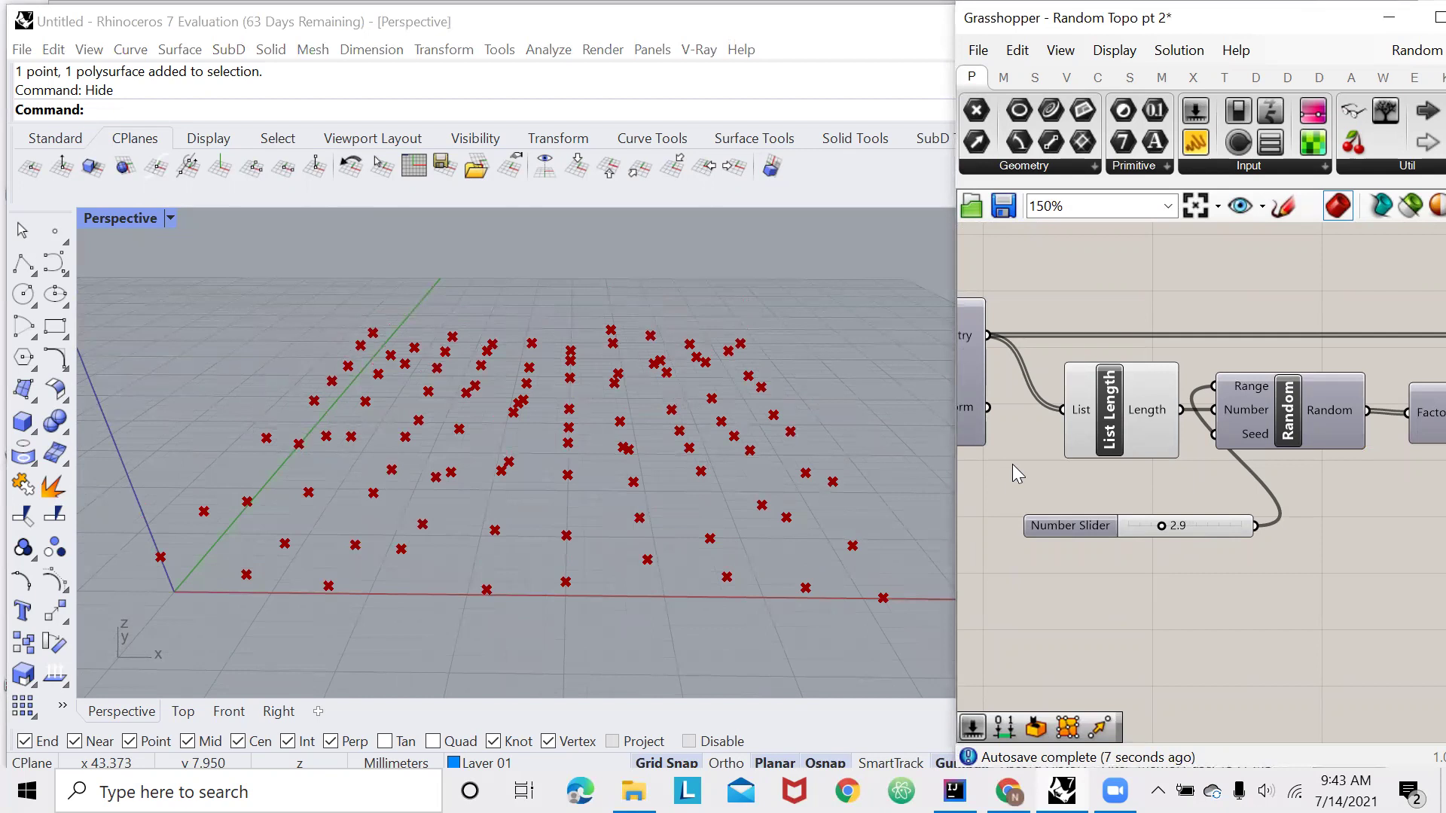
{"action": "scroll", "coordinate": [1053, 482], "scroll_direction": "down", "scroll_amount": 5}
{"action": "scroll", "coordinate": [1279, 438], "scroll_direction": "up", "scroll_amount": 6}
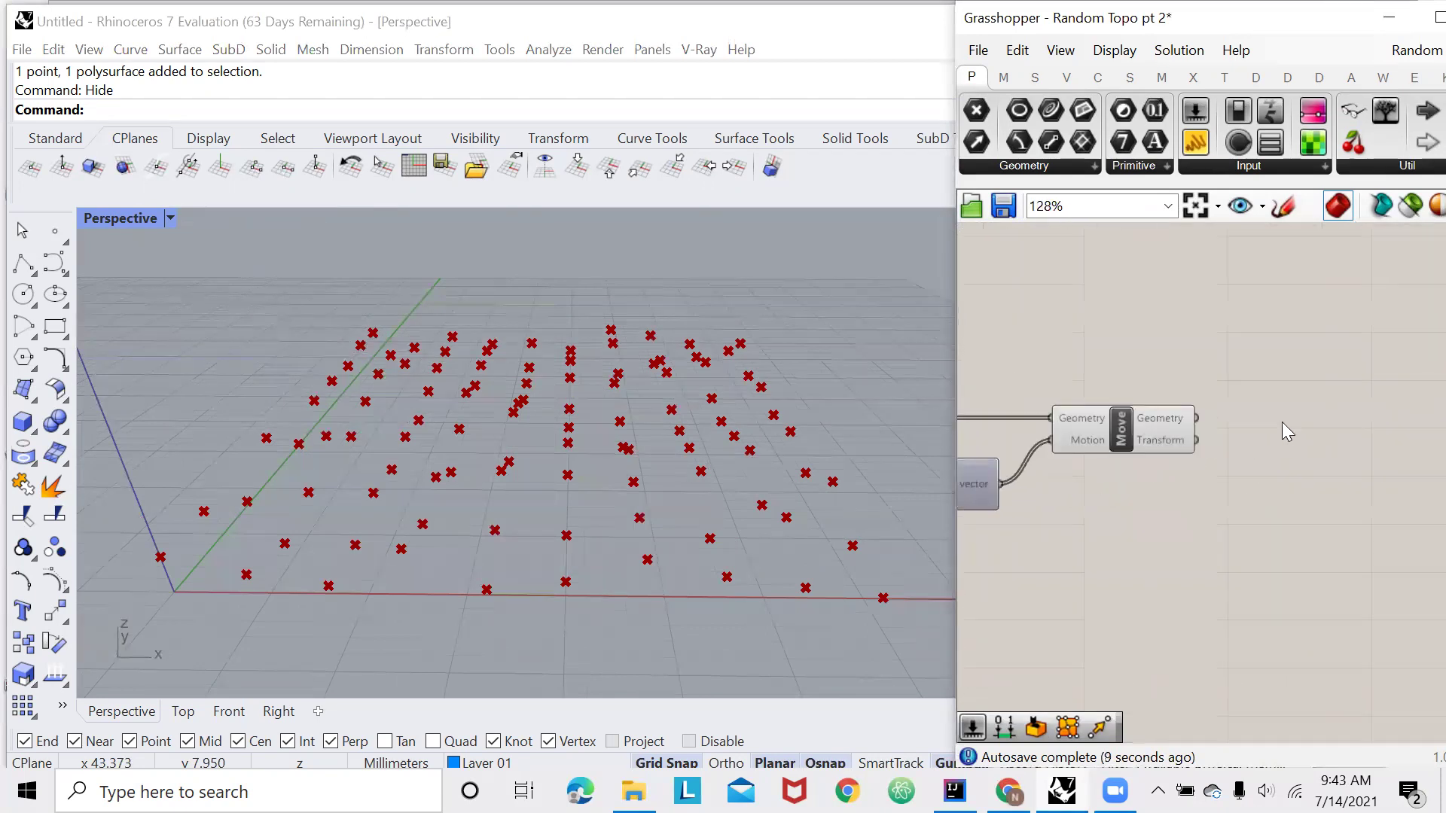
Add a Surface From Points component and feed it the moved points from Move
{"action": "double_click", "coordinate": [1236, 422]}
{"action": "type", "text": "surface"}
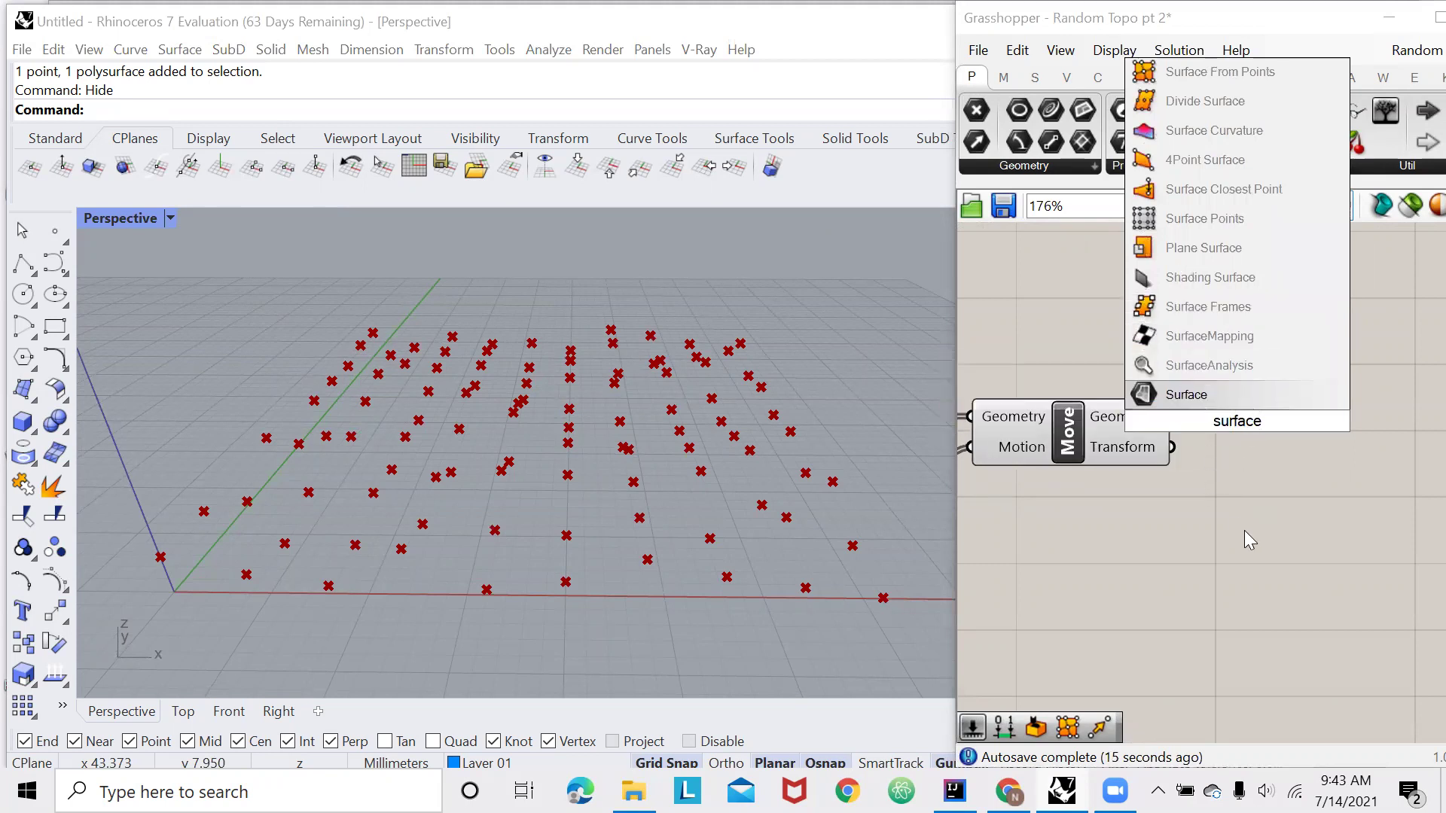
{"action": "type", "text": " from"}
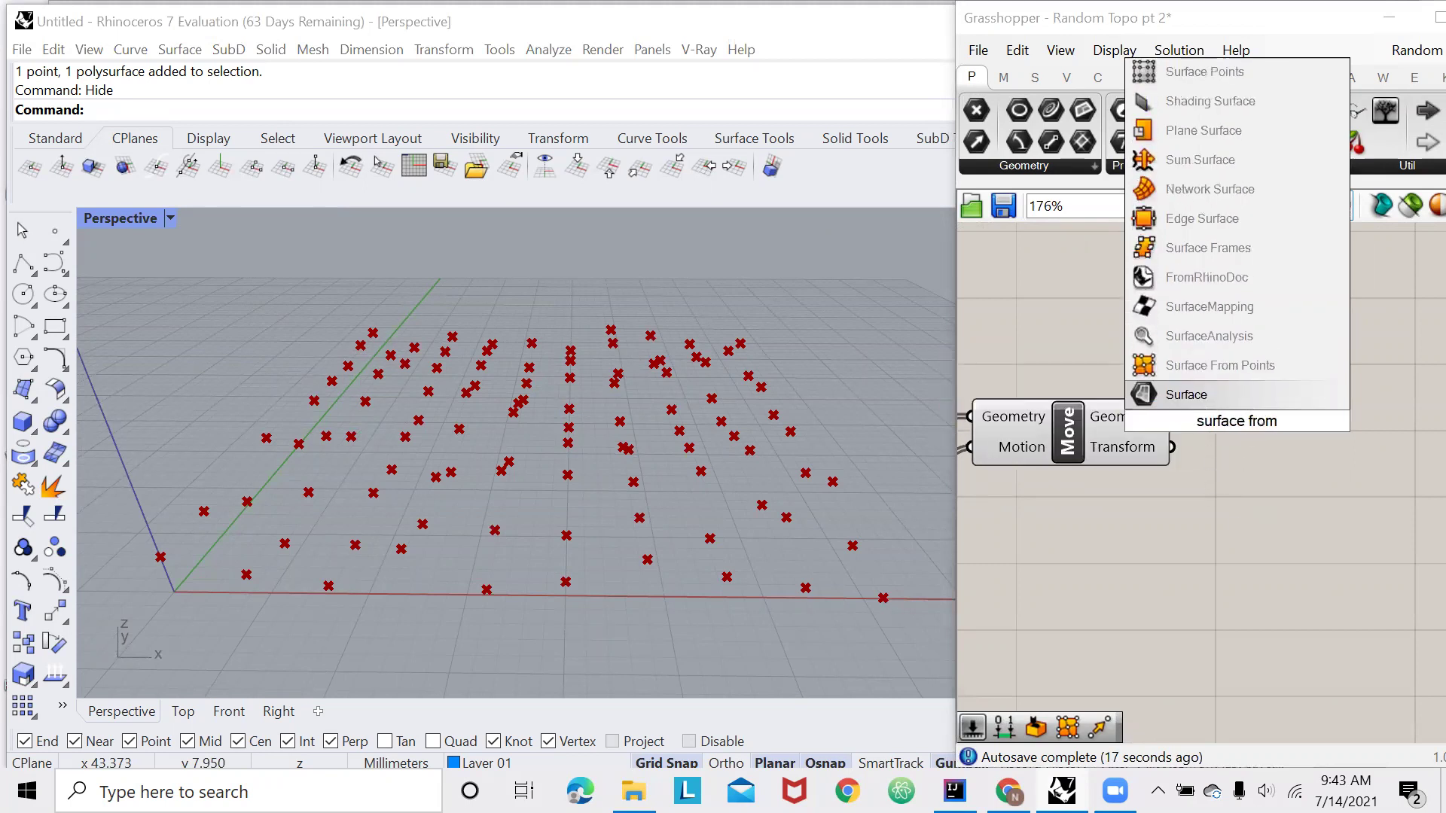
{"action": "left_click", "coordinate": [1245, 369]}
{"action": "left_click_drag", "start_coordinate": [1306, 508], "coordinate": [1418, 598]}
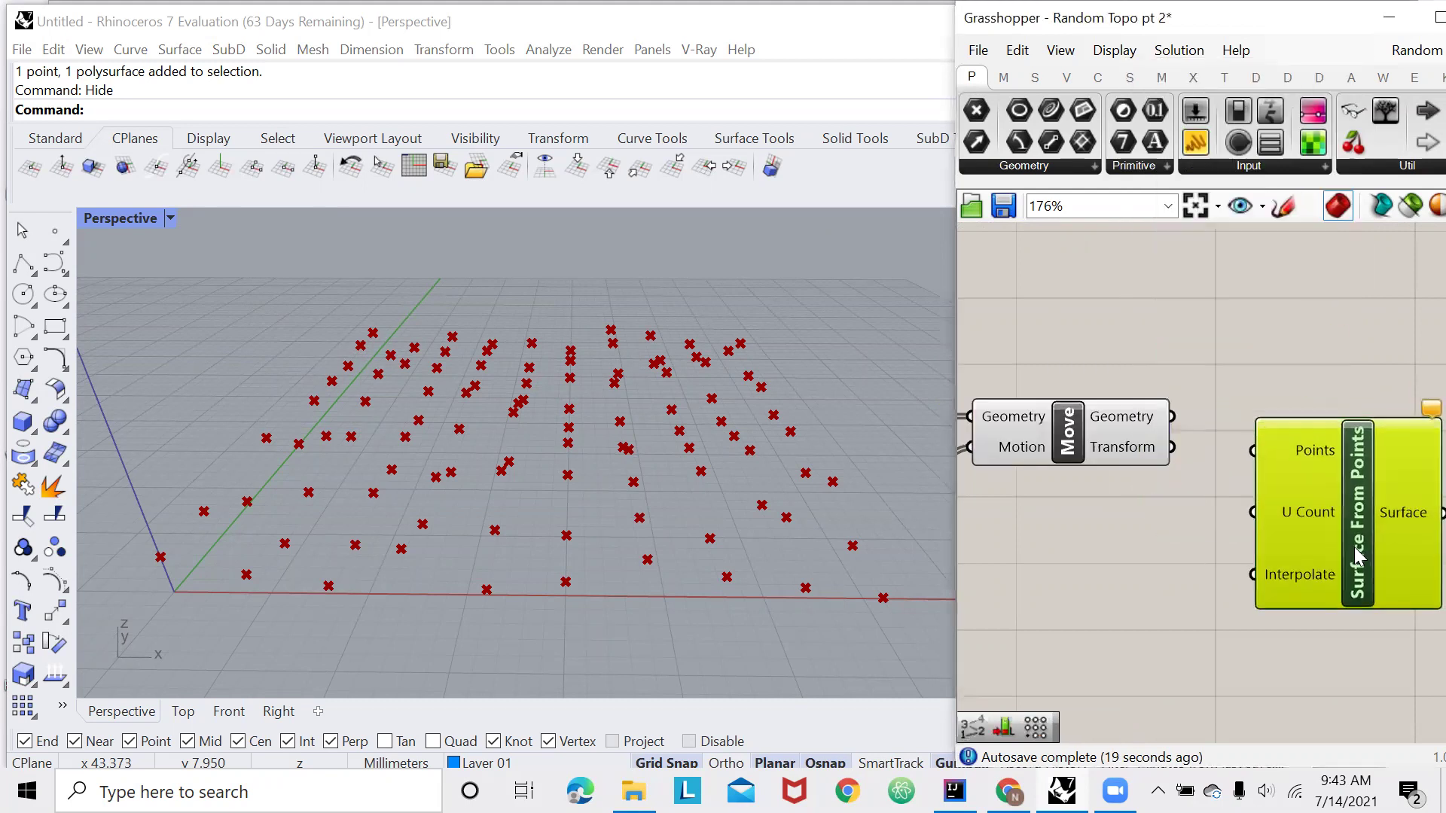
{"action": "left_click_drag", "start_coordinate": [1171, 416], "coordinate": [1271, 458]}
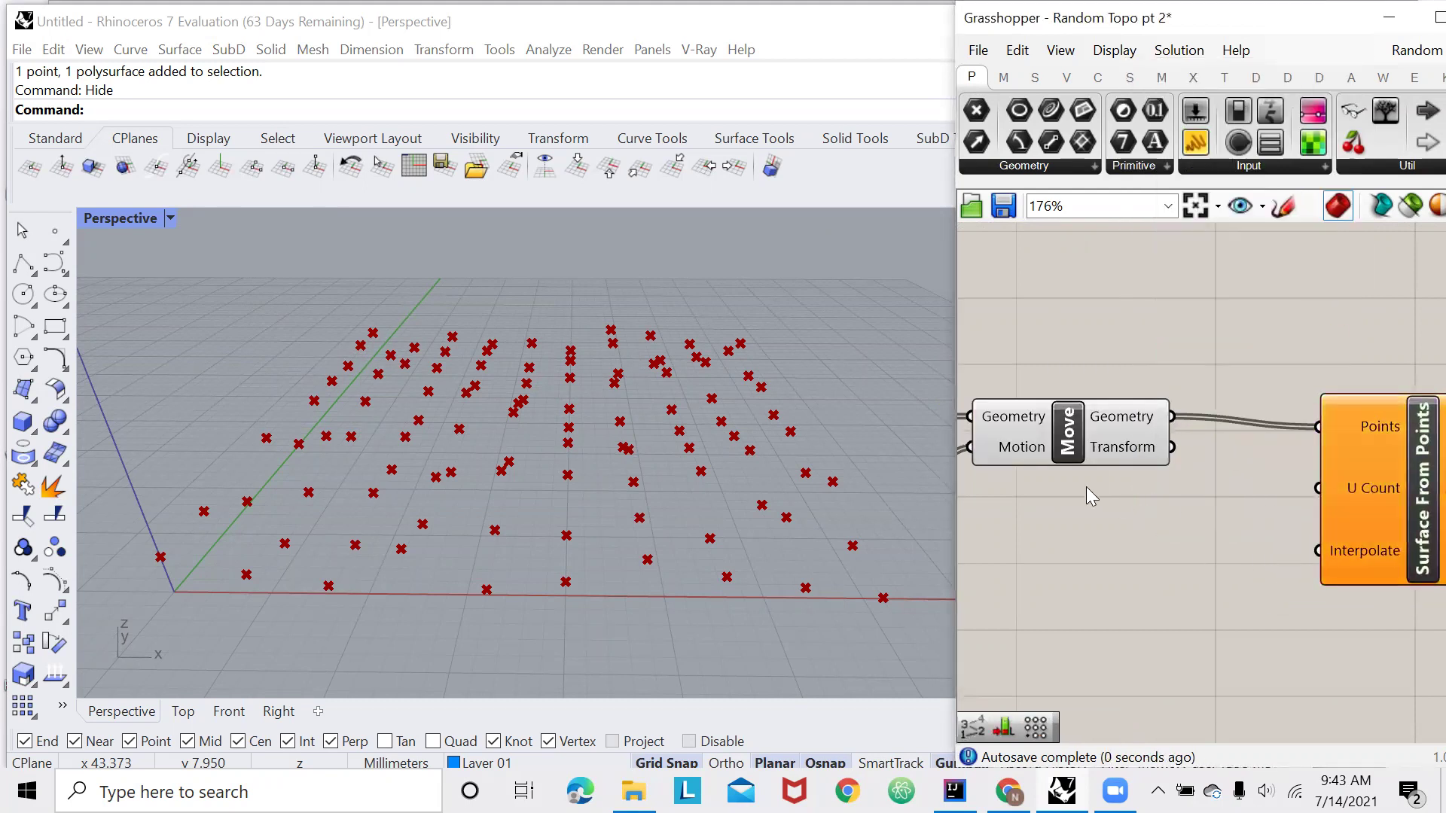
{"action": "scroll", "coordinate": [1139, 473], "scroll_direction": "down", "scroll_amount": 2}
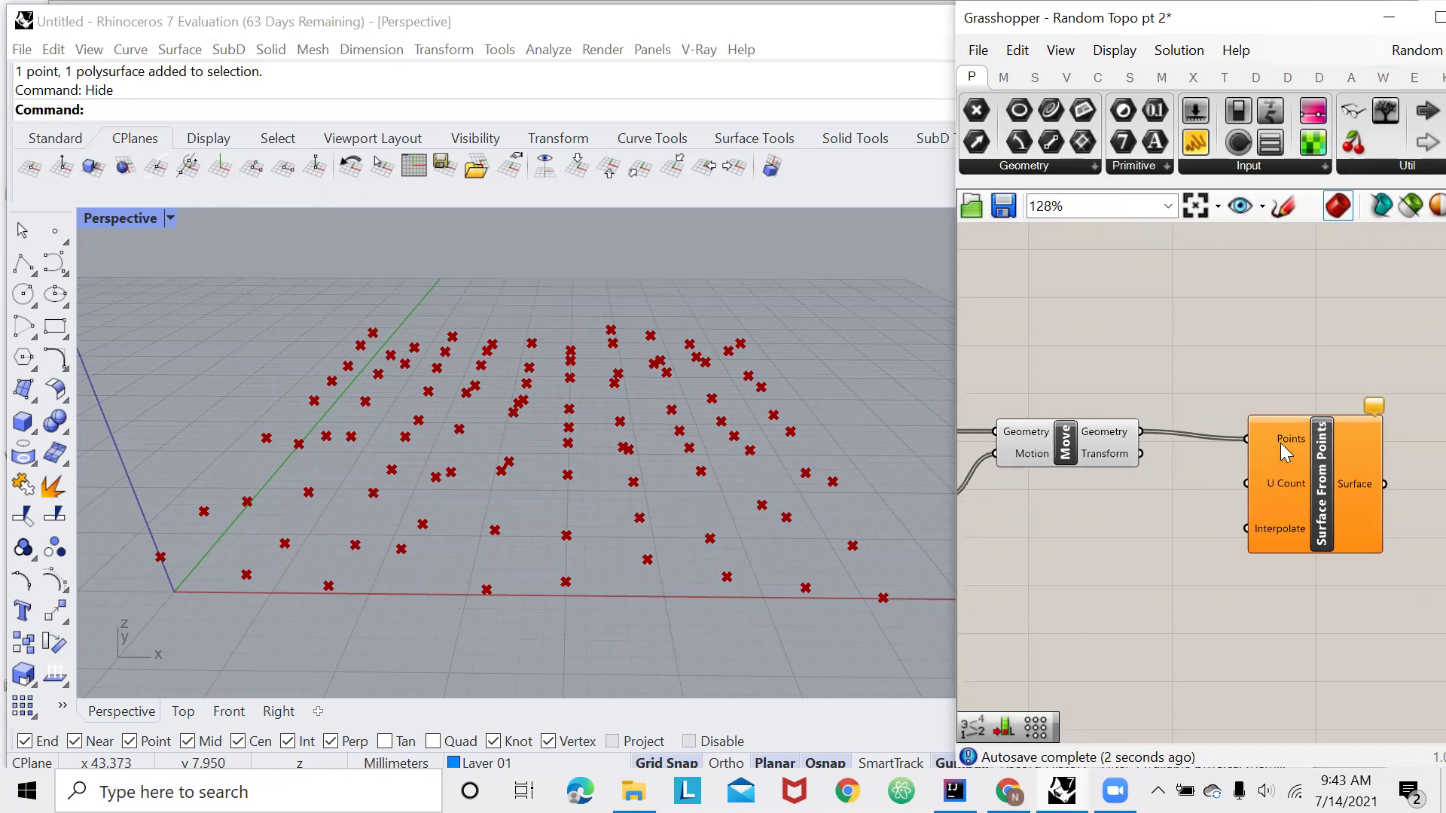
Reposition Surface From Points, wire the Resolution slider into U Count, and orbit to view the surface
{"action": "mouse_move", "coordinate": [1284, 452]}
{"action": "left_click_drag", "start_coordinate": [1368, 383], "coordinate": [1205, 603]}
{"action": "left_click_drag", "start_coordinate": [1338, 530], "coordinate": [1381, 522]}
{"action": "left_click", "coordinate": [1214, 527]}
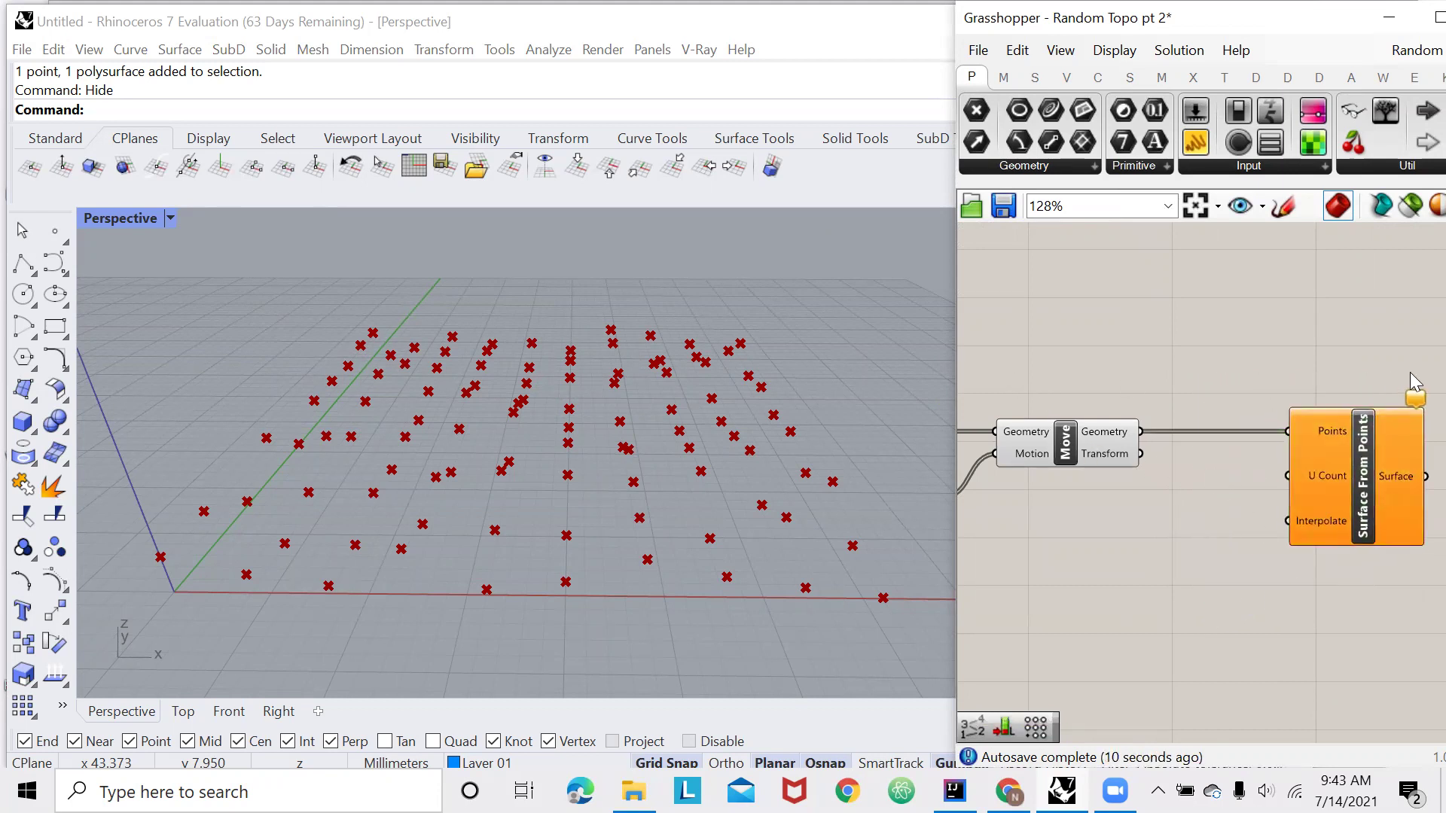
{"action": "scroll", "coordinate": [1339, 422], "scroll_direction": "down", "scroll_amount": 2}
{"action": "scroll", "coordinate": [1302, 489], "scroll_direction": "up", "scroll_amount": 1}
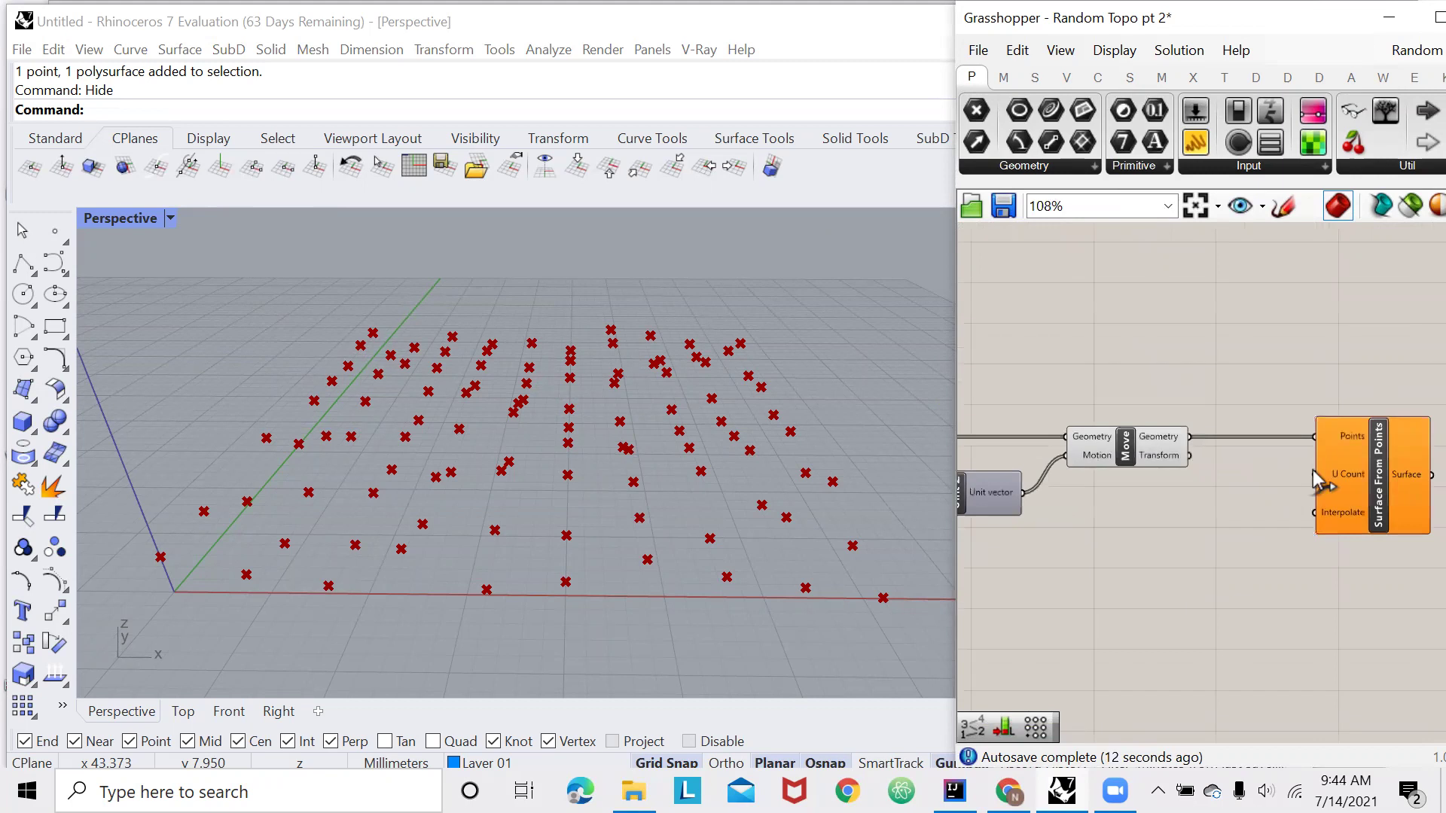
{"action": "left_click_drag", "start_coordinate": [1315, 474], "coordinate": [1194, 566]}
{"action": "right_click_drag", "start_coordinate": [753, 558], "coordinate": [734, 489]}
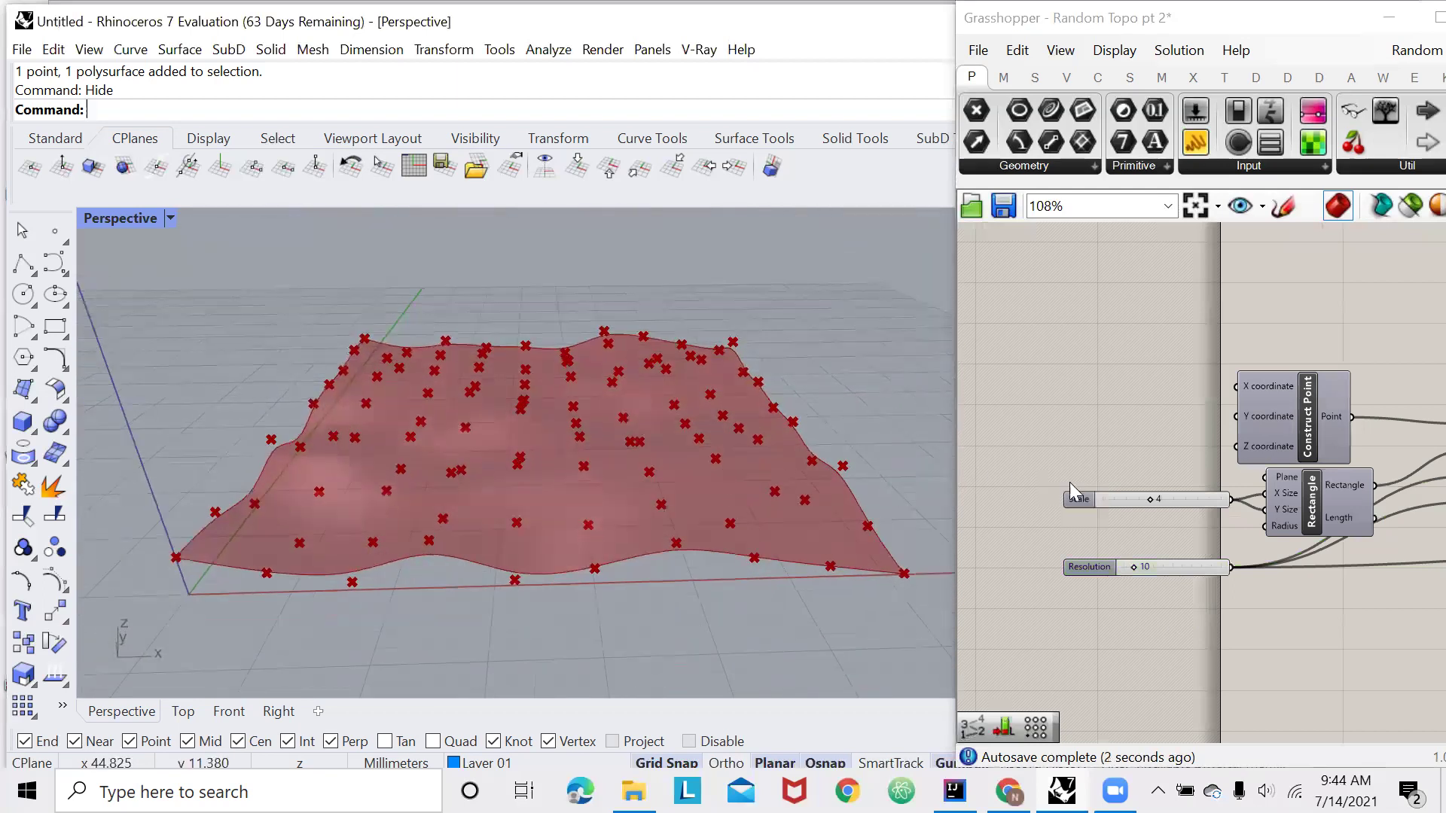
Turn on interpolation for the Surface From Points Interpolate input and view the surface
{"action": "scroll", "coordinate": [1054, 407], "scroll_direction": "down", "scroll_amount": 5}
{"action": "scroll", "coordinate": [1250, 444], "scroll_direction": "up", "scroll_amount": 6}
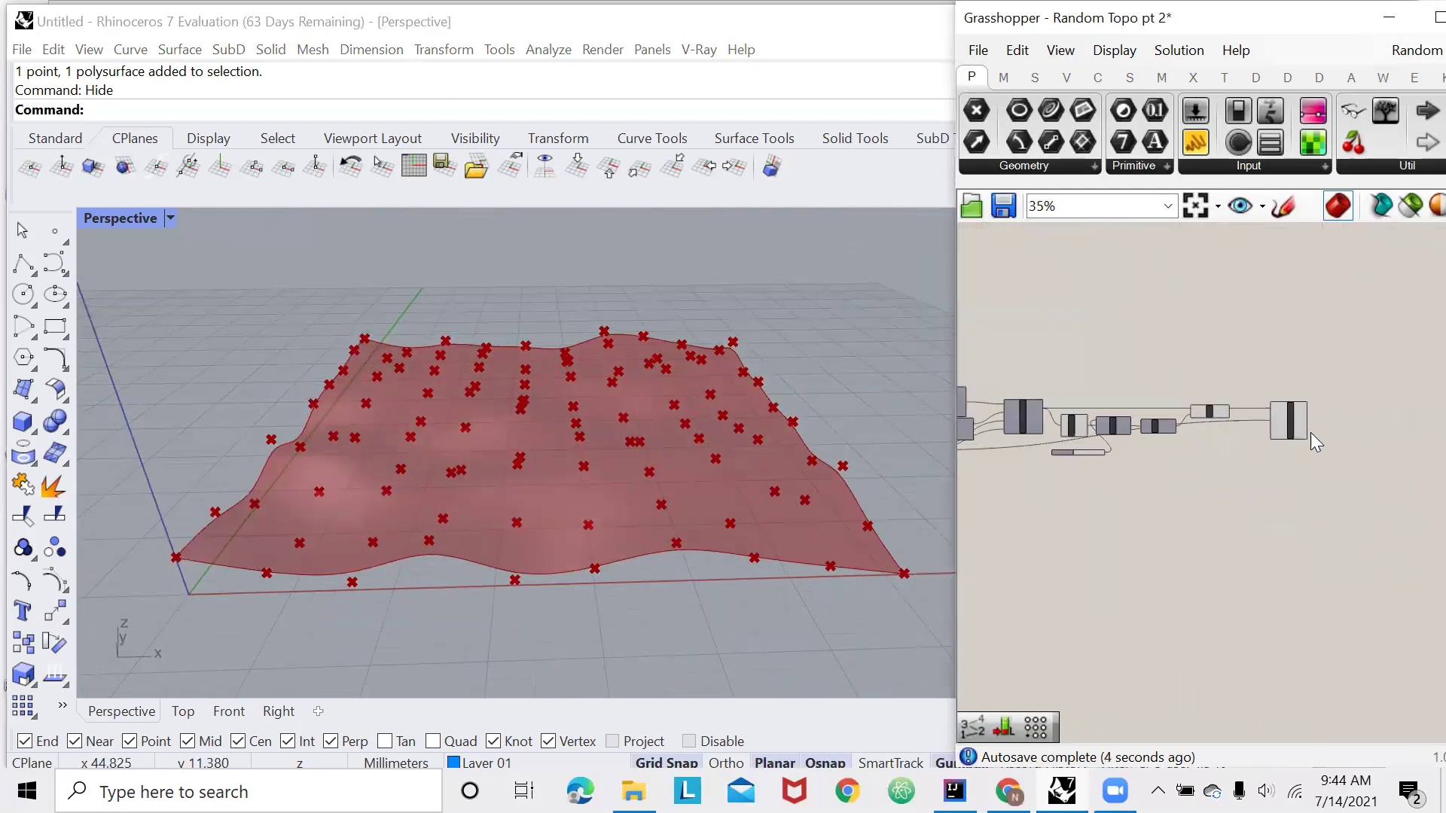
{"action": "scroll", "coordinate": [1243, 431], "scroll_direction": "up", "scroll_amount": 1}
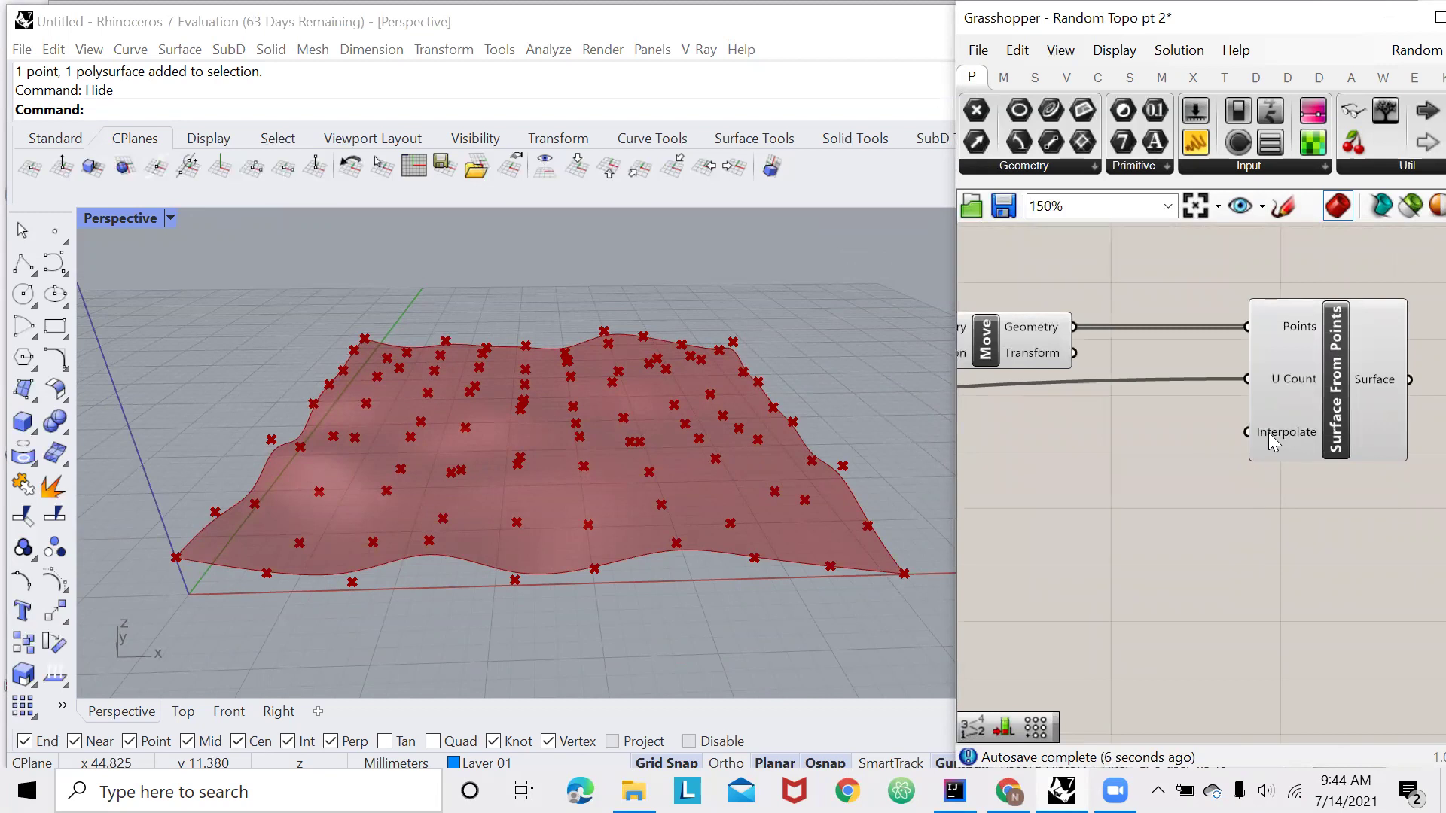
{"action": "right_click", "coordinate": [1273, 440]}
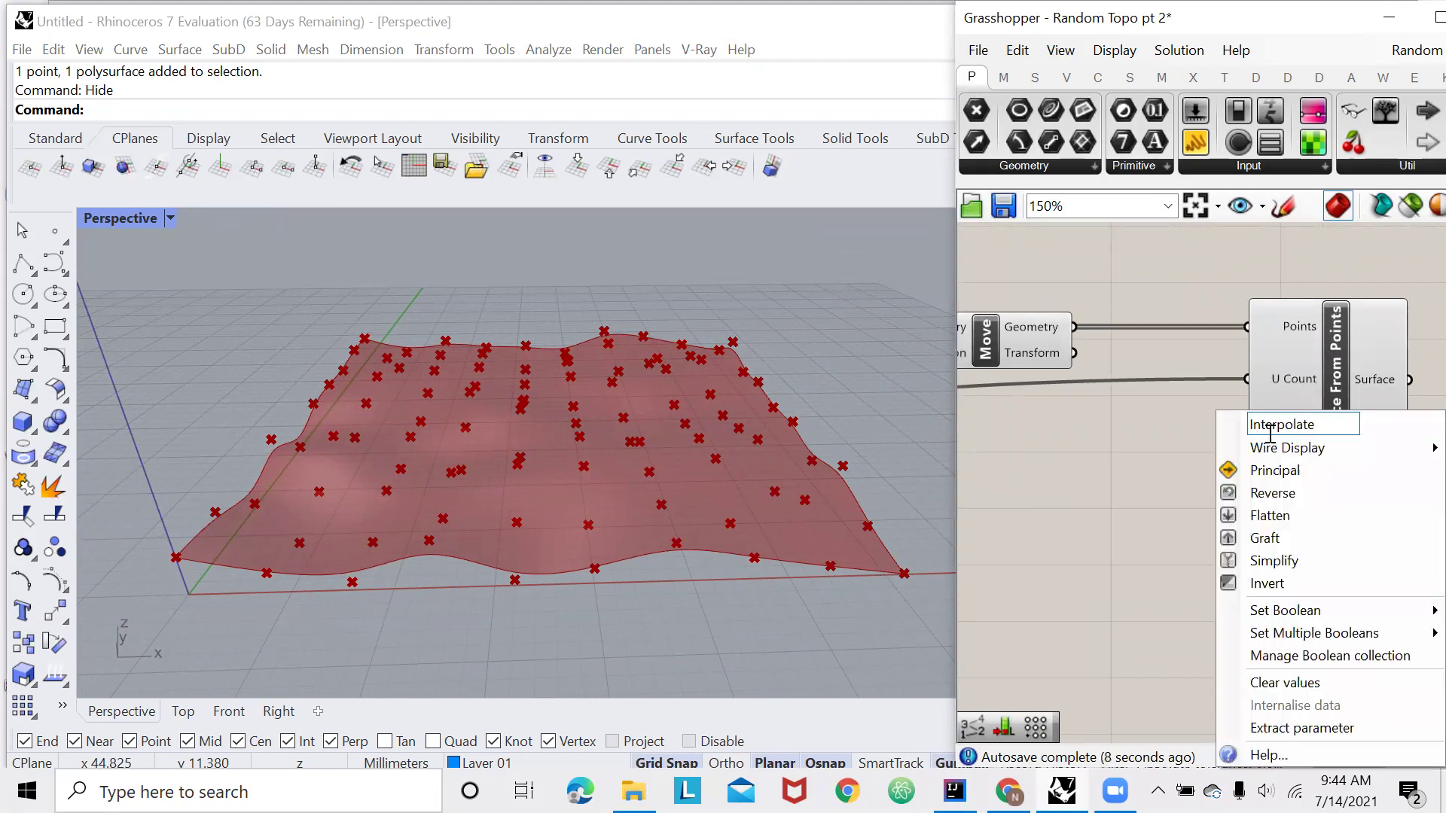
{"action": "mouse_move", "coordinate": [1280, 612]}
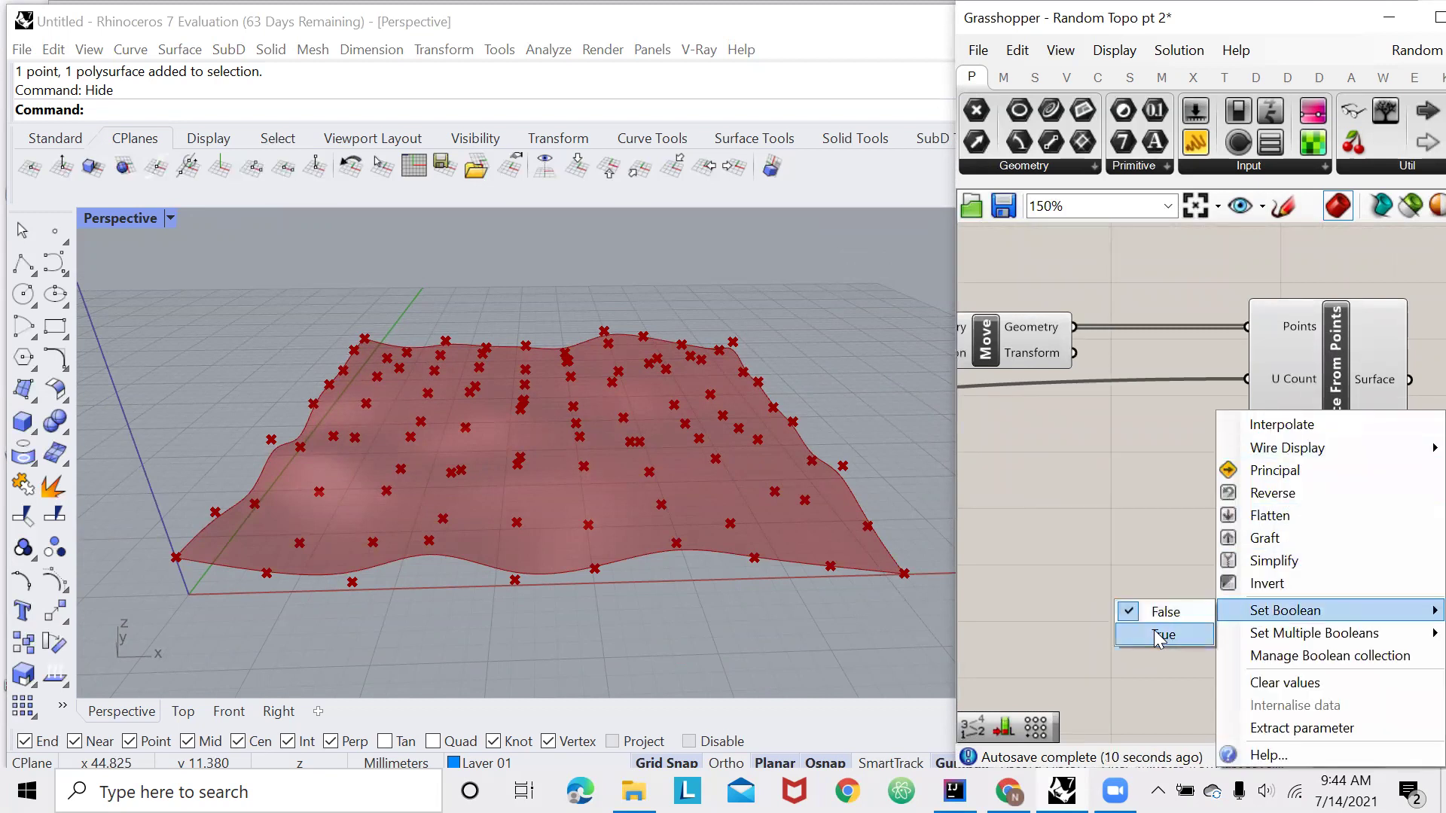
{"action": "left_click", "coordinate": [1153, 629]}
{"action": "mouse_move", "coordinate": [881, 567]}
{"action": "right_mouse_down"}
{"action": "mouse_move", "coordinate": [887, 500]}
{"action": "mouse_move", "coordinate": [887, 549]}
{"action": "right_mouse_up"}
{"action": "scroll", "coordinate": [249, 466], "scroll_direction": "up", "scroll_amount": 5}
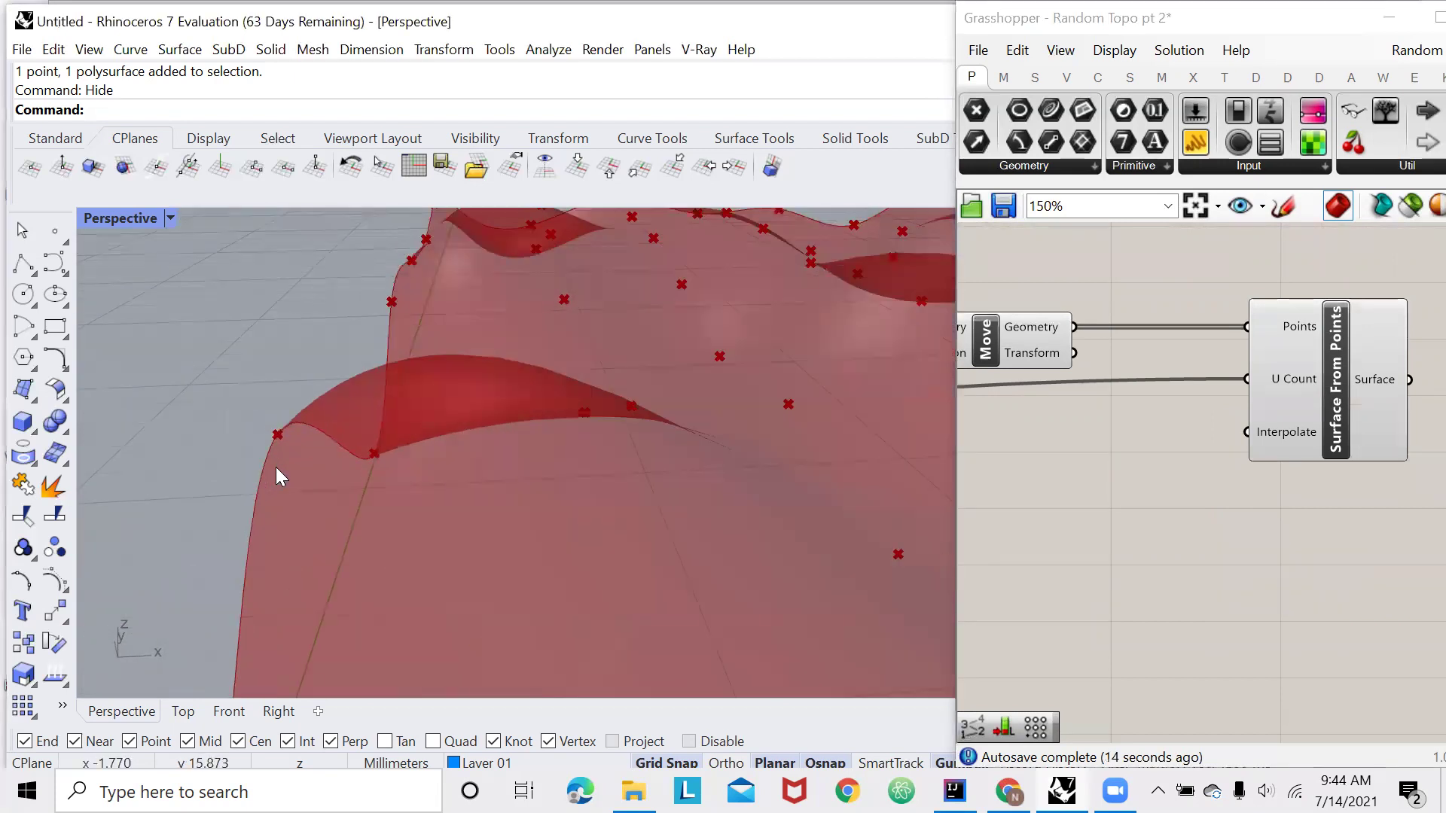
{"action": "scroll", "coordinate": [273, 465], "scroll_direction": "down", "scroll_amount": 5}
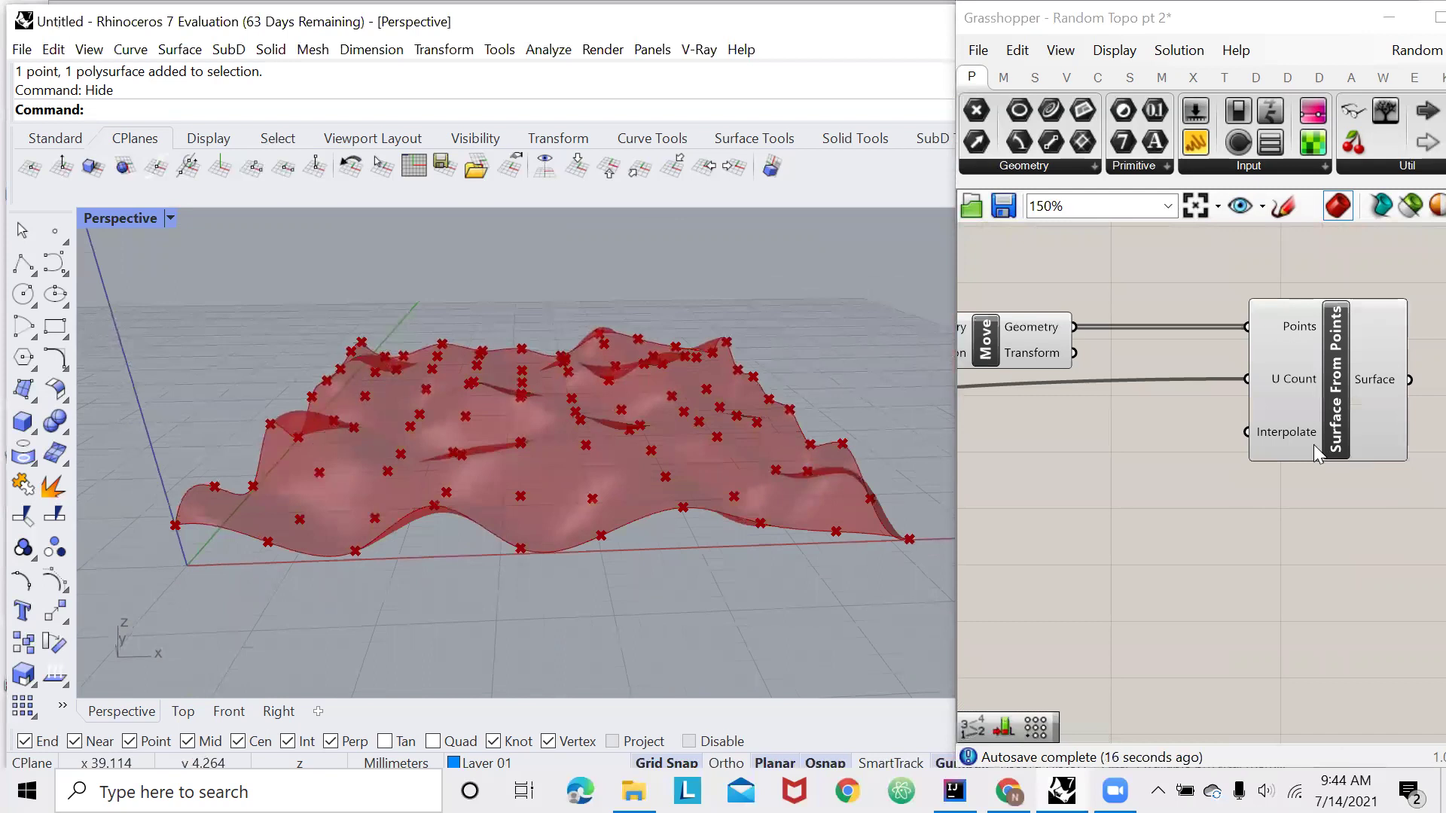
Set the Interpolate boolean to False, inspect the reshaped terrain, and select all components
{"action": "right_click", "coordinate": [1313, 444]}
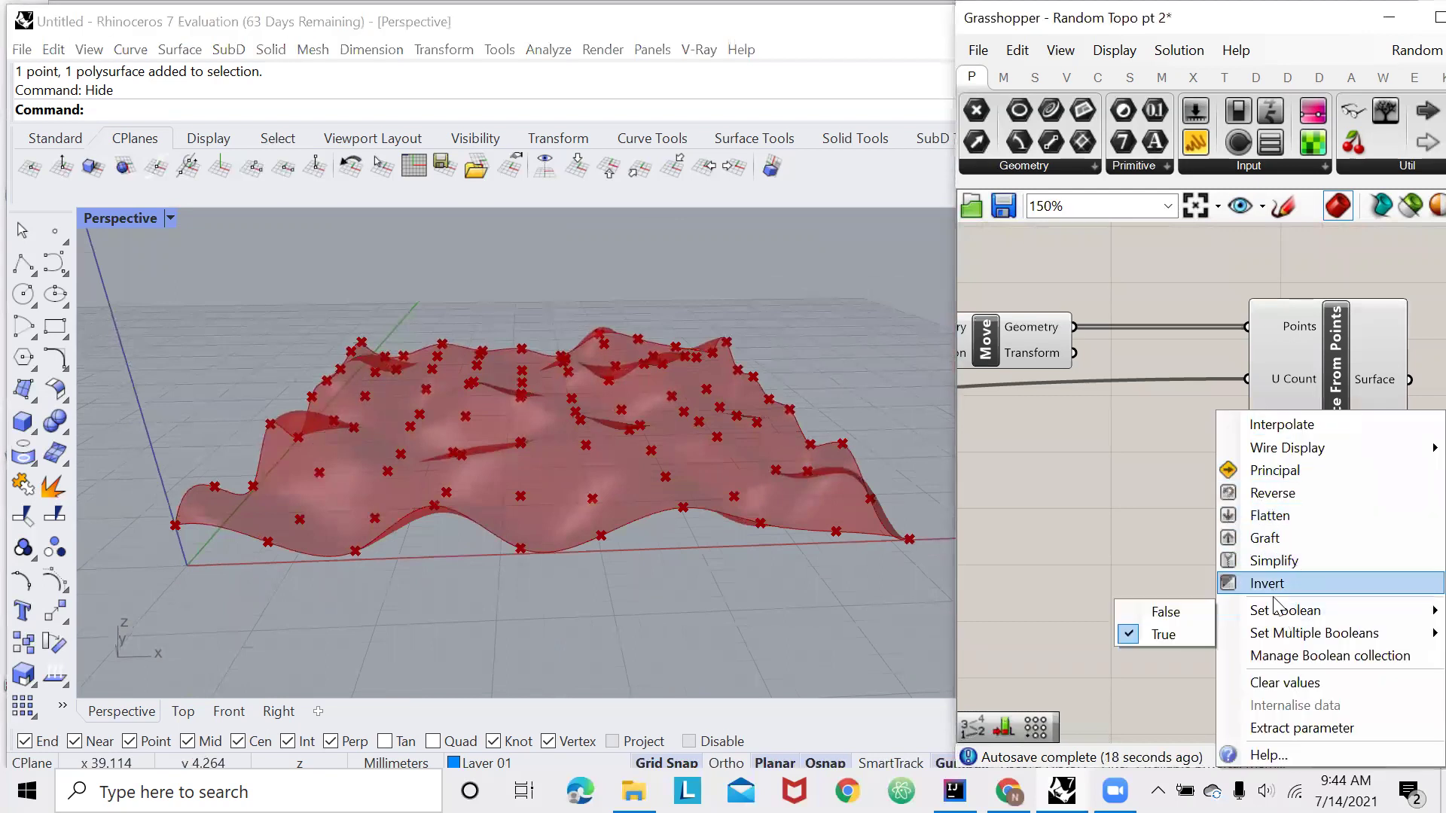
{"action": "left_click", "coordinate": [1167, 611]}
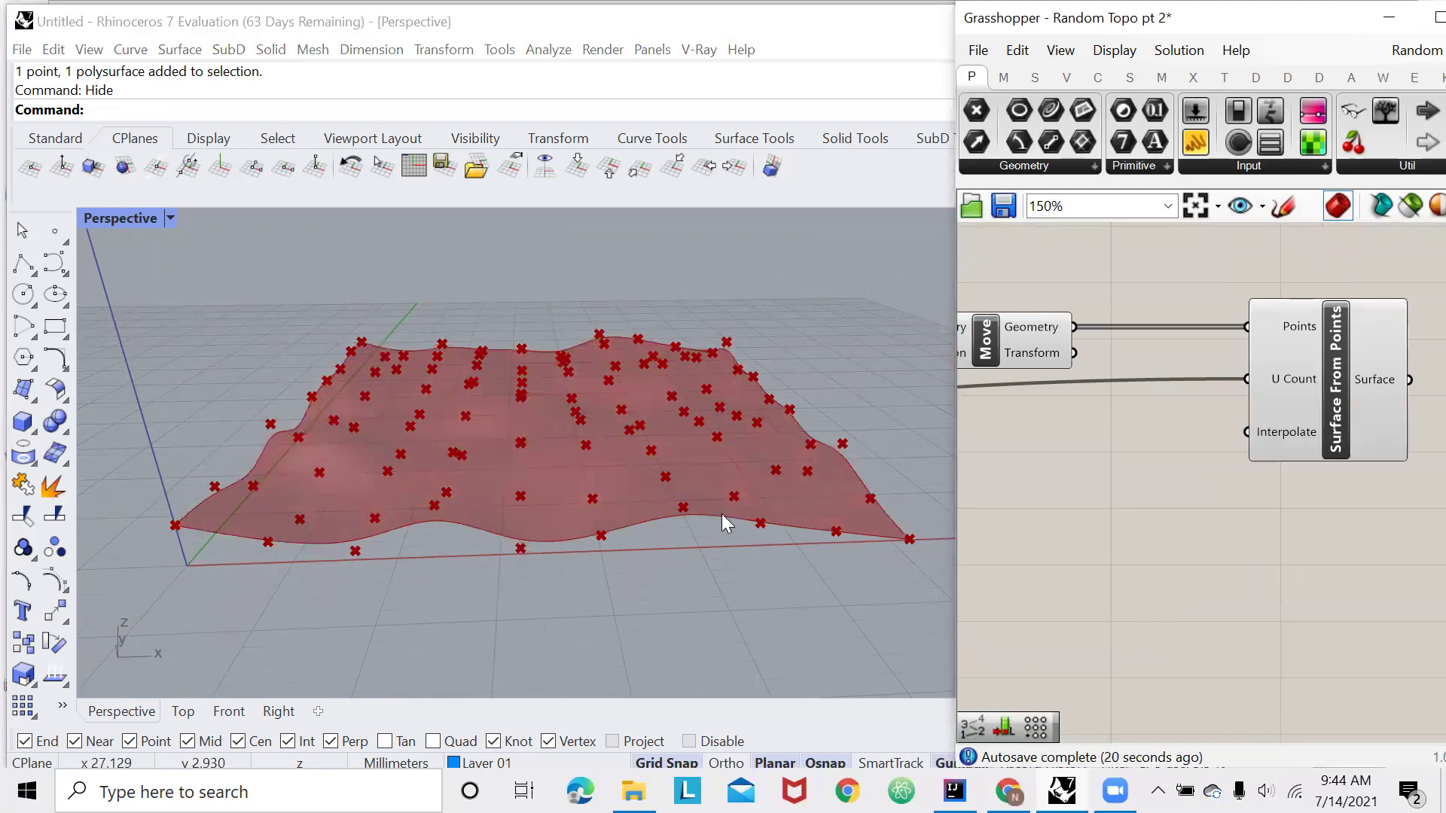
{"action": "right_click_drag", "start_coordinate": [721, 514], "coordinate": [442, 432]}
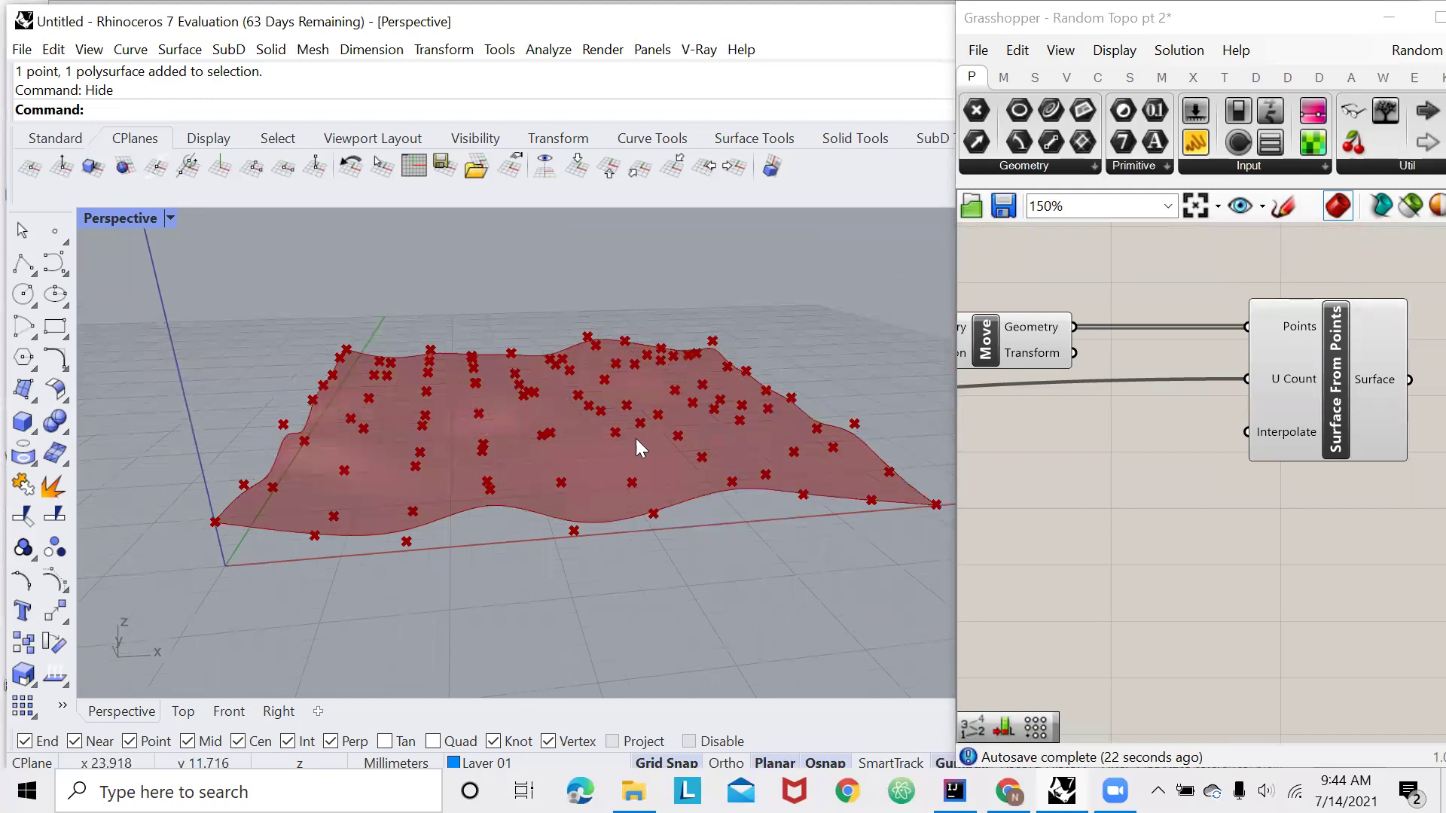
{"action": "right_click_drag", "start_coordinate": [209, 452], "coordinate": [584, 454]}
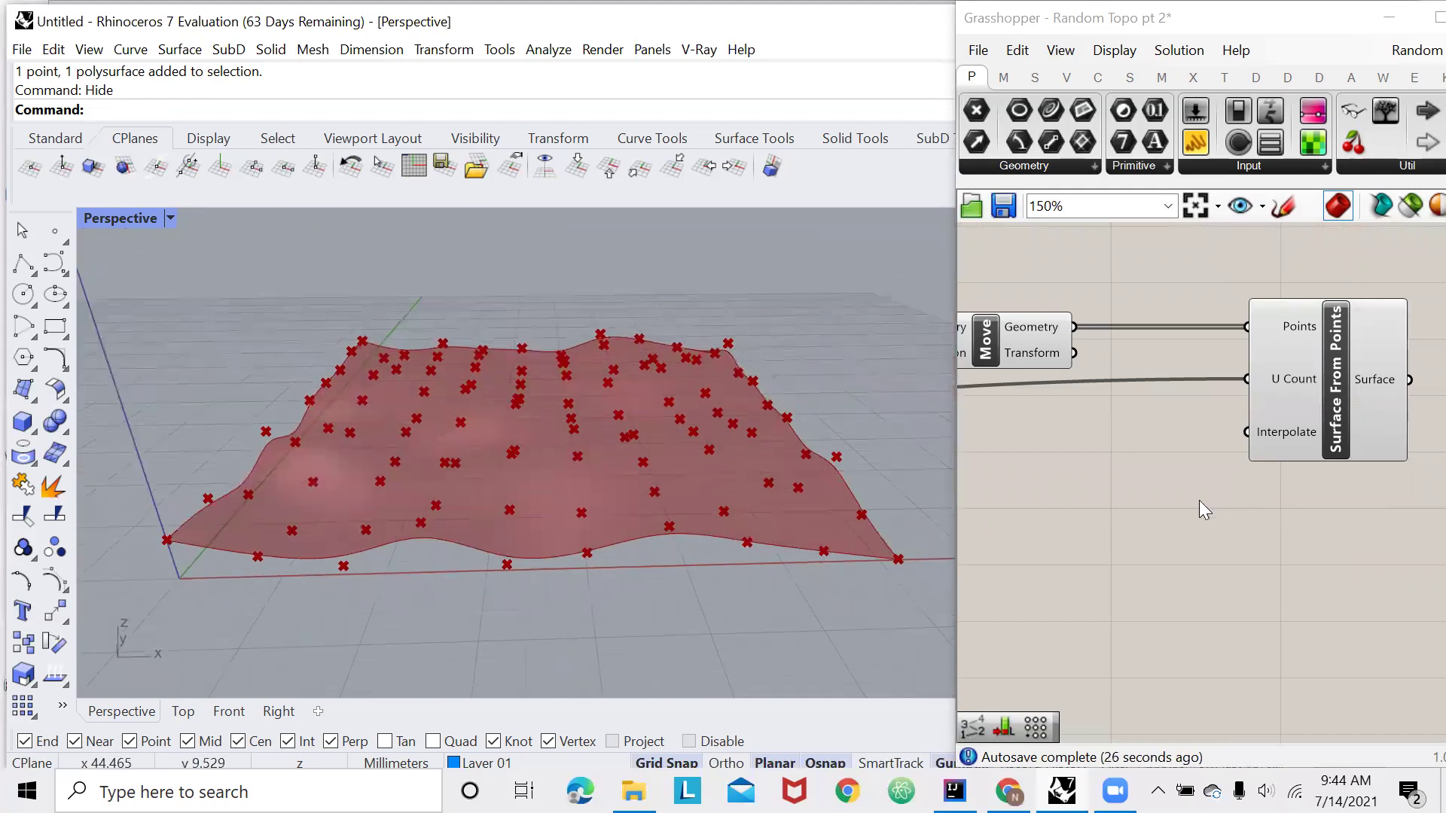
{"action": "scroll", "coordinate": [976, 507], "scroll_direction": "down", "scroll_amount": 2}
{"action": "scroll", "coordinate": [1295, 429], "scroll_direction": "down", "scroll_amount": 5}
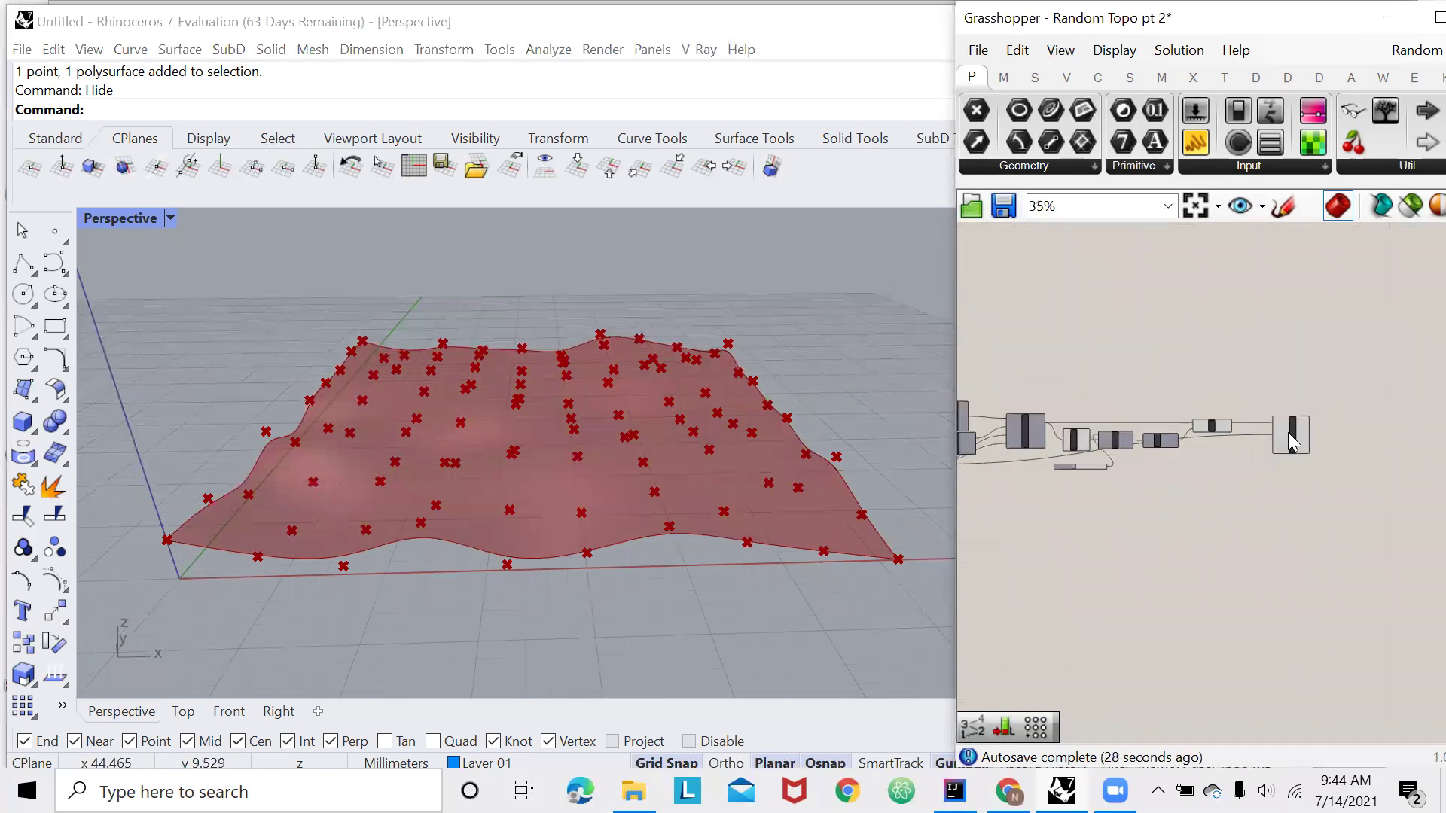
{"action": "scroll", "coordinate": [1272, 426], "scroll_direction": "down", "scroll_amount": 1}
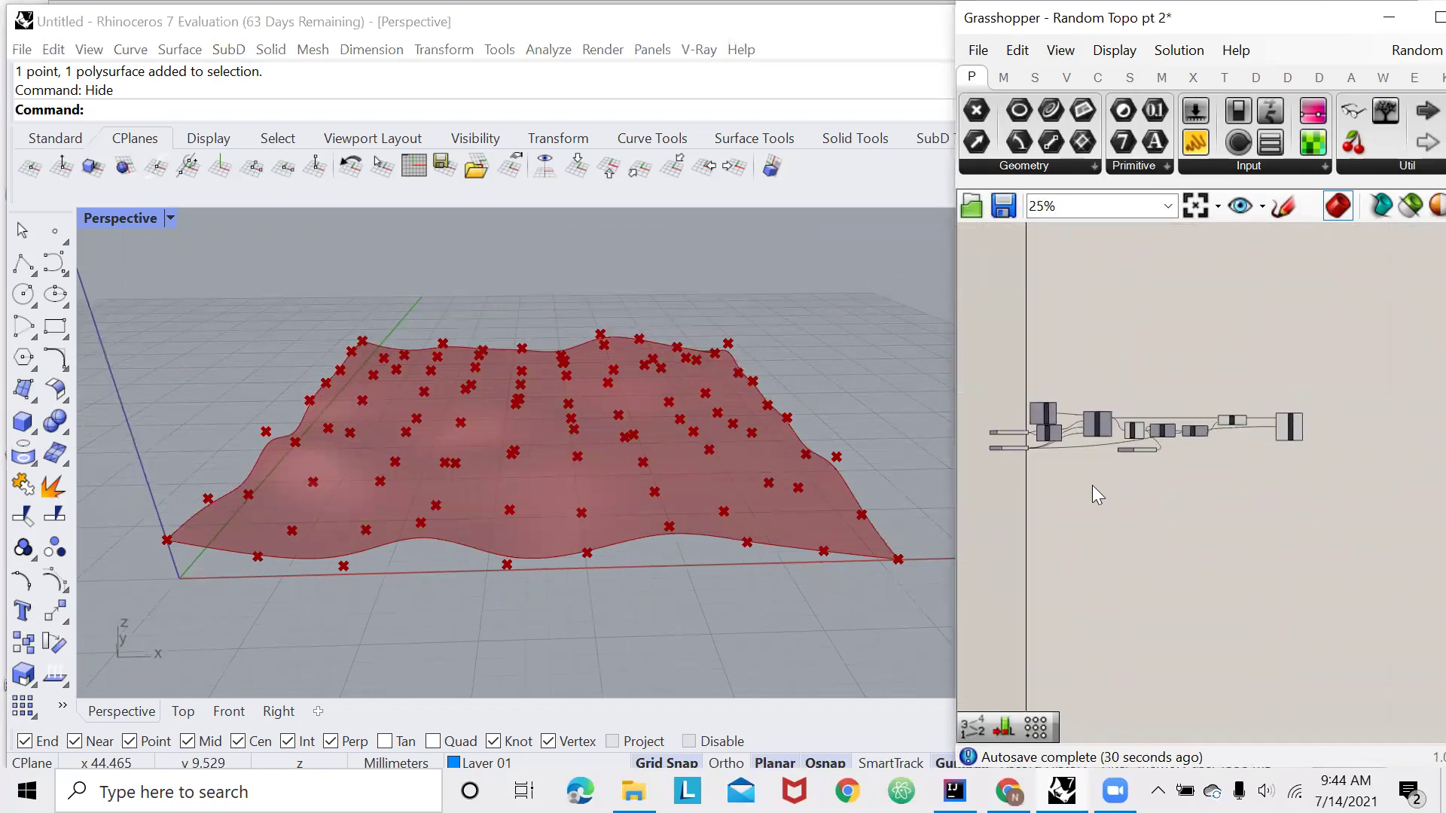
{"action": "right_click_drag", "start_coordinate": [710, 507], "coordinate": [670, 474]}
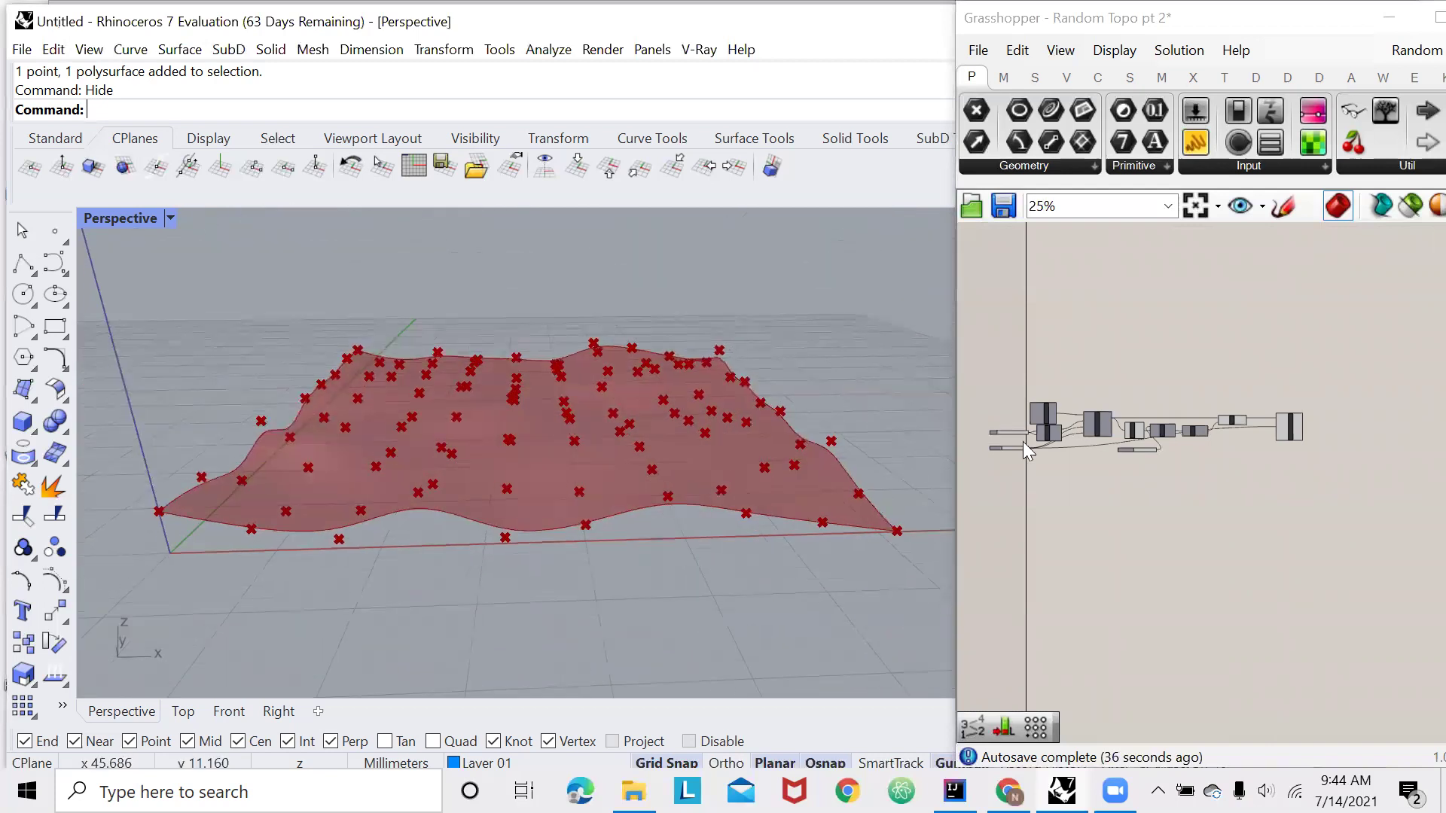
{"action": "left_click_drag", "start_coordinate": [1247, 358], "coordinate": [1002, 506]}
Turn preview off for the selected components so the points are hidden
{"action": "right_click", "coordinate": [1003, 506]}
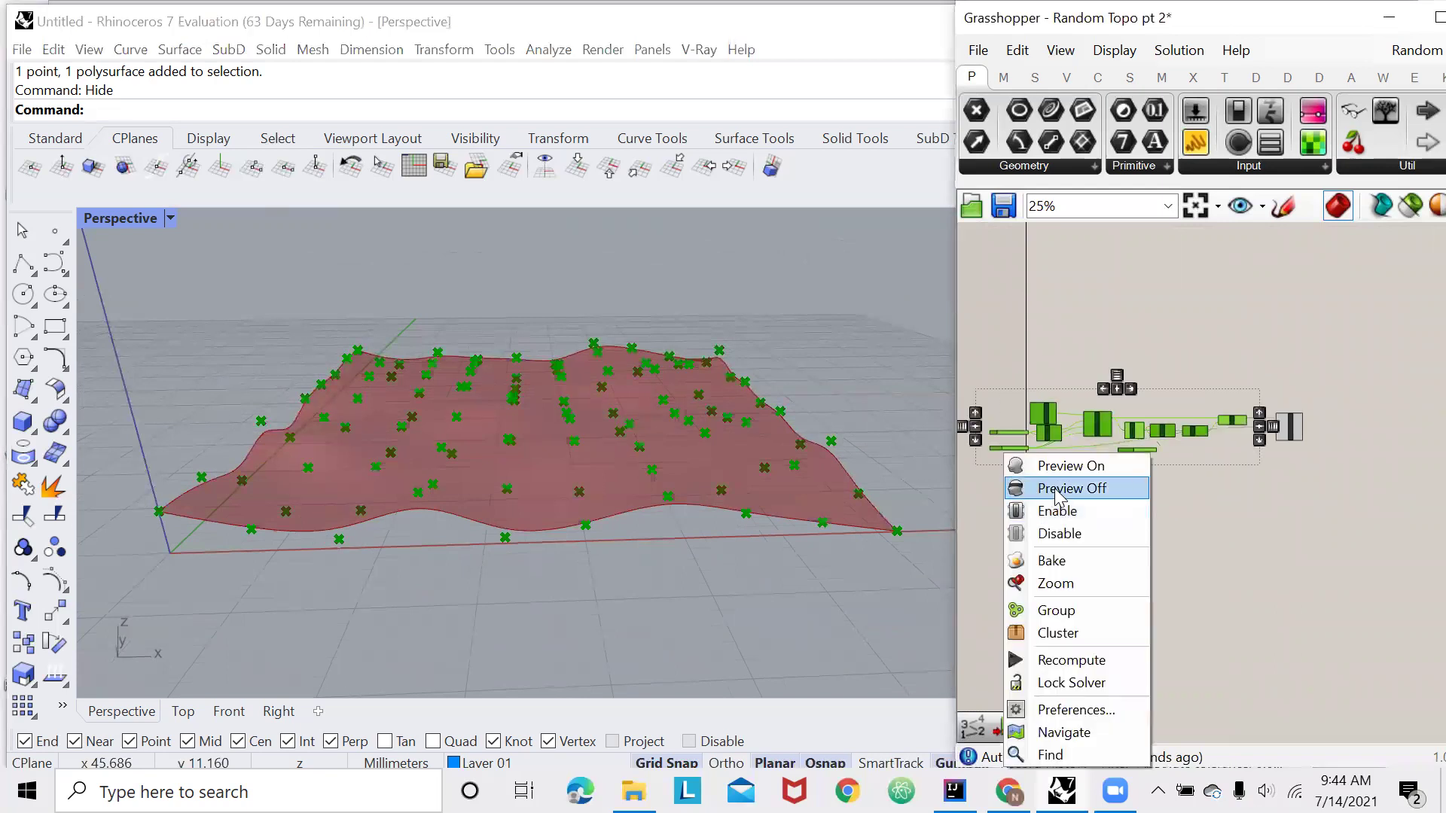
{"action": "left_click", "coordinate": [1054, 488]}
{"action": "right_click_drag", "start_coordinate": [570, 493], "coordinate": [532, 419]}
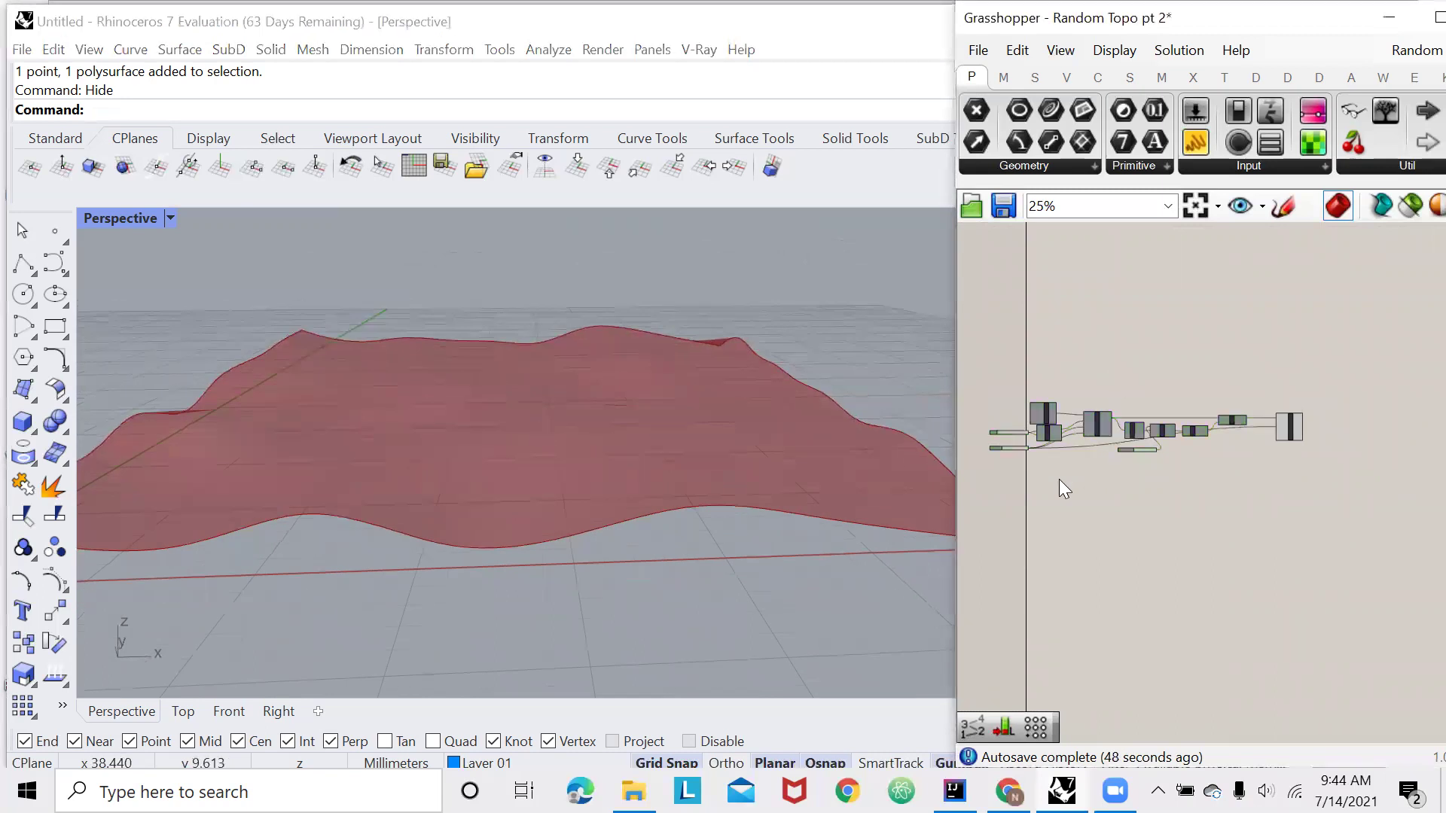
{"action": "scroll", "coordinate": [1076, 471], "scroll_direction": "up", "scroll_amount": 5}
{"action": "scroll", "coordinate": [1101, 460], "scroll_direction": "up", "scroll_amount": 4}
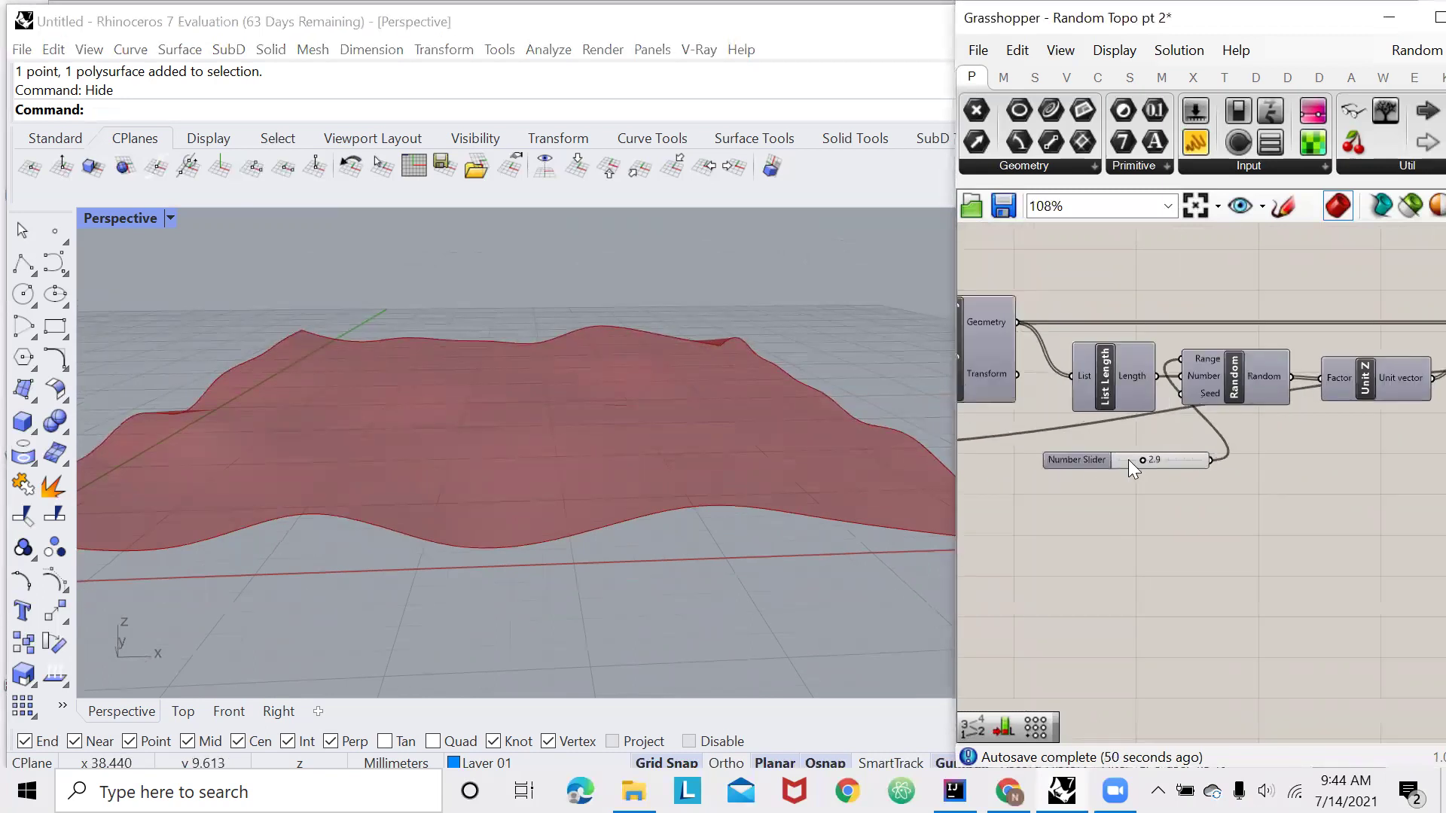
Set the range slider to 7.5, rename it 'amplitude 1', and place it beside the other sliders
{"action": "left_click_drag", "start_coordinate": [1155, 459], "coordinate": [1205, 459]}
{"action": "right_click", "coordinate": [1059, 459]}
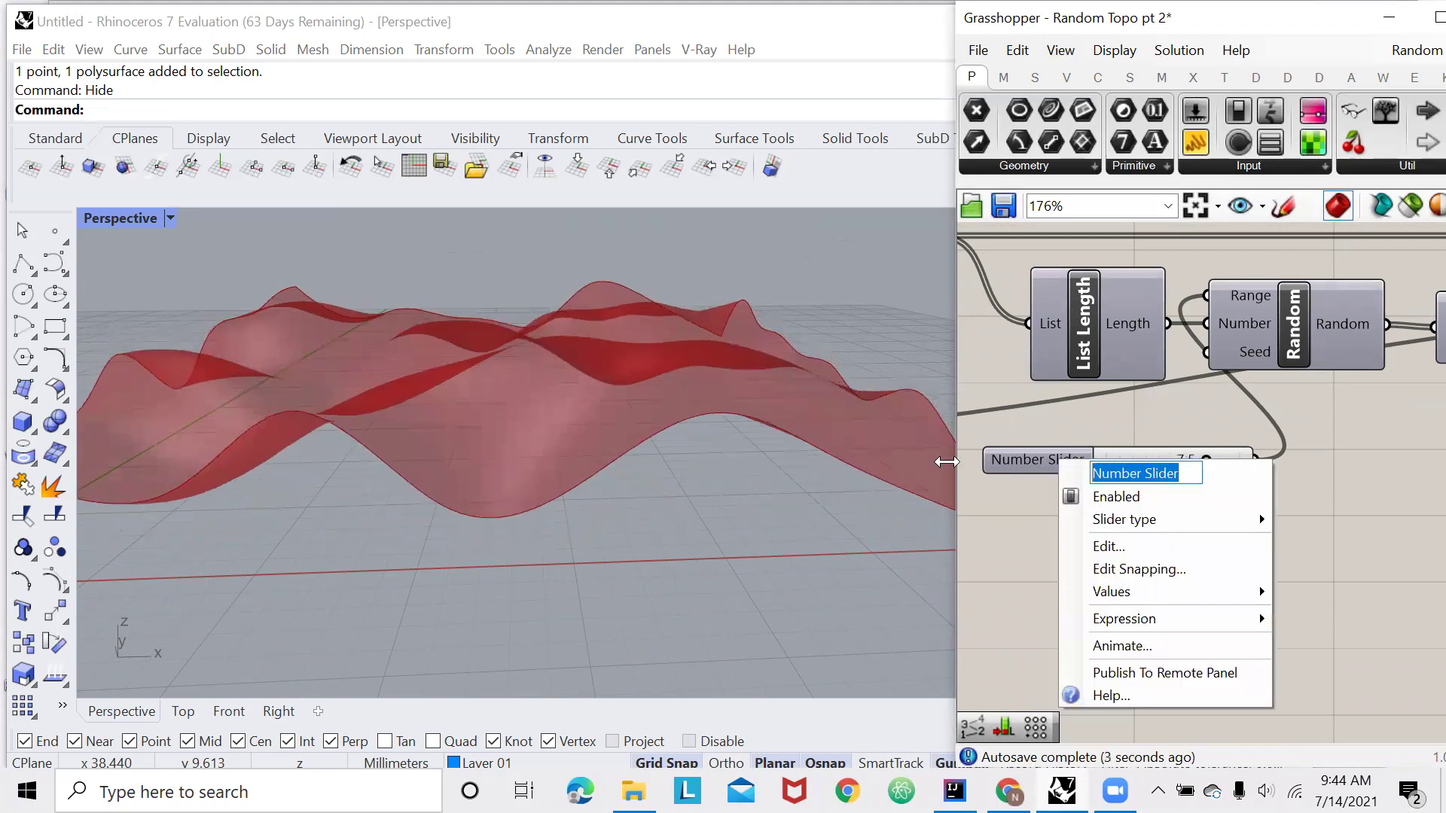
{"action": "type", "text": "ampl"}
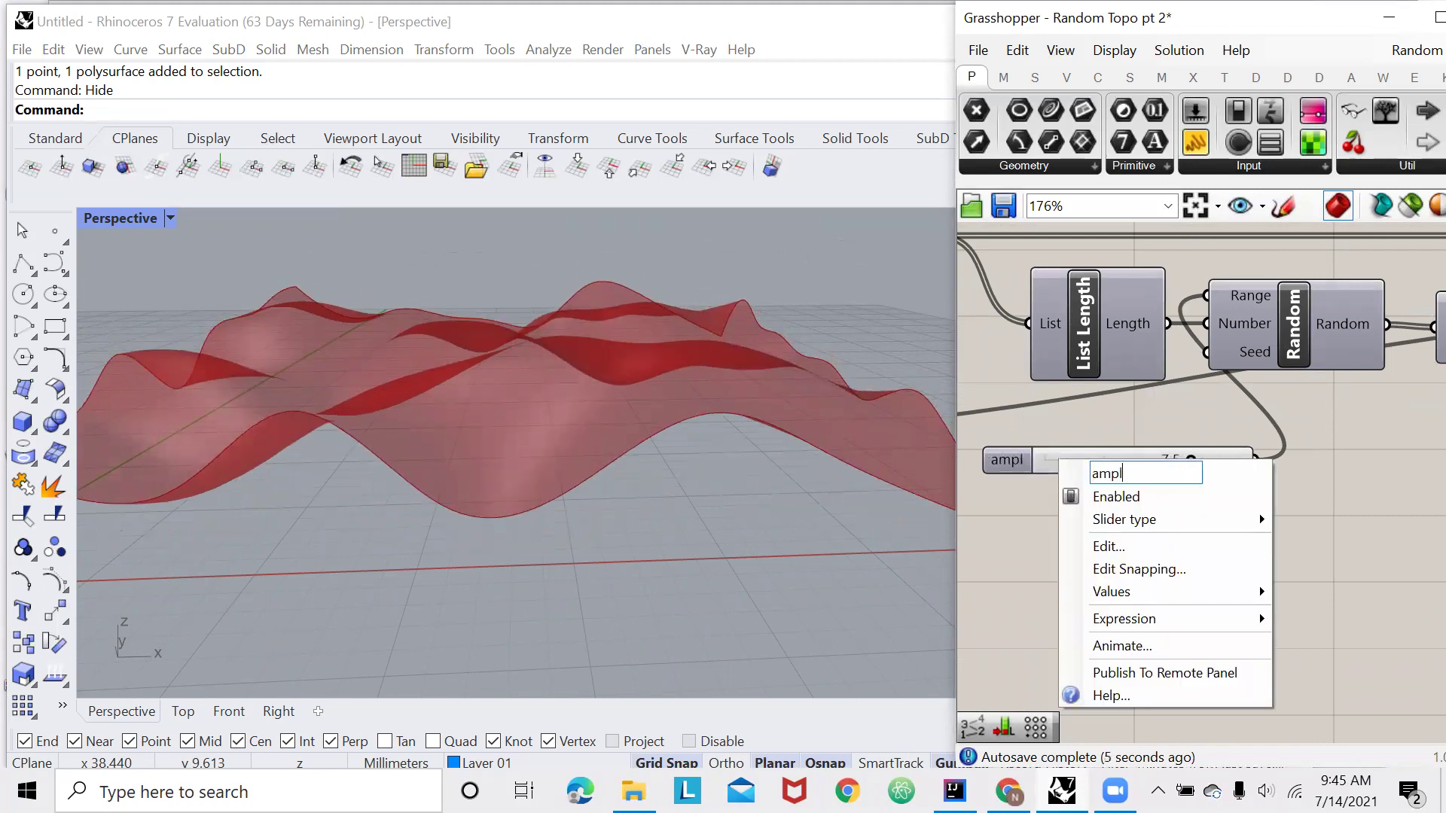
{"action": "type", "text": "itude 1"}
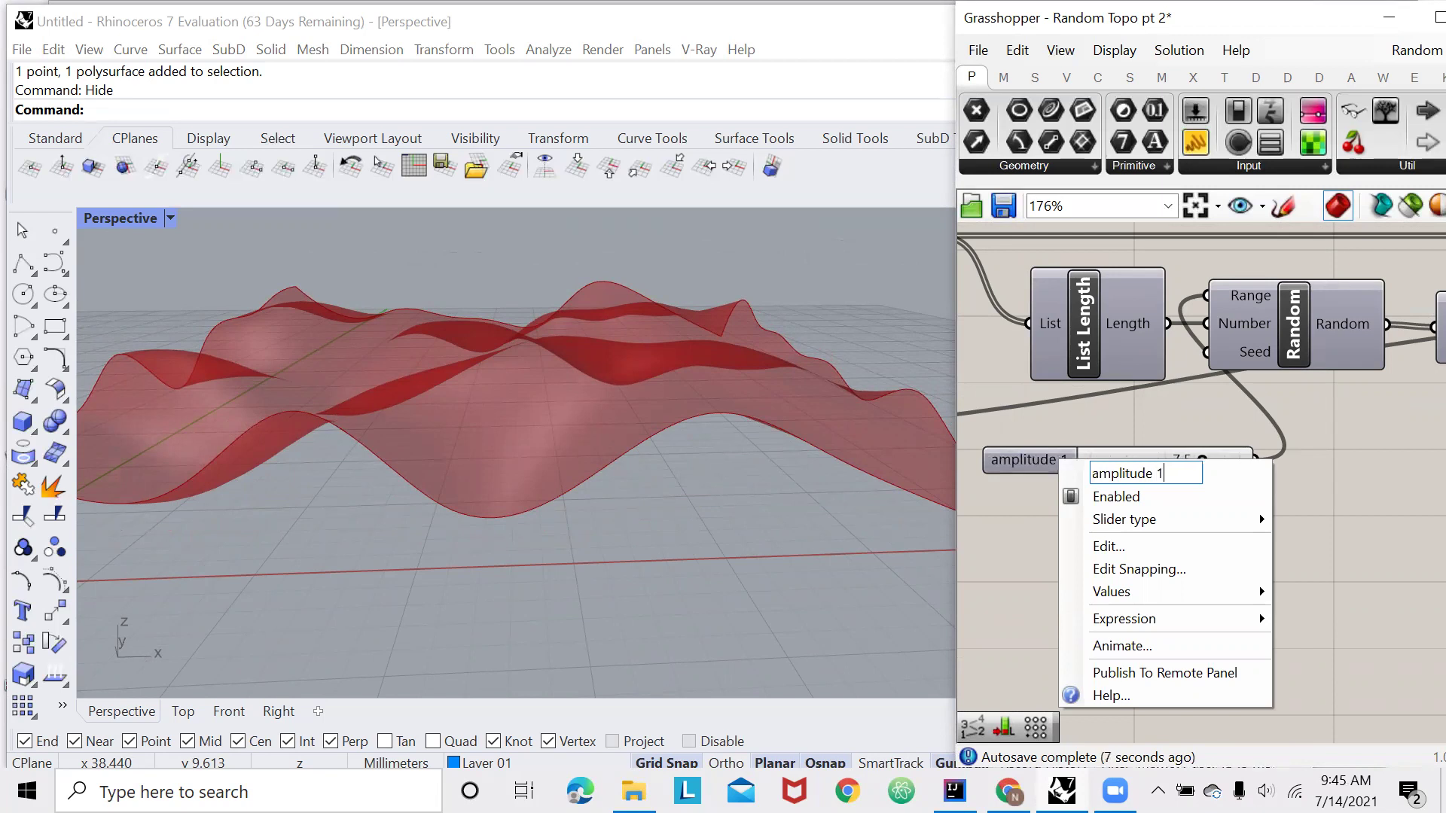
{"action": "key", "text": "Return"}
{"action": "scroll", "coordinate": [1346, 491], "scroll_direction": "down", "scroll_amount": 5}
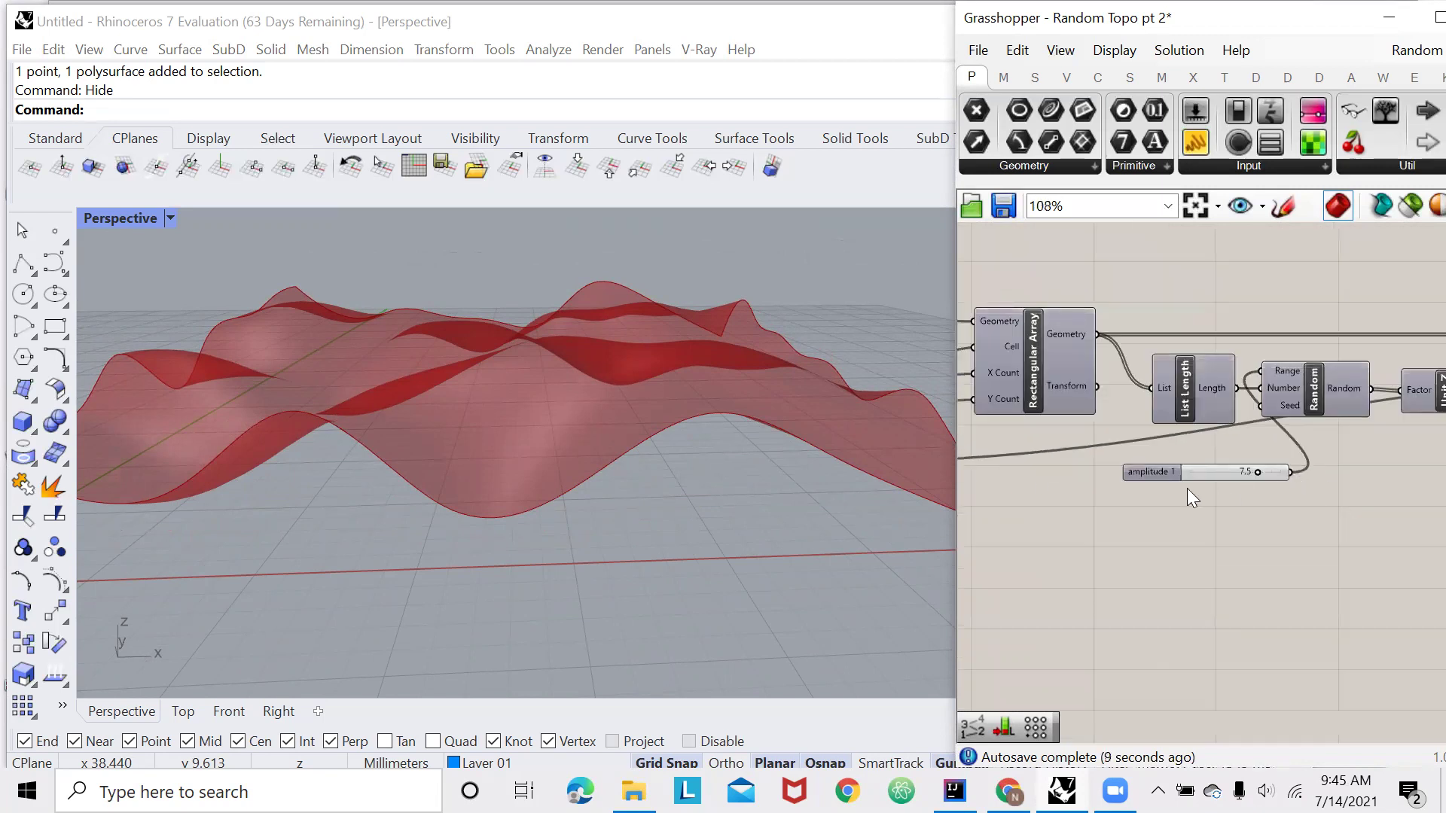
{"action": "left_click_drag", "start_coordinate": [1197, 486], "coordinate": [1287, 490]}
Rename the Resolution slider to 'Resolution 1' and view the terrain from higher up
{"action": "scroll", "coordinate": [1307, 477], "scroll_direction": "up", "scroll_amount": 8}
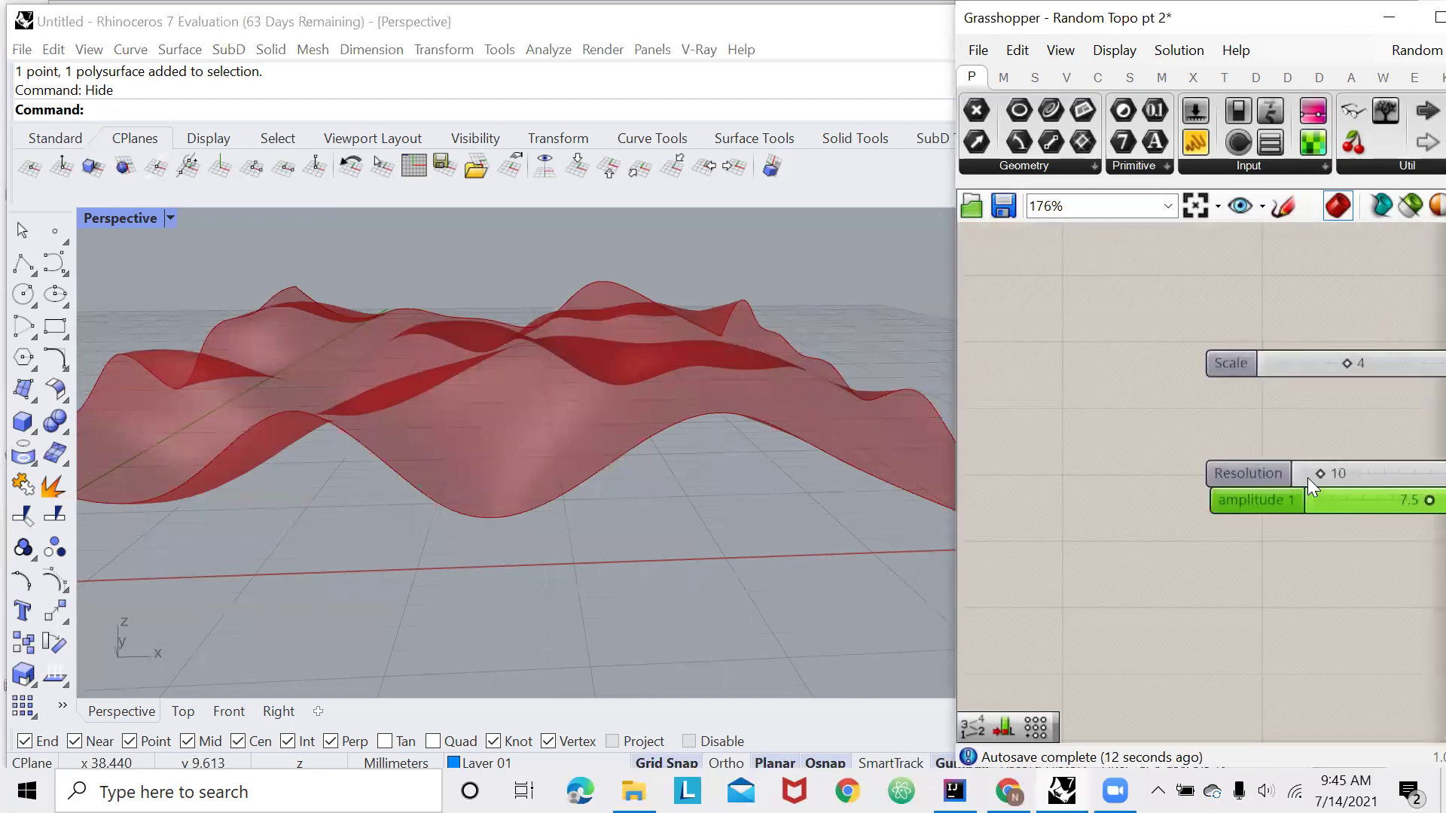
{"action": "right_click", "coordinate": [1221, 477]}
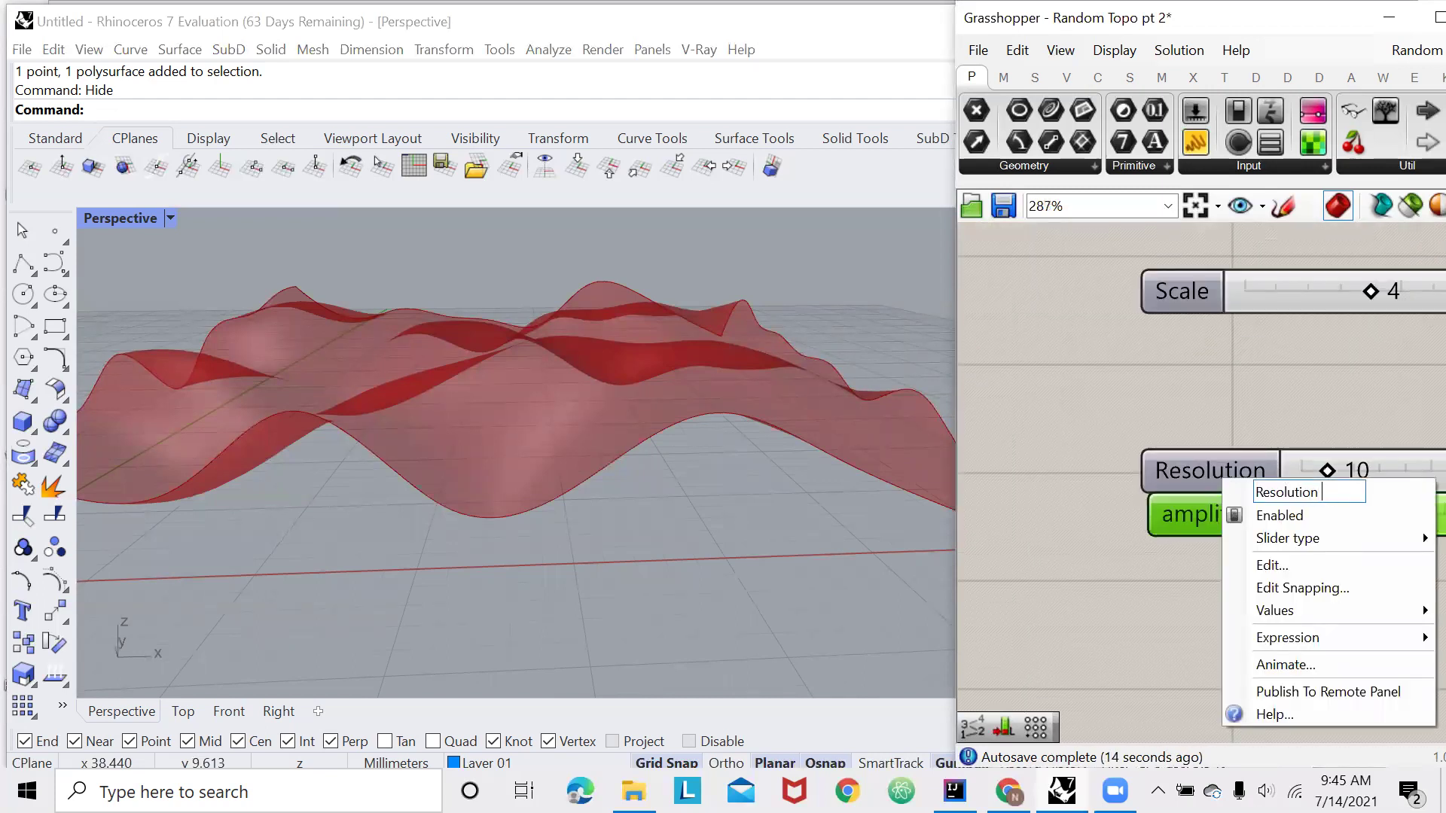
{"action": "type", "text": "1"}
{"action": "key", "text": "Return"}
{"action": "scroll", "coordinate": [1064, 464], "scroll_direction": "down", "scroll_amount": 3}
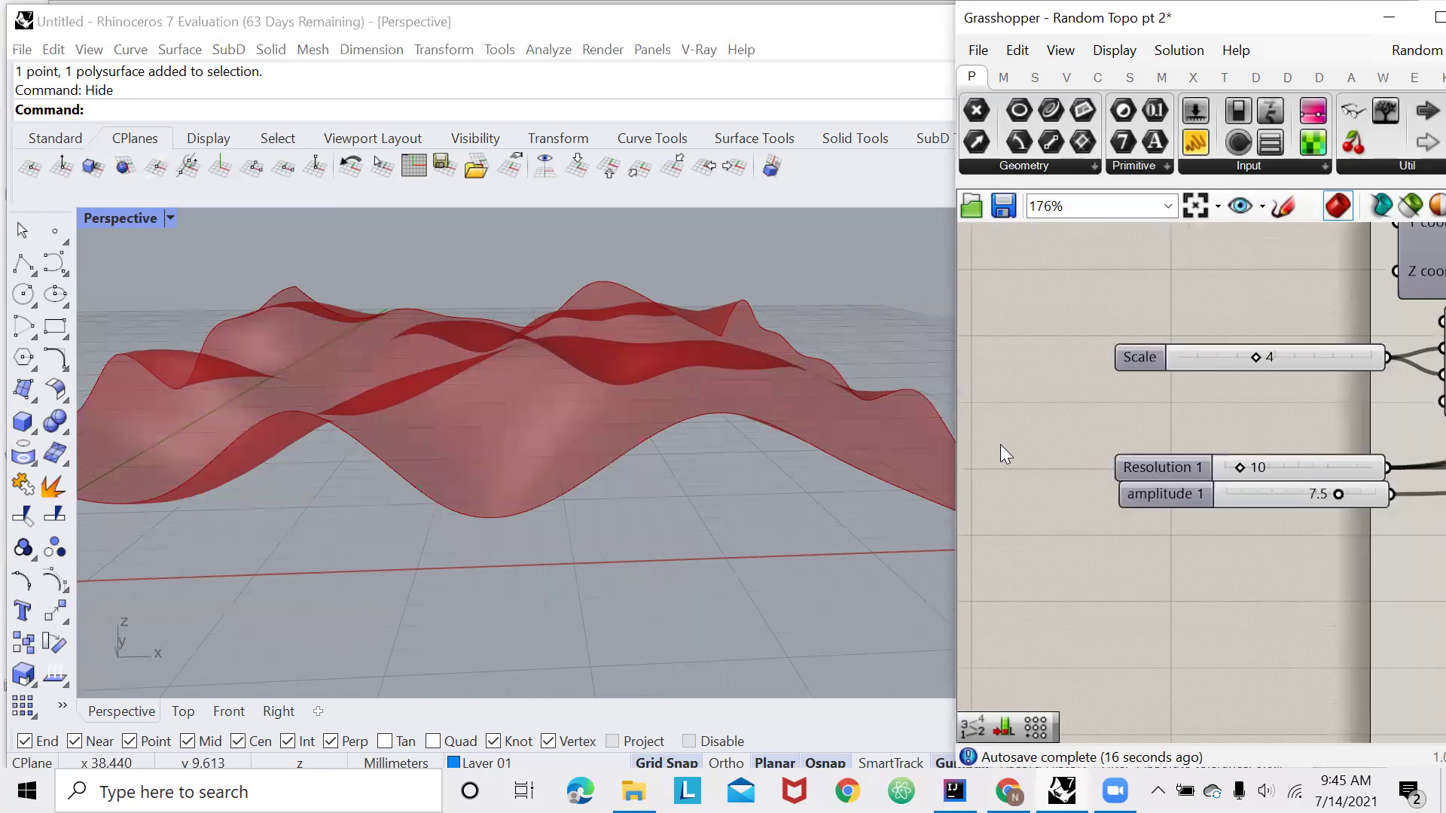
{"action": "right_click_drag", "start_coordinate": [776, 486], "coordinate": [588, 493]}
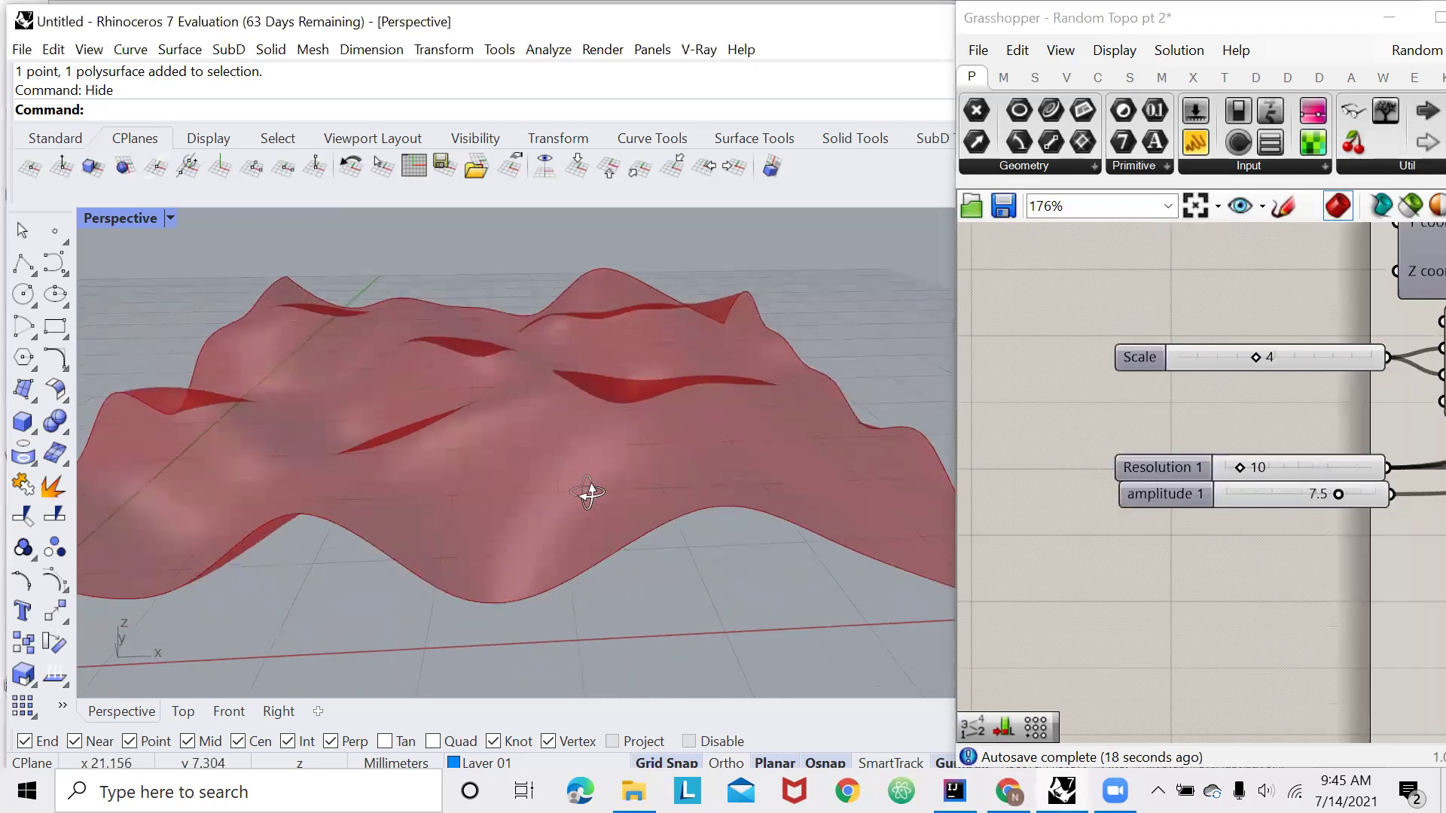
Nudge the Surface From Points component down and left on the canvas
{"action": "scroll", "coordinate": [1039, 430], "scroll_direction": "down", "scroll_amount": 8}
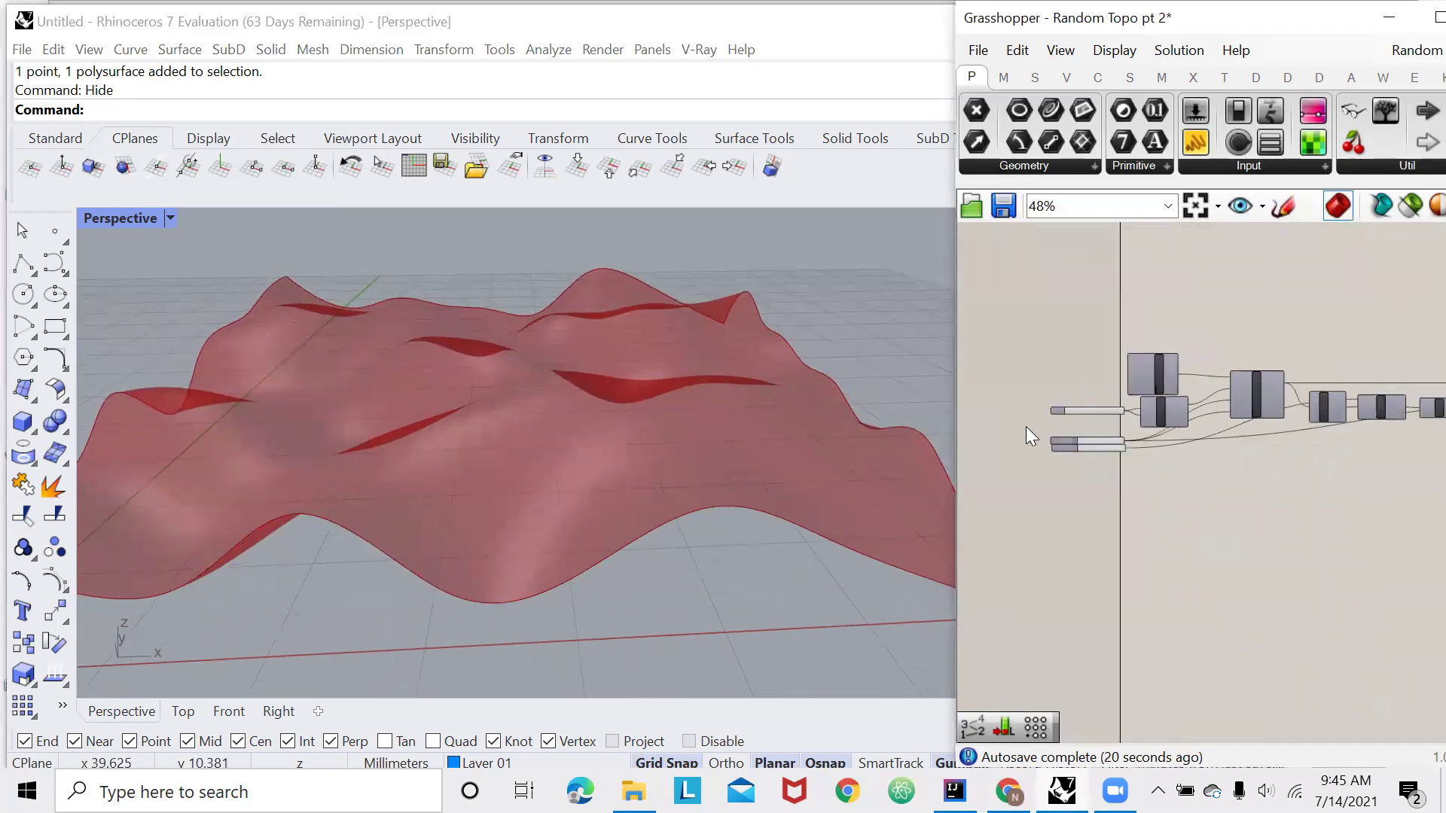
{"action": "scroll", "coordinate": [1234, 412], "scroll_direction": "up", "scroll_amount": 9}
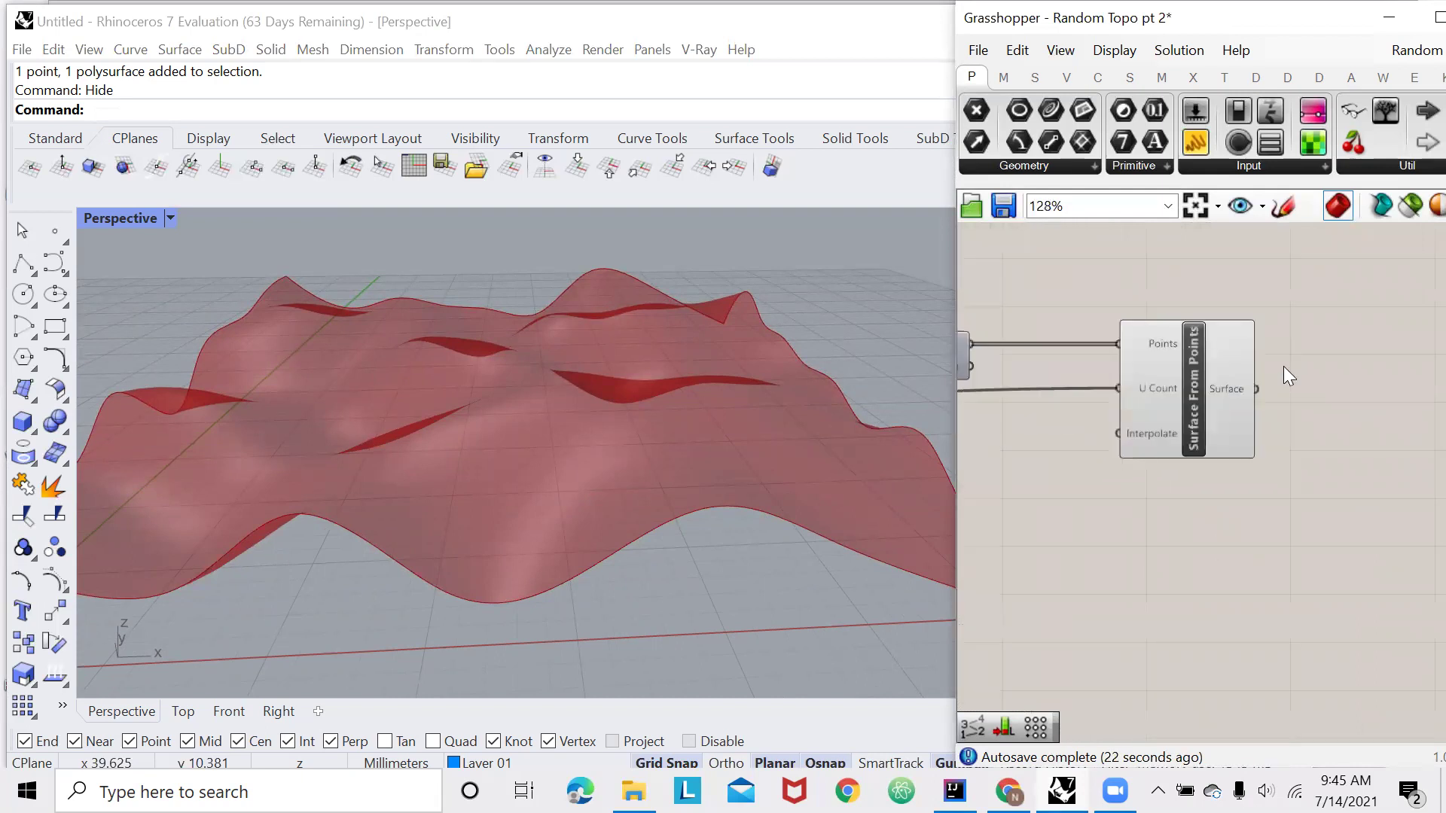
{"action": "left_click", "coordinate": [1149, 408]}
{"action": "left_click_drag", "start_coordinate": [1149, 408], "coordinate": [1126, 440]}
{"action": "left_click", "coordinate": [1310, 415]}
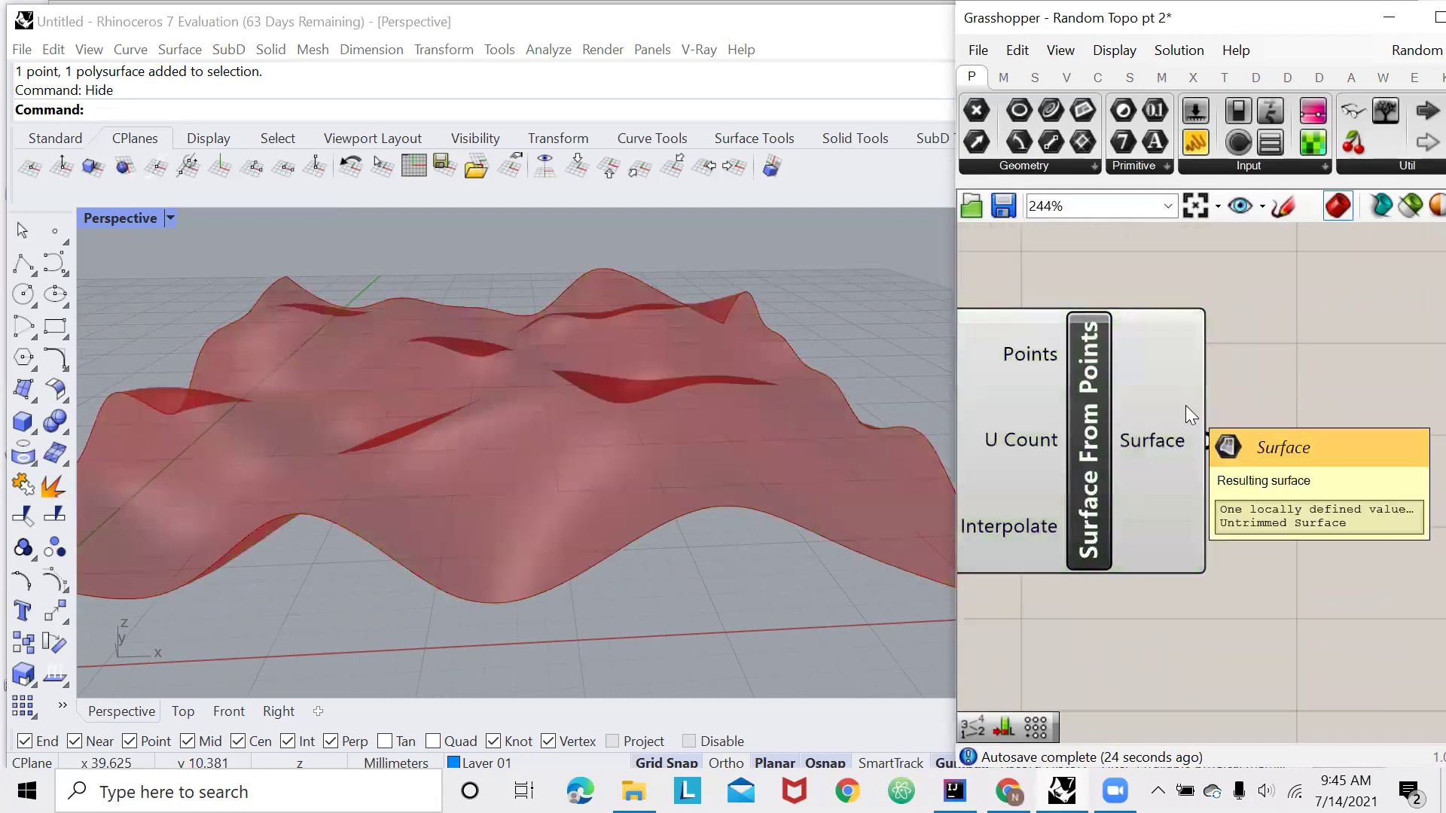
{"action": "scroll", "coordinate": [1062, 432], "scroll_direction": "down", "scroll_amount": 3}
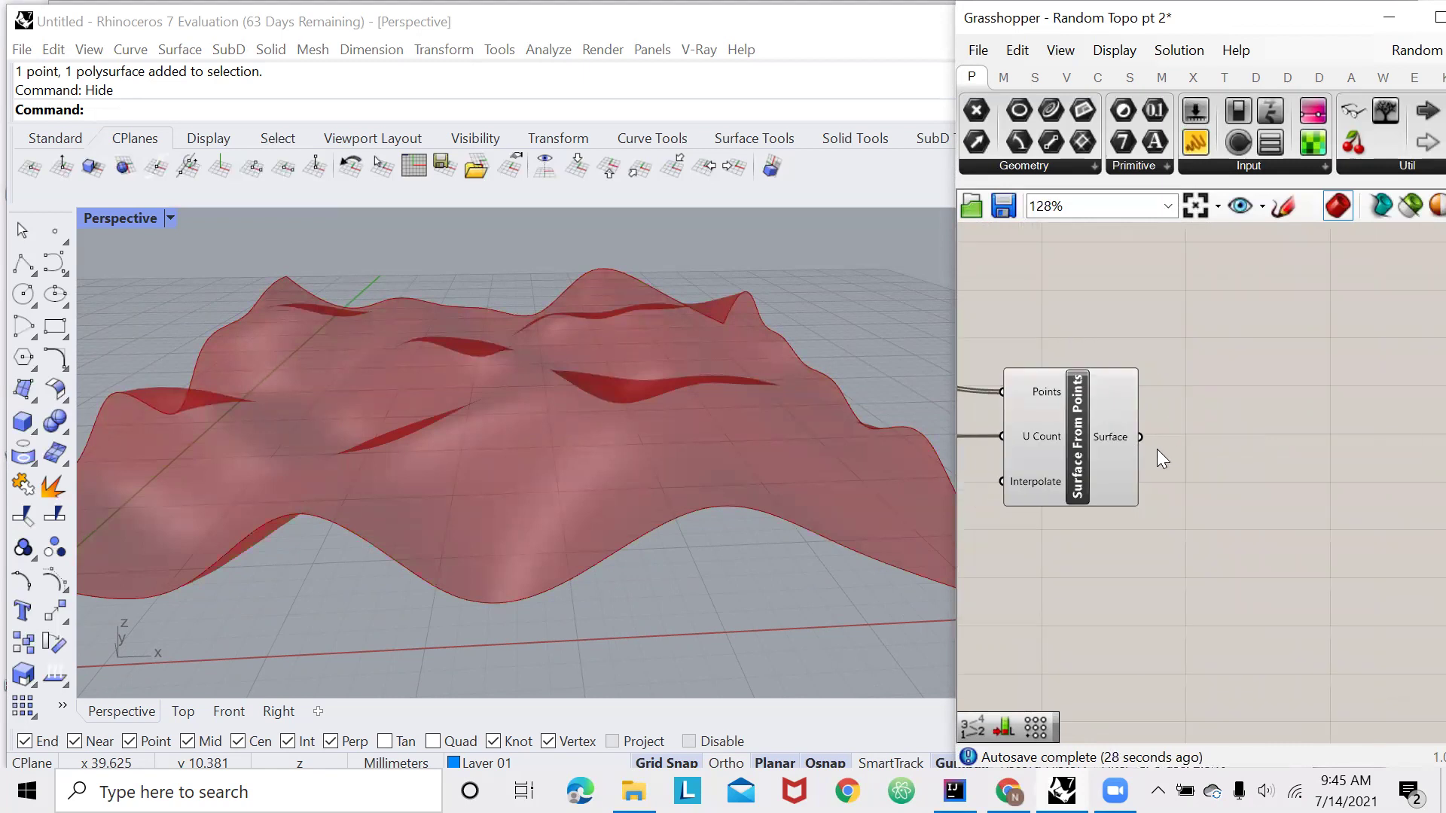
{"action": "scroll", "coordinate": [1168, 444], "scroll_direction": "down", "scroll_amount": 1}
{"action": "scroll", "coordinate": [1168, 444], "scroll_direction": "up", "scroll_amount": 1}
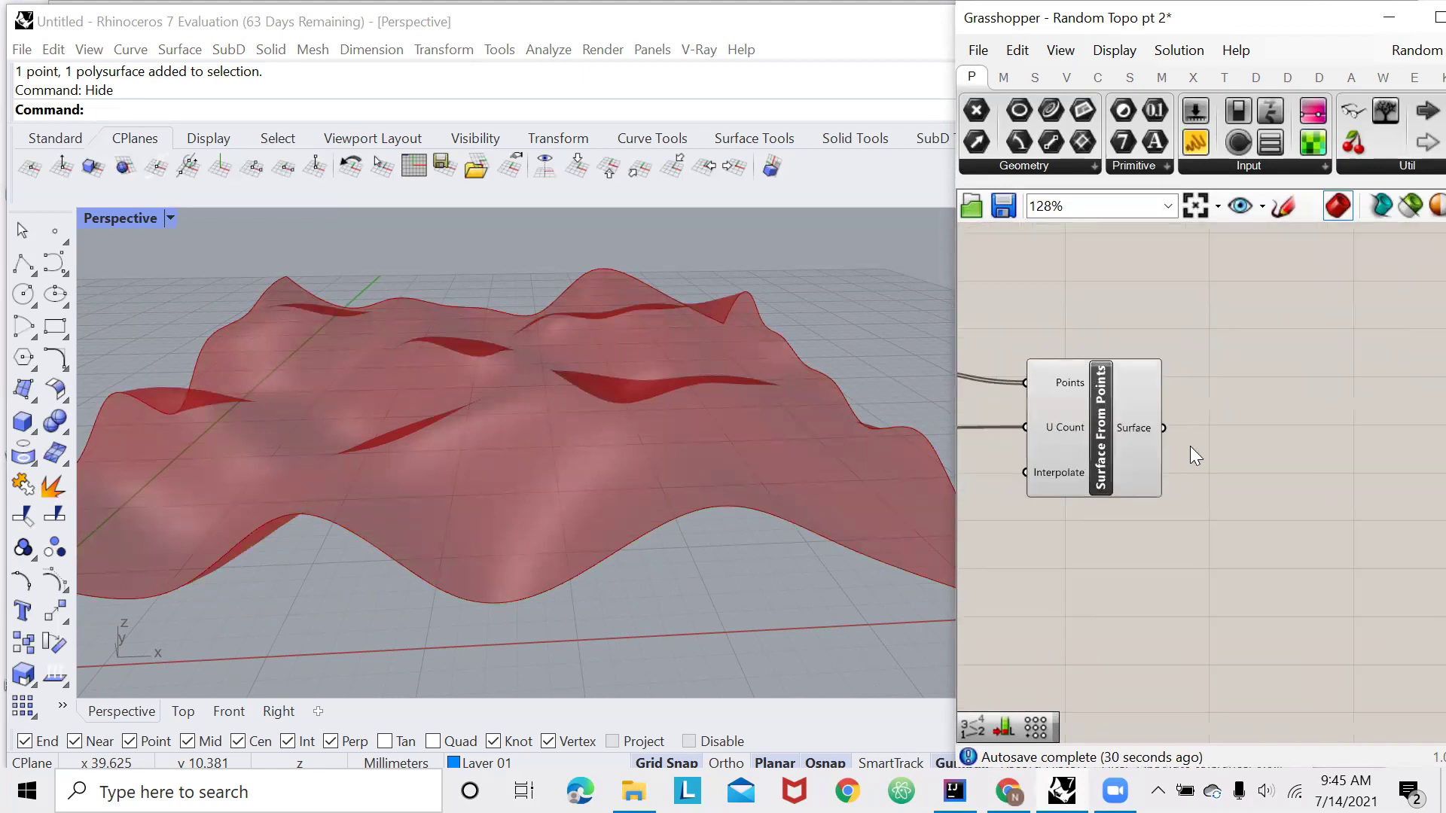
Add a Bounding Box component and wire the terrain surface into its Content input
{"action": "double_click", "coordinate": [1225, 394]}
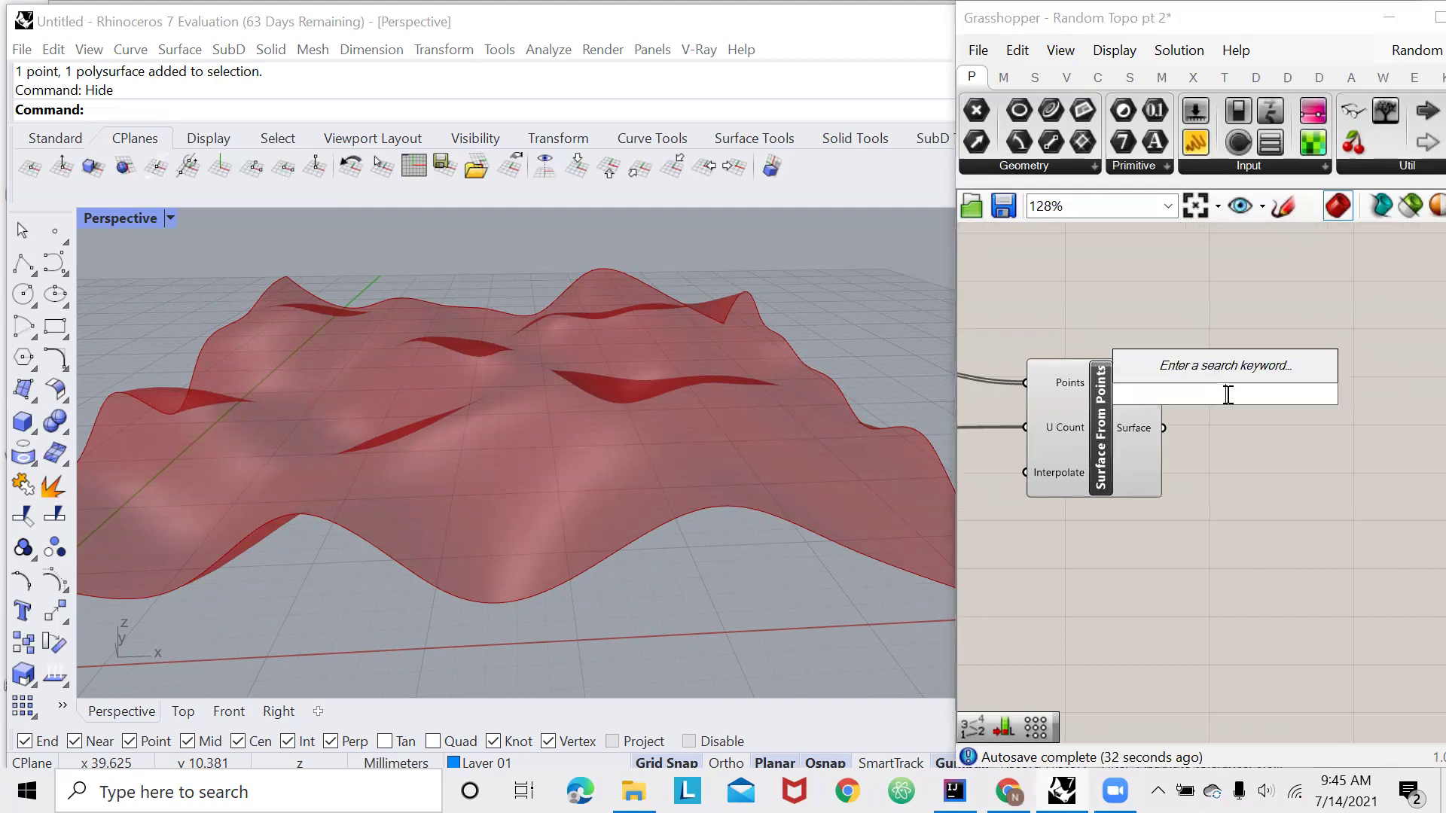
{"action": "type", "text": "bounda"}
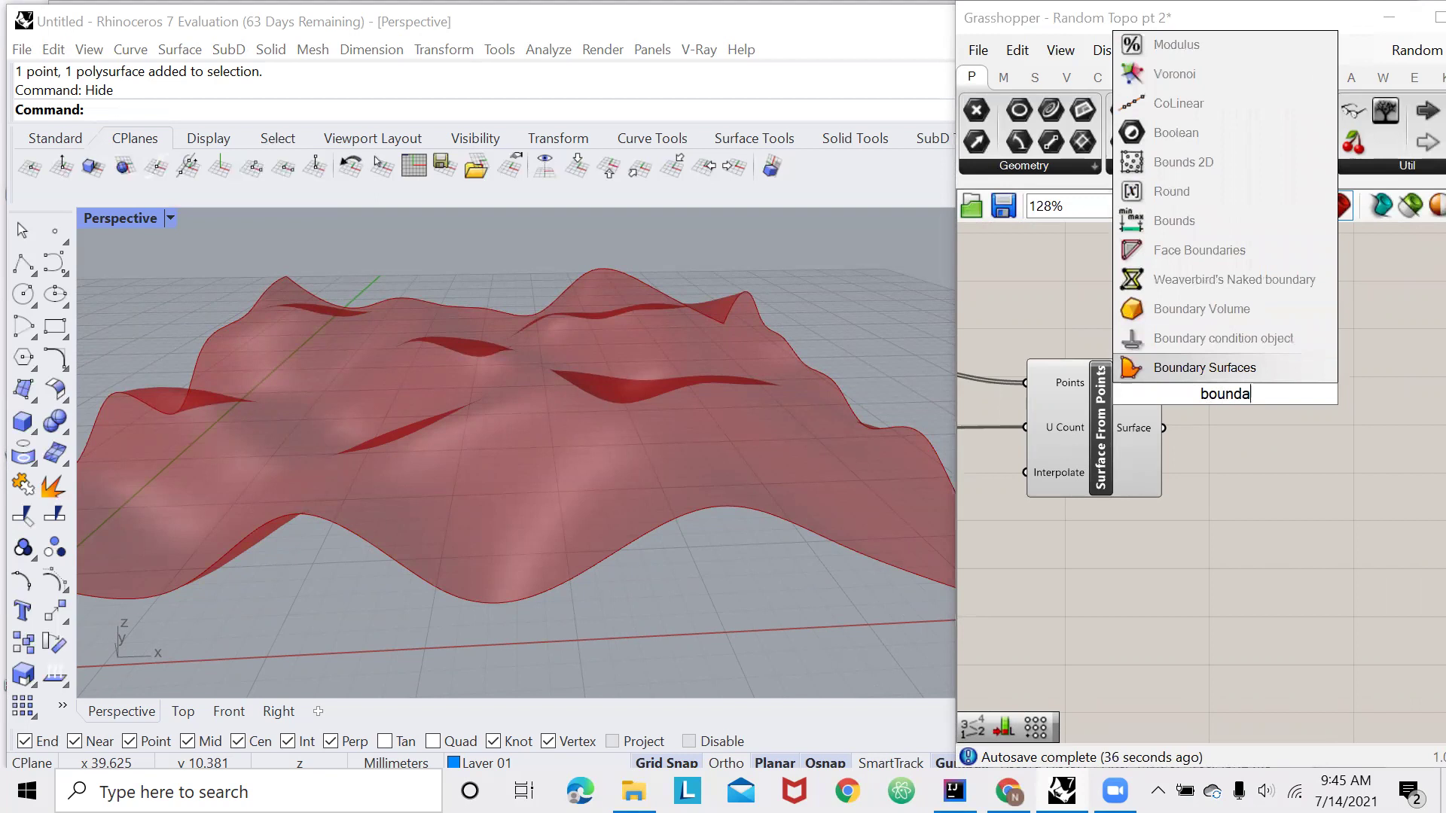
{"action": "type", "text": "ing"}
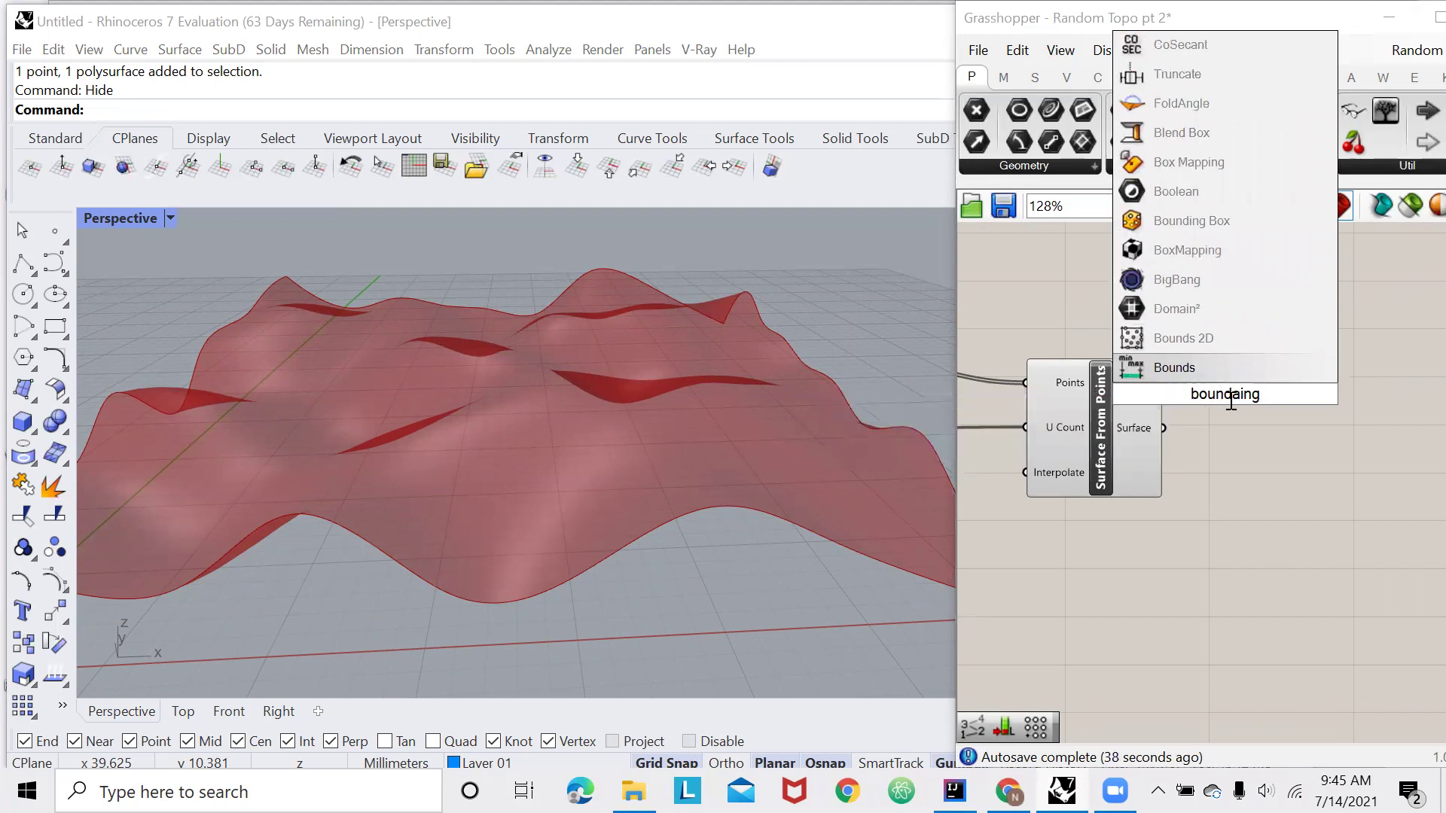
{"action": "left_click", "coordinate": [1191, 221]}
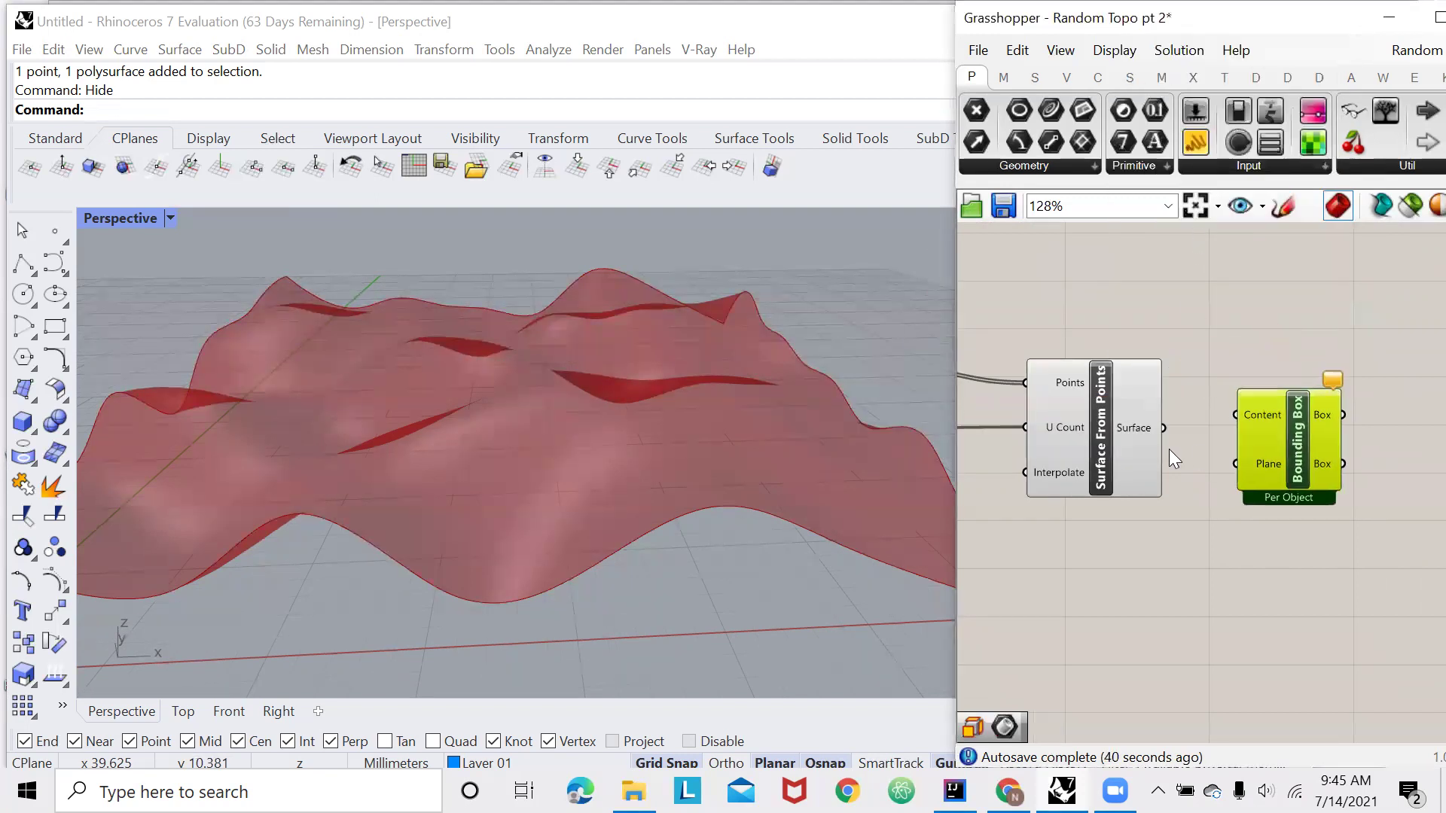
{"action": "mouse_move", "coordinate": [1169, 432]}
{"action": "left_mouse_down"}
{"action": "mouse_move", "coordinate": [1233, 414]}
{"action": "mouse_move", "coordinate": [1168, 428]}
{"action": "left_mouse_up"}
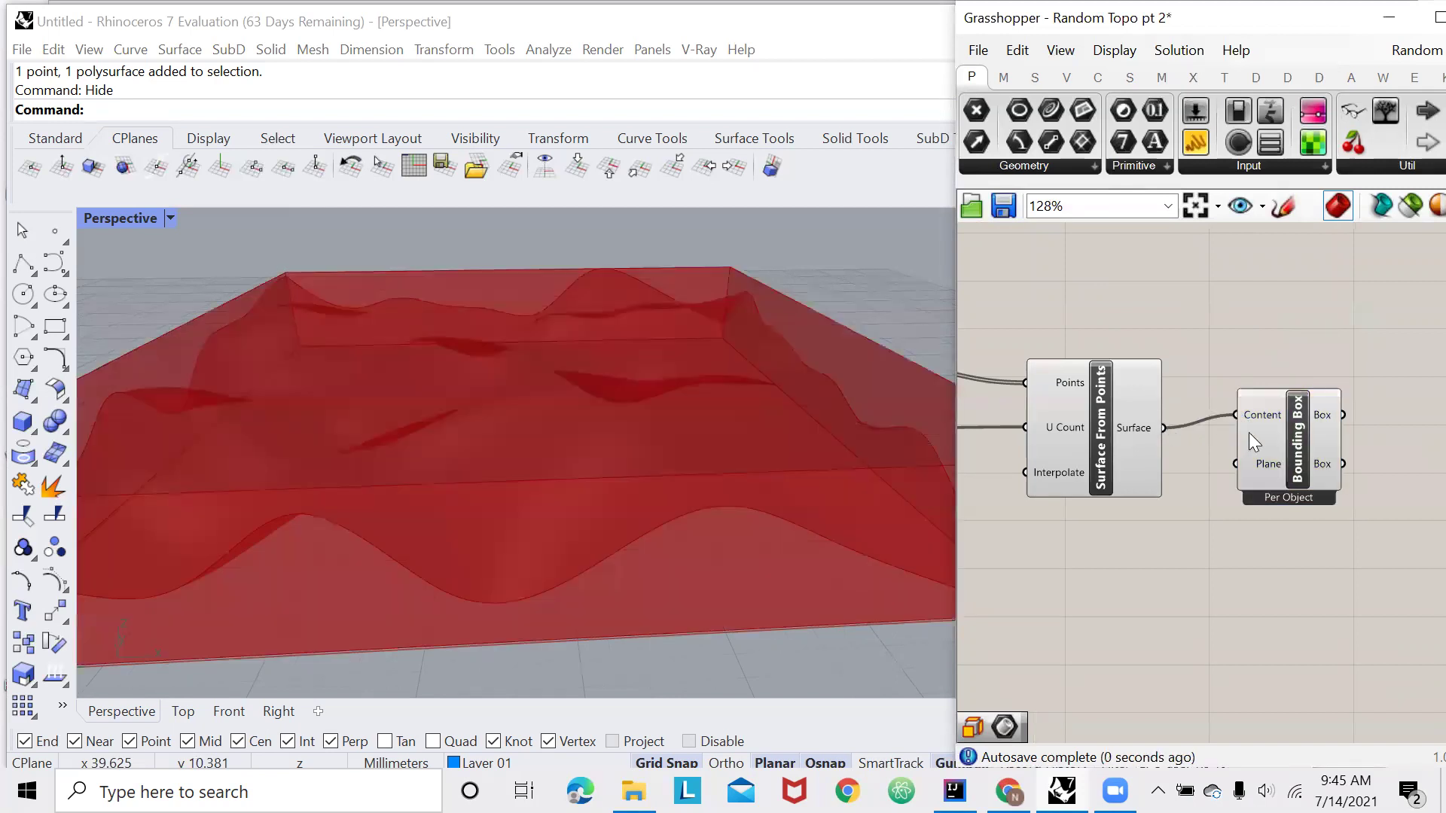
{"action": "left_click", "coordinate": [1253, 448]}
{"action": "left_click", "coordinate": [1124, 554]}
{"action": "scroll", "coordinate": [1066, 498], "scroll_direction": "down", "scroll_amount": 2}
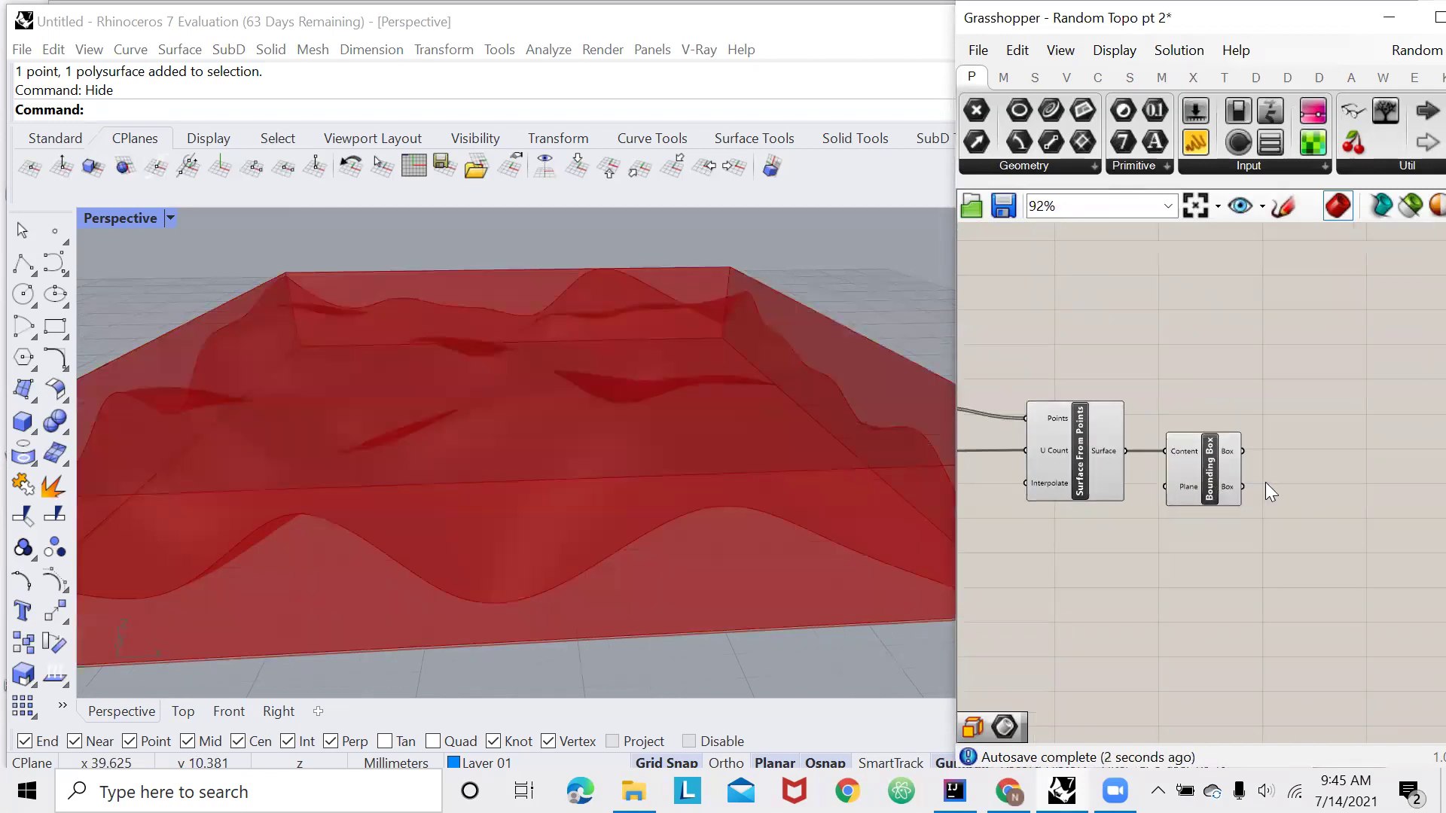
Place a point Deconstruct component and try wiring the bounding box into it
{"action": "double_click", "coordinate": [1357, 440]}
{"action": "type", "text": "d"}
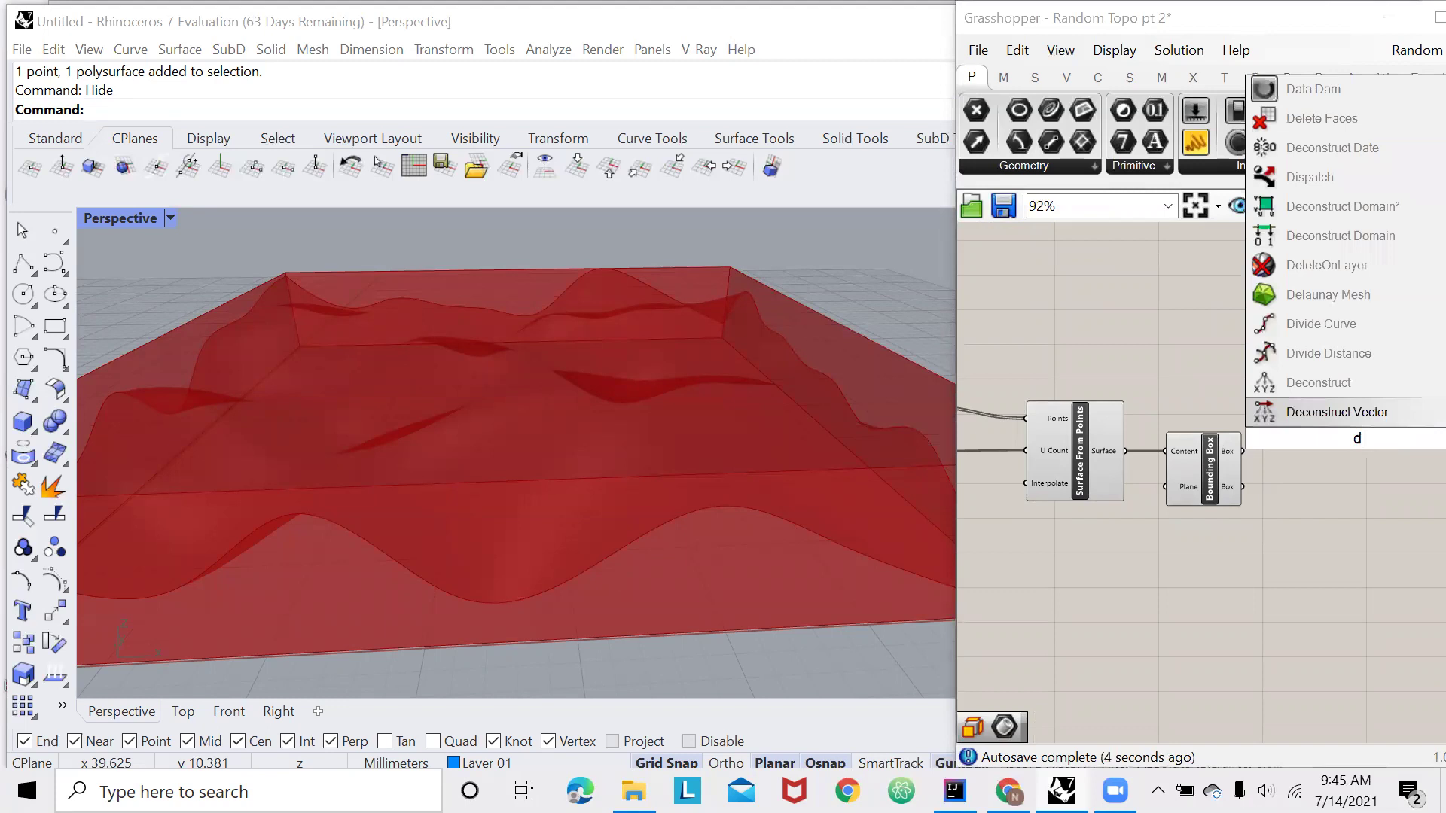
{"action": "type", "text": "econstructin"}
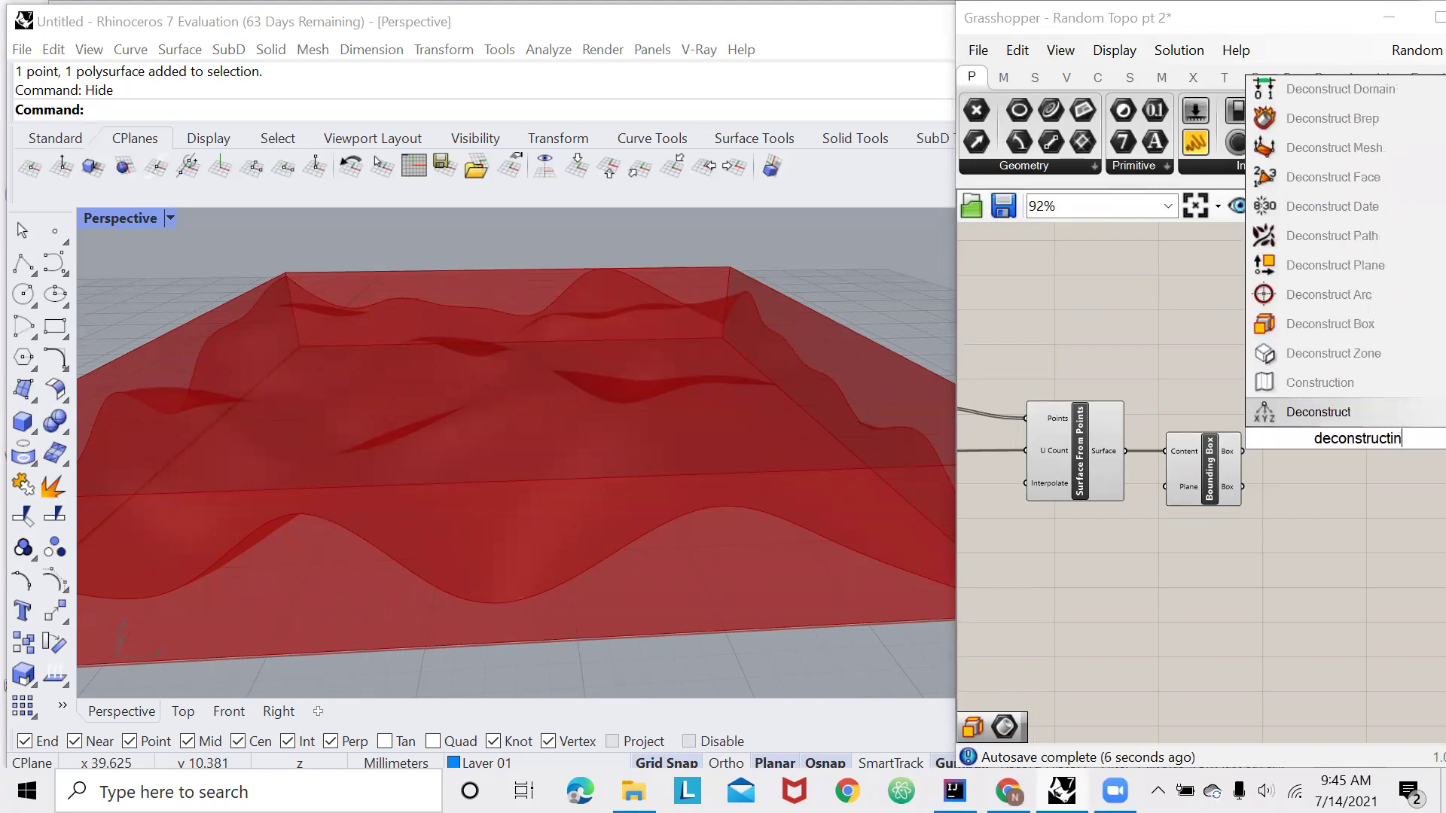
{"action": "key", "text": "Return"}
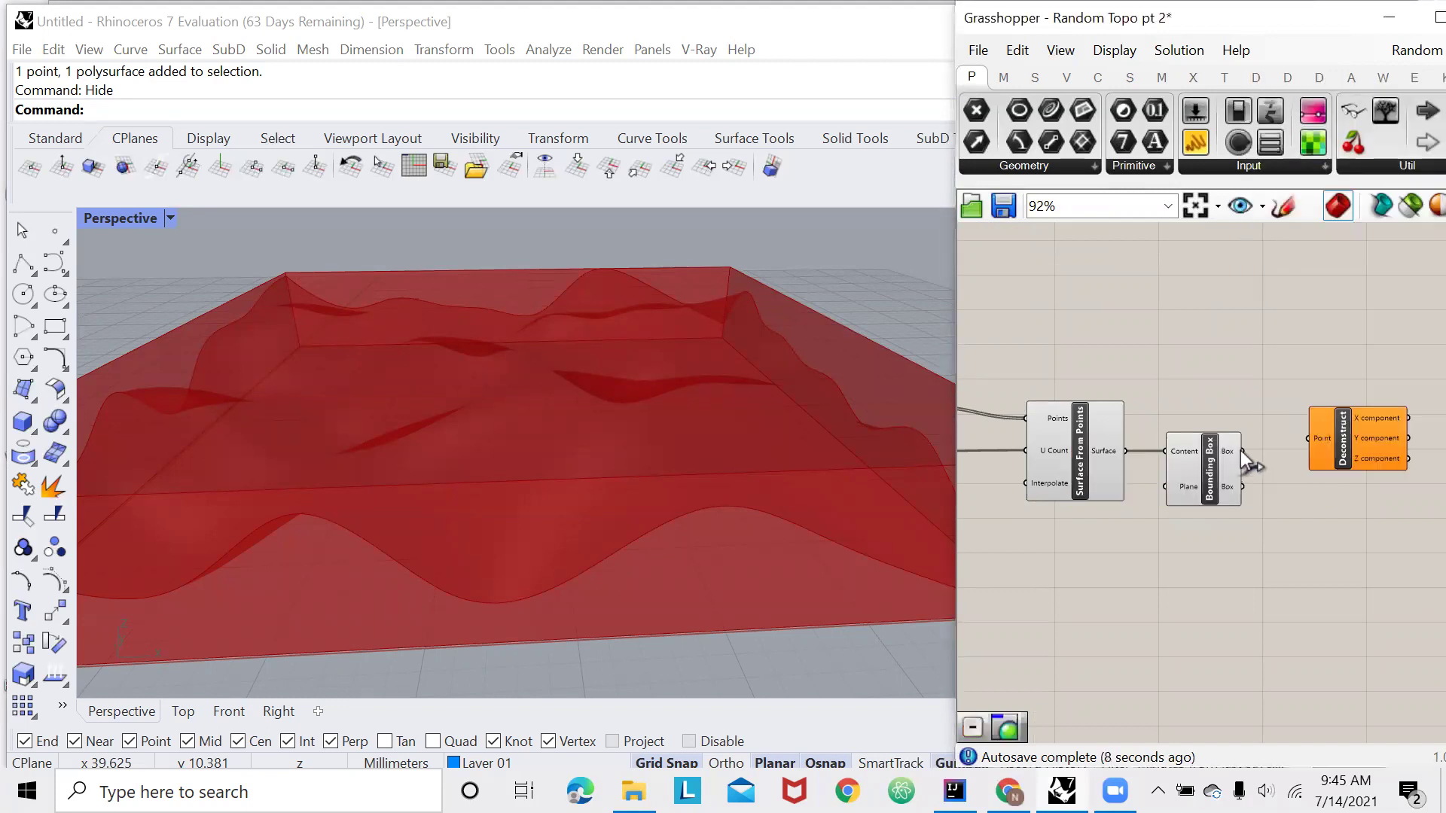
{"action": "left_click_drag", "start_coordinate": [1313, 450], "coordinate": [1314, 451]}
{"action": "left_click", "coordinate": [1363, 443]}
{"action": "scroll", "coordinate": [1268, 482], "scroll_direction": "up", "scroll_amount": 2}
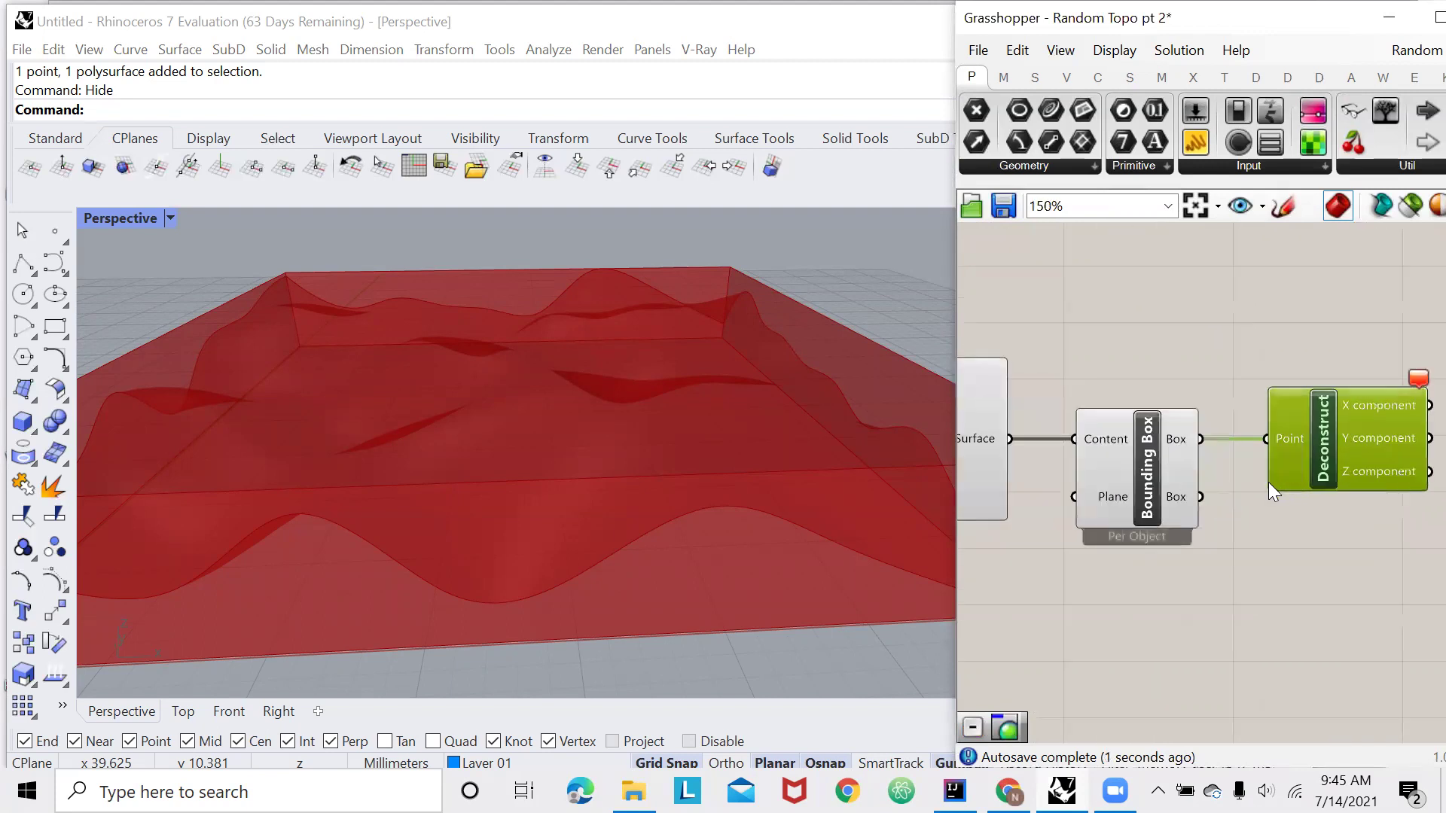
Add Deconstruct Box fed by the bounding box and delete the unused point Deconstruct component
{"action": "double_click", "coordinate": [1304, 356]}
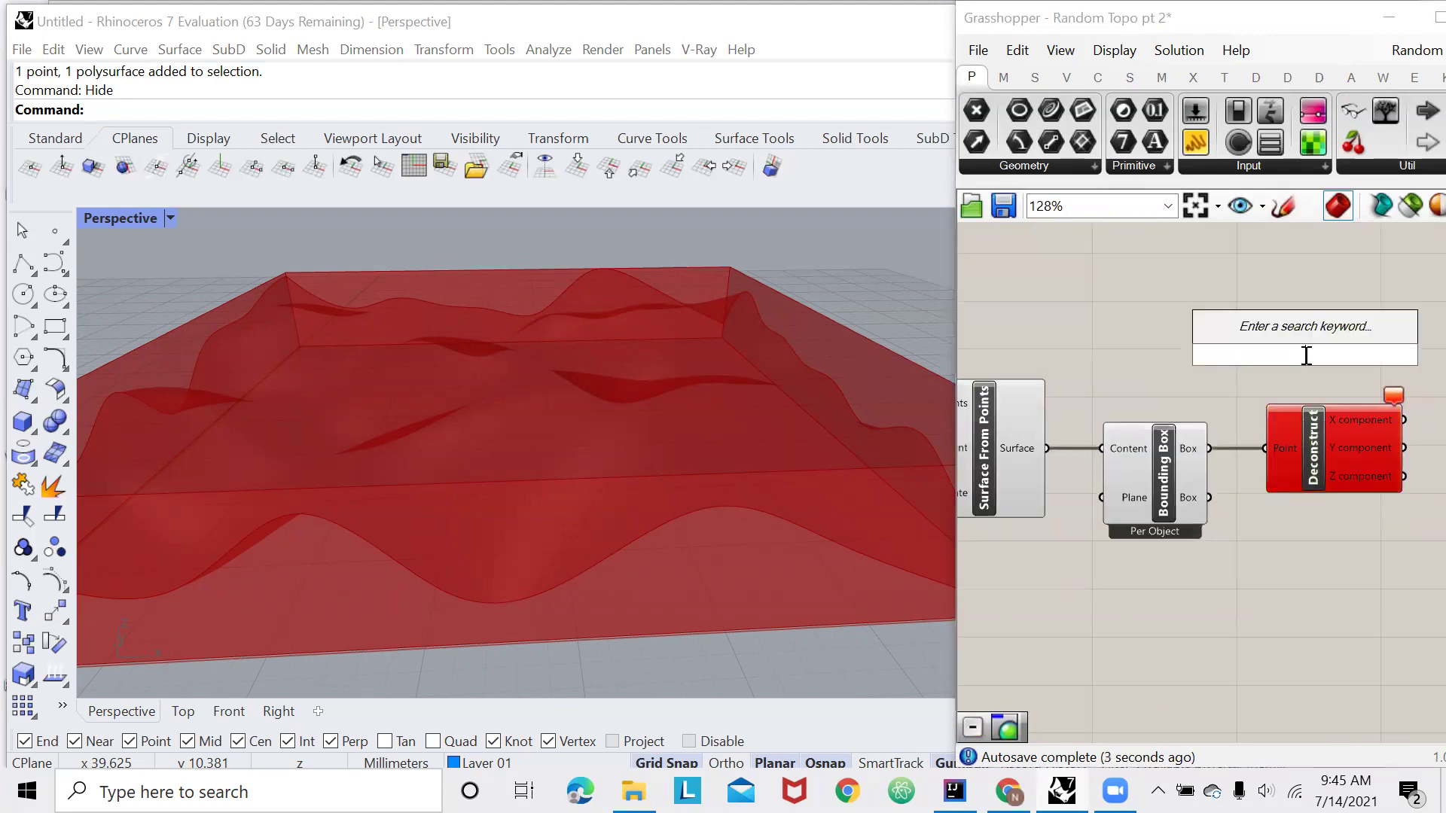
{"action": "type", "text": "deconstr"}
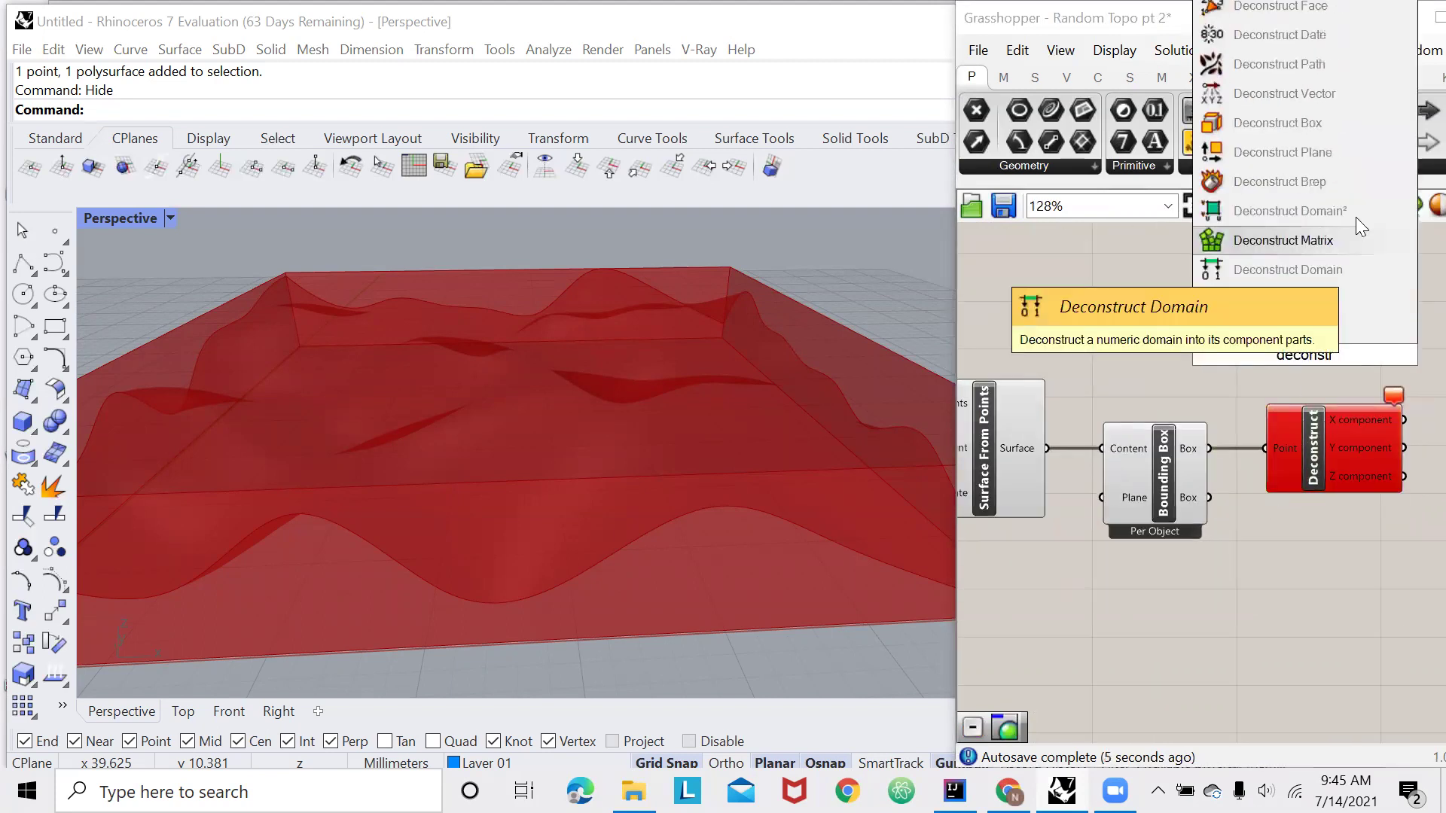
{"action": "left_click", "coordinate": [1280, 122]}
{"action": "left_click_drag", "start_coordinate": [1203, 449], "coordinate": [1268, 461]}
{"action": "left_click", "coordinate": [1298, 425]}
{"action": "key", "text": "Delete"}
{"action": "left_click", "coordinate": [1269, 549]}
{"action": "mouse_move", "coordinate": [1311, 441]}
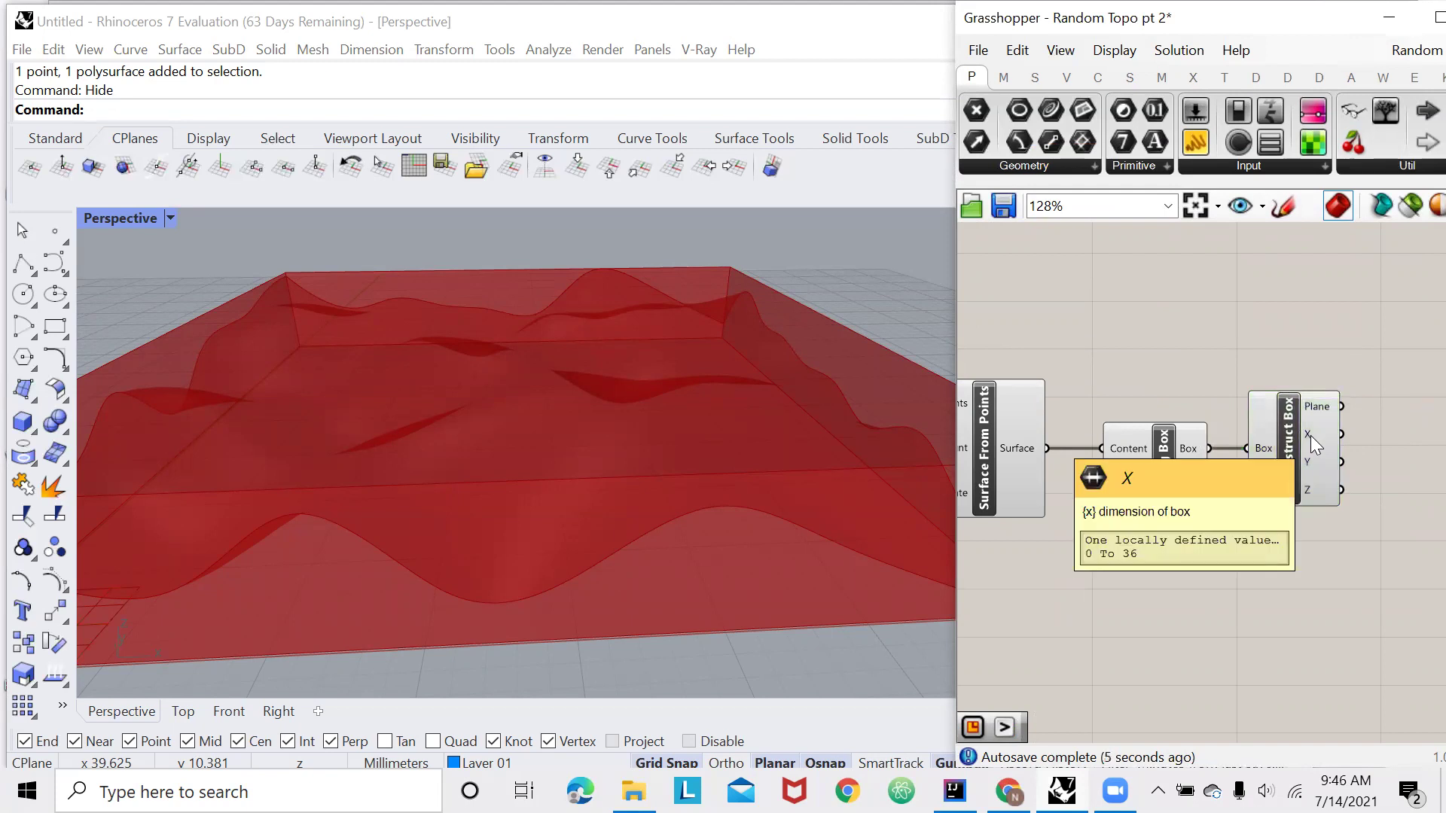
Add a Construct Point component and move it up and to the right
{"action": "mouse_move", "coordinate": [1314, 490]}
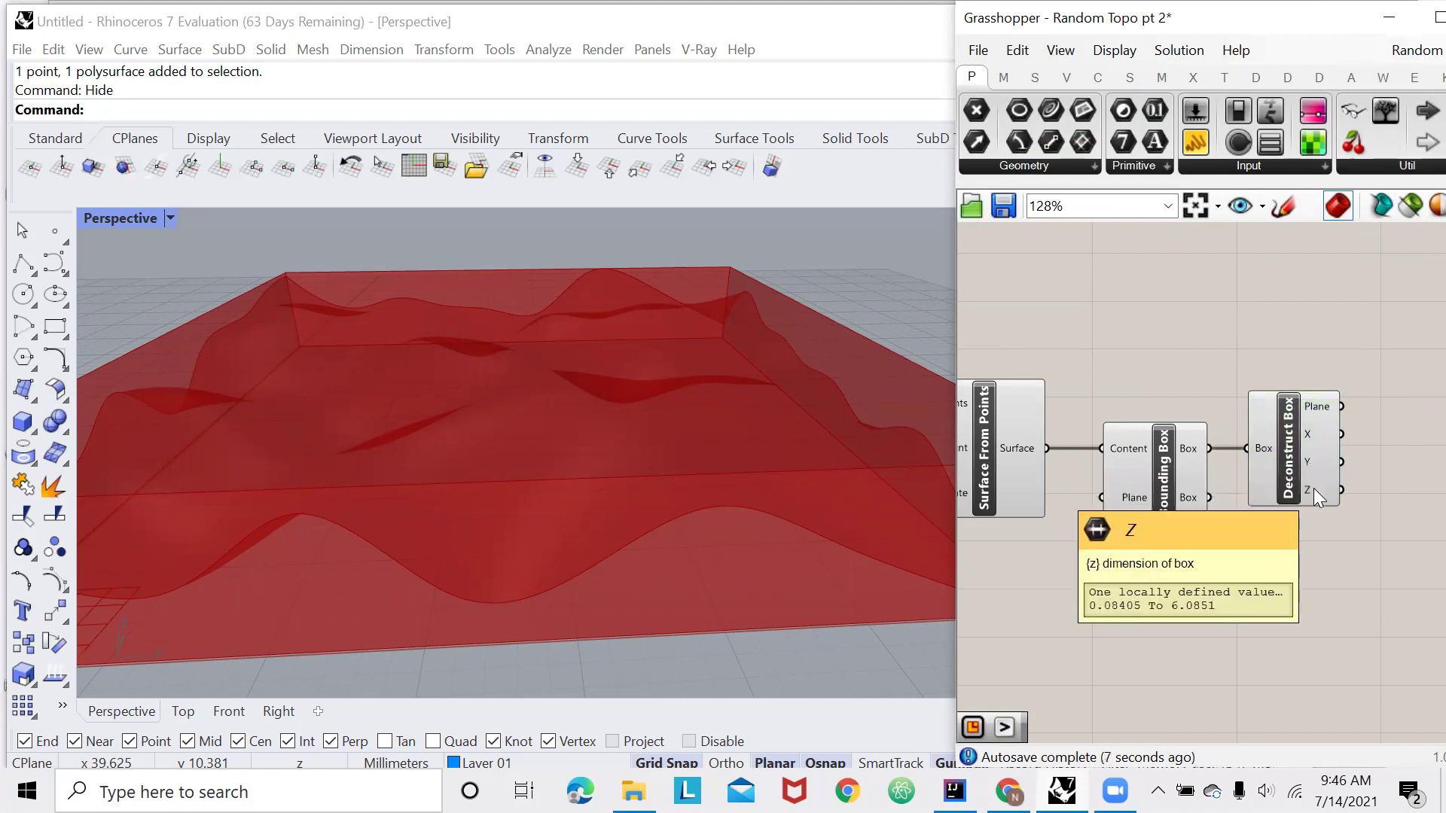
{"action": "scroll", "coordinate": [1278, 531], "scroll_direction": "up", "scroll_amount": 2}
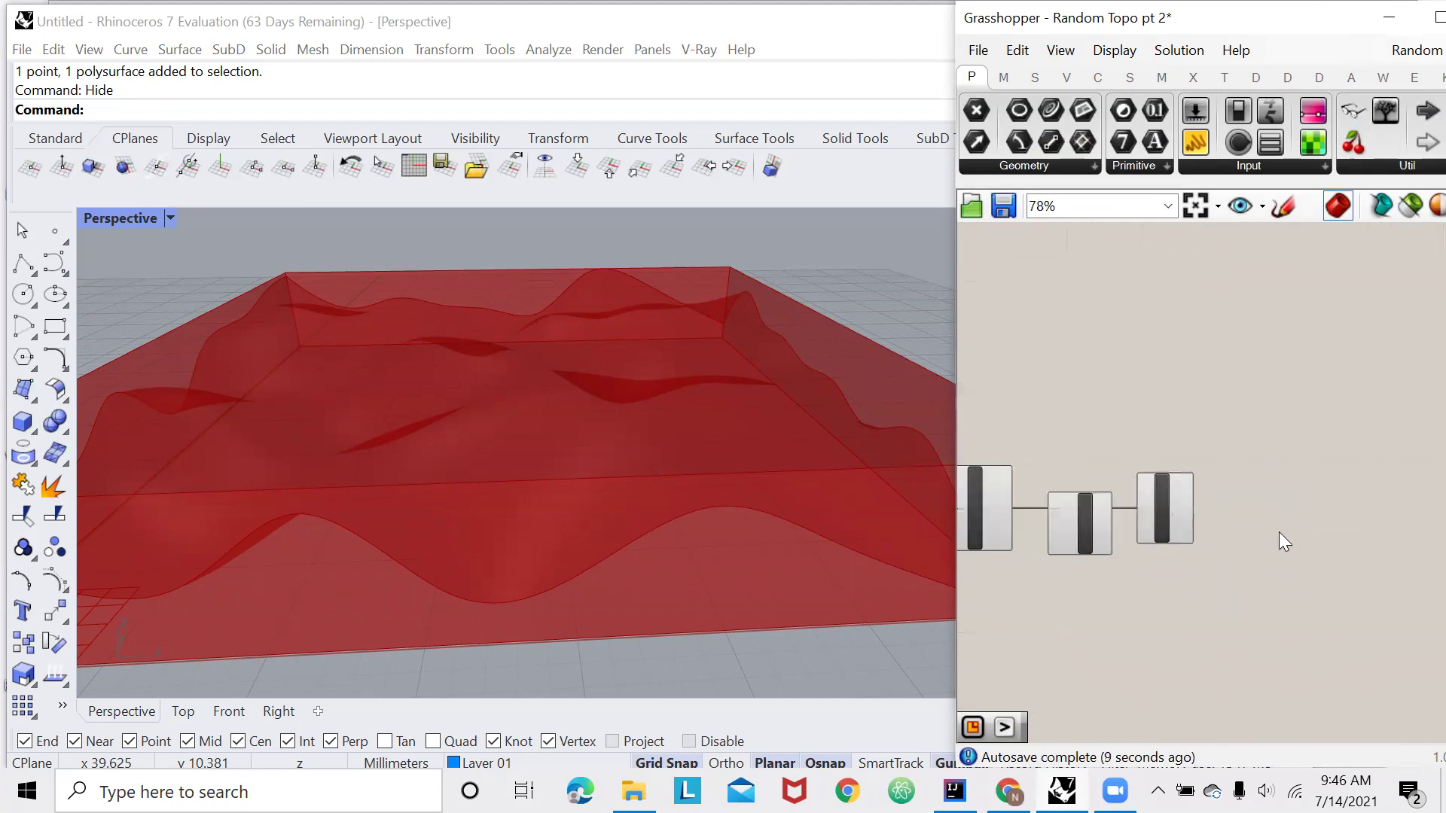
{"action": "double_click", "coordinate": [1260, 517]}
{"action": "type", "text": "construct point"}
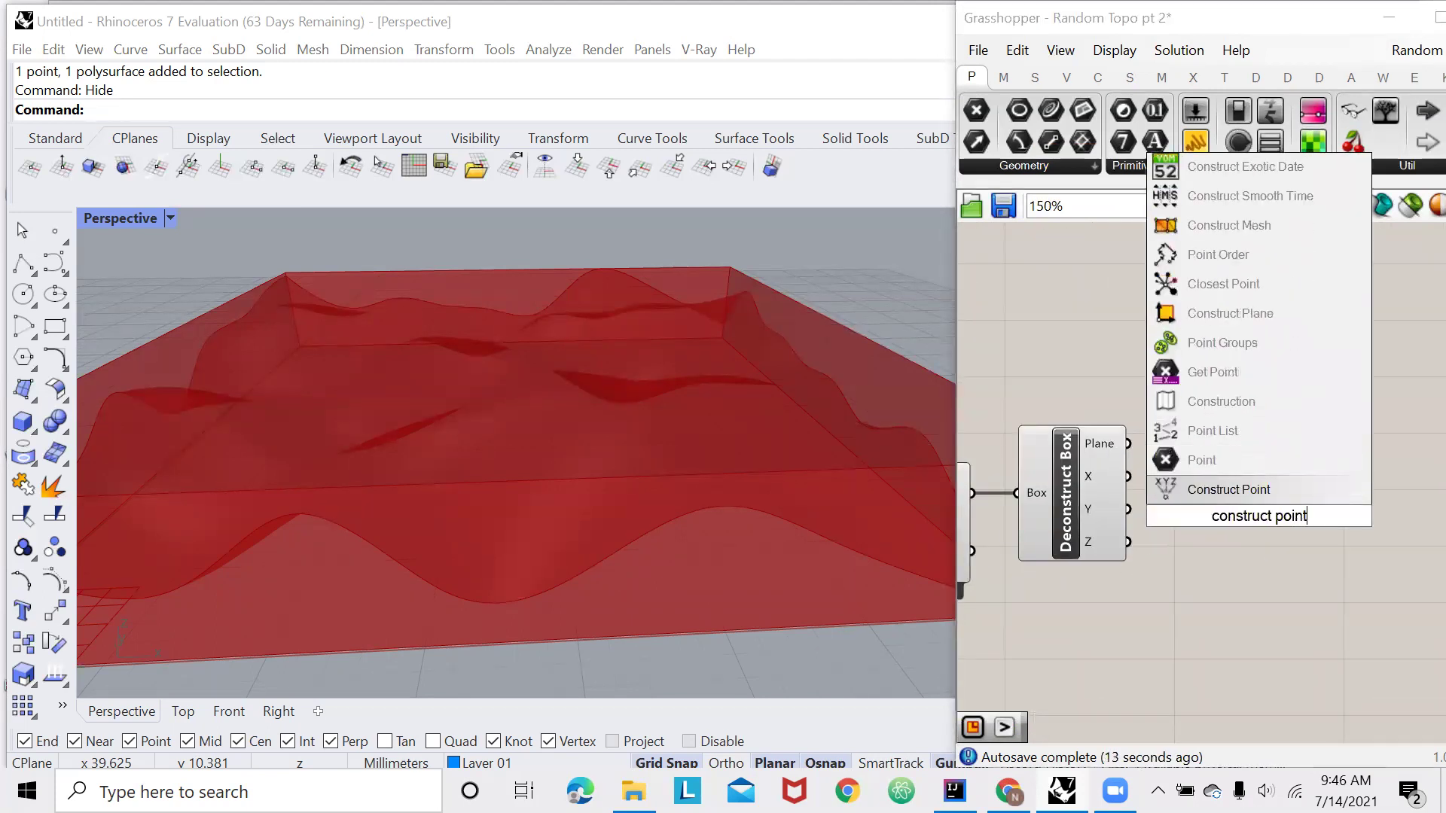
{"action": "left_click", "coordinate": [1266, 493]}
{"action": "scroll", "coordinate": [1127, 494], "scroll_direction": "down", "scroll_amount": 4}
{"action": "scroll", "coordinate": [1186, 520], "scroll_direction": "up", "scroll_amount": 5}
{"action": "left_click_drag", "start_coordinate": [1187, 519], "coordinate": [1417, 509]}
{"action": "scroll", "coordinate": [1158, 494], "scroll_direction": "down", "scroll_amount": 2}
Add a Range component and duplicate it with copy and paste
{"action": "double_click", "coordinate": [1195, 484]}
{"action": "type", "text": "range"}
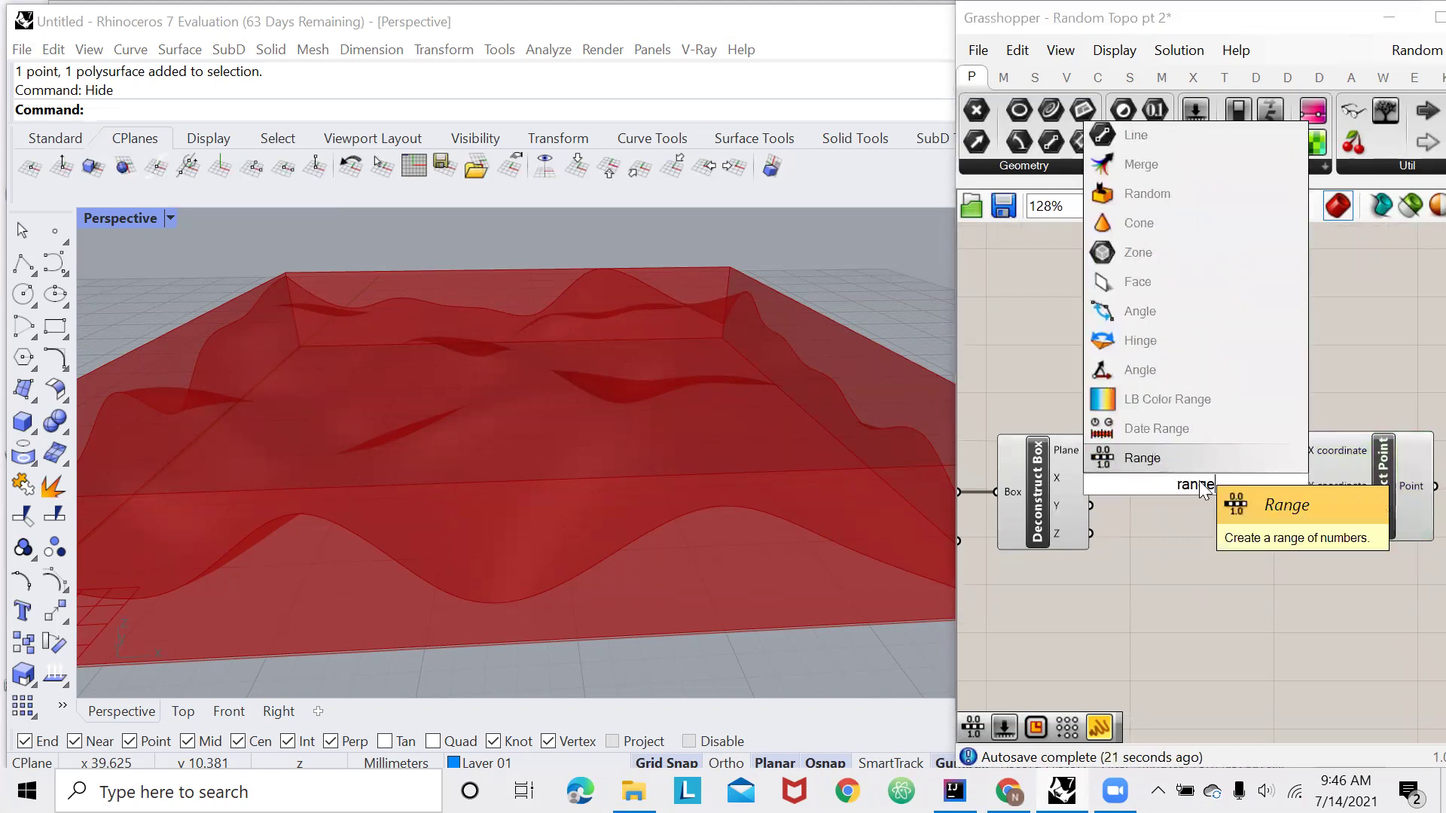
{"action": "key", "text": "Return"}
{"action": "left_click_drag", "start_coordinate": [1197, 469], "coordinate": [1227, 496]}
{"action": "key", "text": "ctrl+c"}
{"action": "key", "text": "ctrl+v"}
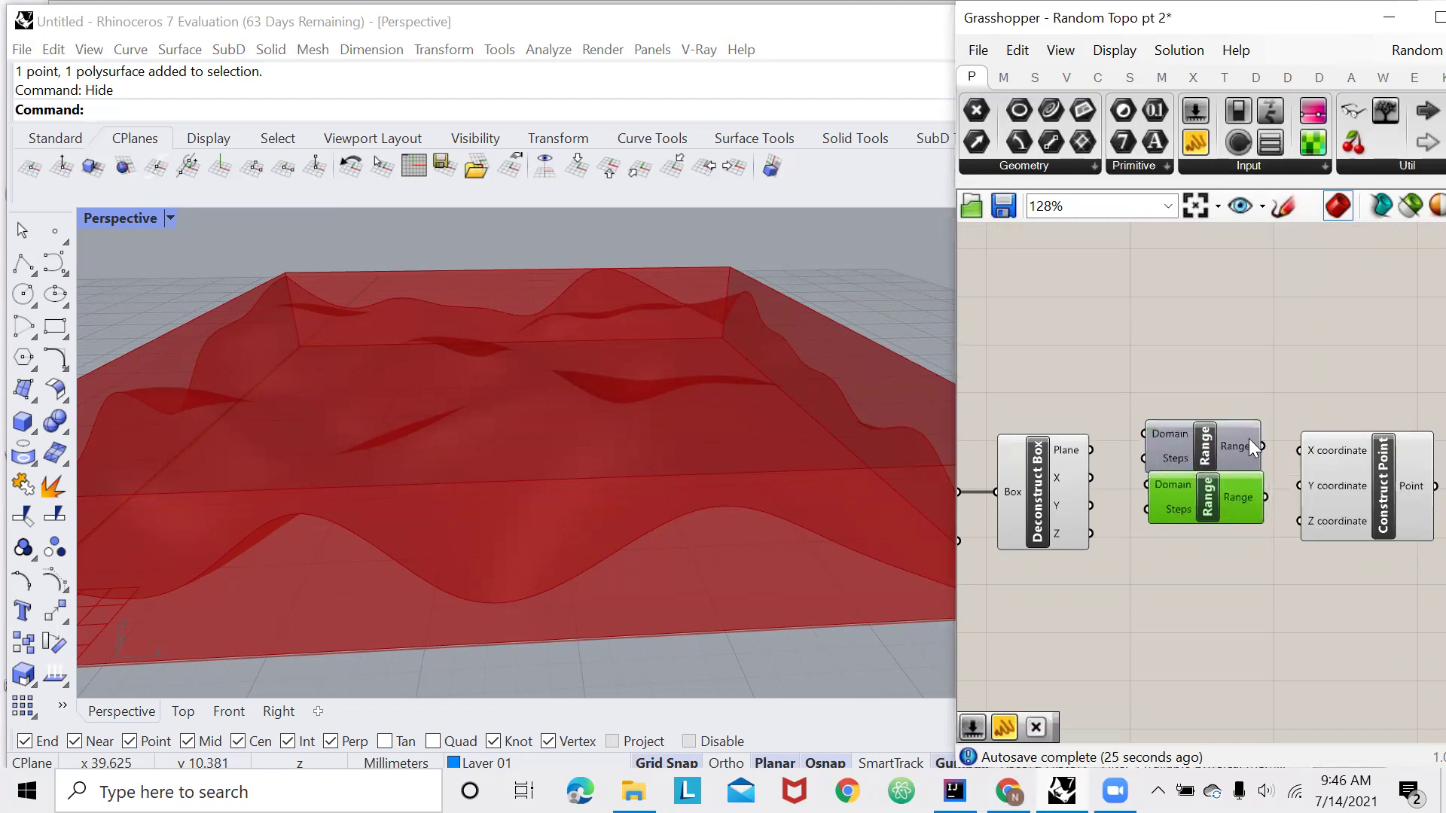
Wire a Range into the X coordinate and the box's X and Y dimensions into the Range domains
{"action": "left_click_drag", "start_coordinate": [1280, 446], "coordinate": [1289, 450]}
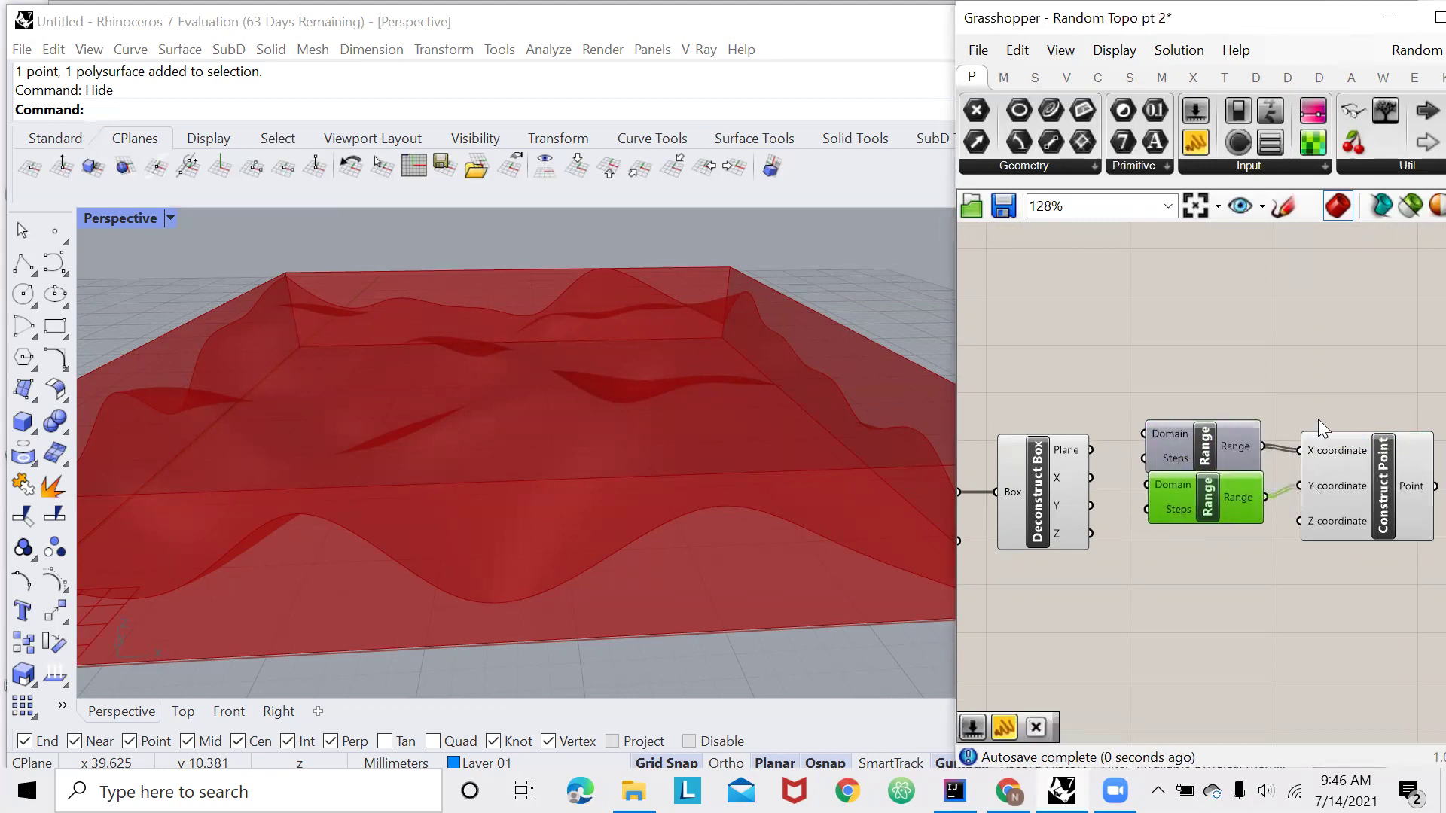
{"action": "scroll", "coordinate": [1247, 472], "scroll_direction": "up", "scroll_amount": 2}
{"action": "left_click_drag", "start_coordinate": [1358, 374], "coordinate": [1248, 488]}
{"action": "left_click", "coordinate": [1097, 526]}
{"action": "scroll", "coordinate": [1097, 526], "scroll_direction": "down", "scroll_amount": 2}
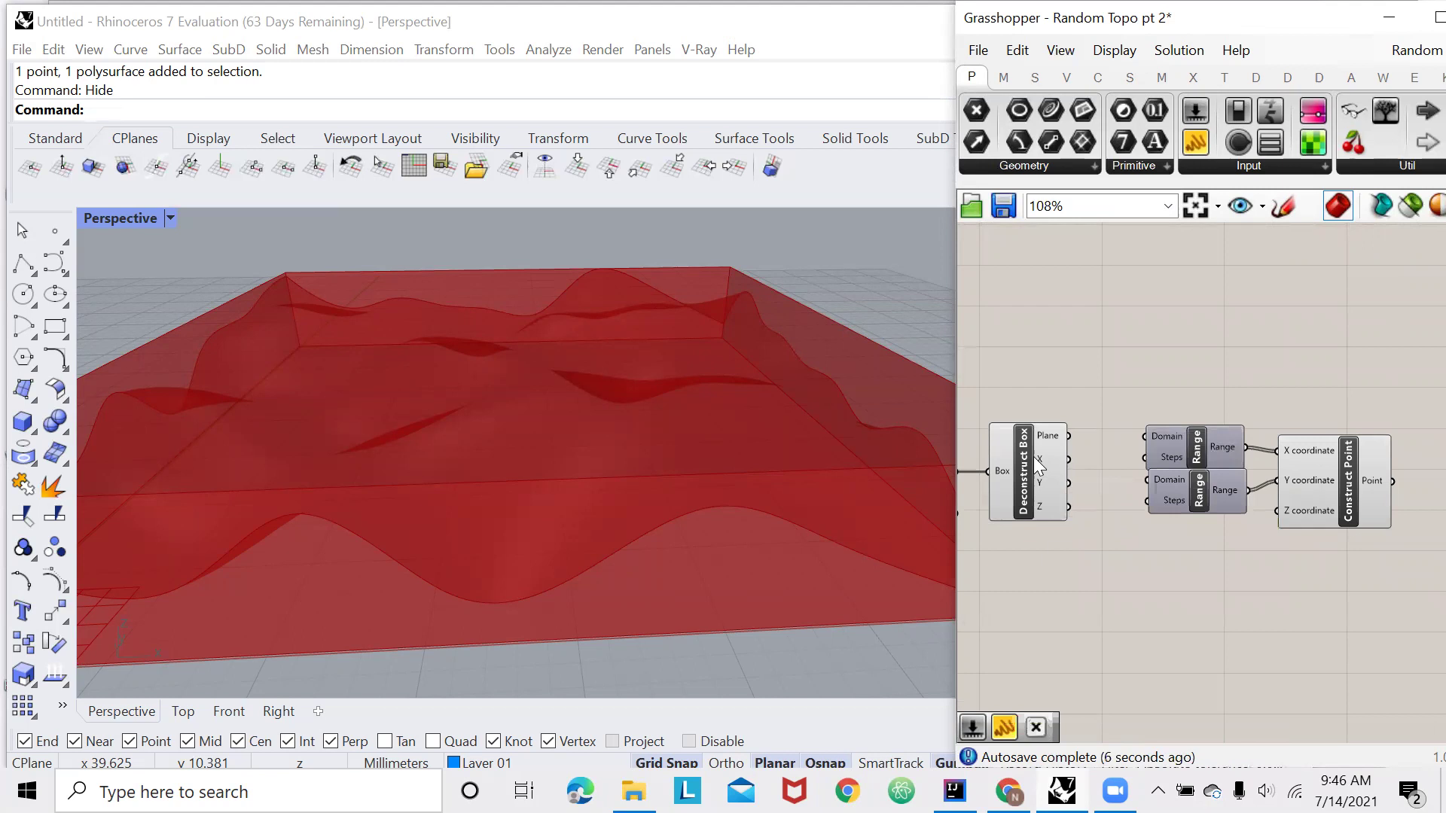
{"action": "mouse_move", "coordinate": [1037, 456]}
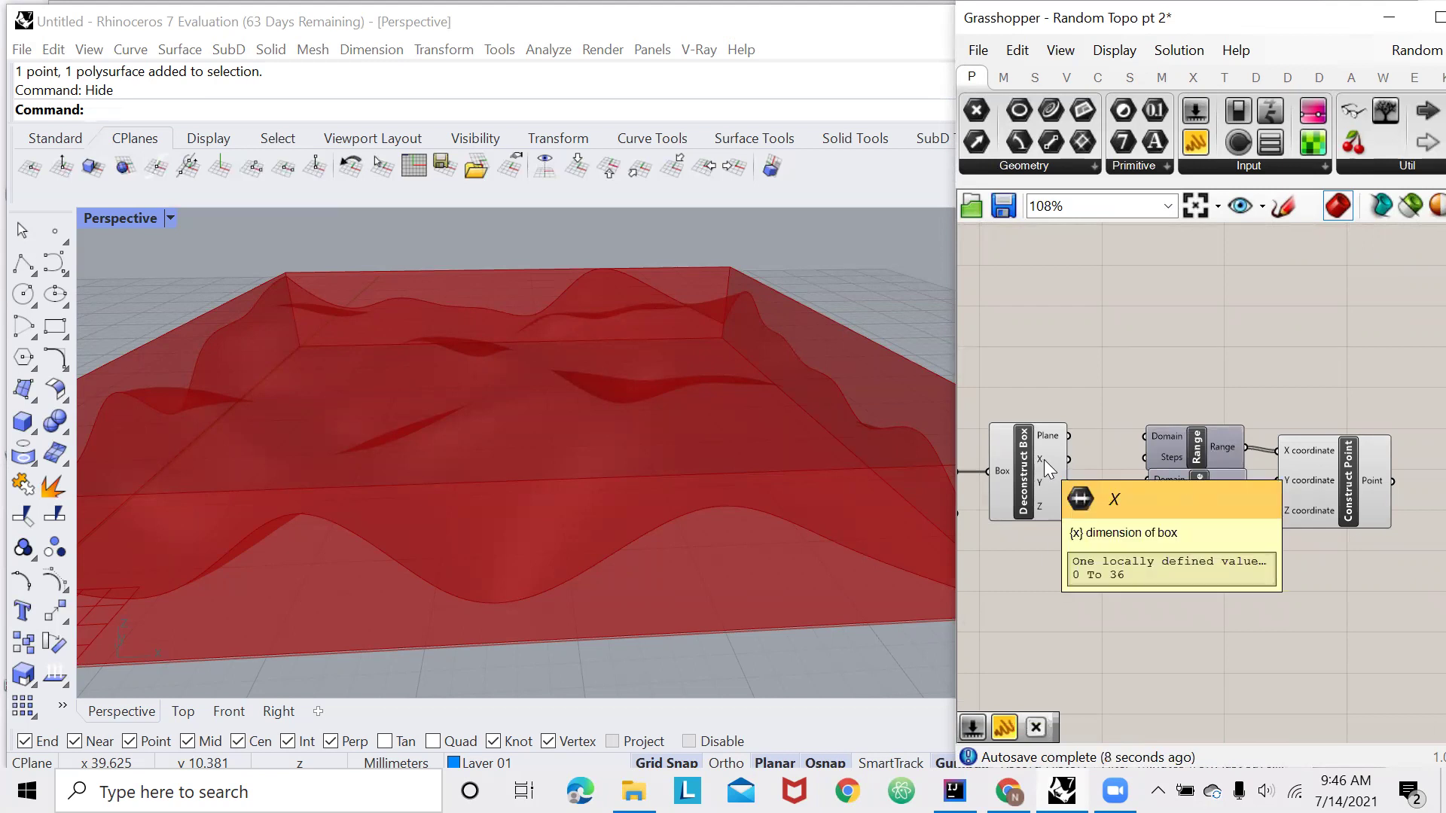
{"action": "left_click_drag", "start_coordinate": [1064, 465], "coordinate": [1139, 431]}
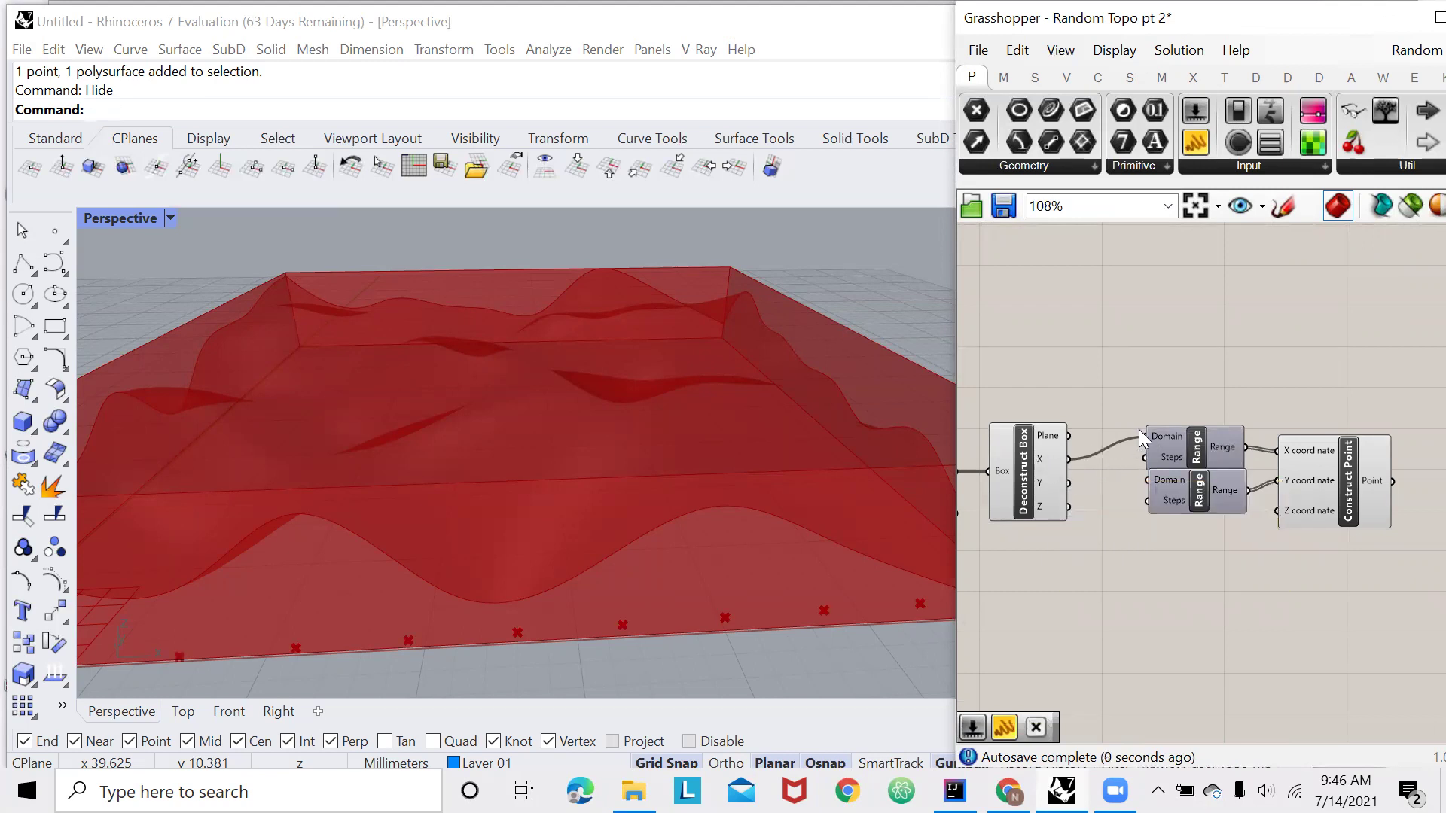
{"action": "left_click_drag", "start_coordinate": [1127, 486], "coordinate": [1137, 480]}
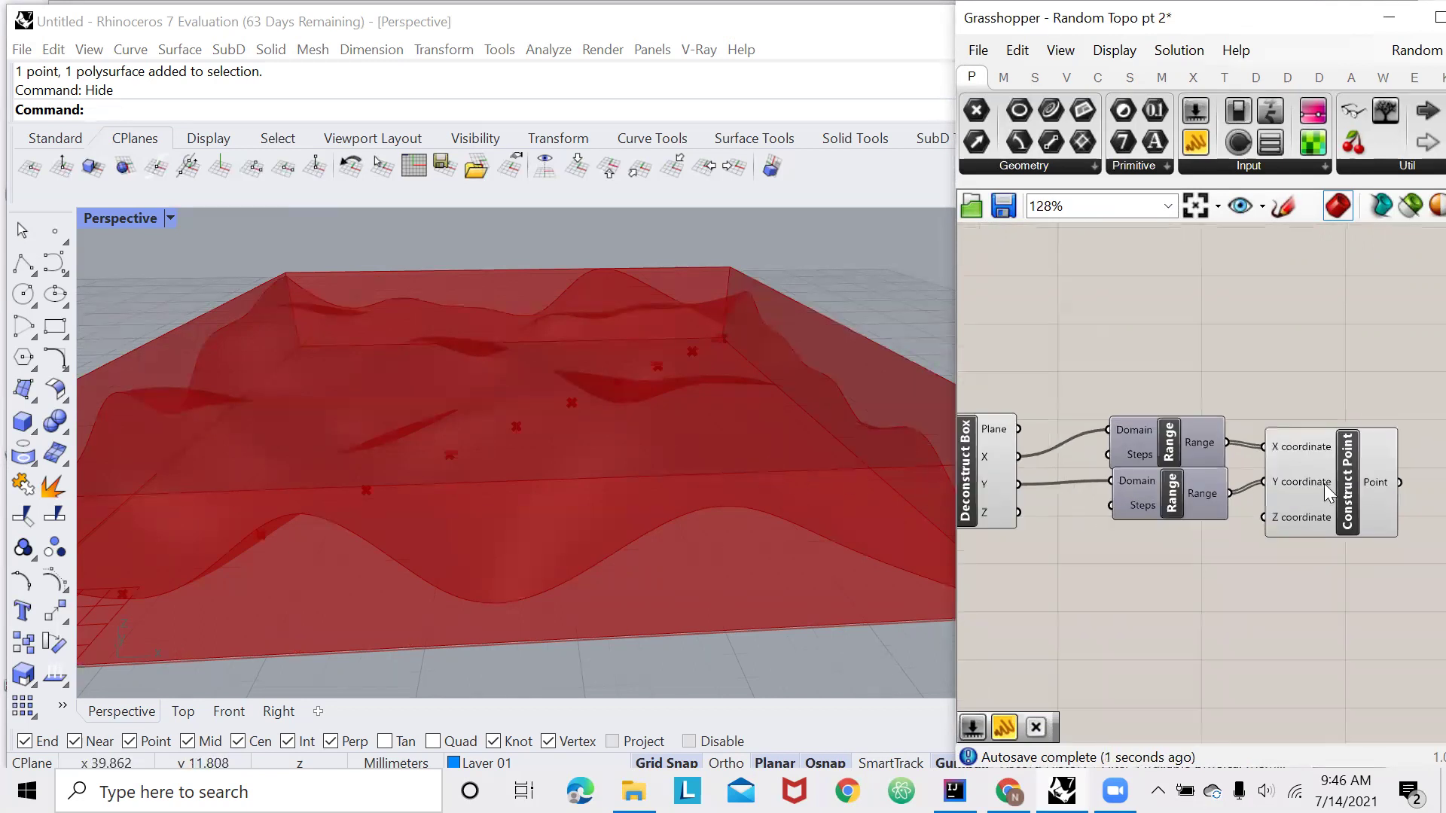
Graft Construct Point's Y input to produce a full grid of points
{"action": "scroll", "coordinate": [1324, 484], "scroll_direction": "up", "scroll_amount": 5}
{"action": "right_click", "coordinate": [1301, 476]}
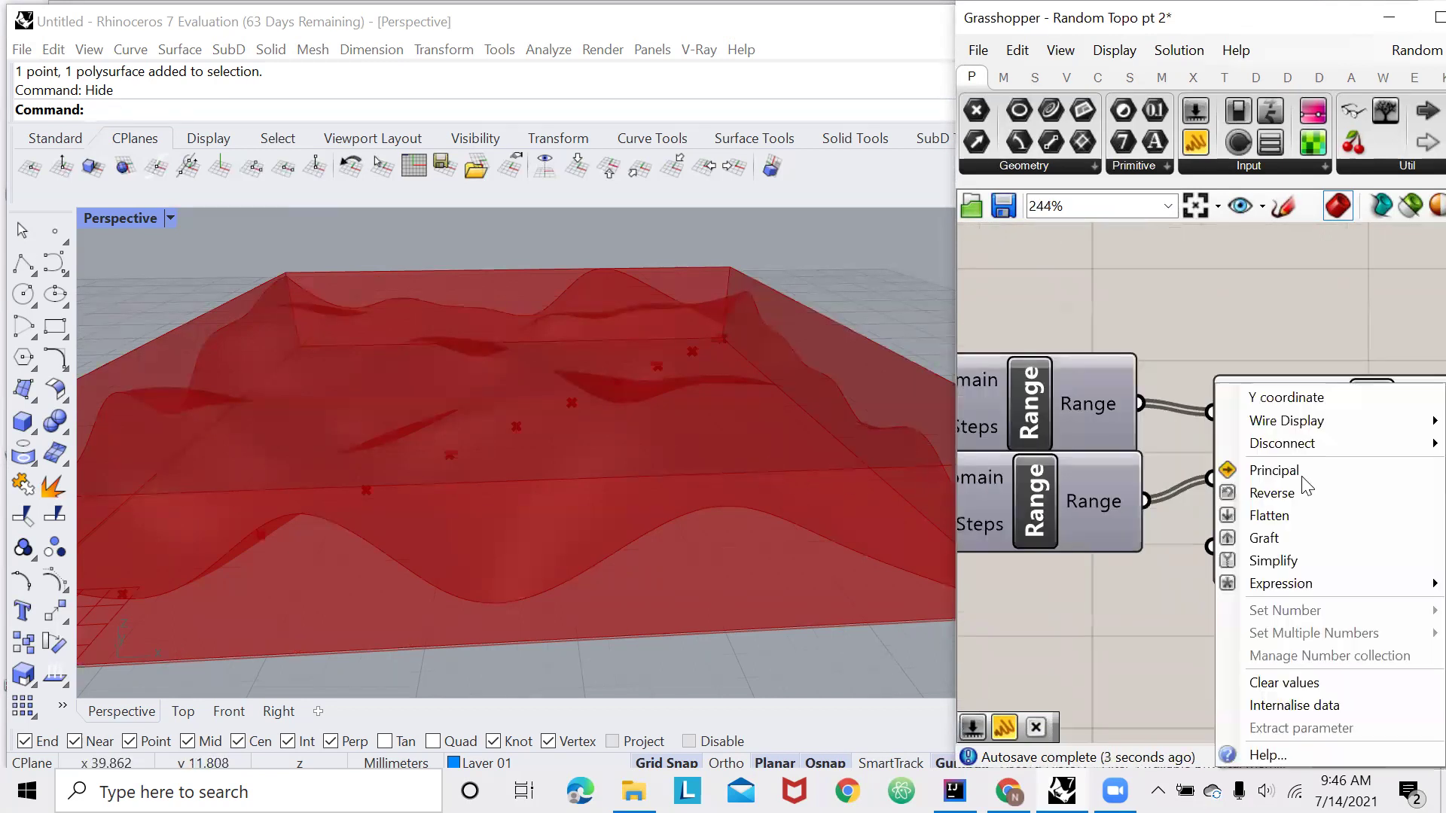
{"action": "left_click", "coordinate": [1269, 536]}
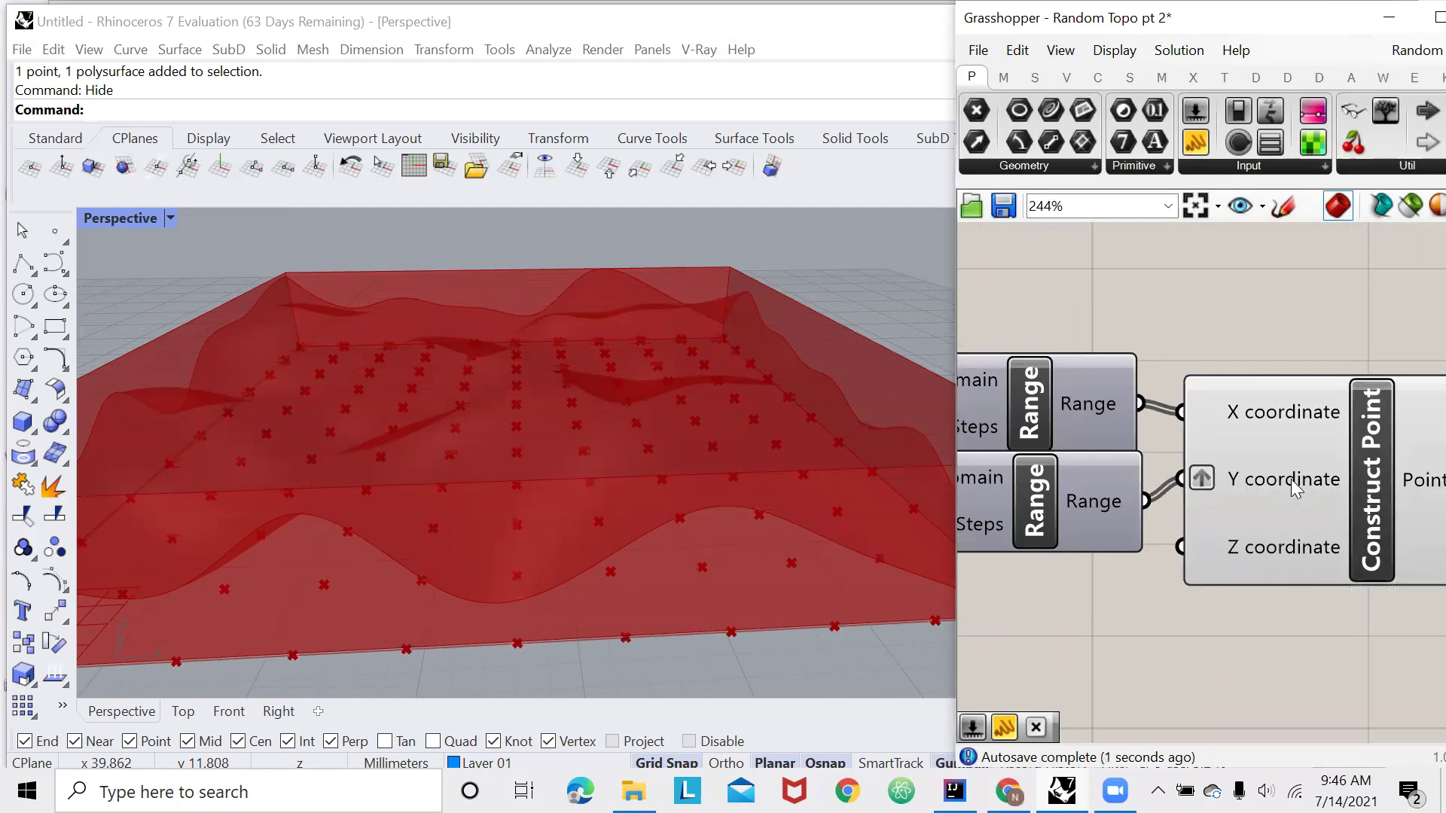
{"action": "mouse_move", "coordinate": [1295, 488]}
{"action": "mouse_move", "coordinate": [1274, 417]}
{"action": "mouse_move", "coordinate": [468, 374]}
{"action": "right_mouse_down"}
{"action": "mouse_move", "coordinate": [475, 284]}
{"action": "mouse_move", "coordinate": [455, 358]}
{"action": "right_mouse_up"}
{"action": "scroll", "coordinate": [1356, 421], "scroll_direction": "down", "scroll_amount": 3}
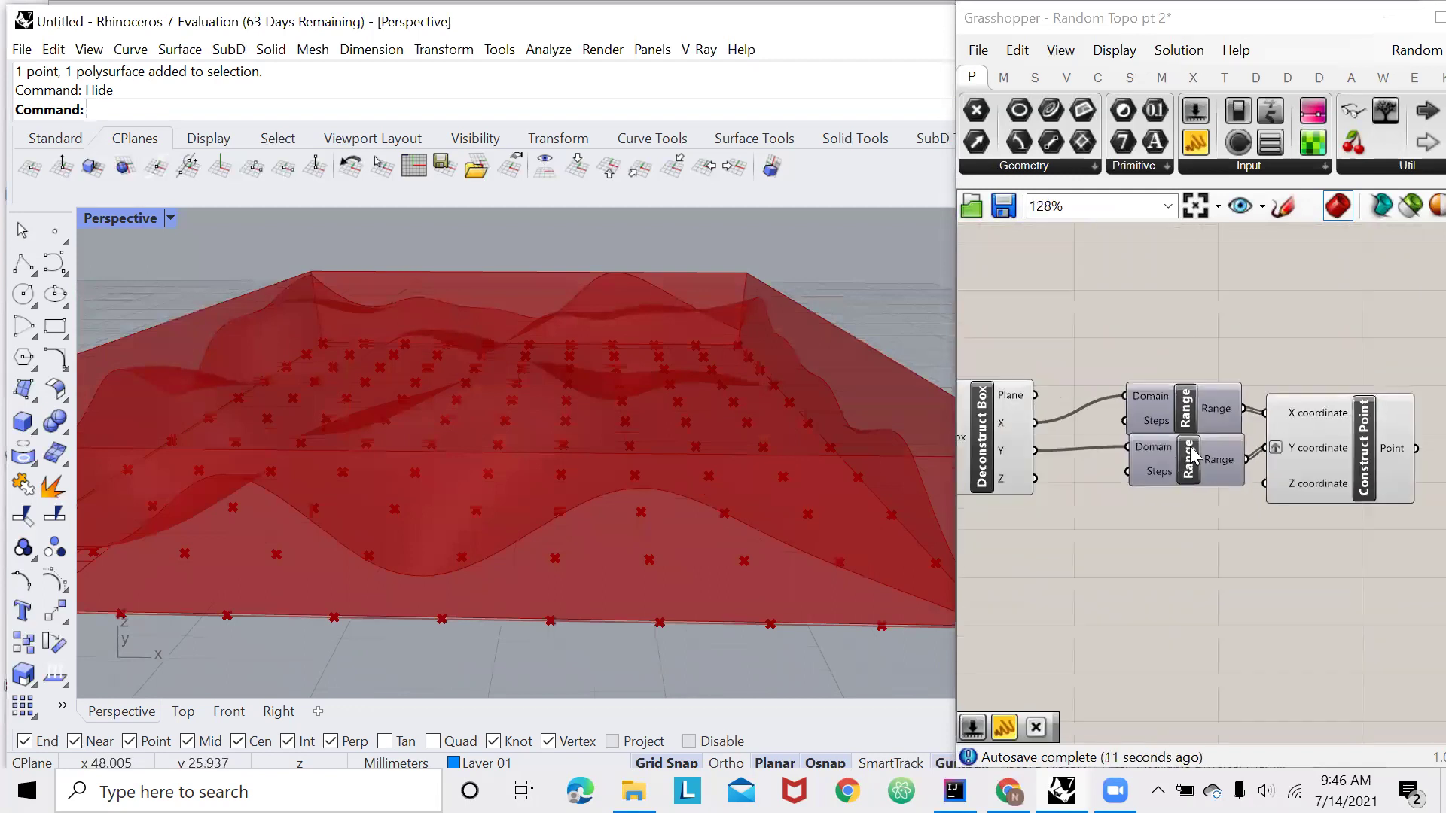
{"action": "scroll", "coordinate": [1308, 414], "scroll_direction": "down", "scroll_amount": 1}
{"action": "scroll", "coordinate": [1108, 420], "scroll_direction": "down", "scroll_amount": 2}
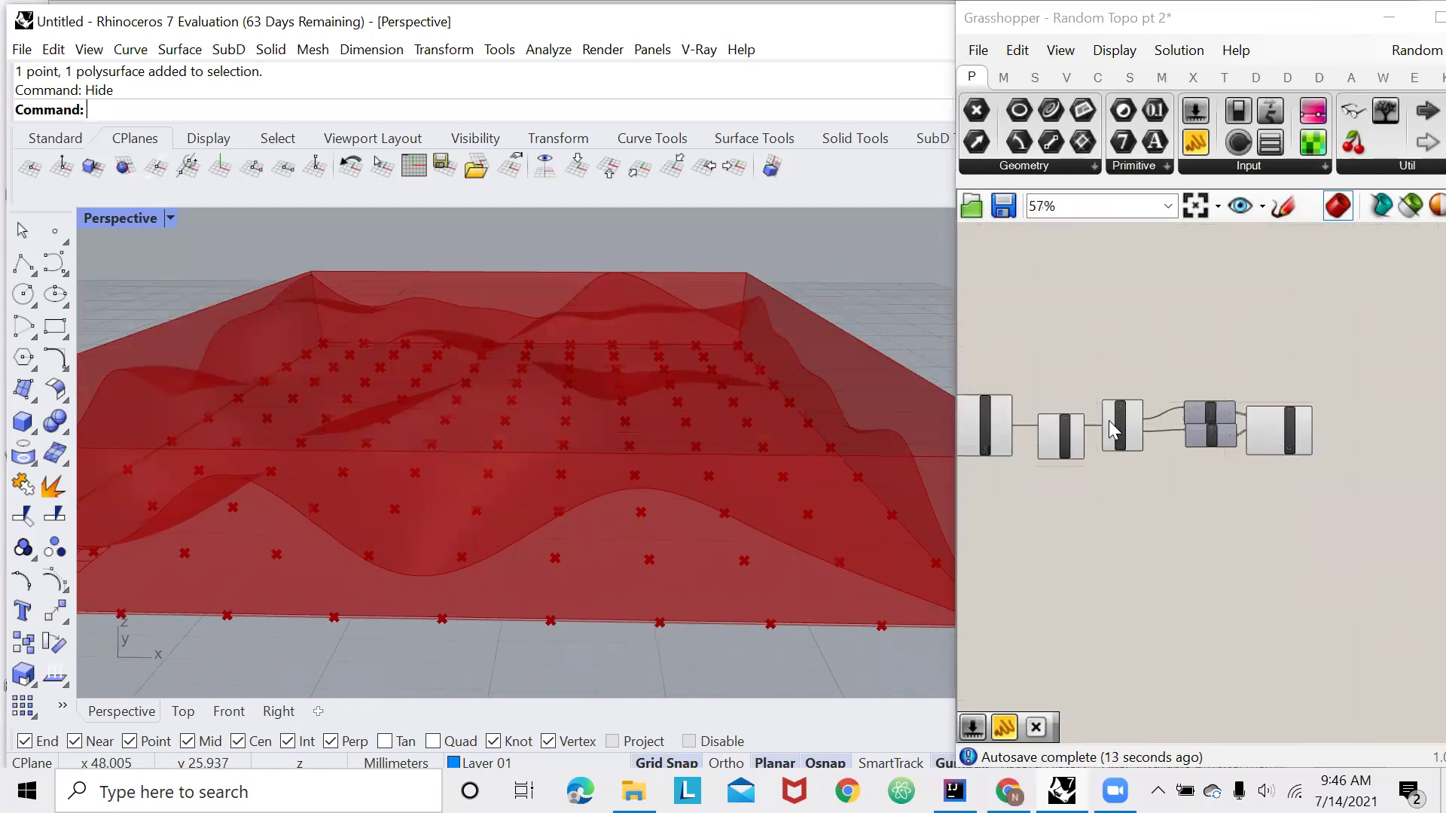
{"action": "scroll", "coordinate": [1054, 421], "scroll_direction": "up", "scroll_amount": 2}
Turn preview off for Bounding Box and Deconstruct Box to hide the box
{"action": "left_click_drag", "start_coordinate": [1202, 328], "coordinate": [1009, 519]}
{"action": "right_click", "coordinate": [1031, 545]}
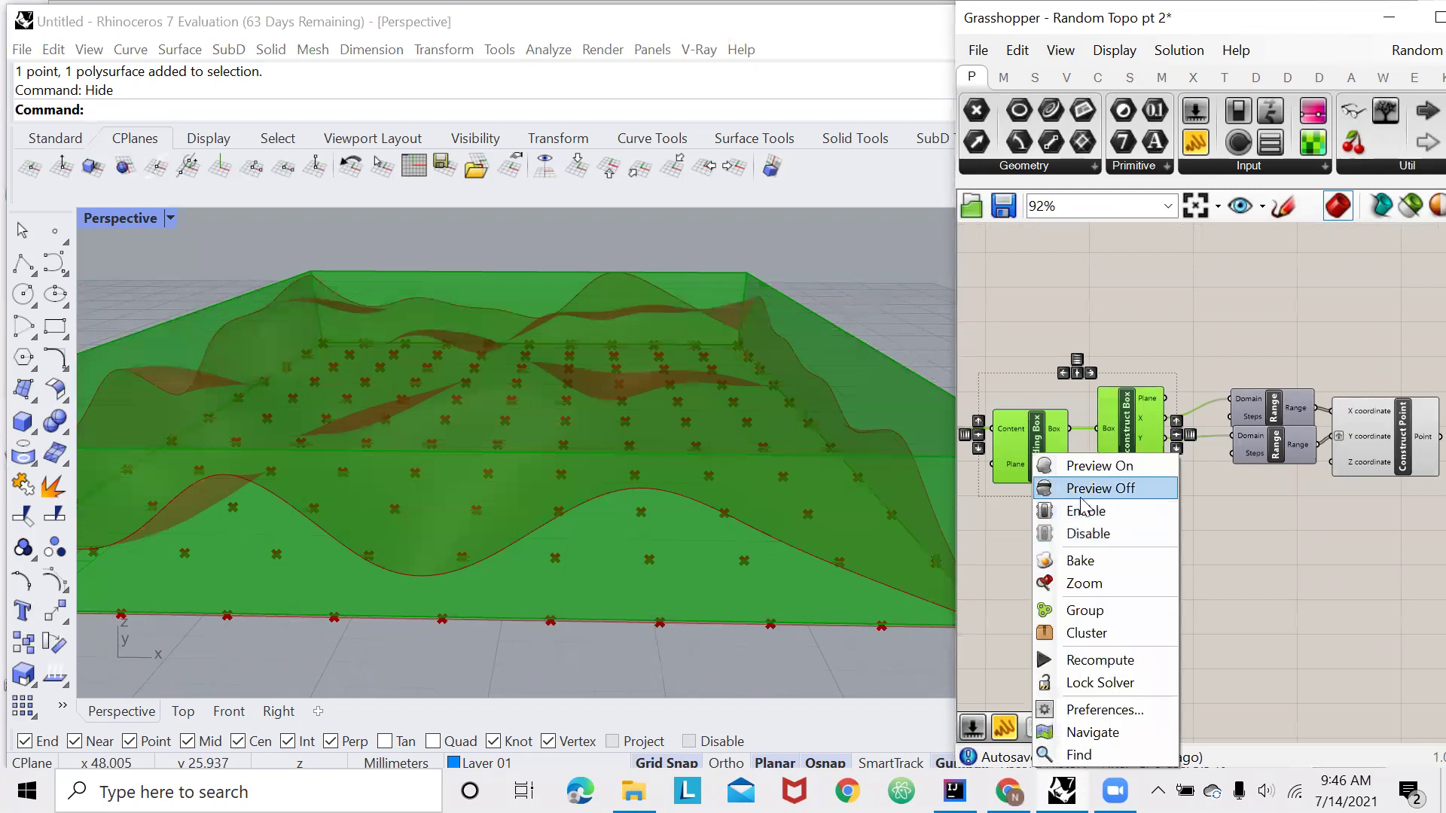
{"action": "left_click", "coordinate": [1096, 486]}
{"action": "right_click_drag", "start_coordinate": [843, 502], "coordinate": [848, 480]}
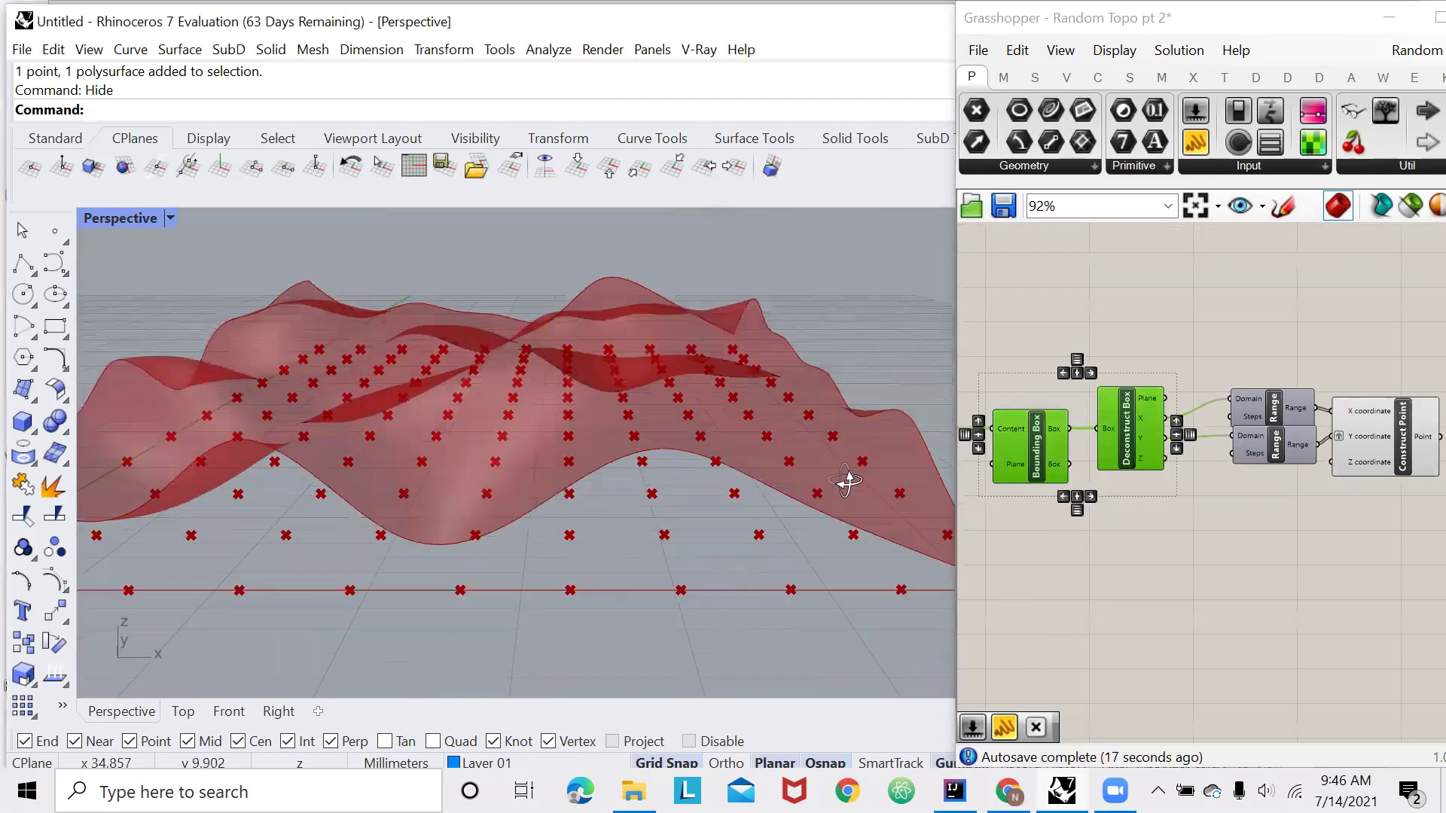
{"action": "left_click", "coordinate": [1222, 515]}
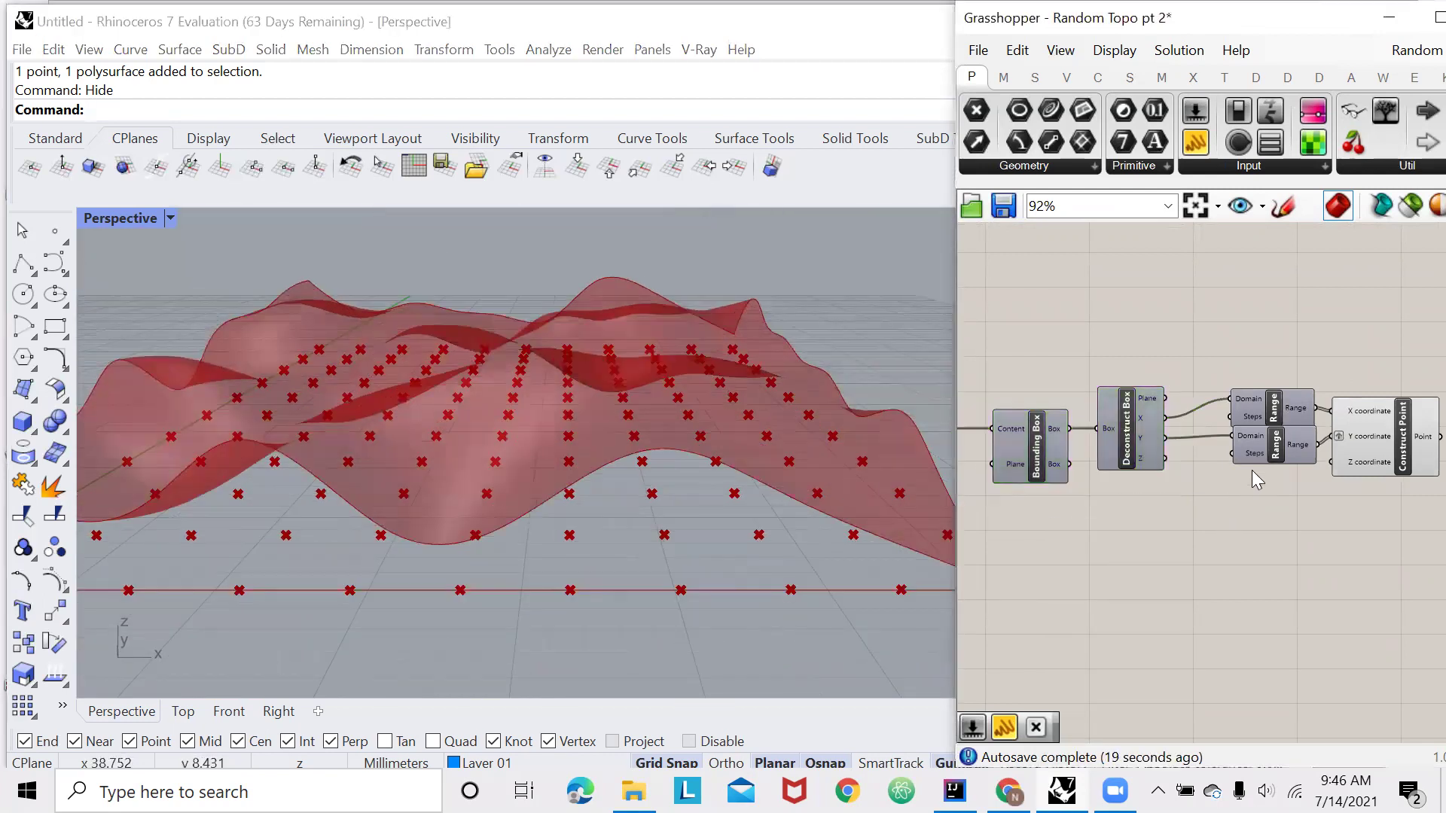
Select both Range components and begin adding a number slider from the canvas search
{"action": "scroll", "coordinate": [1251, 471], "scroll_direction": "up", "scroll_amount": 2}
{"action": "left_click_drag", "start_coordinate": [1314, 304], "coordinate": [1221, 493]}
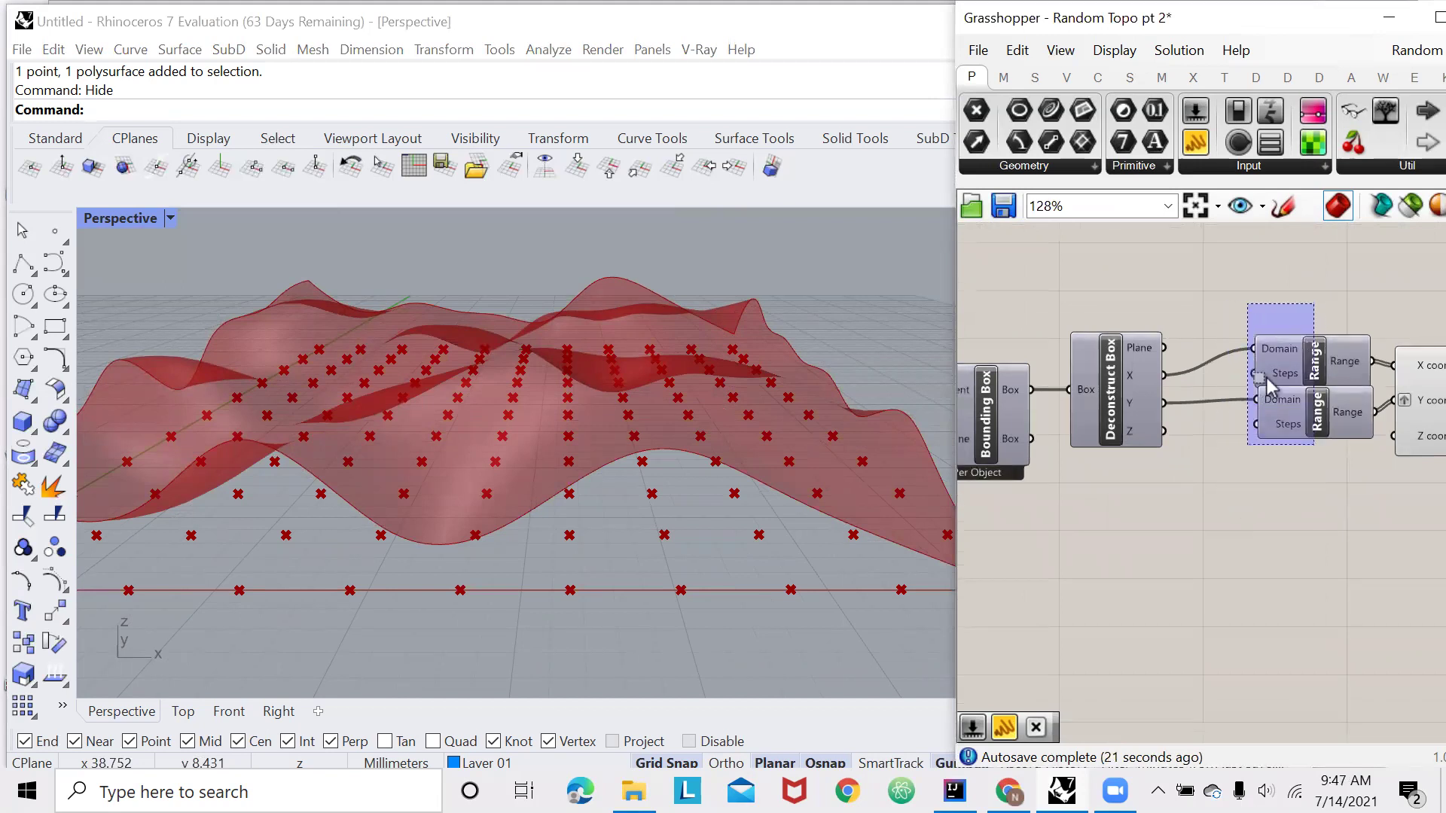
{"action": "double_click", "coordinate": [1196, 554]}
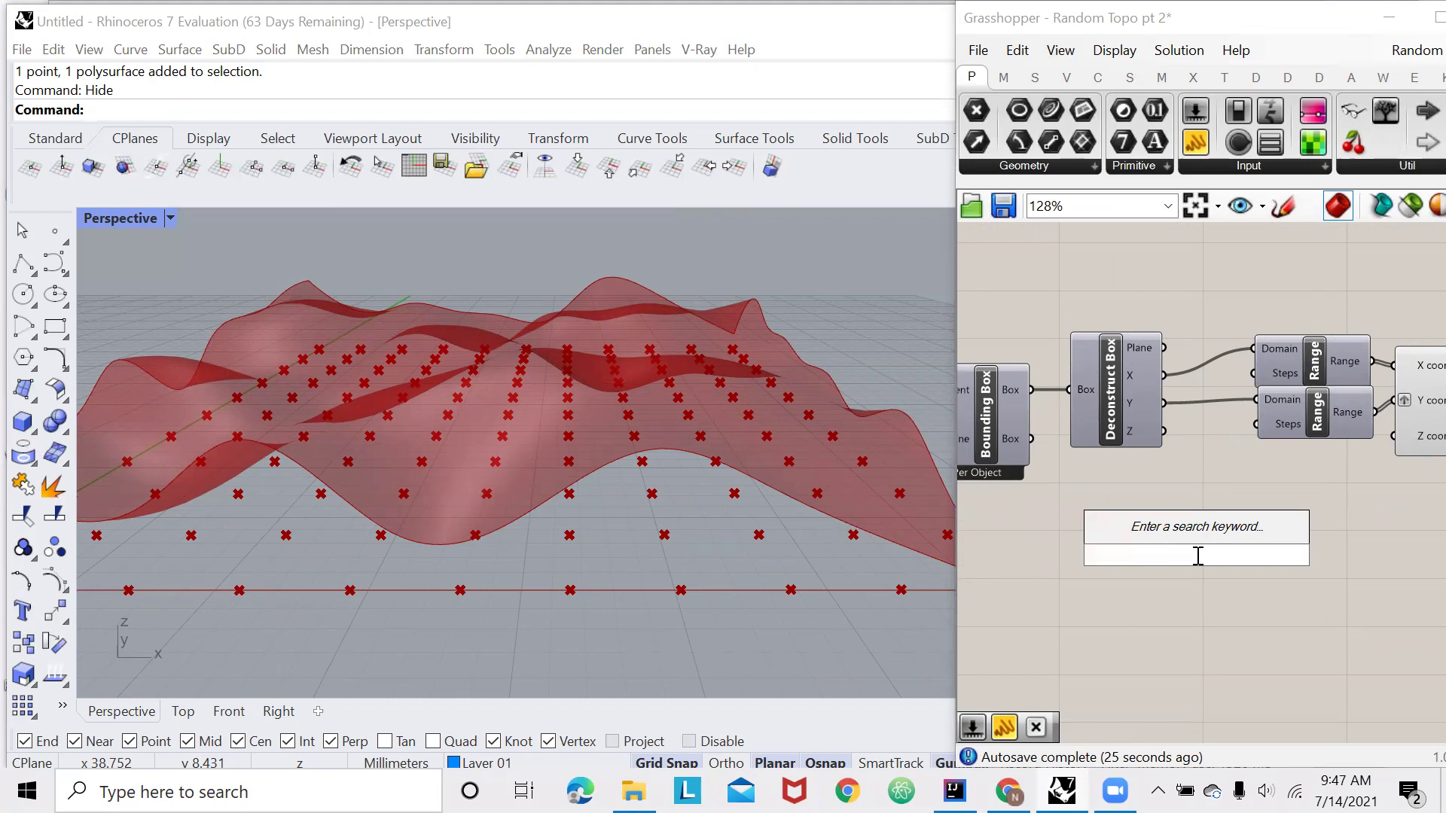
Place a number slider set to 12 and rename it 'Resolution 2'
{"action": "type", "text": "12"}
{"action": "key", "text": "Return"}
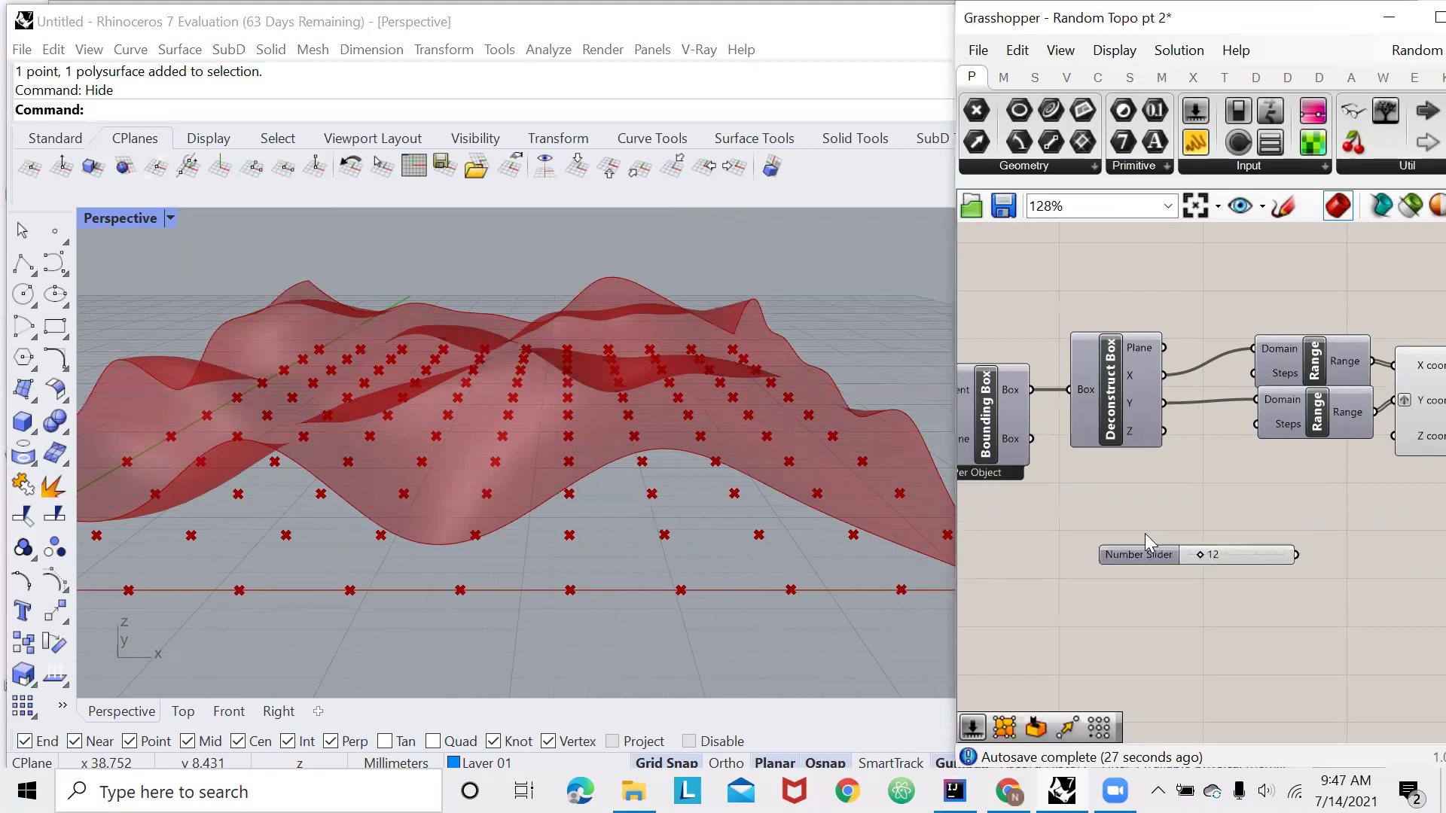
{"action": "right_click", "coordinate": [1140, 559]}
{"action": "left_click_drag", "start_coordinate": [1275, 531], "coordinate": [1082, 505]}
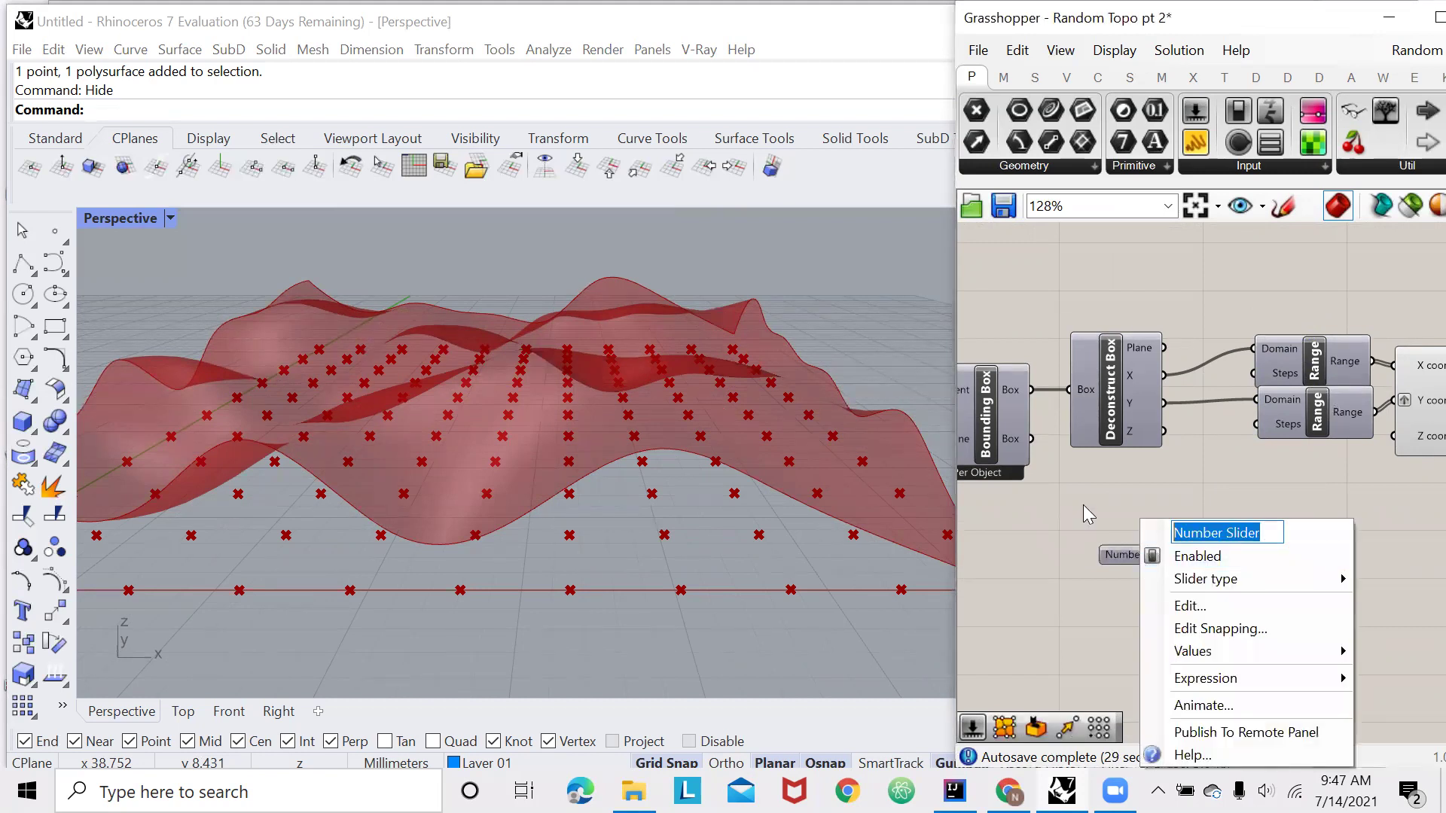
{"action": "type", "text": "Resolution"}
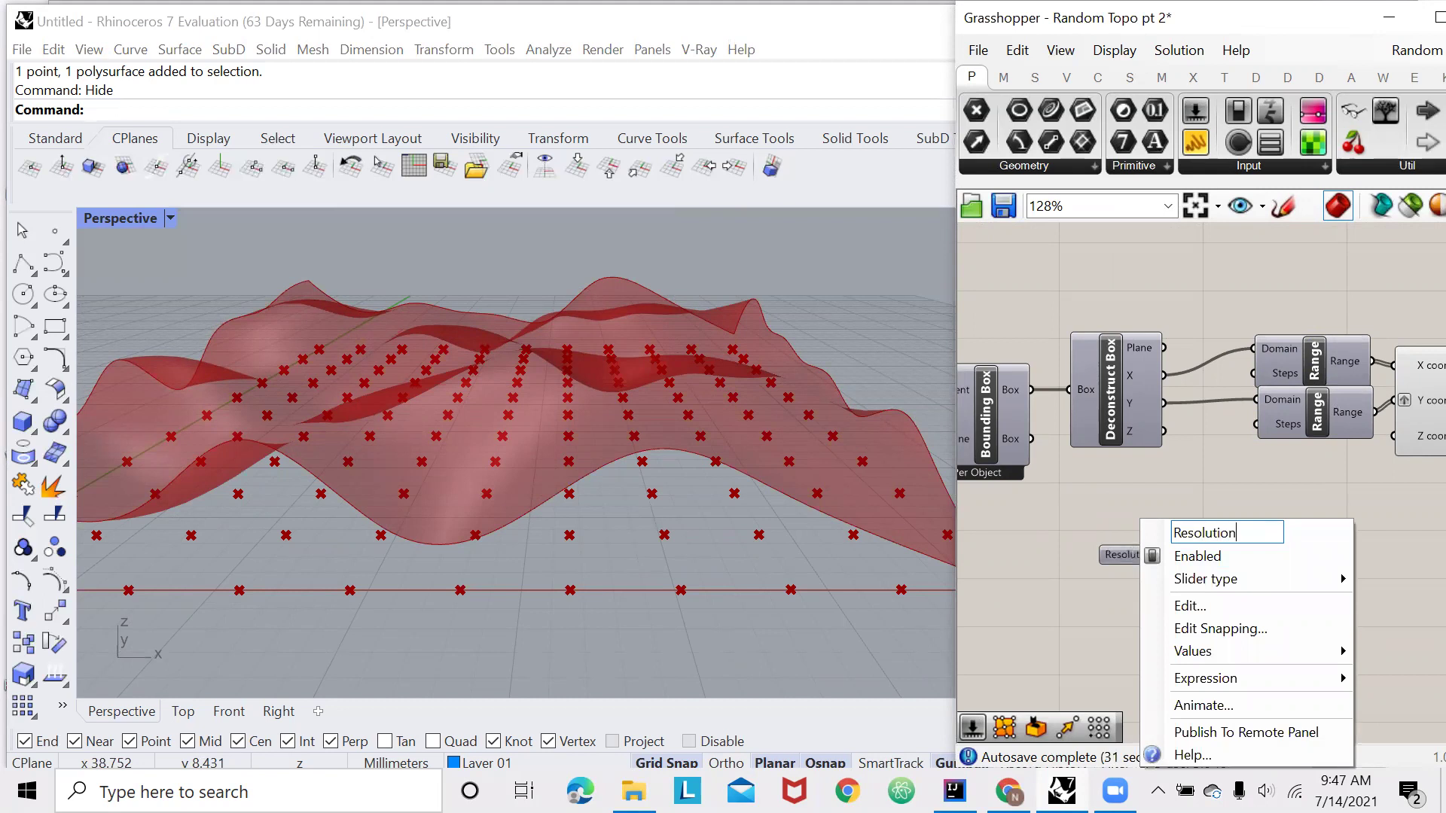
{"action": "type", "text": " 2"}
{"action": "key", "text": "Return"}
Feed Resolution 2 into both Range Steps inputs, lower it to 20, and move it left
{"action": "left_click_drag", "start_coordinate": [1297, 554], "coordinate": [1255, 374]}
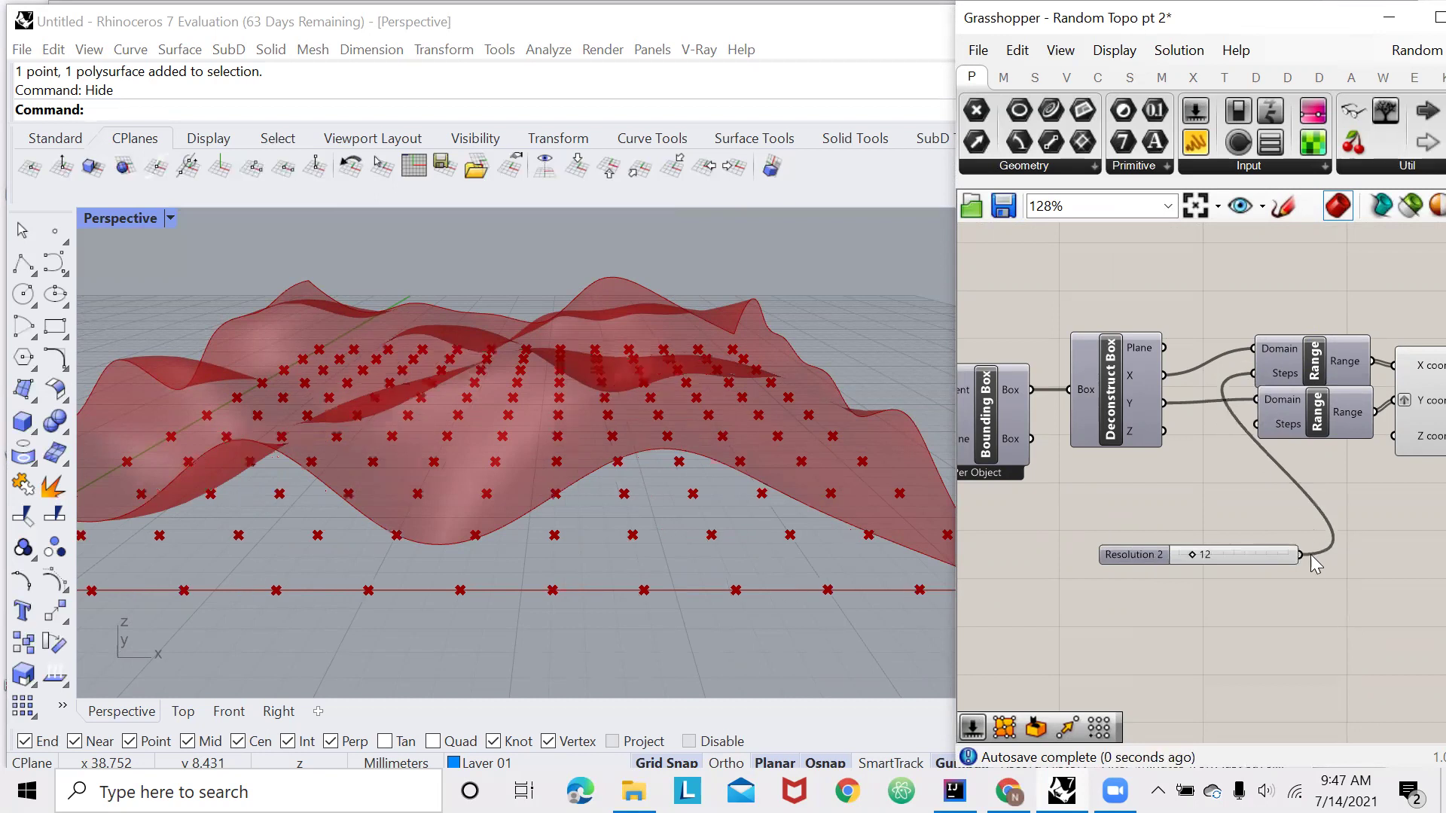
{"action": "left_click_drag", "start_coordinate": [1300, 554], "coordinate": [1257, 425]}
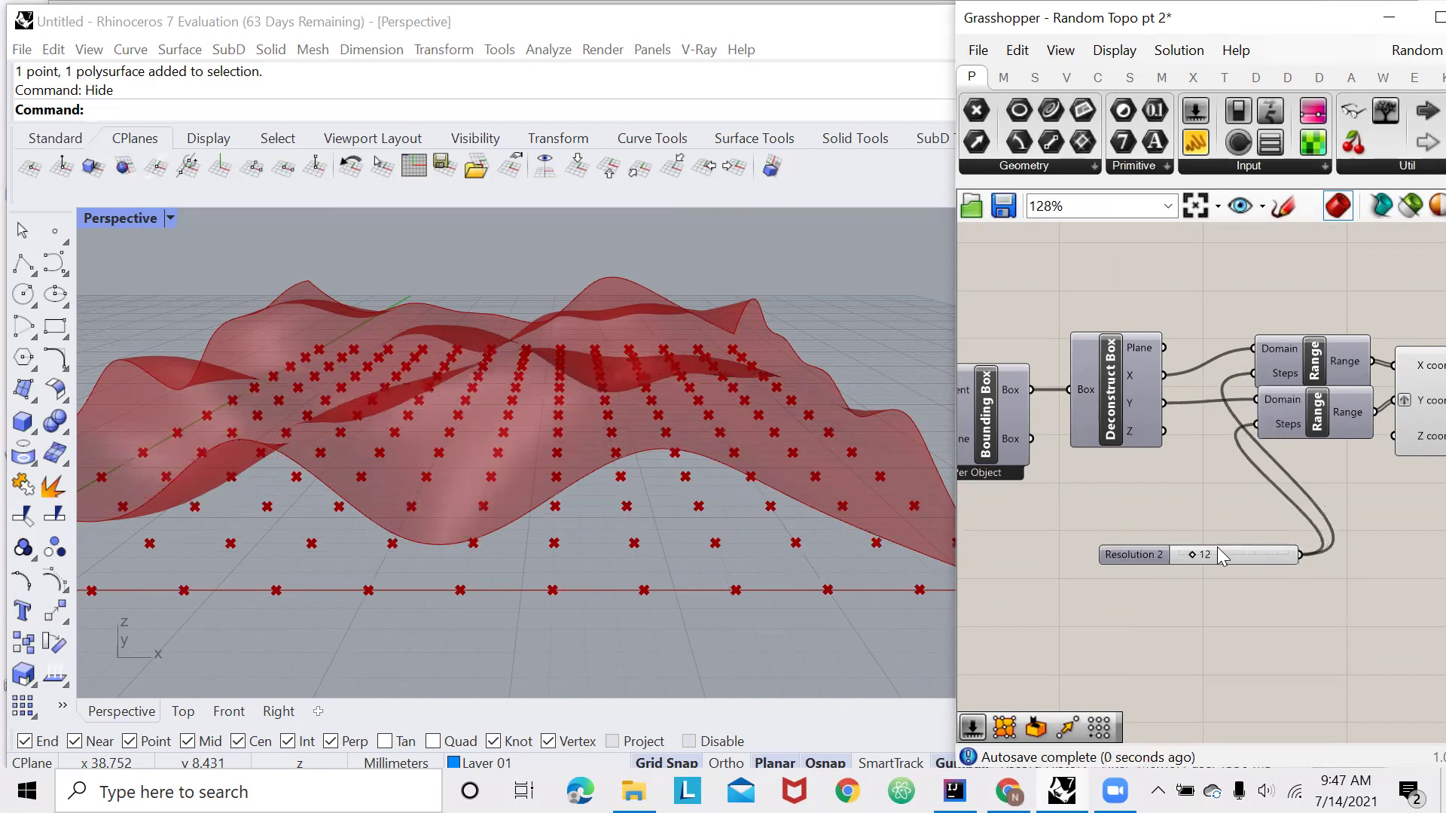
{"action": "left_click_drag", "start_coordinate": [1216, 553], "coordinate": [1126, 536]}
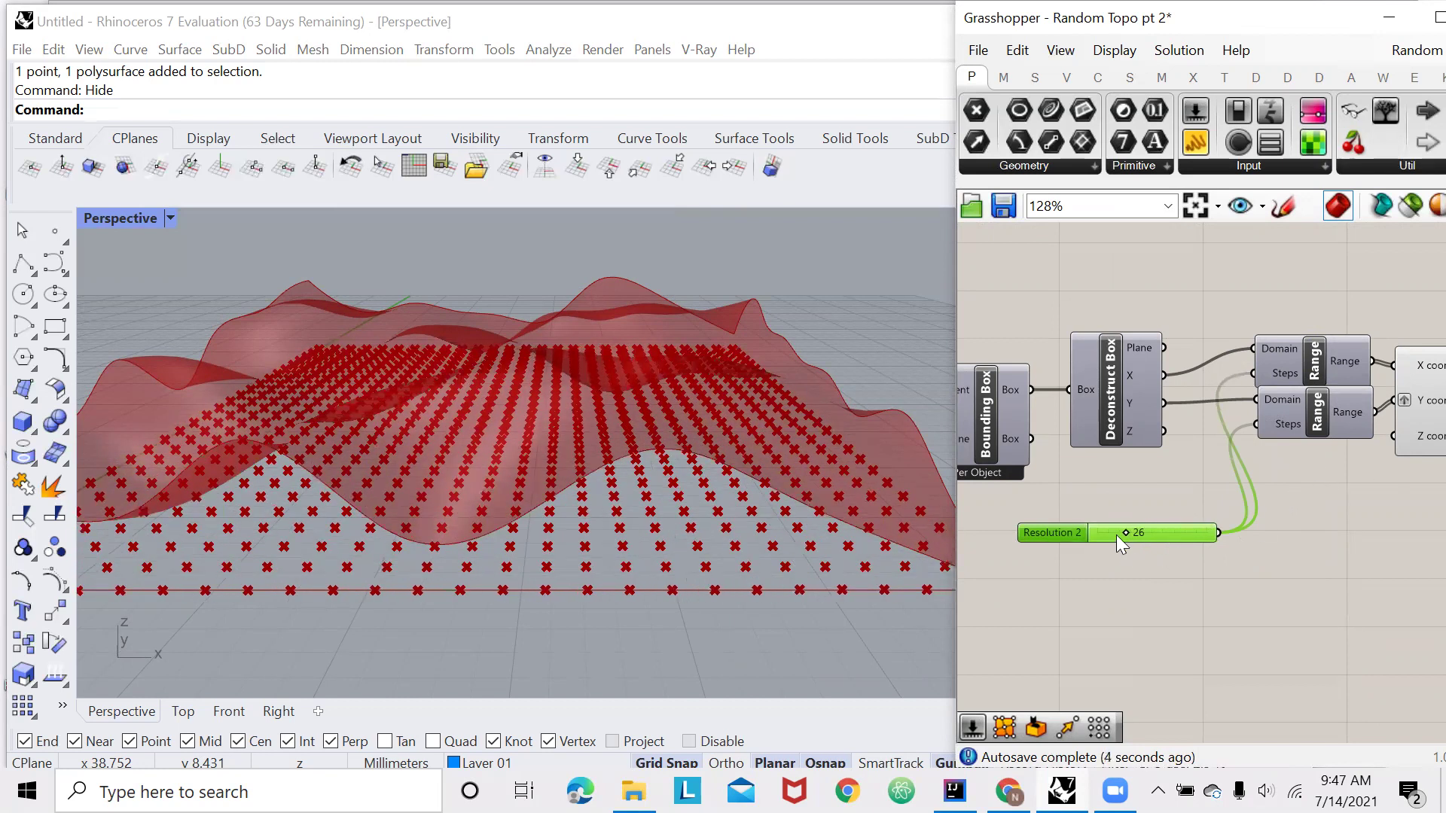
{"action": "left_click_drag", "start_coordinate": [1127, 531], "coordinate": [1118, 535]}
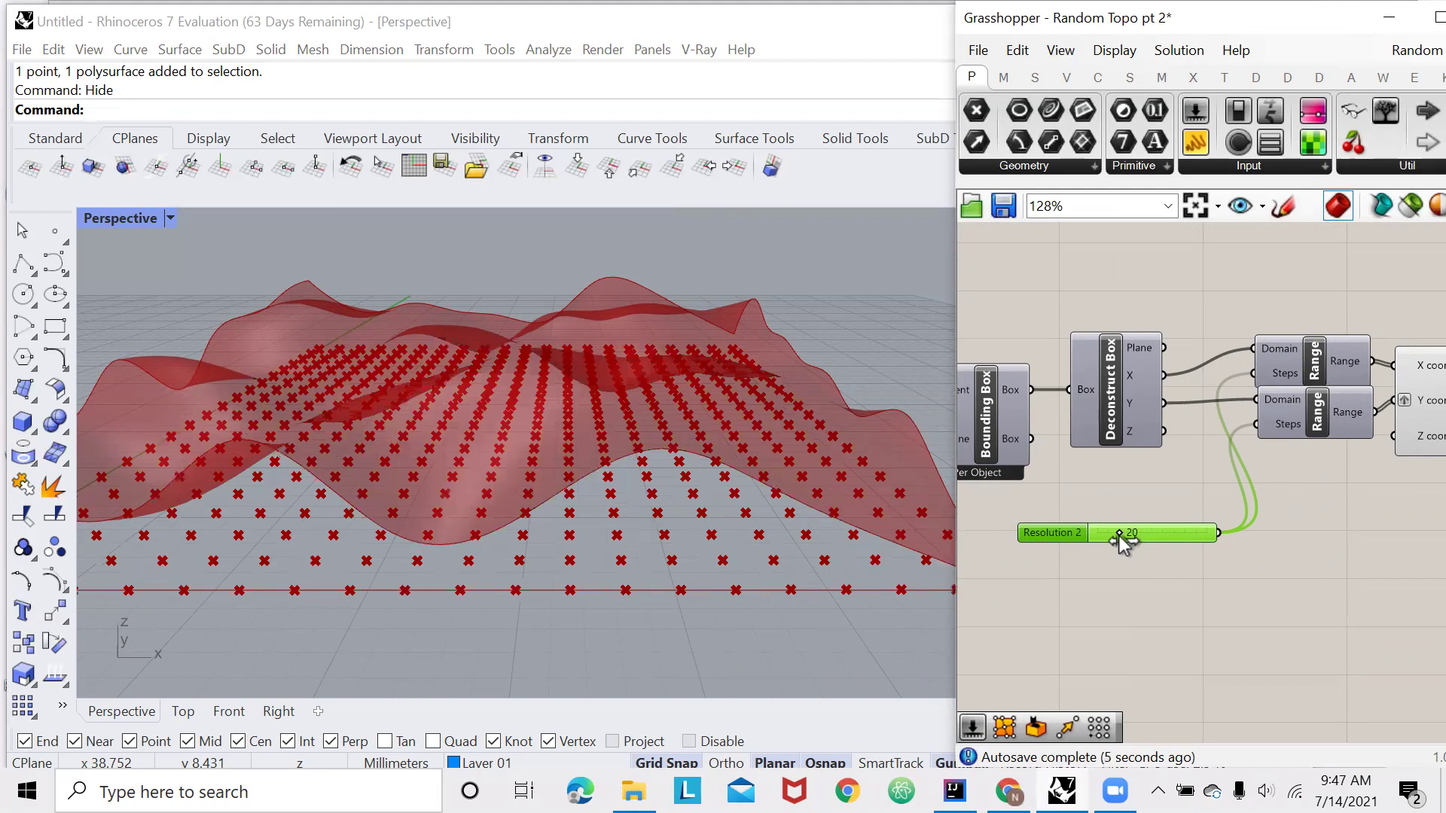
{"action": "left_click", "coordinate": [1182, 568]}
{"action": "scroll", "coordinate": [1104, 529], "scroll_direction": "down", "scroll_amount": 3}
{"action": "scroll", "coordinate": [1105, 548], "scroll_direction": "up", "scroll_amount": 5}
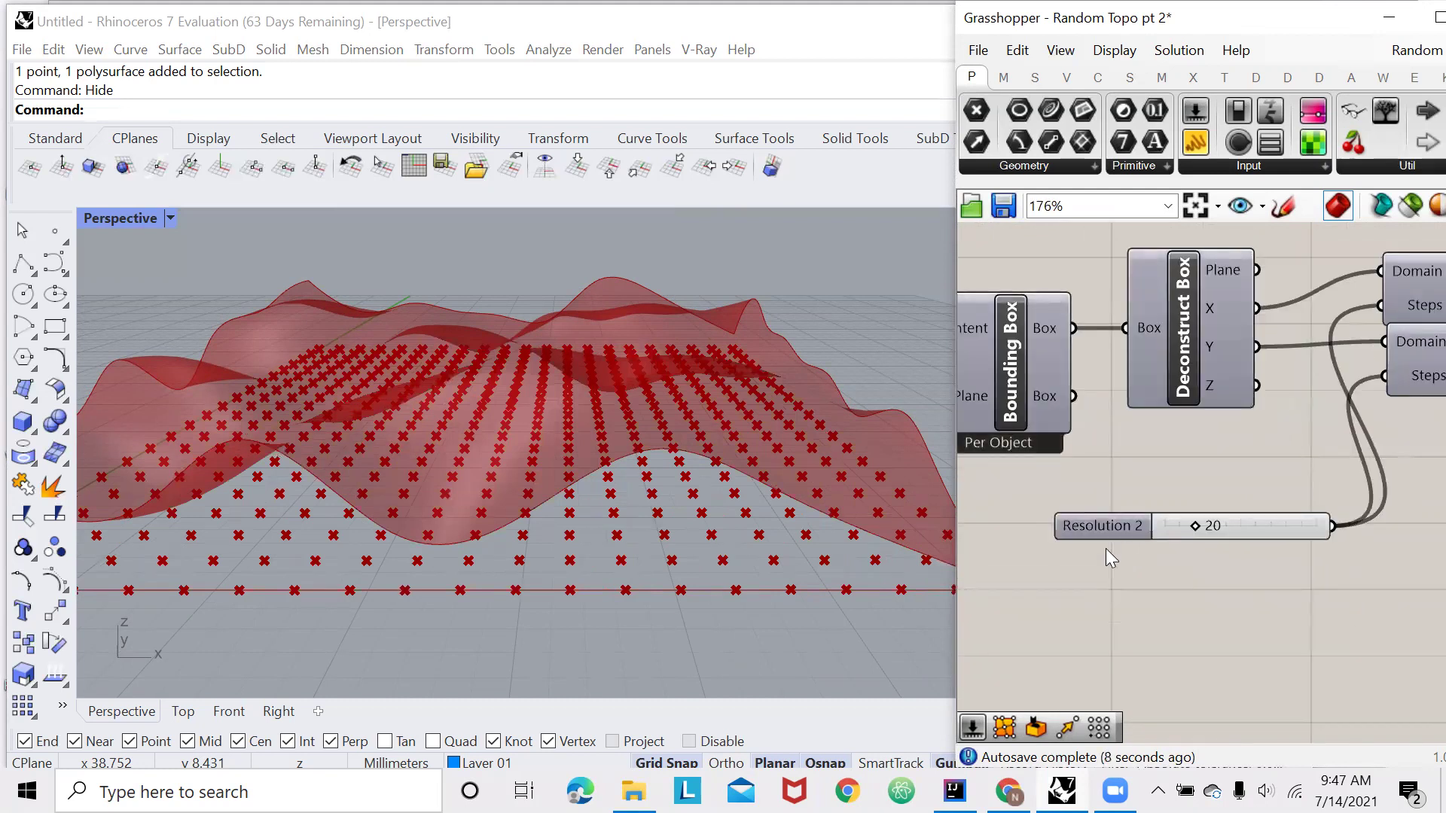
{"action": "scroll", "coordinate": [1089, 531], "scroll_direction": "down", "scroll_amount": 3}
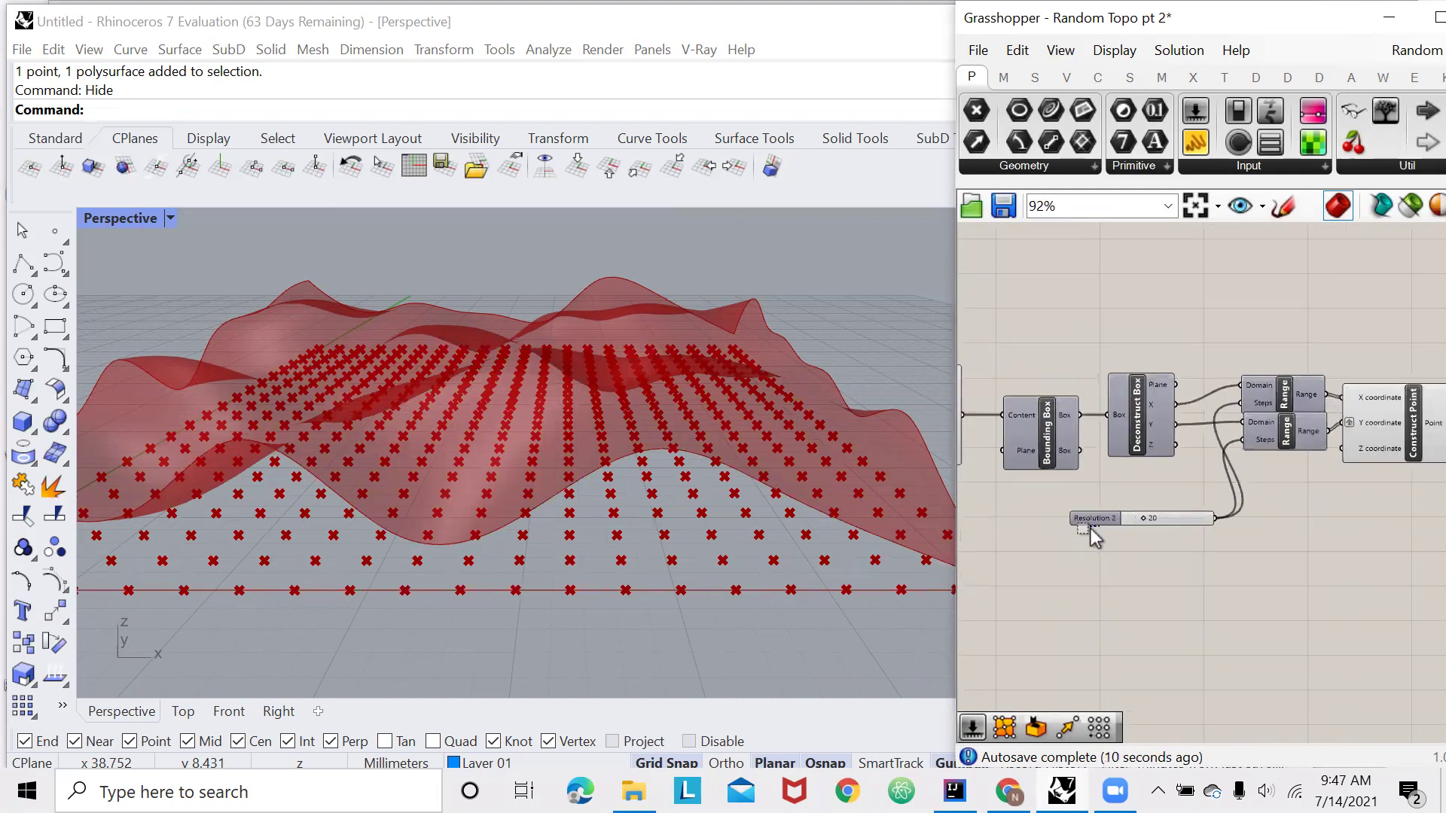
{"action": "left_click_drag", "start_coordinate": [1097, 521], "coordinate": [1050, 514]}
Add a Project Point component beside Construct Point and feed it the grid points
{"action": "left_click", "coordinate": [1041, 566]}
{"action": "scroll", "coordinate": [1042, 557], "scroll_direction": "down", "scroll_amount": 4}
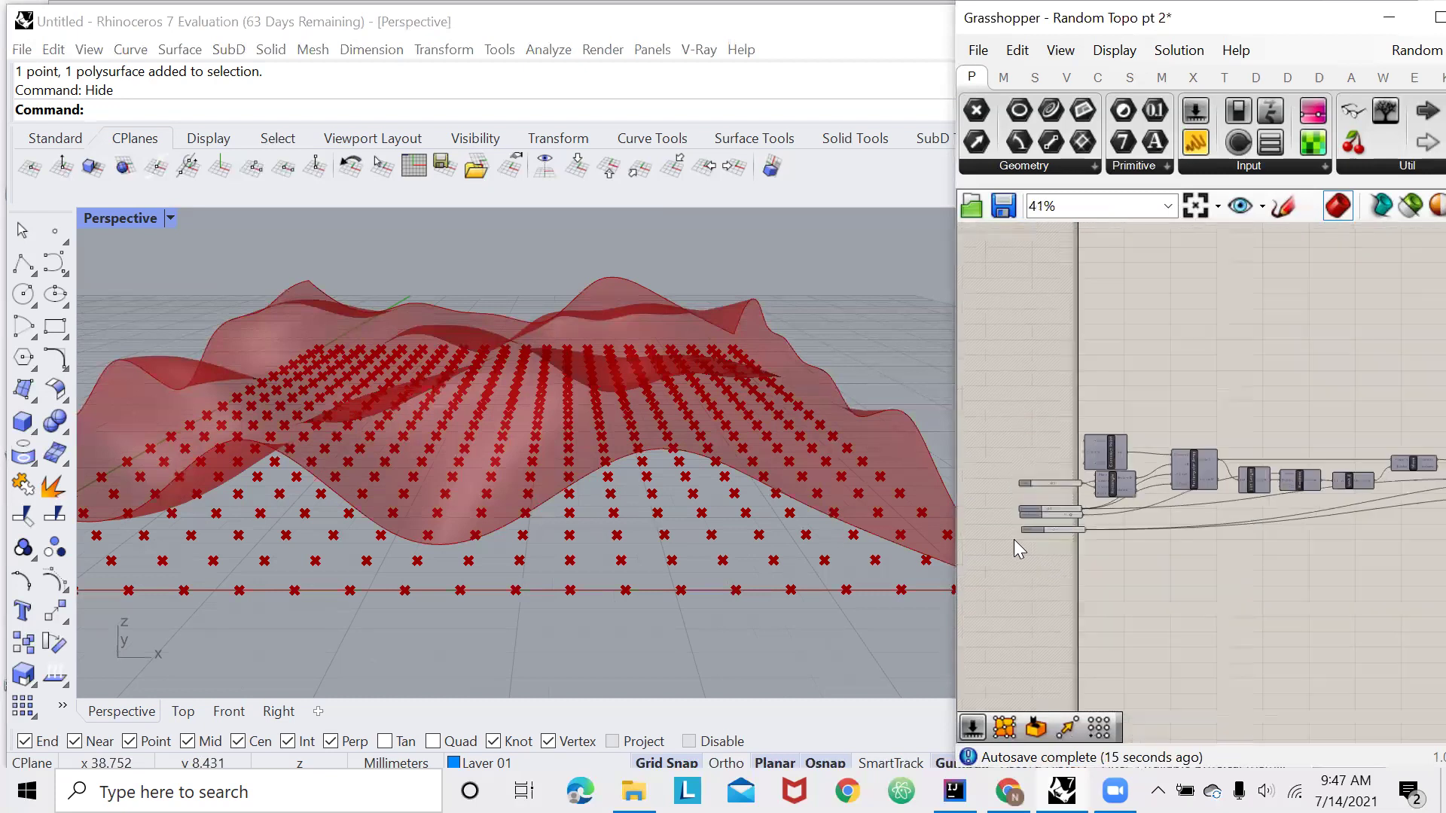
{"action": "scroll", "coordinate": [1325, 527], "scroll_direction": "up", "scroll_amount": 8}
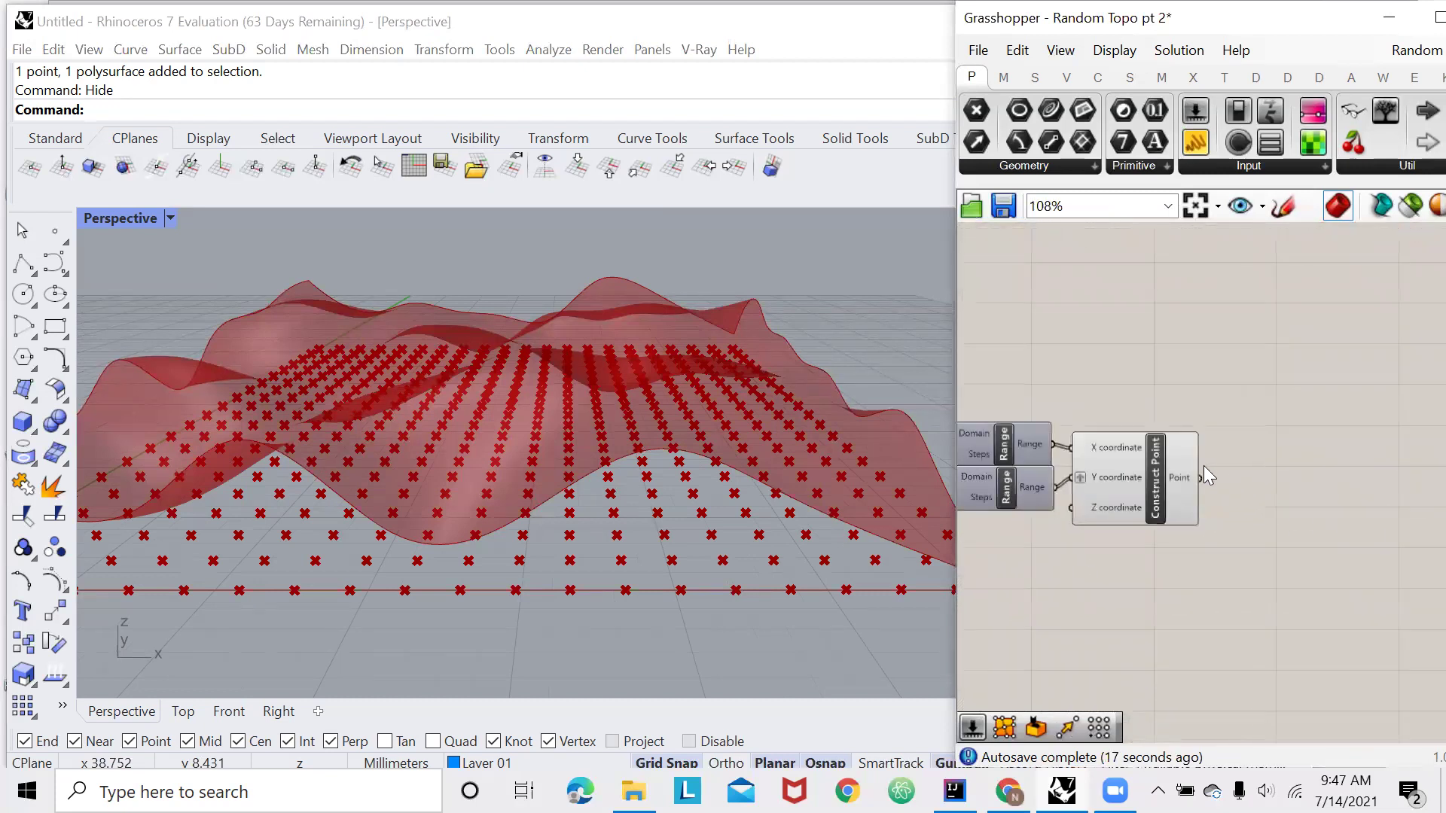
{"action": "double_click", "coordinate": [1271, 469]}
{"action": "type", "text": "project"}
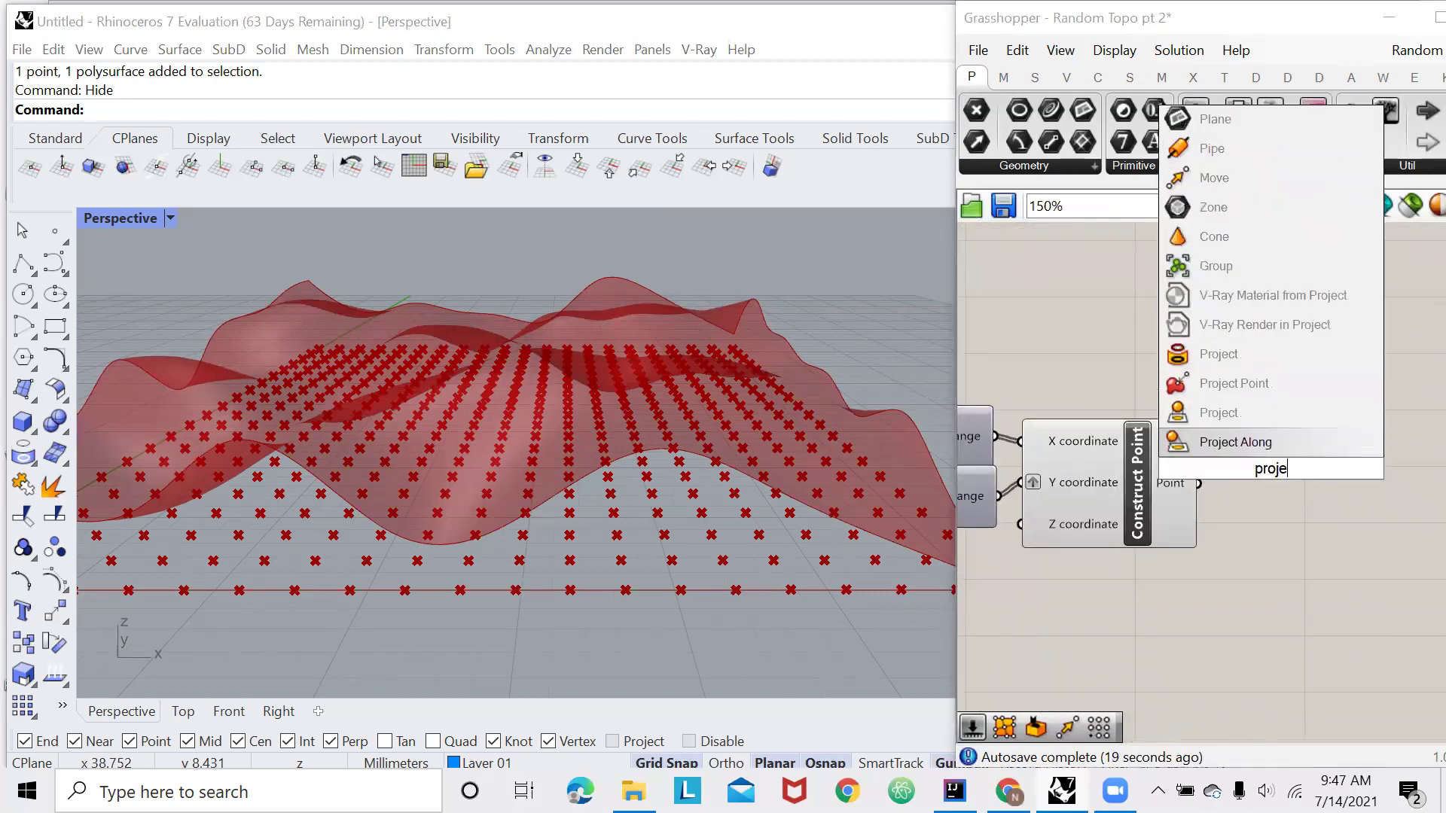
{"action": "left_click", "coordinate": [1275, 383]}
{"action": "left_click_drag", "start_coordinate": [1262, 490], "coordinate": [1360, 547]}
{"action": "left_click_drag", "start_coordinate": [1199, 482], "coordinate": [1303, 497]}
Add a Unit Z vector as Project Point's projection Direction
{"action": "double_click", "coordinate": [1233, 604]}
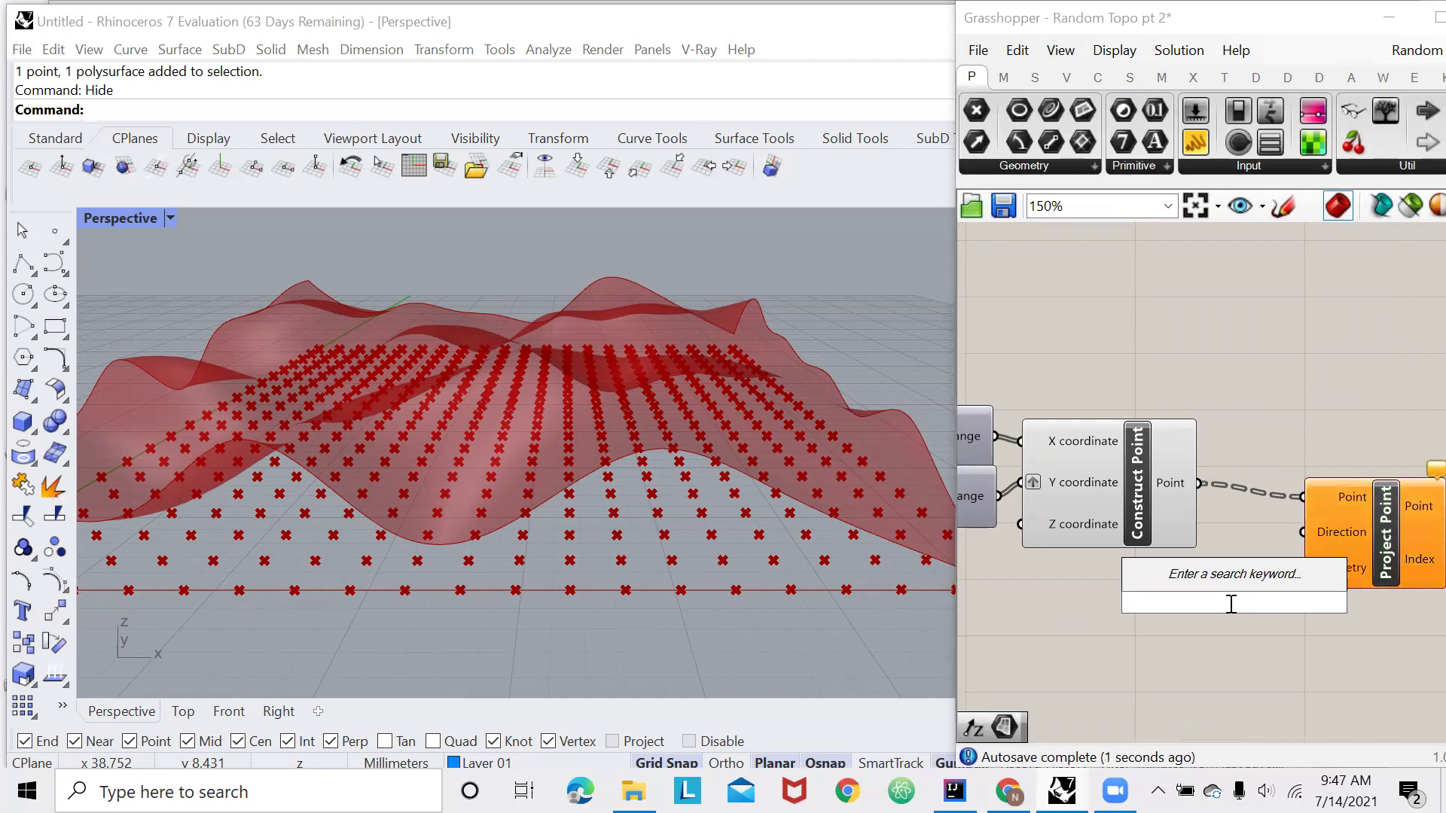
{"action": "type", "text": "unit z"}
{"action": "left_click", "coordinate": [1207, 580]}
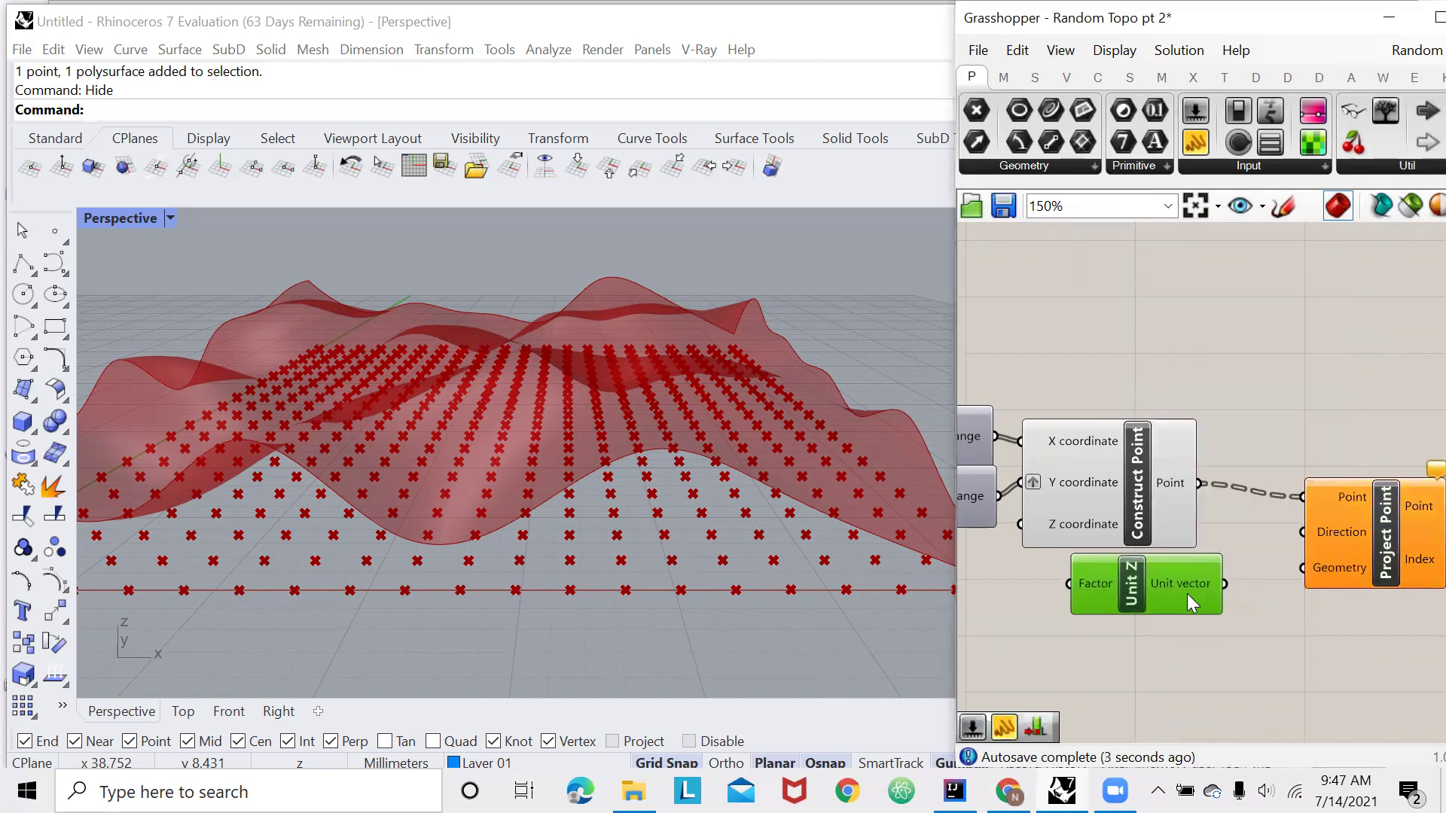
{"action": "left_click_drag", "start_coordinate": [1224, 583], "coordinate": [1294, 533]}
{"action": "scroll", "coordinate": [1190, 482], "scroll_direction": "down", "scroll_amount": 3}
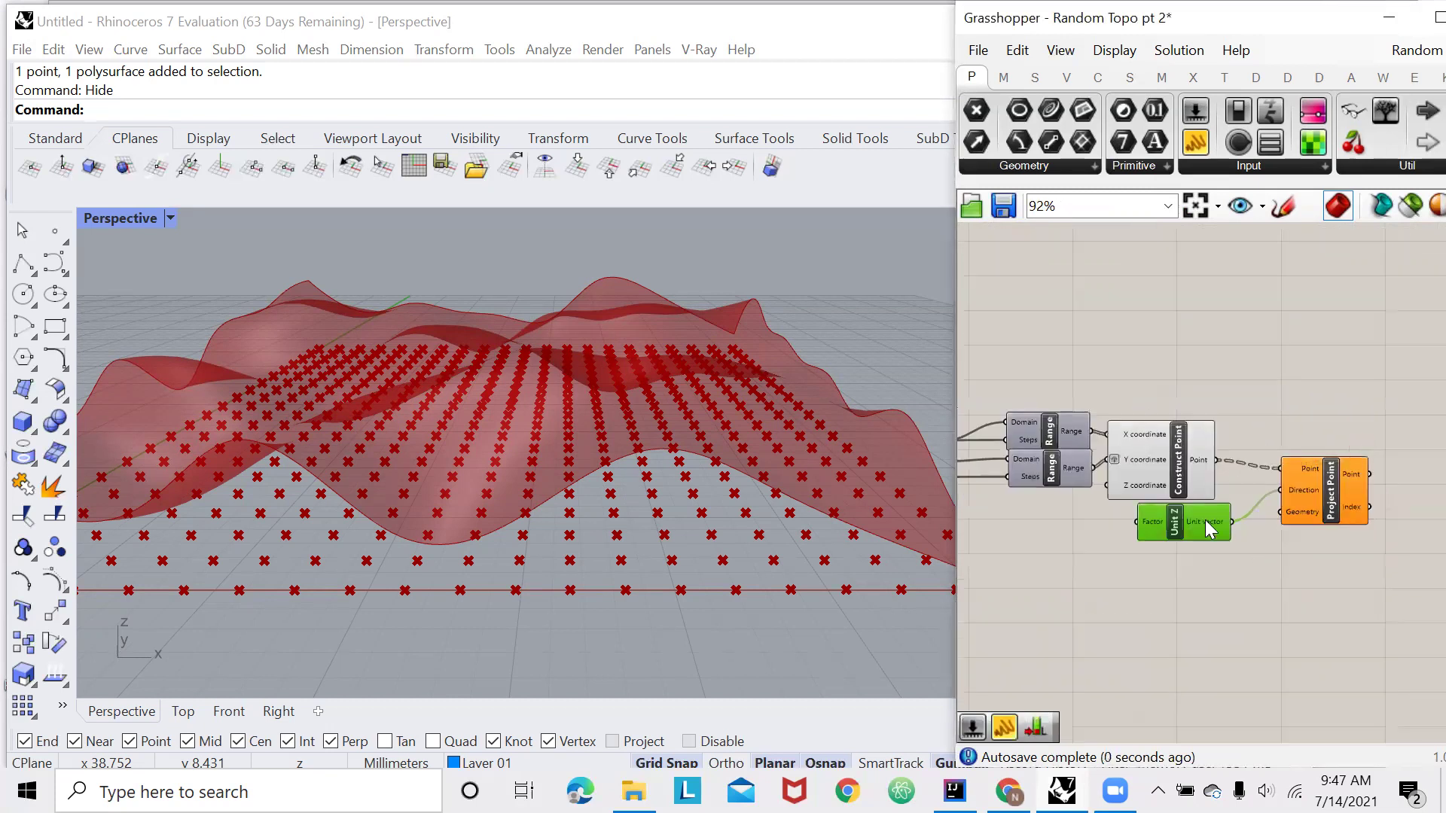
{"action": "scroll", "coordinate": [1189, 553], "scroll_direction": "up", "scroll_amount": 2}
{"action": "scroll", "coordinate": [1219, 572], "scroll_direction": "down", "scroll_amount": 1}
{"action": "scroll", "coordinate": [1272, 543], "scroll_direction": "up", "scroll_amount": 2}
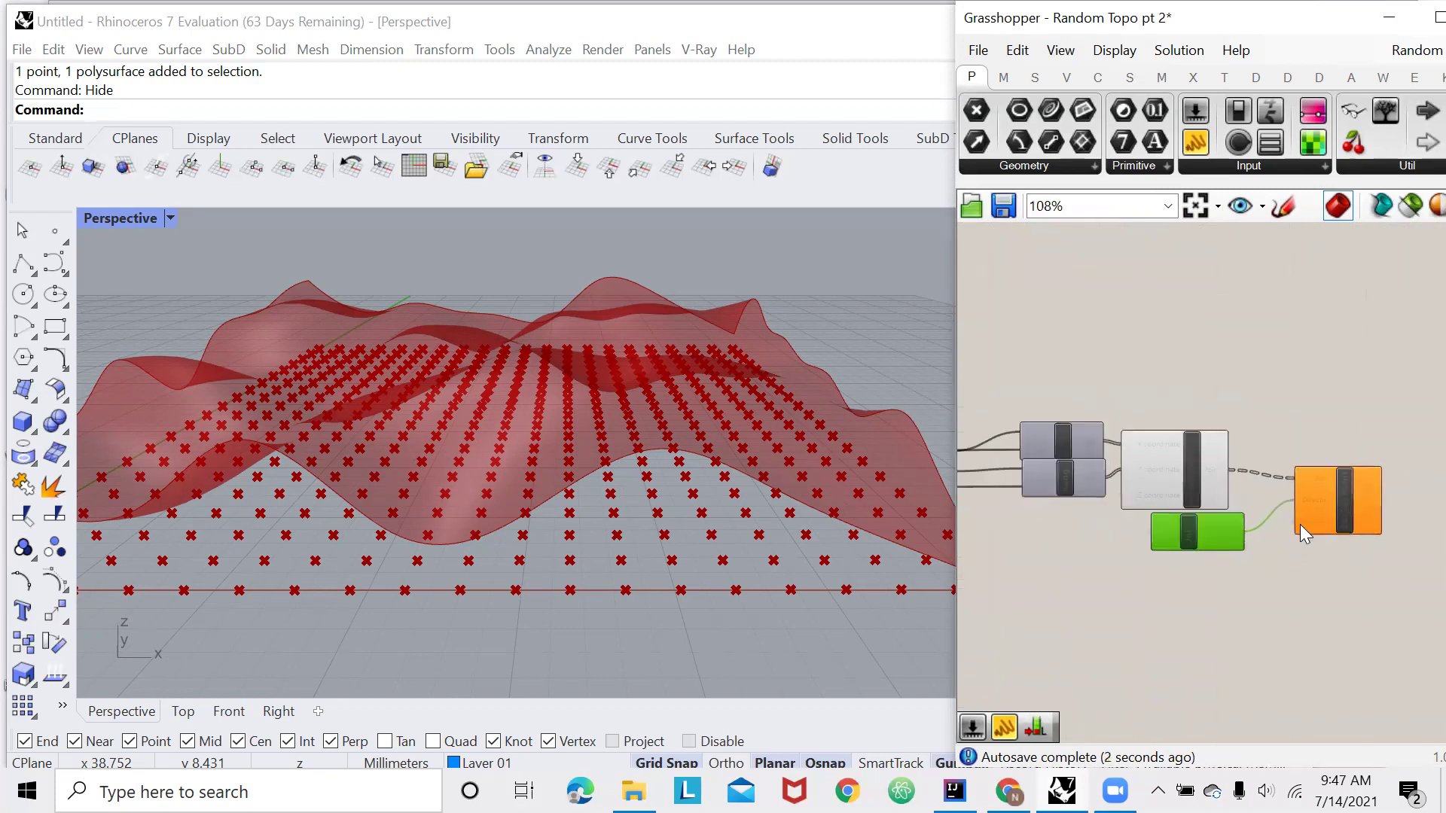
Connect the terrain surface to Project Point's Geometry input so points land on it
{"action": "left_click_drag", "start_coordinate": [1289, 522], "coordinate": [1334, 451]}
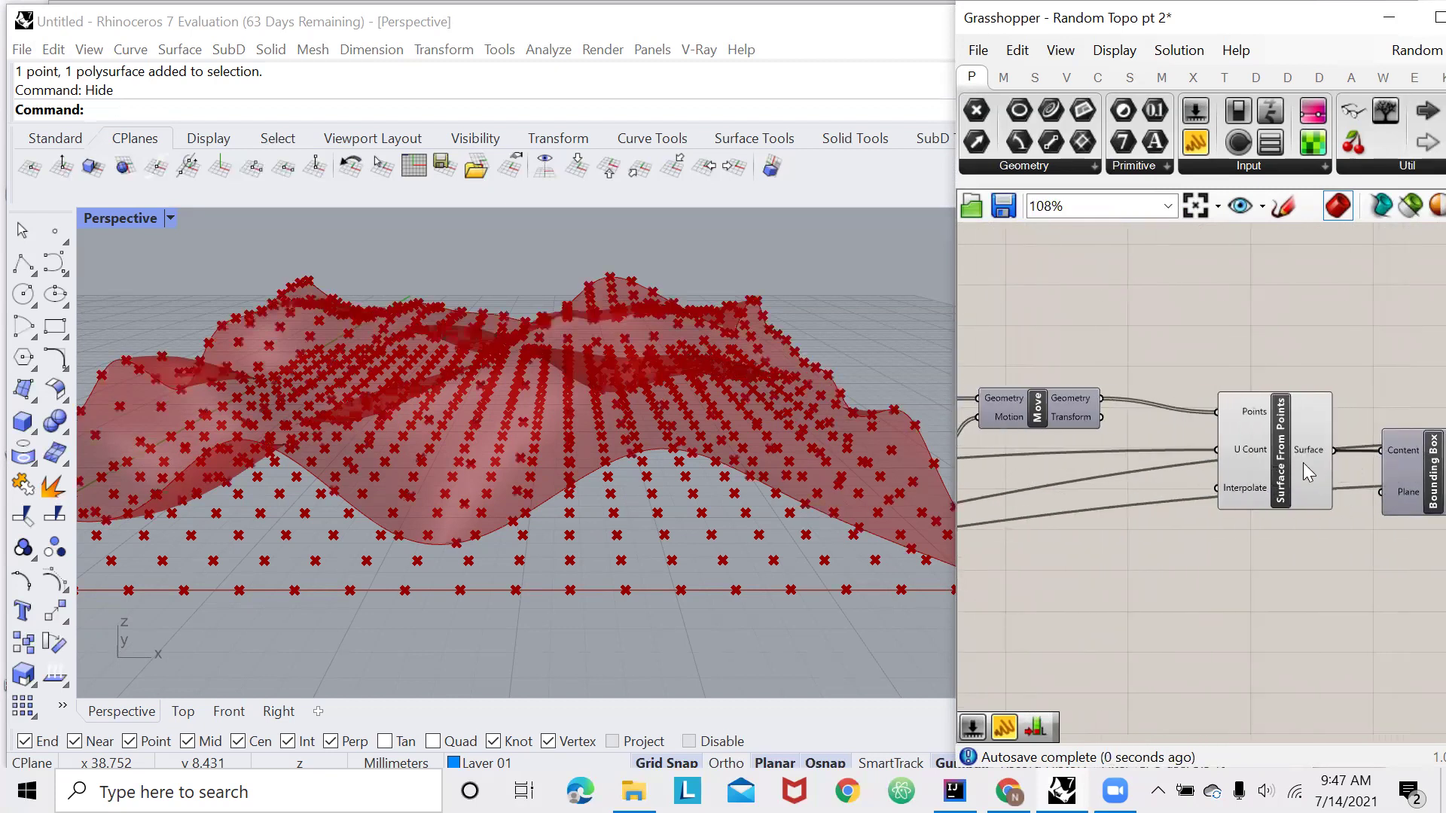
{"action": "mouse_move", "coordinate": [743, 412]}
{"action": "right_mouse_down"}
{"action": "mouse_move", "coordinate": [736, 461]}
{"action": "mouse_move", "coordinate": [747, 382]}
{"action": "mouse_move", "coordinate": [741, 433]}
{"action": "right_mouse_up"}
{"action": "scroll", "coordinate": [1301, 360], "scroll_direction": "down", "scroll_amount": 2}
{"action": "scroll", "coordinate": [1152, 391], "scroll_direction": "down", "scroll_amount": 3}
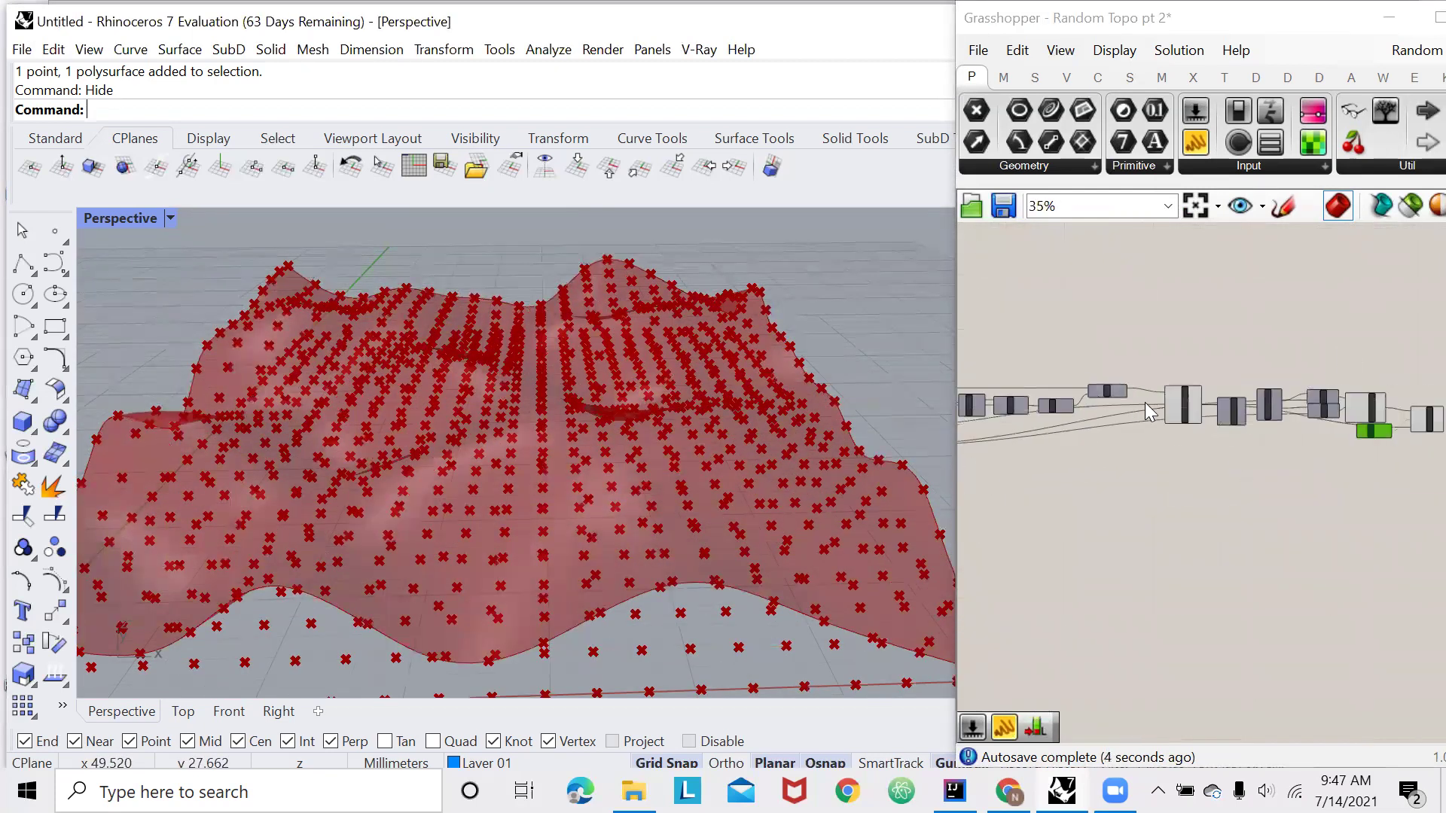
{"action": "scroll", "coordinate": [1178, 410], "scroll_direction": "up", "scroll_amount": 4}
Turn off the preview of the four flat-grid components and inspect the projected points
{"action": "left_click_drag", "start_coordinate": [1278, 303], "coordinate": [1005, 490]}
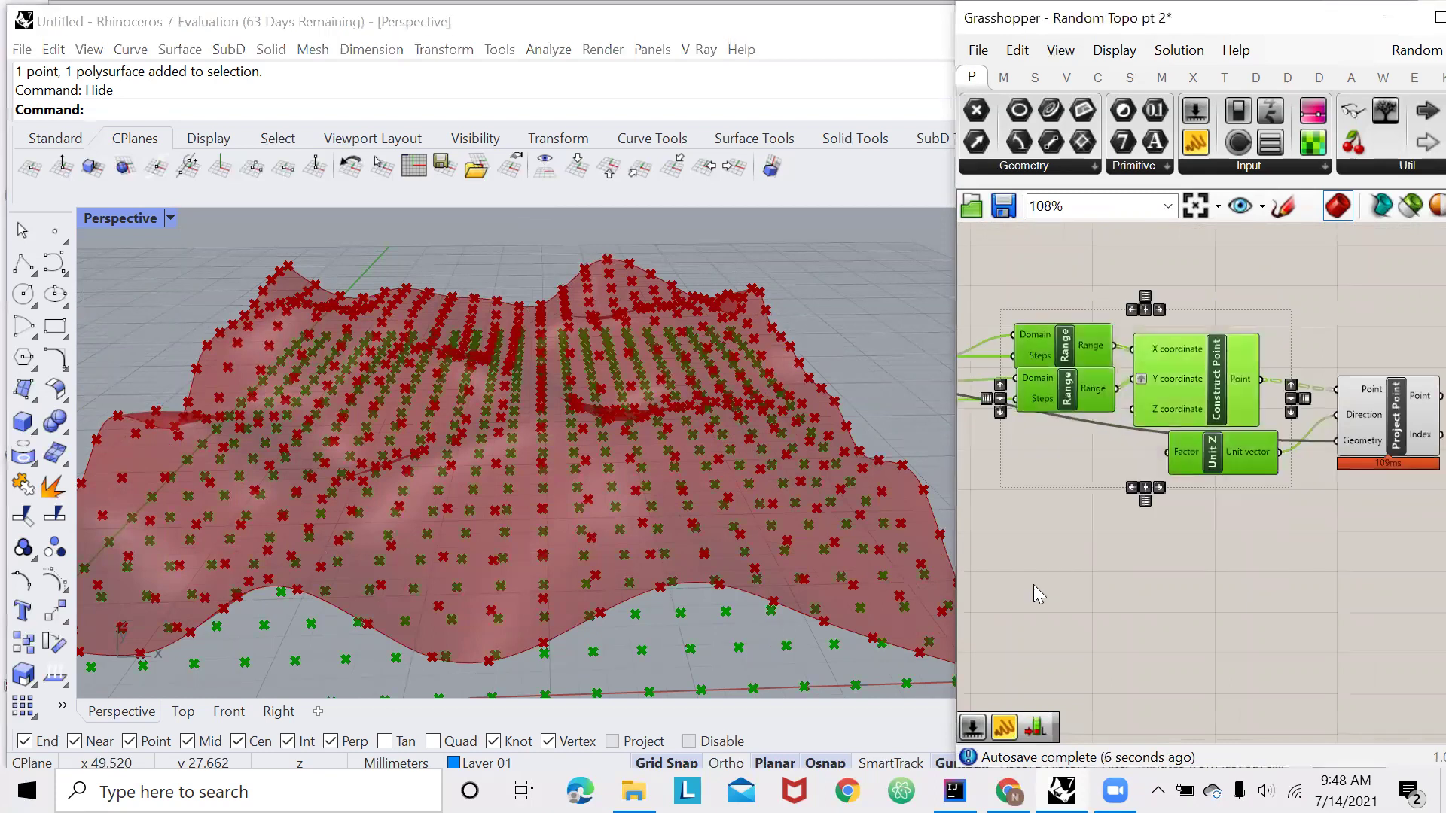
{"action": "right_click", "coordinate": [1033, 584]}
{"action": "left_click", "coordinate": [1057, 479]}
{"action": "mouse_move", "coordinate": [753, 530]}
{"action": "right_mouse_down"}
{"action": "mouse_move", "coordinate": [753, 475]}
{"action": "mouse_move", "coordinate": [753, 531]}
{"action": "right_mouse_up"}
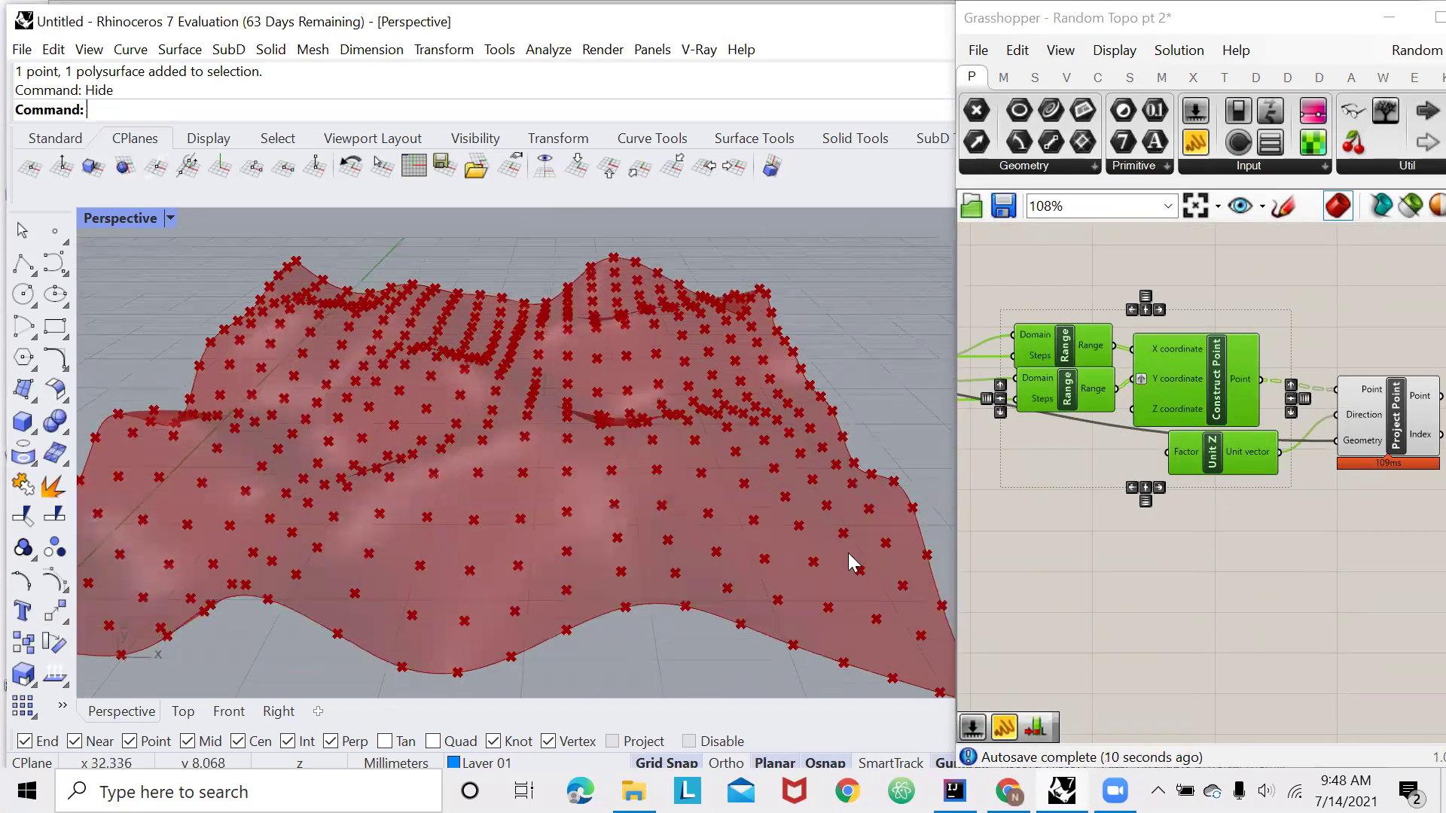
{"action": "left_click", "coordinate": [1176, 512]}
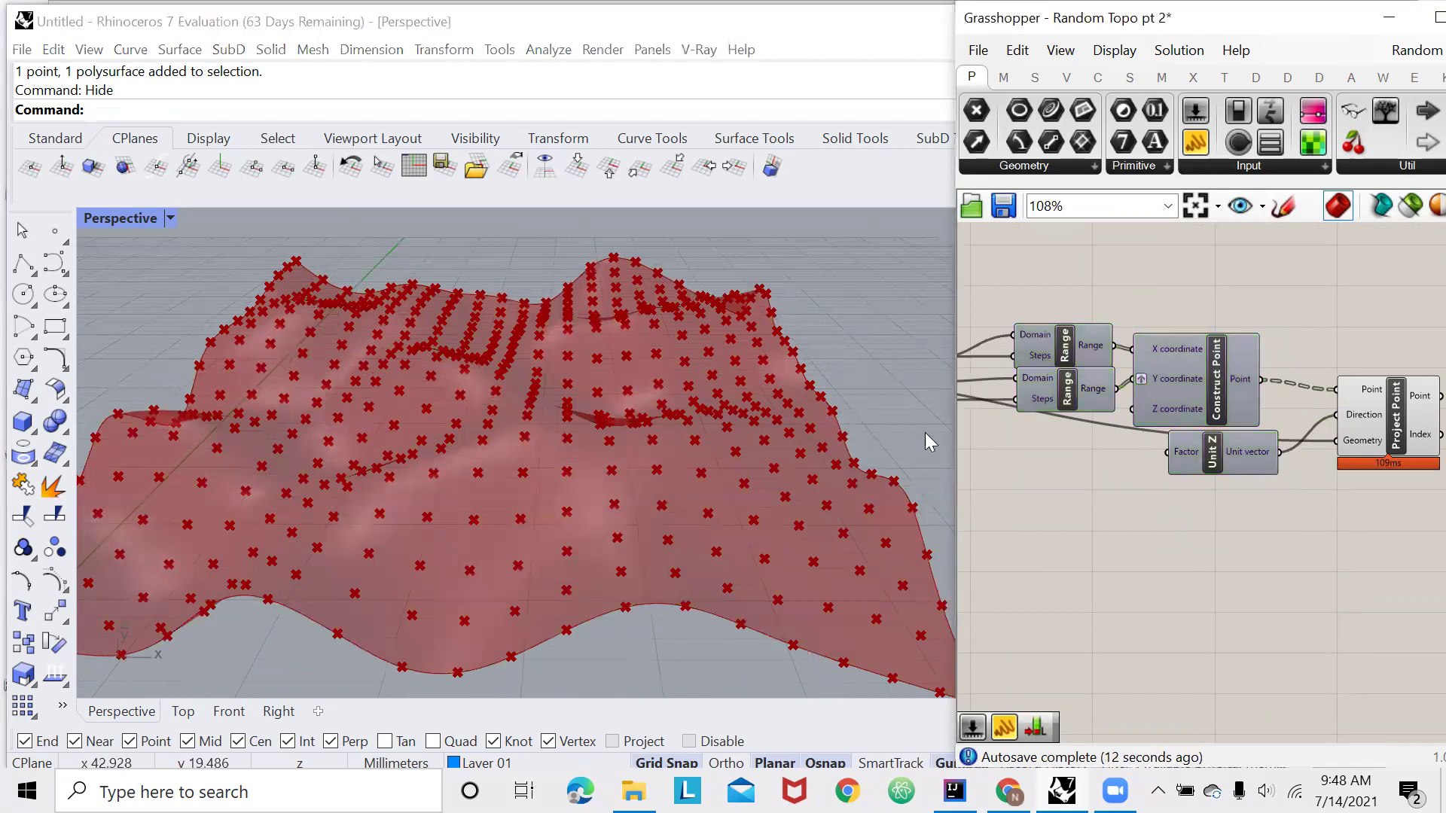
{"action": "scroll", "coordinate": [1039, 473], "scroll_direction": "down", "scroll_amount": 3}
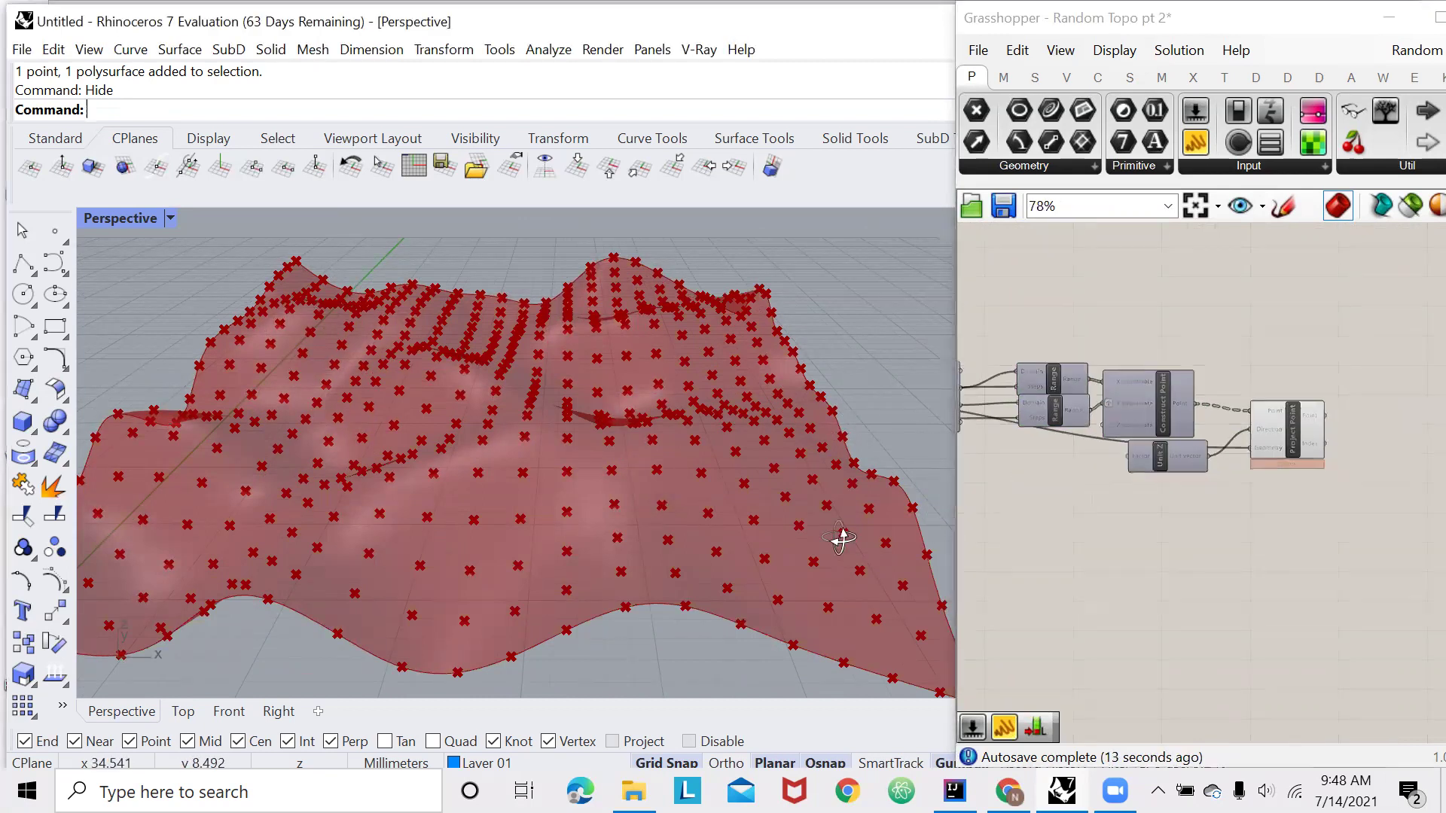
{"action": "mouse_move", "coordinate": [839, 532]}
{"action": "right_mouse_down"}
{"action": "mouse_move", "coordinate": [846, 500]}
{"action": "mouse_move", "coordinate": [837, 524]}
{"action": "right_mouse_up"}
{"action": "scroll", "coordinate": [1347, 467], "scroll_direction": "up", "scroll_amount": 3}
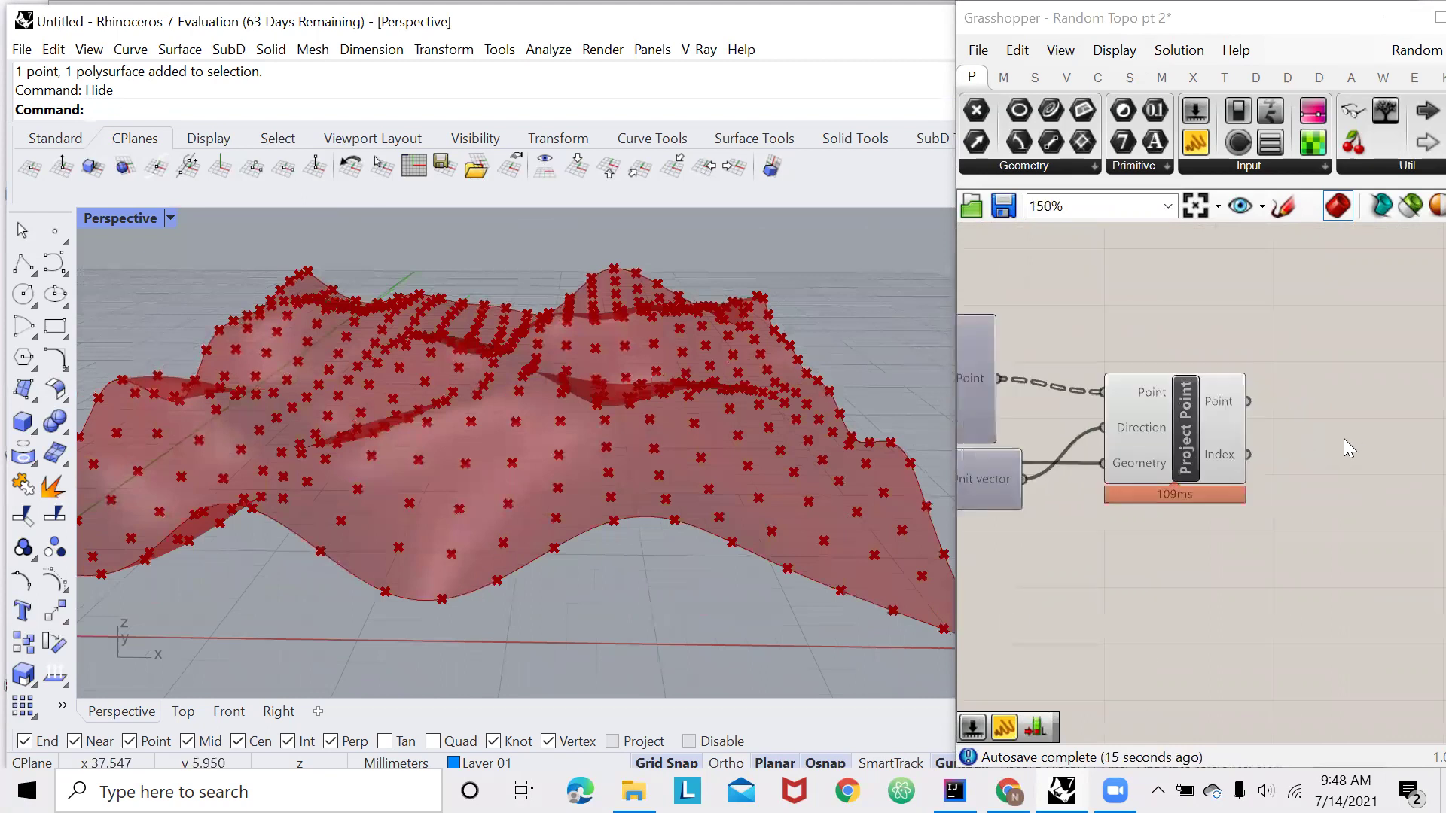
{"action": "scroll", "coordinate": [1193, 411], "scroll_direction": "up", "scroll_amount": 4}
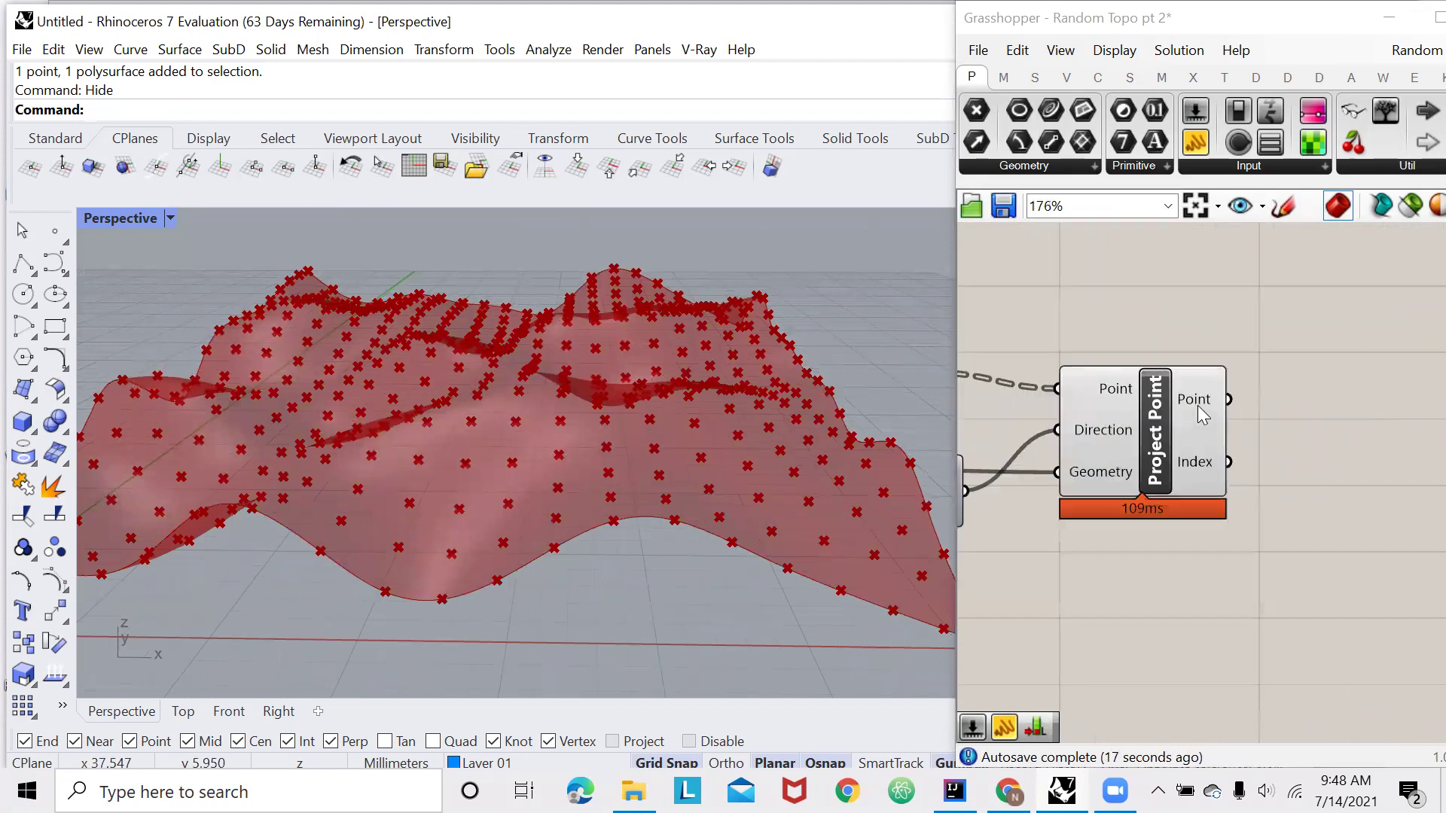
Flatten Project Point's Point output into a single list of 441 points
{"action": "mouse_move", "coordinate": [1198, 406]}
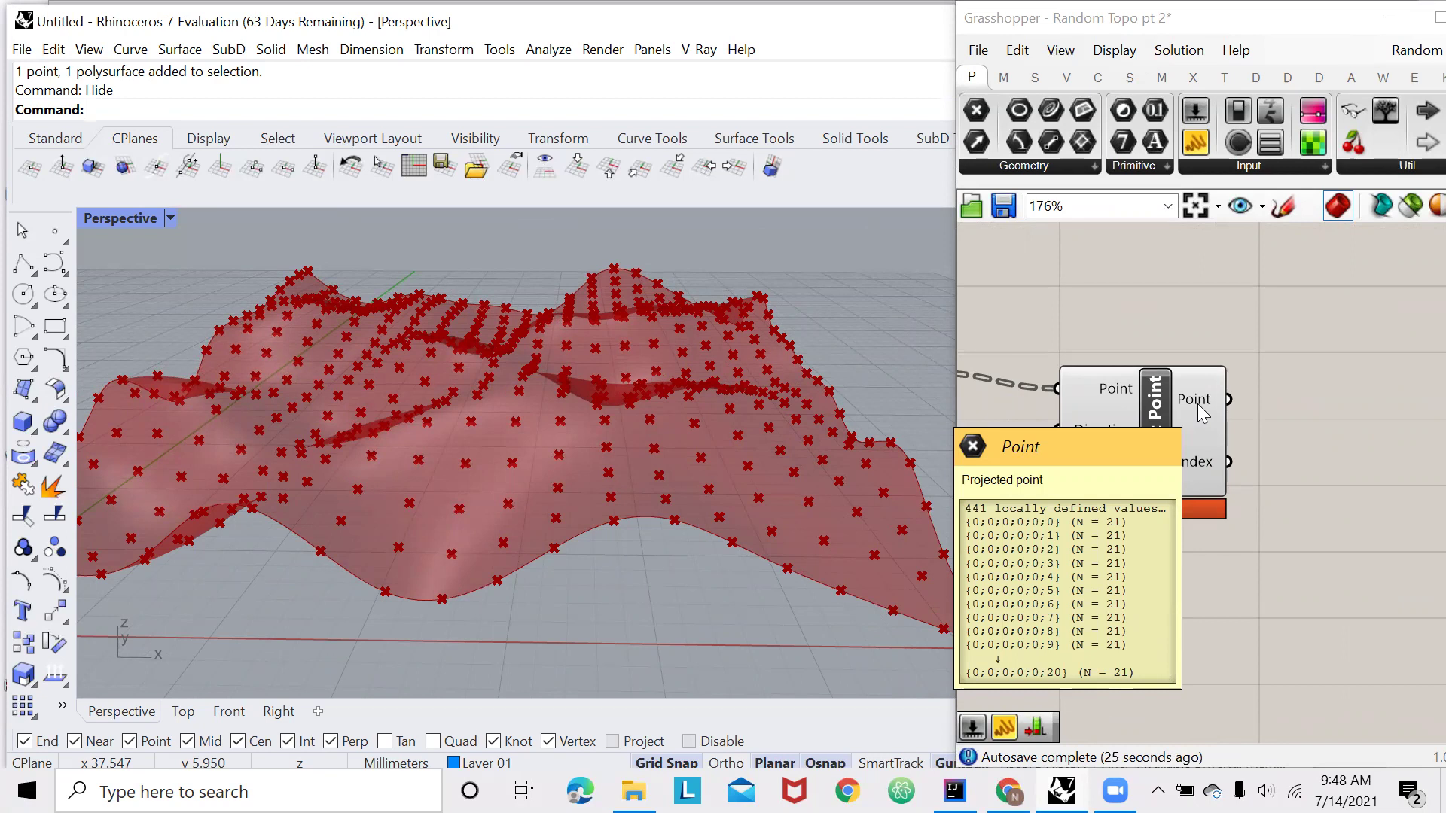
{"action": "right_click", "coordinate": [1198, 405]}
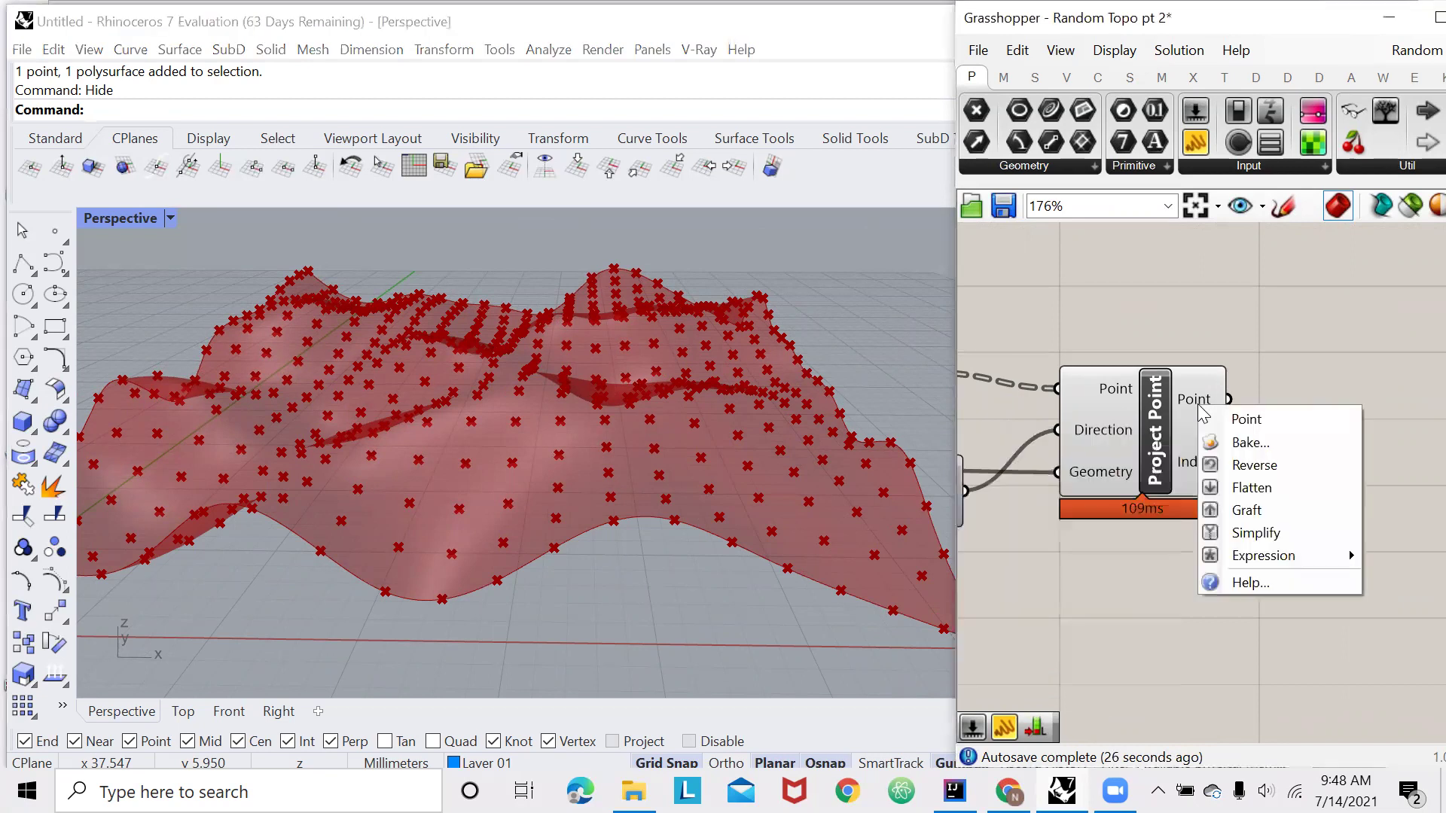
{"action": "left_click", "coordinate": [1220, 490]}
{"action": "mouse_move", "coordinate": [1214, 406]}
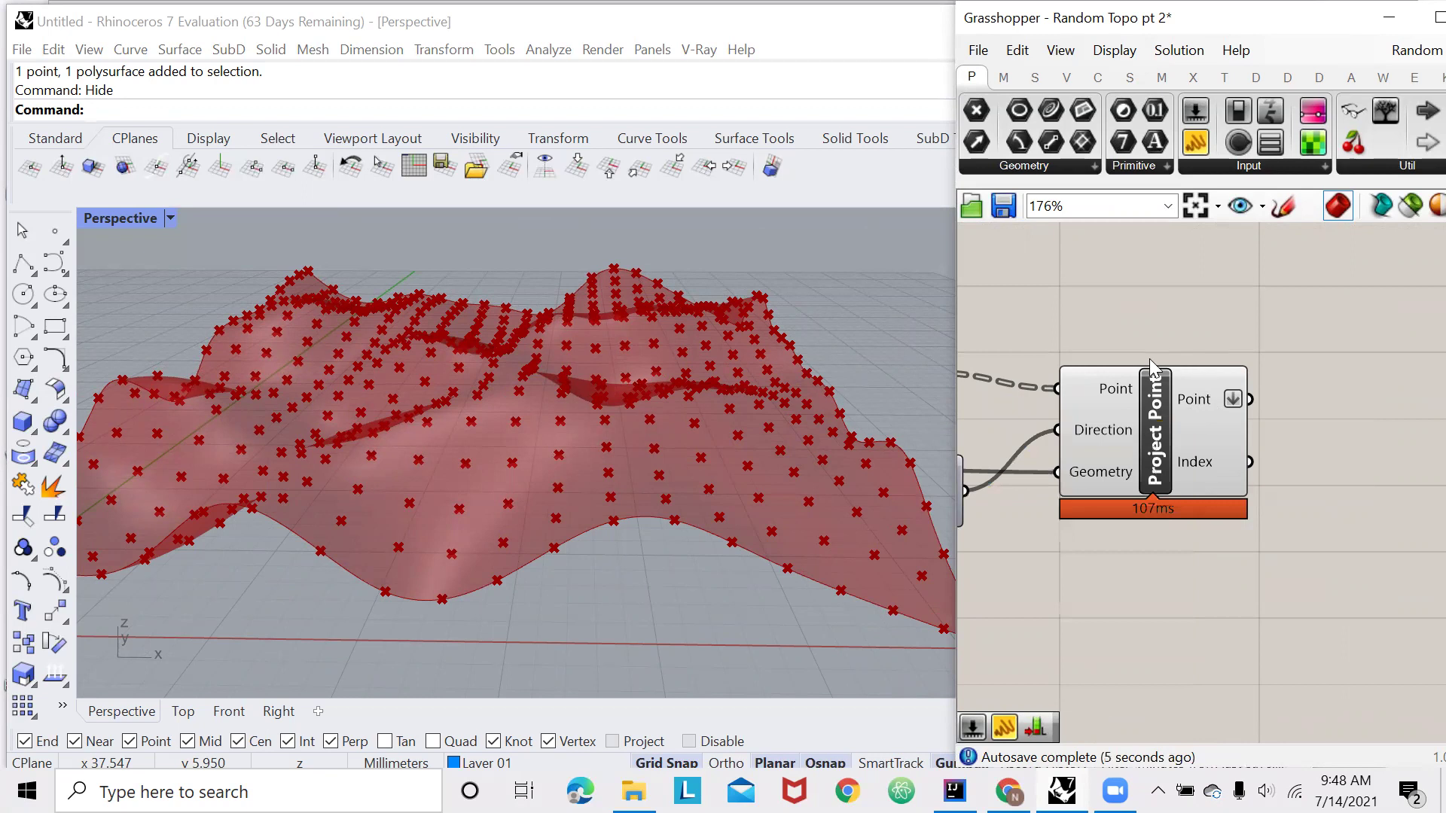
Add a Move component and feed it the projected points
{"action": "right_click_drag", "start_coordinate": [1150, 369], "coordinate": [1047, 392]}
{"action": "double_click", "coordinate": [1236, 393]}
{"action": "type", "text": "move"}
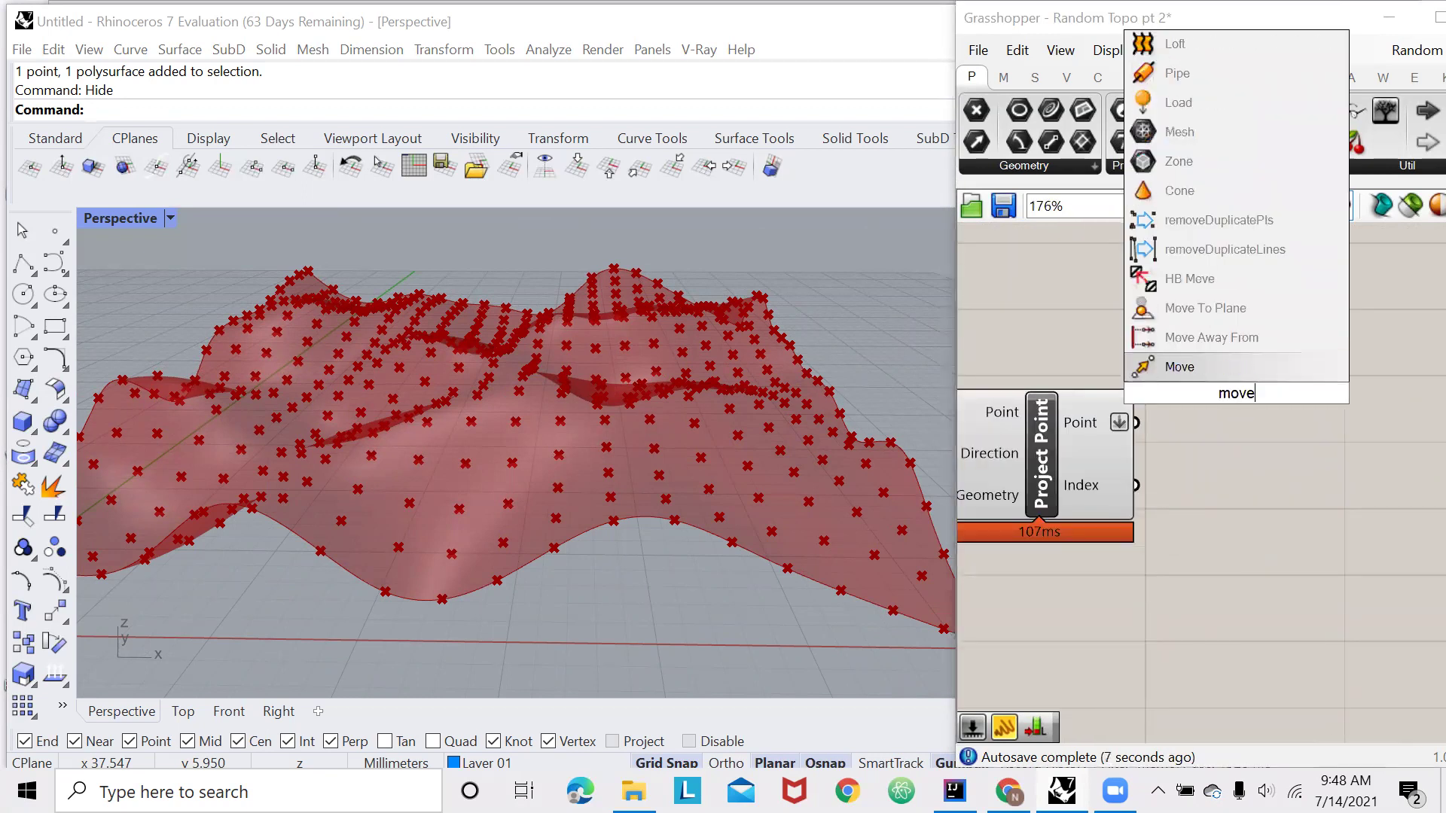
{"action": "left_click", "coordinate": [1231, 363]}
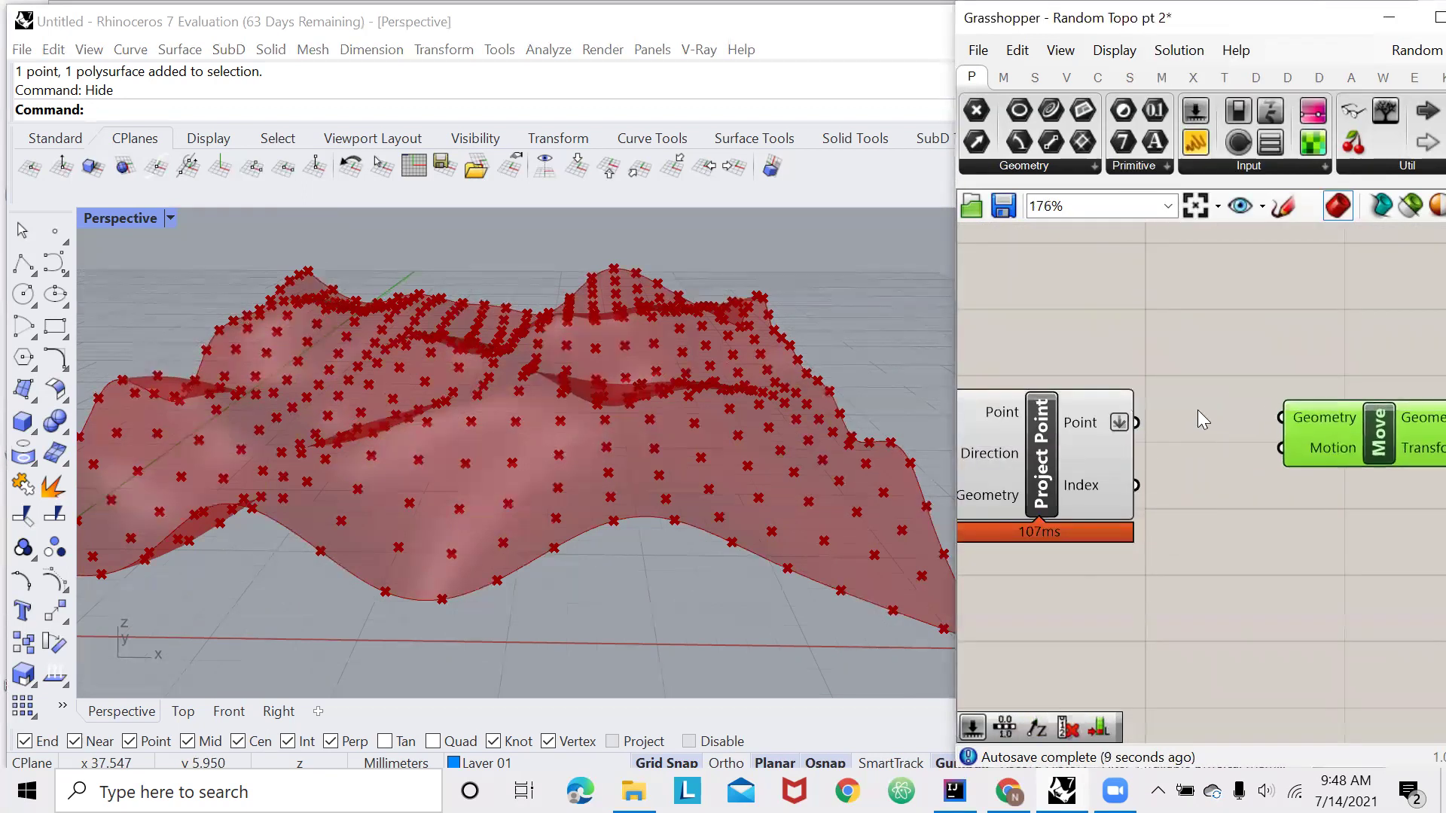
{"action": "left_click_drag", "start_coordinate": [1137, 422], "coordinate": [1280, 417]}
{"action": "scroll", "coordinate": [1159, 372], "scroll_direction": "down", "scroll_amount": 4}
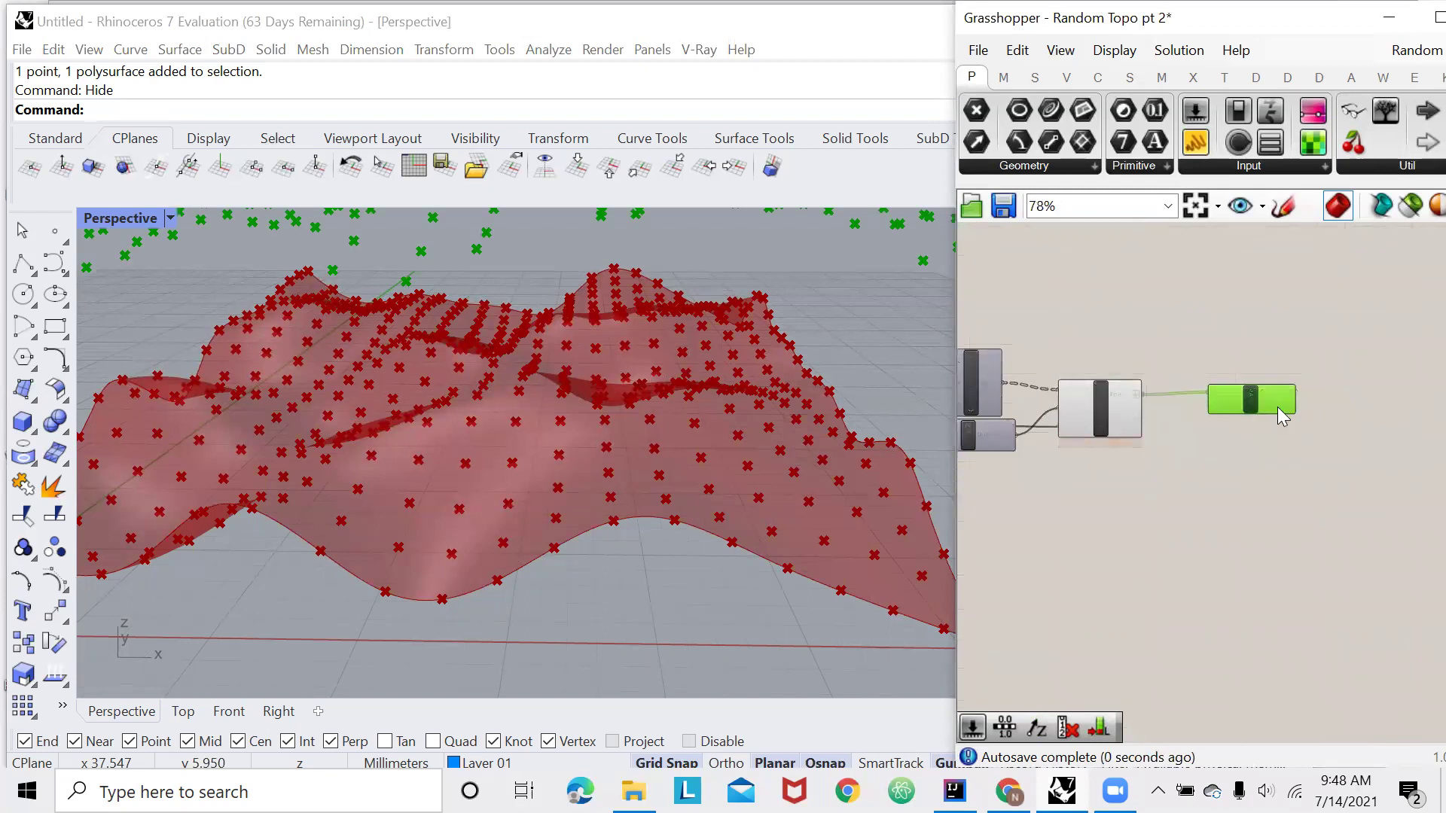
{"action": "double_click", "coordinate": [1277, 406]}
{"action": "key", "text": "Return"}
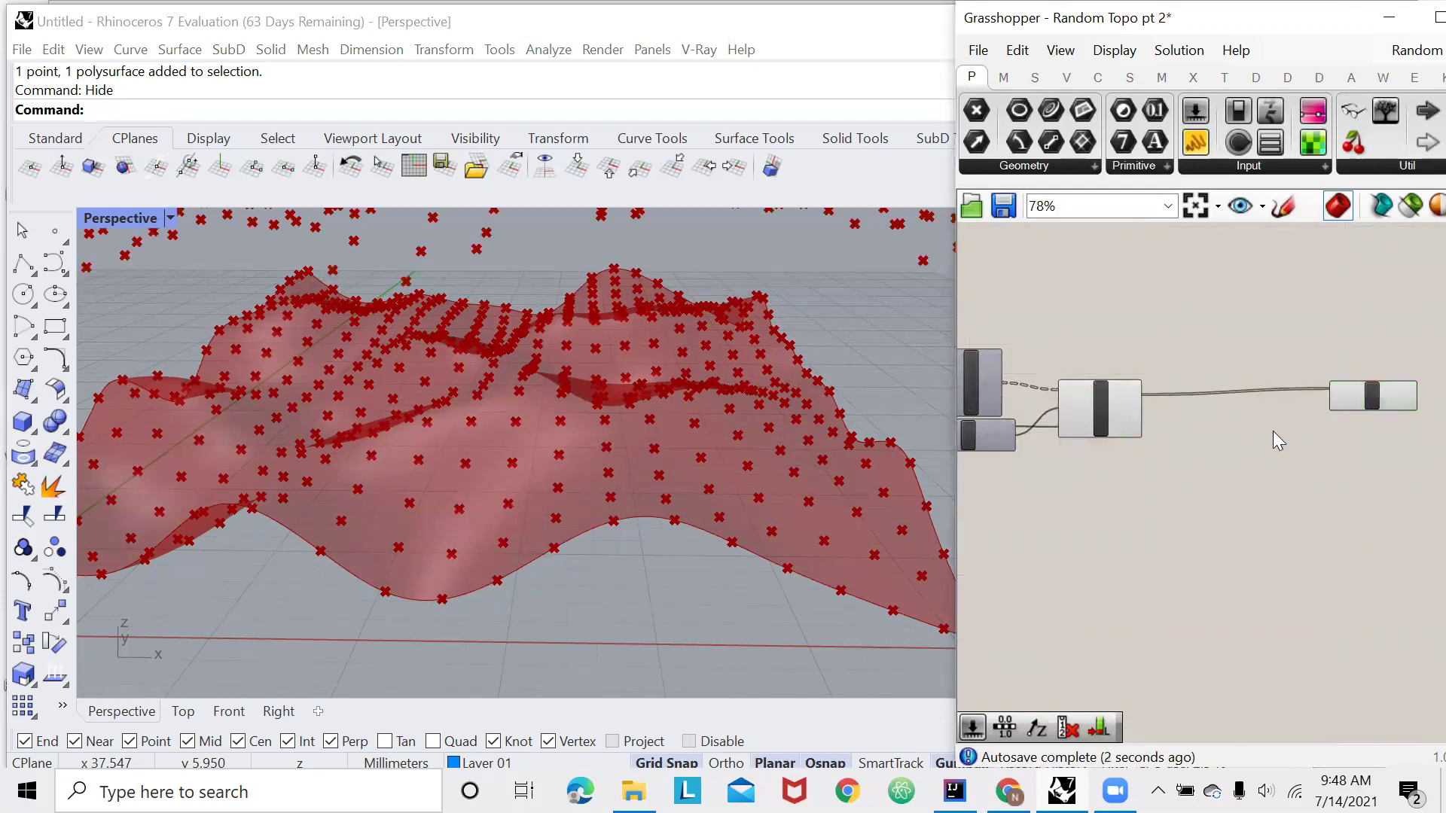
Drive Move's motion with a Unit Z vector whose Factor comes from a Random component
{"action": "double_click", "coordinate": [1273, 432]}
{"action": "type", "text": "z"}
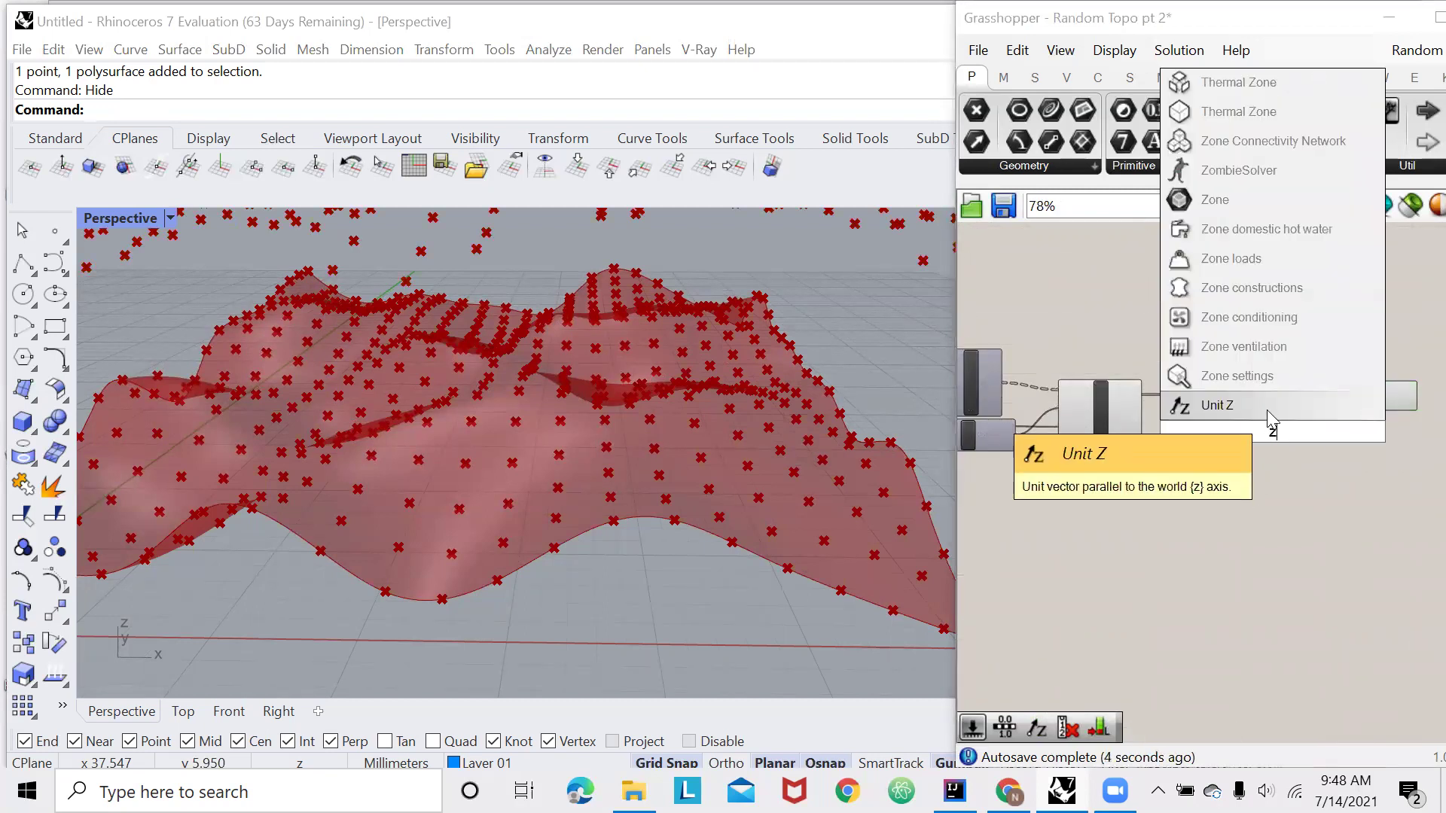
{"action": "left_click", "coordinate": [1267, 410]}
{"action": "scroll", "coordinate": [1280, 422], "scroll_direction": "up", "scroll_amount": 3}
{"action": "left_click_drag", "start_coordinate": [1316, 443], "coordinate": [1346, 387]}
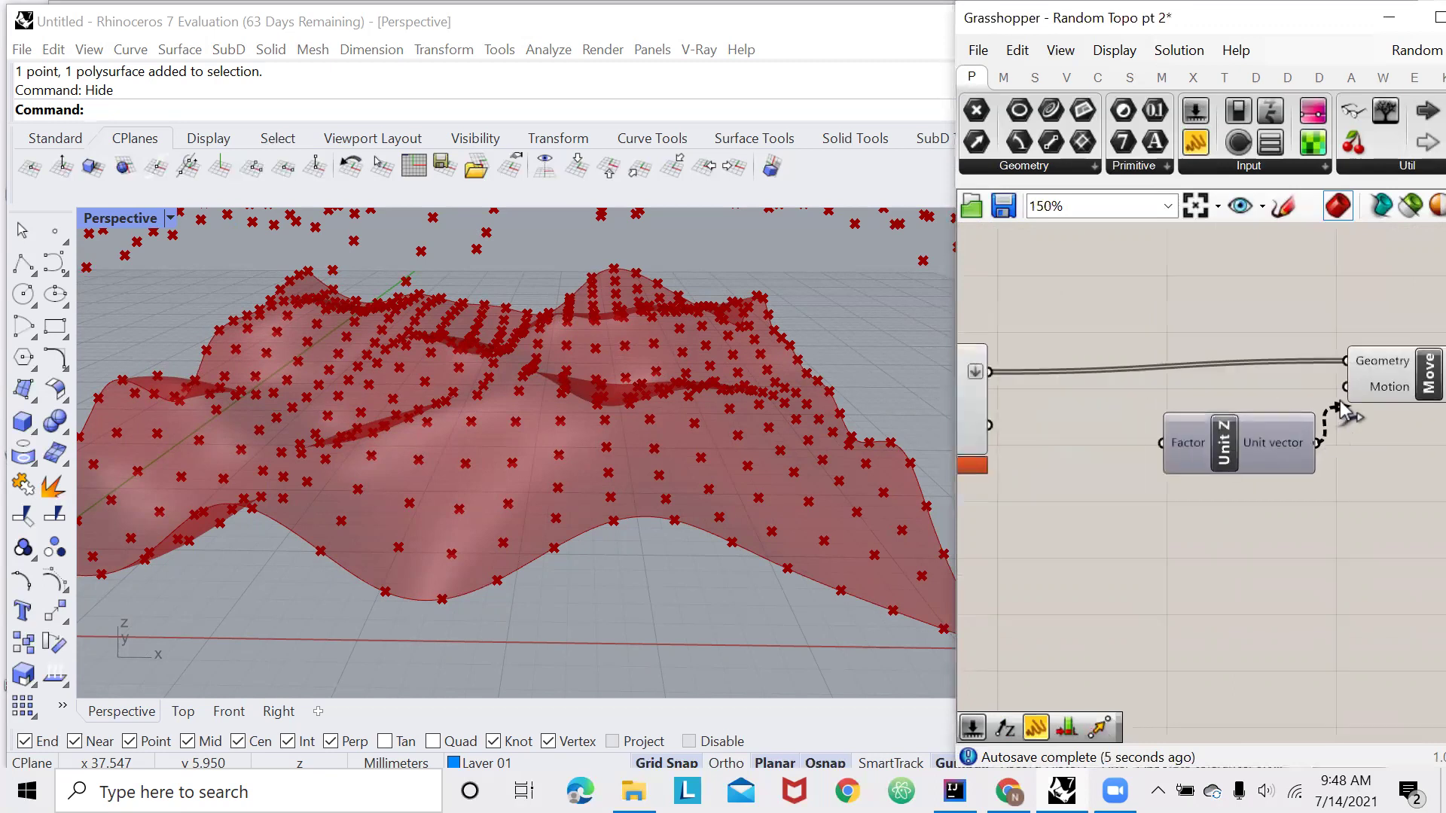
{"action": "double_click", "coordinate": [1157, 483]}
{"action": "type", "text": "rand"}
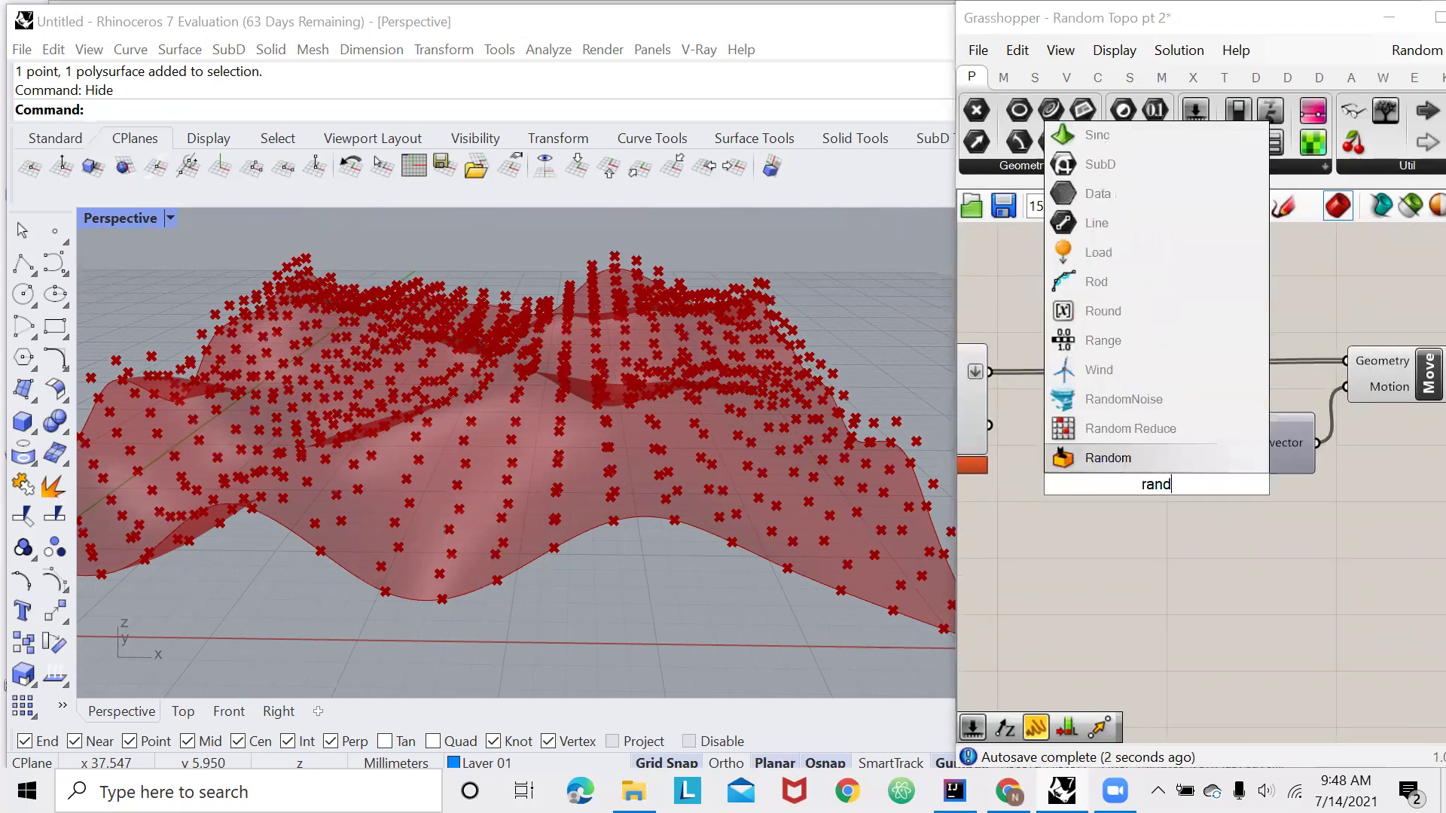
{"action": "type", "text": "om"}
{"action": "left_click", "coordinate": [1132, 460]}
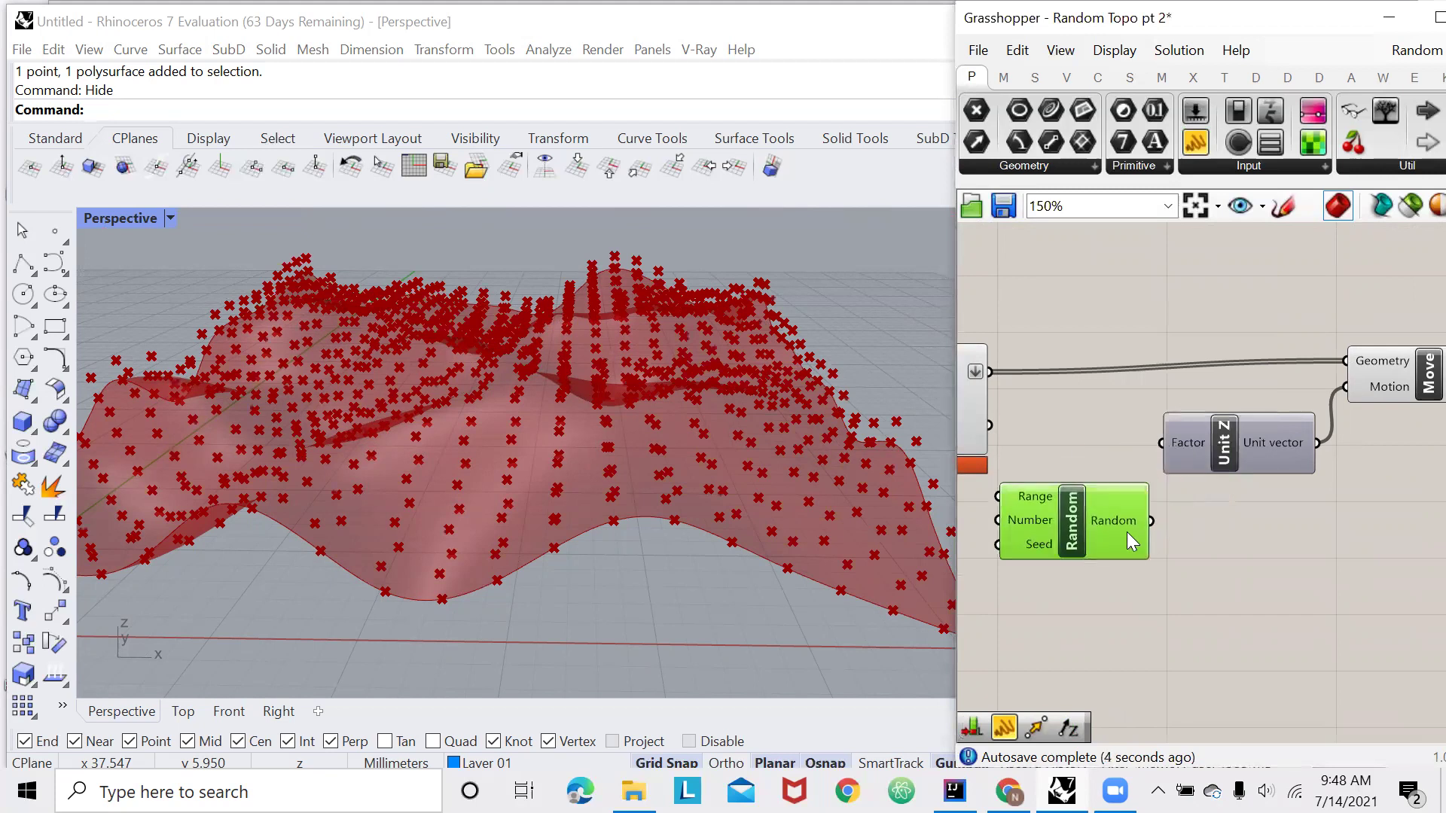
{"action": "left_click_drag", "start_coordinate": [1151, 520], "coordinate": [1163, 490]}
{"action": "scroll", "coordinate": [1330, 488], "scroll_direction": "down", "scroll_amount": 2}
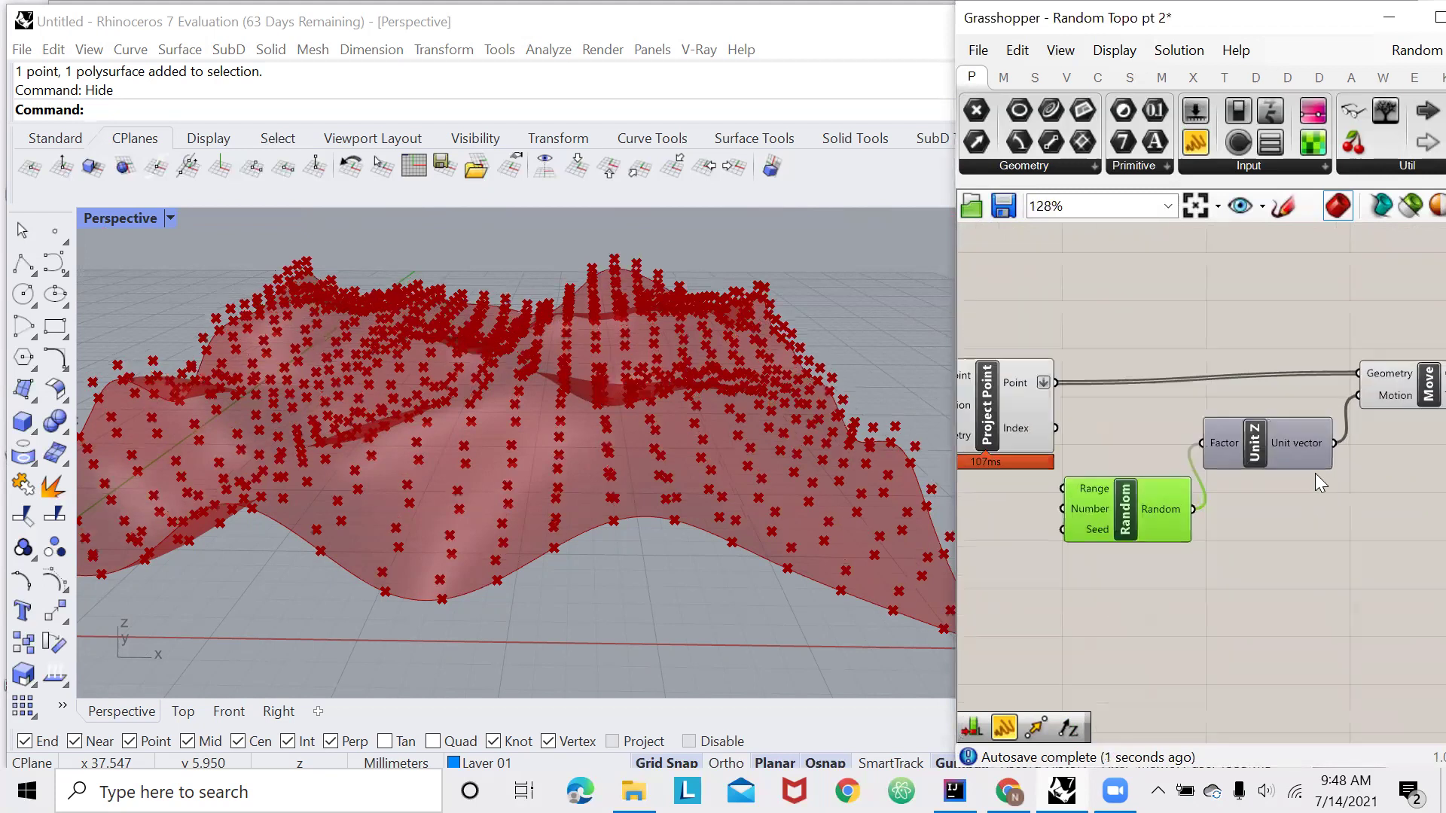
Shift the Random and Unit Z components to the right to free canvas space
{"action": "left_click_drag", "start_coordinate": [1396, 310], "coordinate": [1114, 551]}
{"action": "left_click_drag", "start_coordinate": [1227, 506], "coordinate": [1325, 475]}
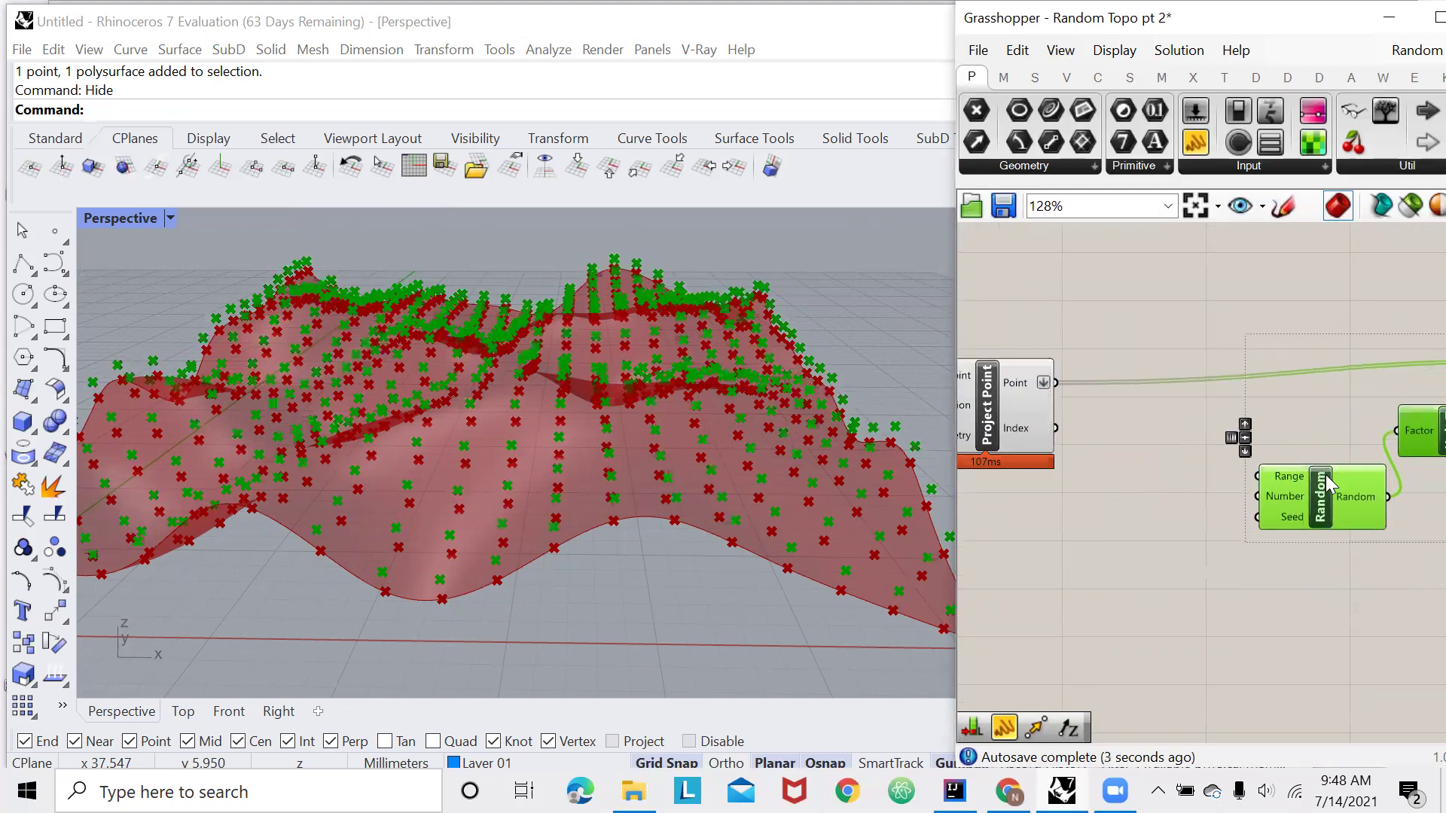
{"action": "left_click", "coordinate": [1248, 504]}
{"action": "scroll", "coordinate": [988, 523], "scroll_direction": "down", "scroll_amount": 2}
{"action": "scroll", "coordinate": [1268, 440], "scroll_direction": "up", "scroll_amount": 2}
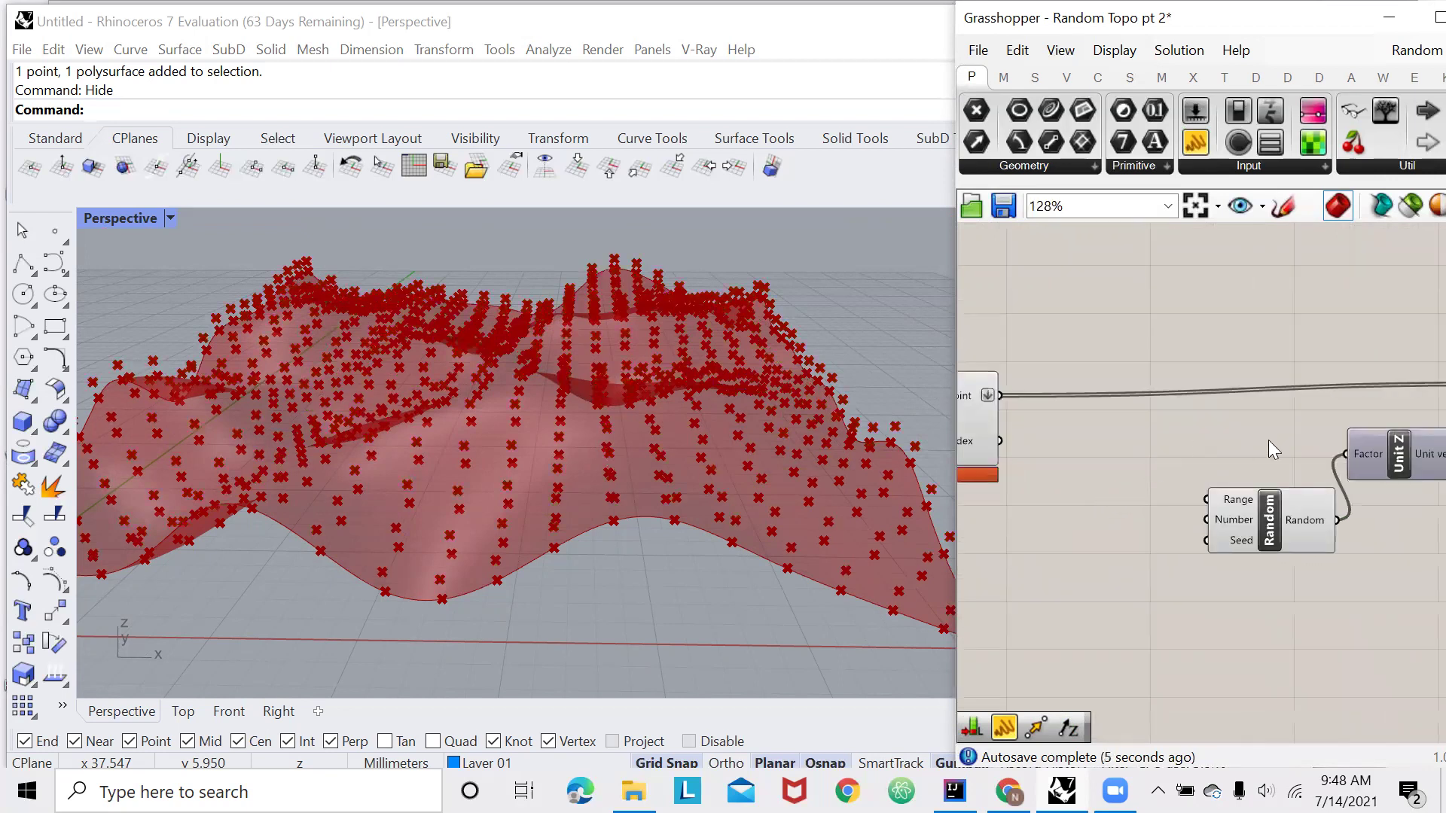
Add a List Length component counting the projected points
{"action": "double_click", "coordinate": [1143, 446]}
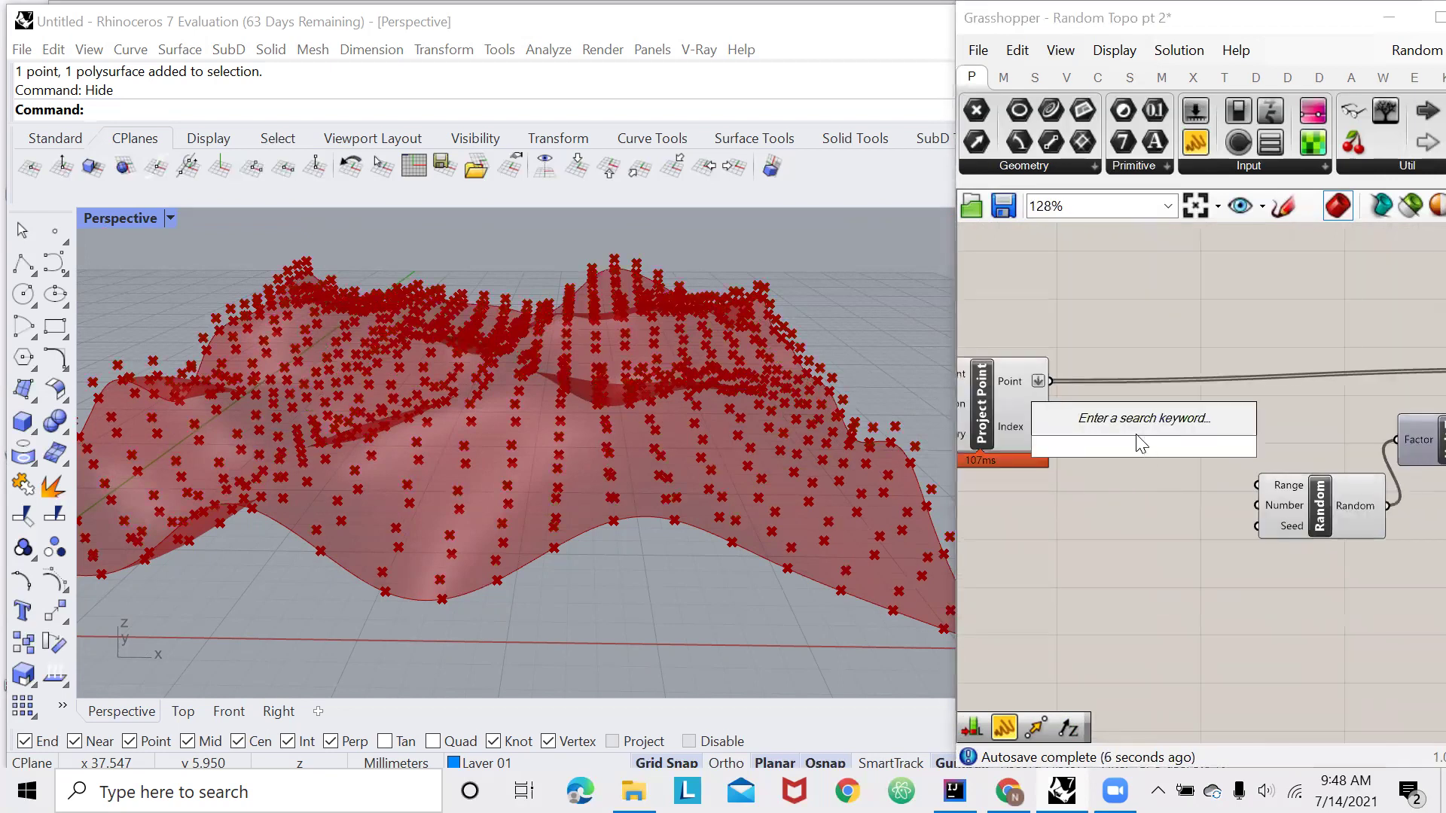
{"action": "type", "text": "list len"}
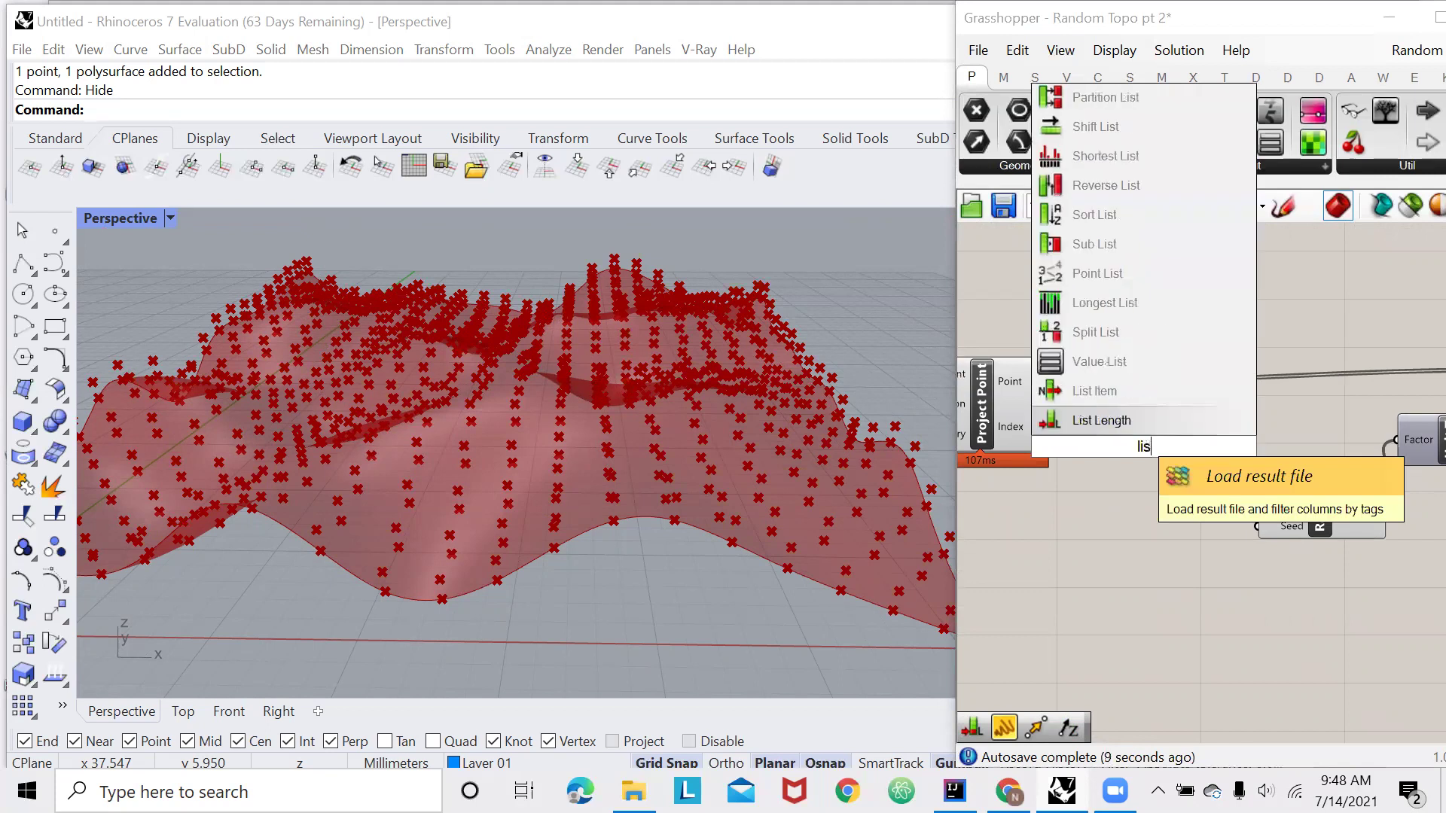
{"action": "left_click", "coordinate": [1134, 420]}
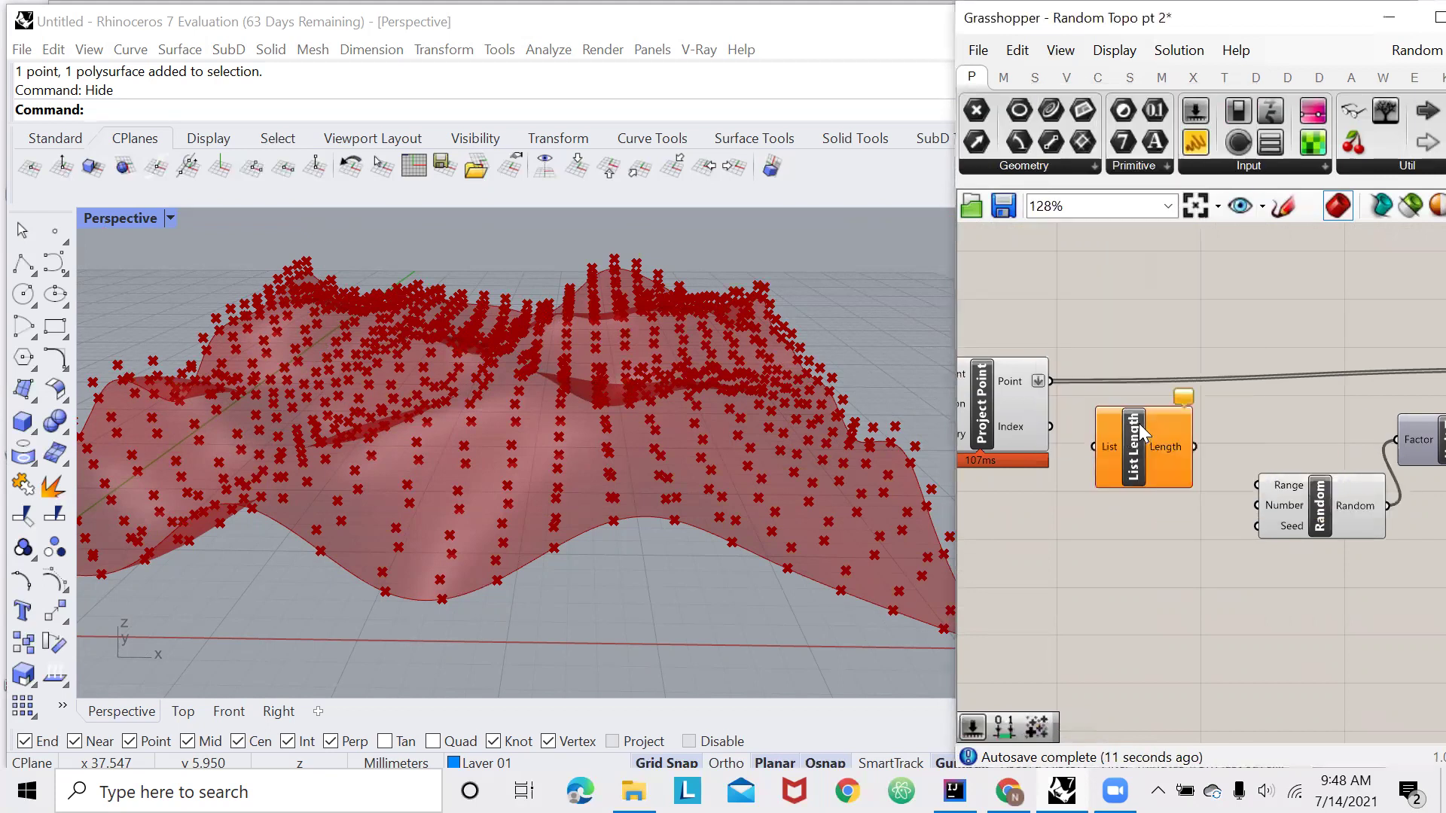
{"action": "left_click_drag", "start_coordinate": [1051, 381], "coordinate": [1094, 446]}
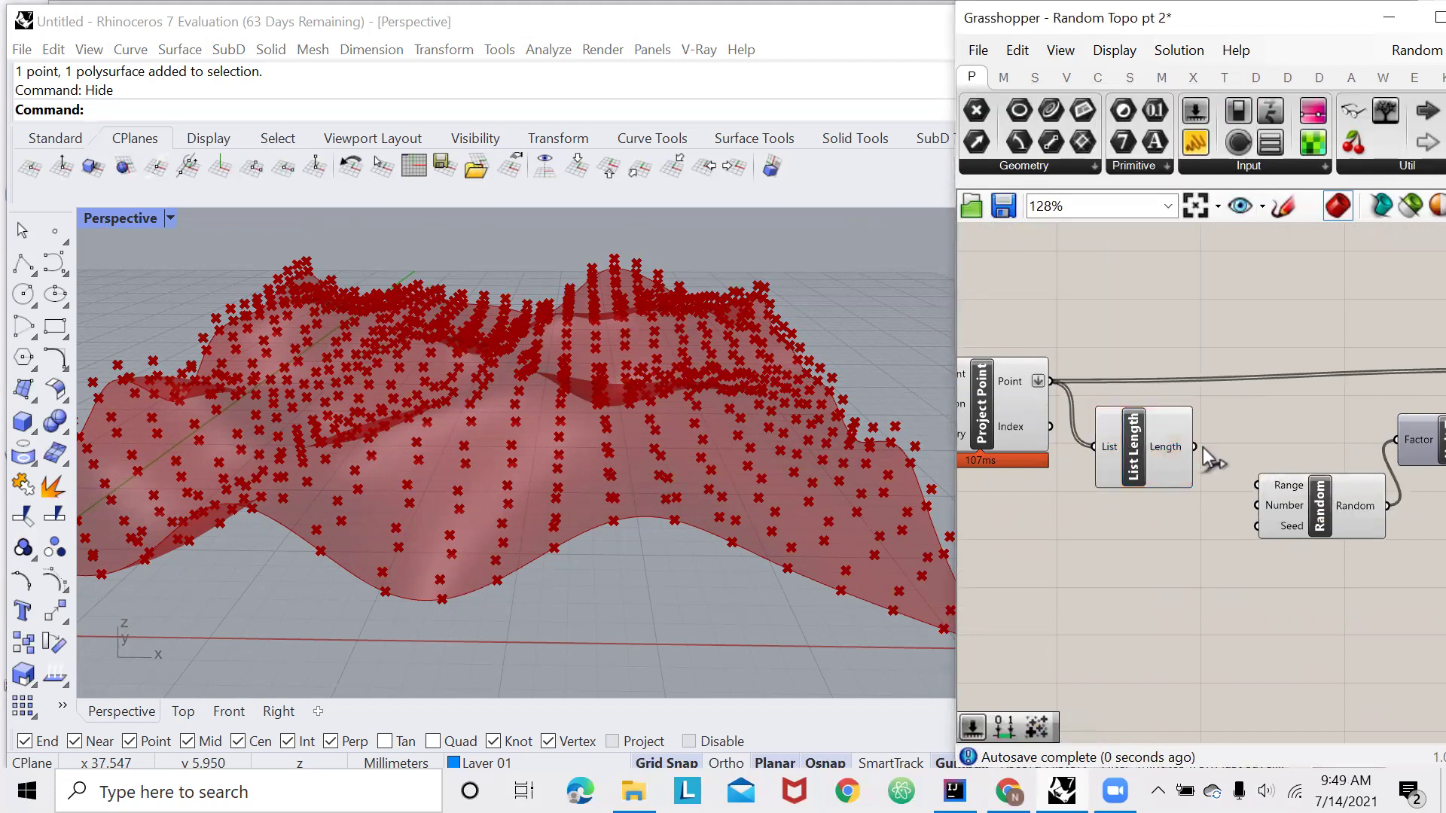
Create a Number Slider set to 1.2 and wire it into Random
{"action": "double_click", "coordinate": [1157, 539]}
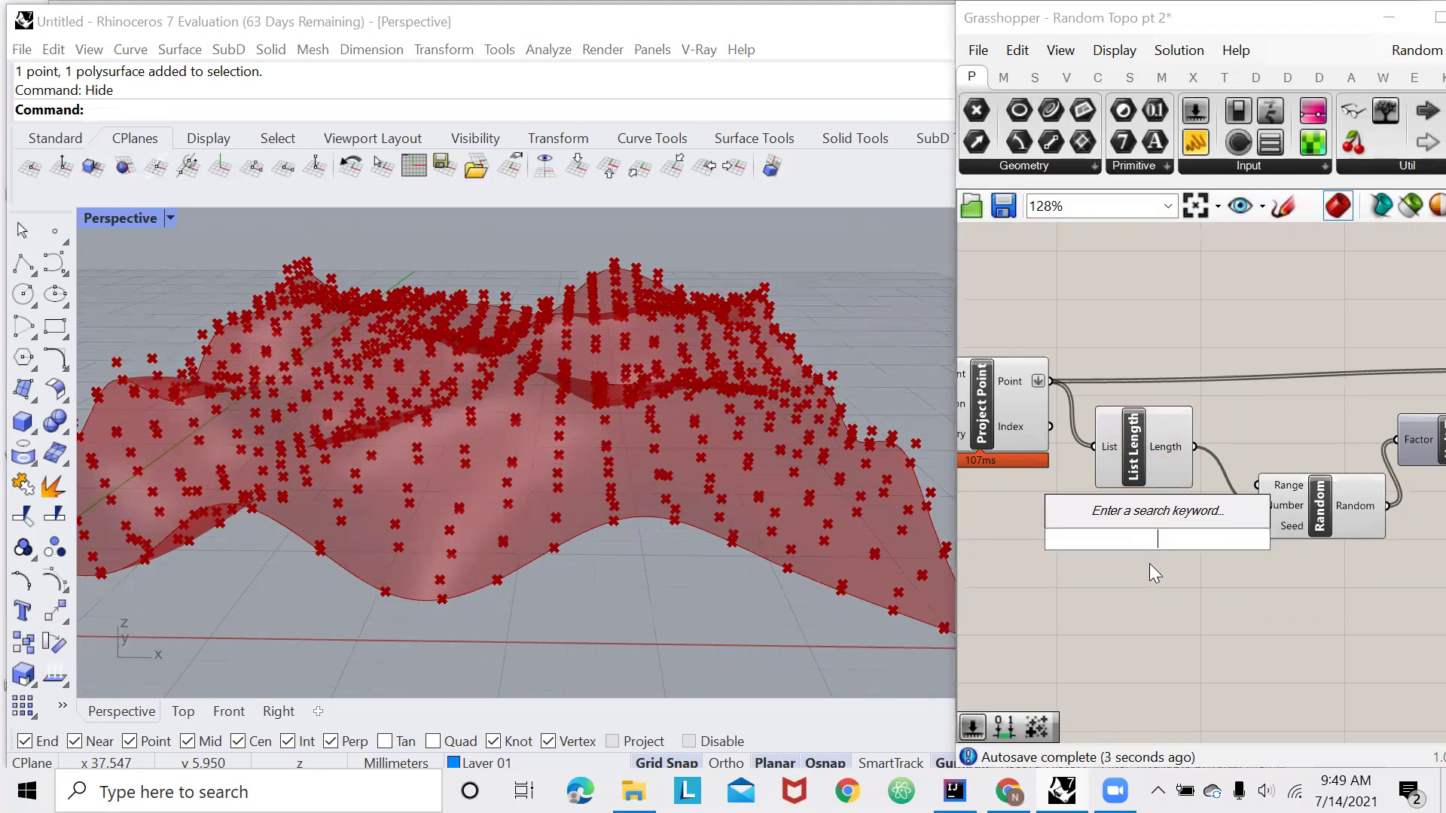
{"action": "type", "text": "1.2"}
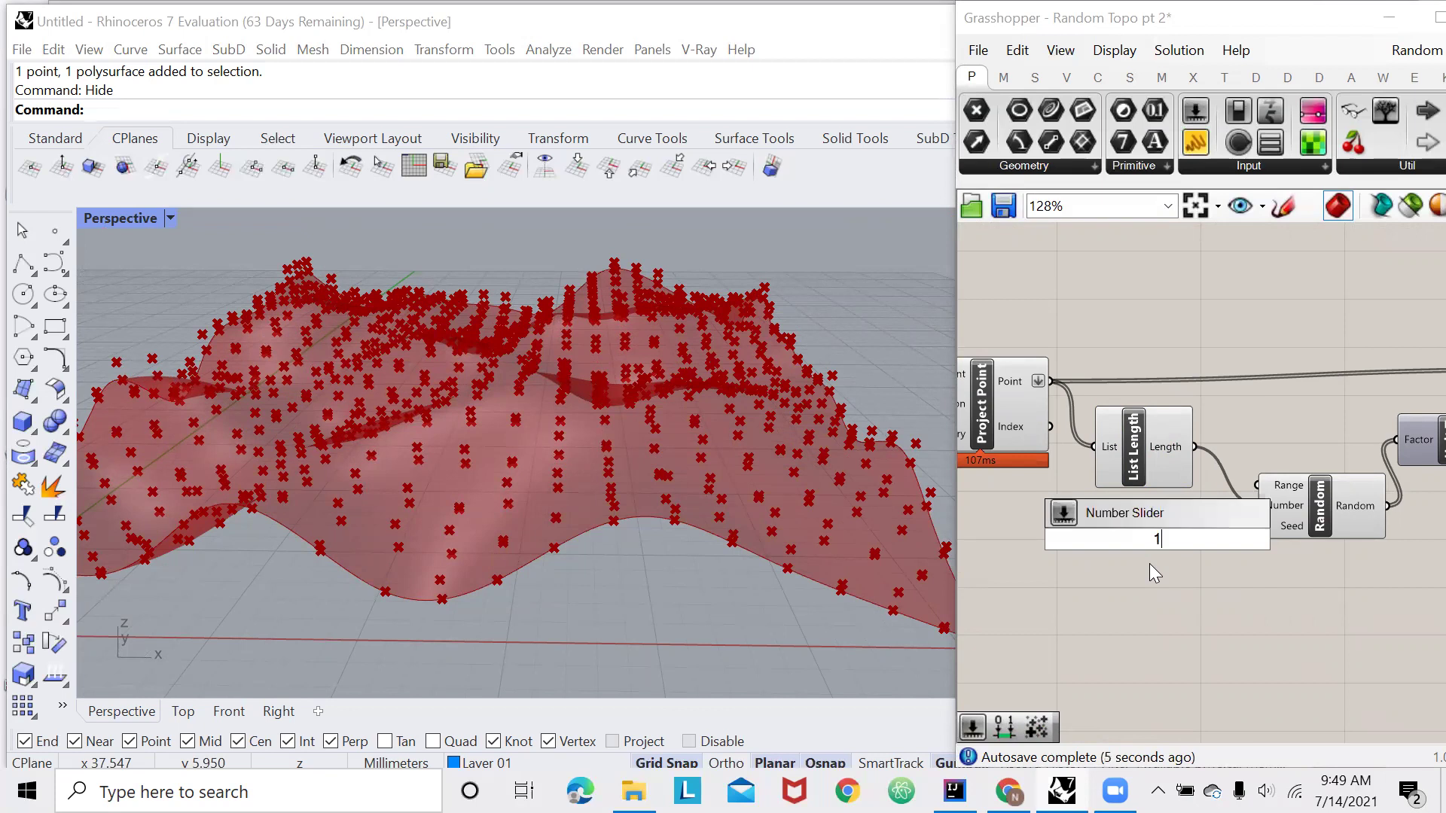
{"action": "key", "text": "Return"}
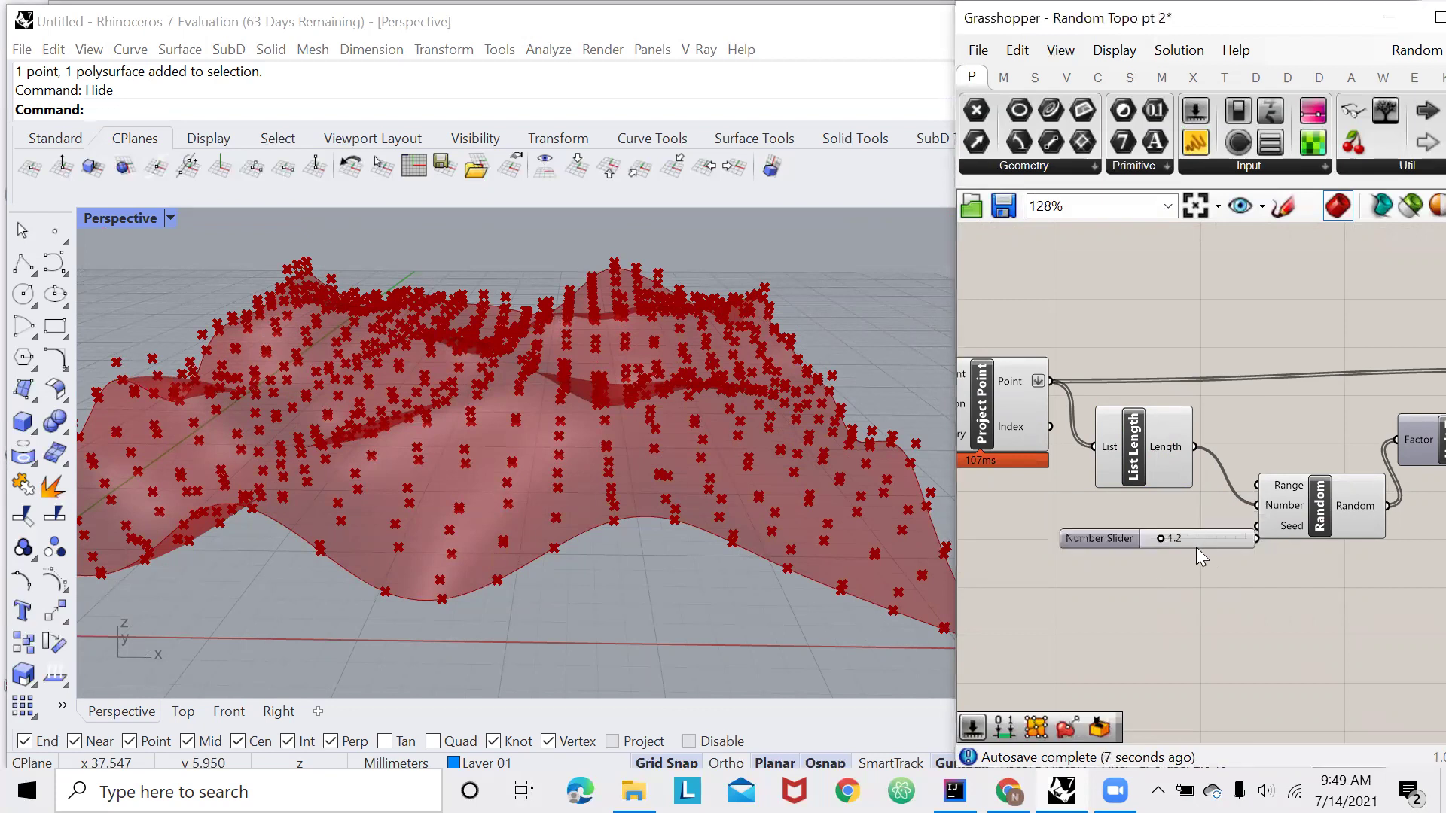
{"action": "left_click_drag", "start_coordinate": [1229, 541], "coordinate": [1153, 541]}
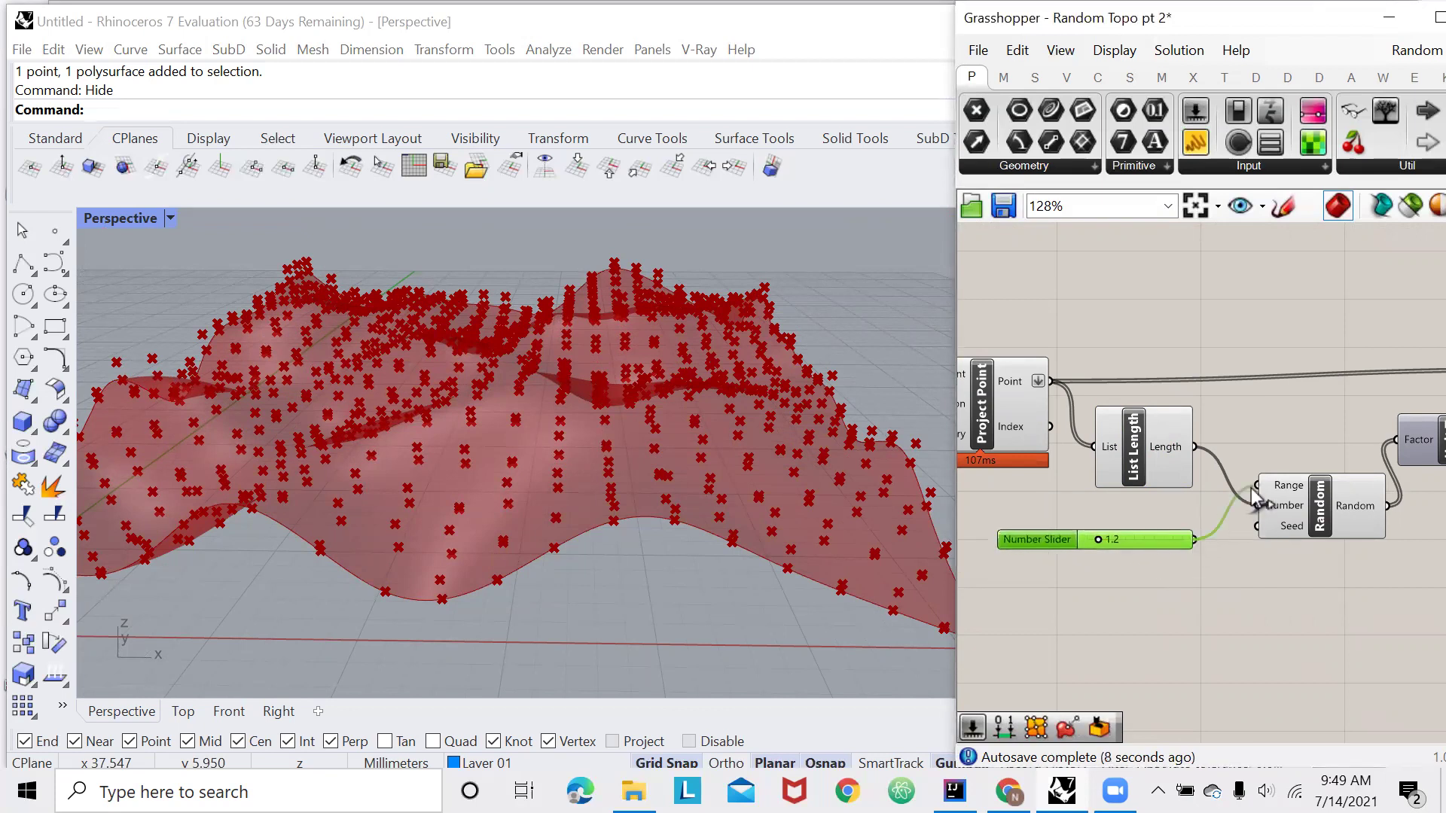
{"action": "left_click_drag", "start_coordinate": [1249, 488], "coordinate": [1257, 505]}
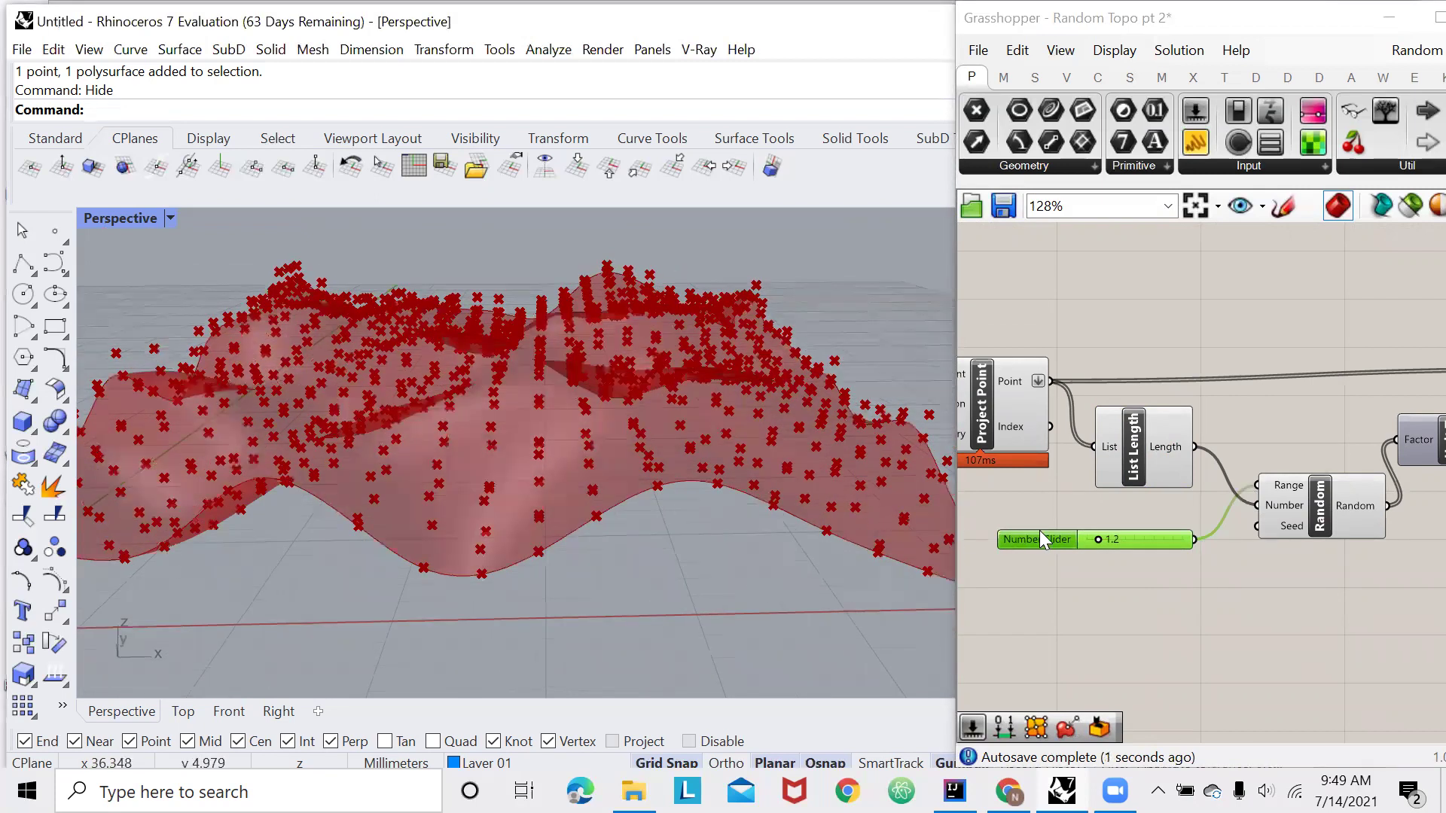
{"action": "left_click", "coordinate": [1068, 602]}
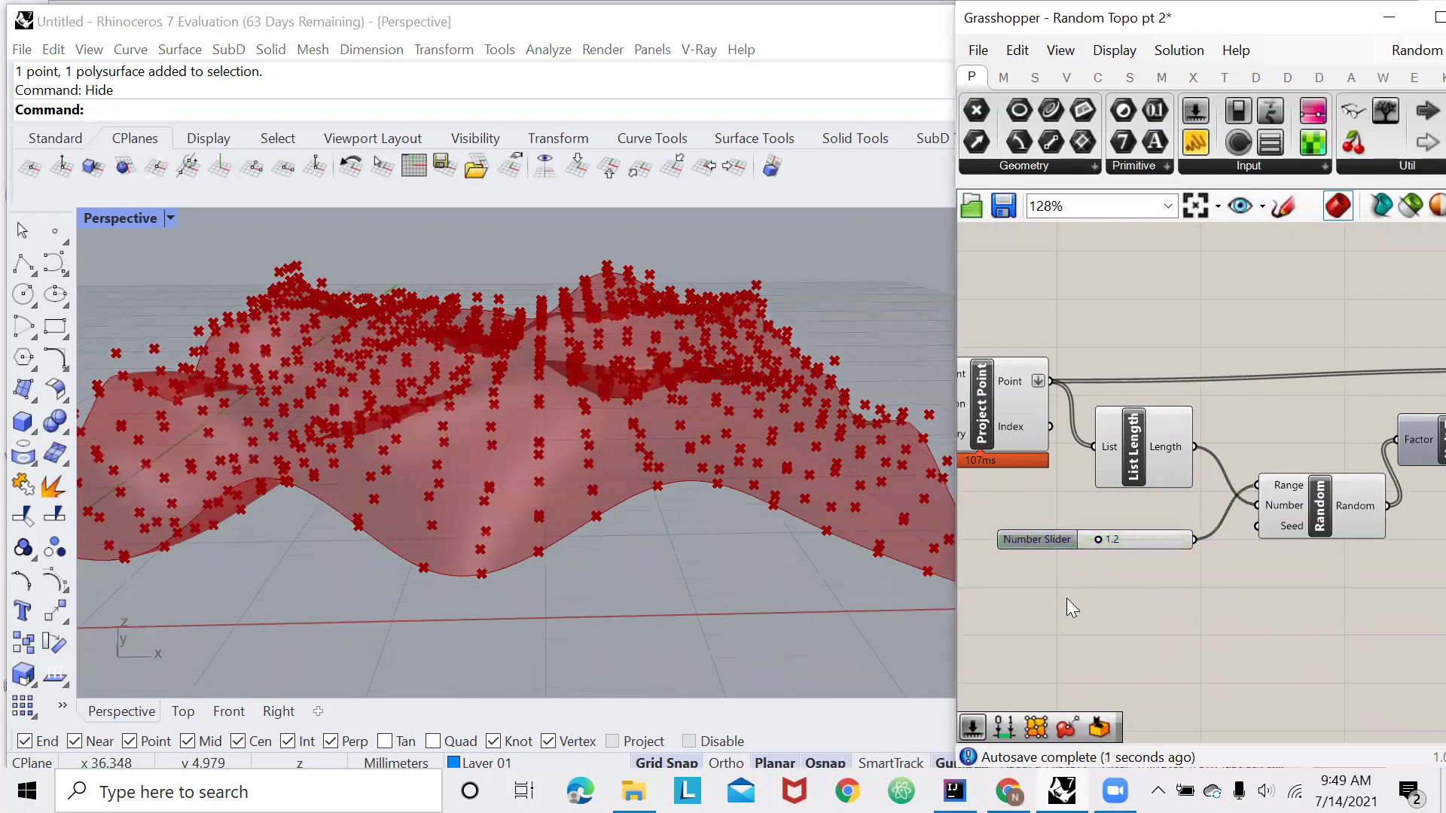
Preview the moved points and add a Surface From Points component
{"action": "scroll", "coordinate": [1052, 557], "scroll_direction": "down", "scroll_amount": 4}
{"action": "scroll", "coordinate": [1301, 490], "scroll_direction": "up", "scroll_amount": 4}
{"action": "left_click", "coordinate": [1272, 470]}
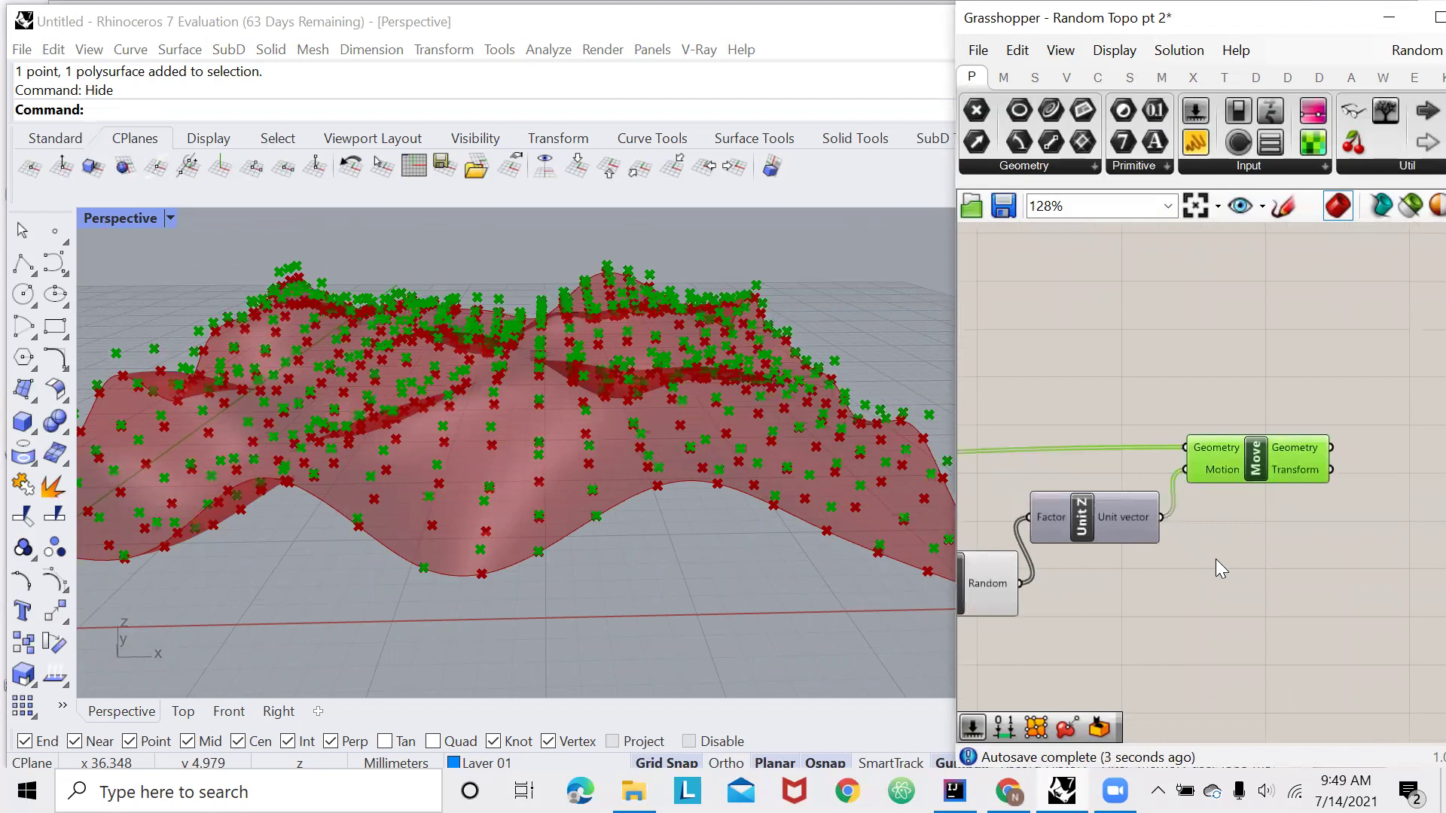
{"action": "scroll", "coordinate": [1277, 533], "scroll_direction": "down", "scroll_amount": 4}
{"action": "scroll", "coordinate": [1318, 442], "scroll_direction": "up", "scroll_amount": 4}
{"action": "double_click", "coordinate": [1334, 437]}
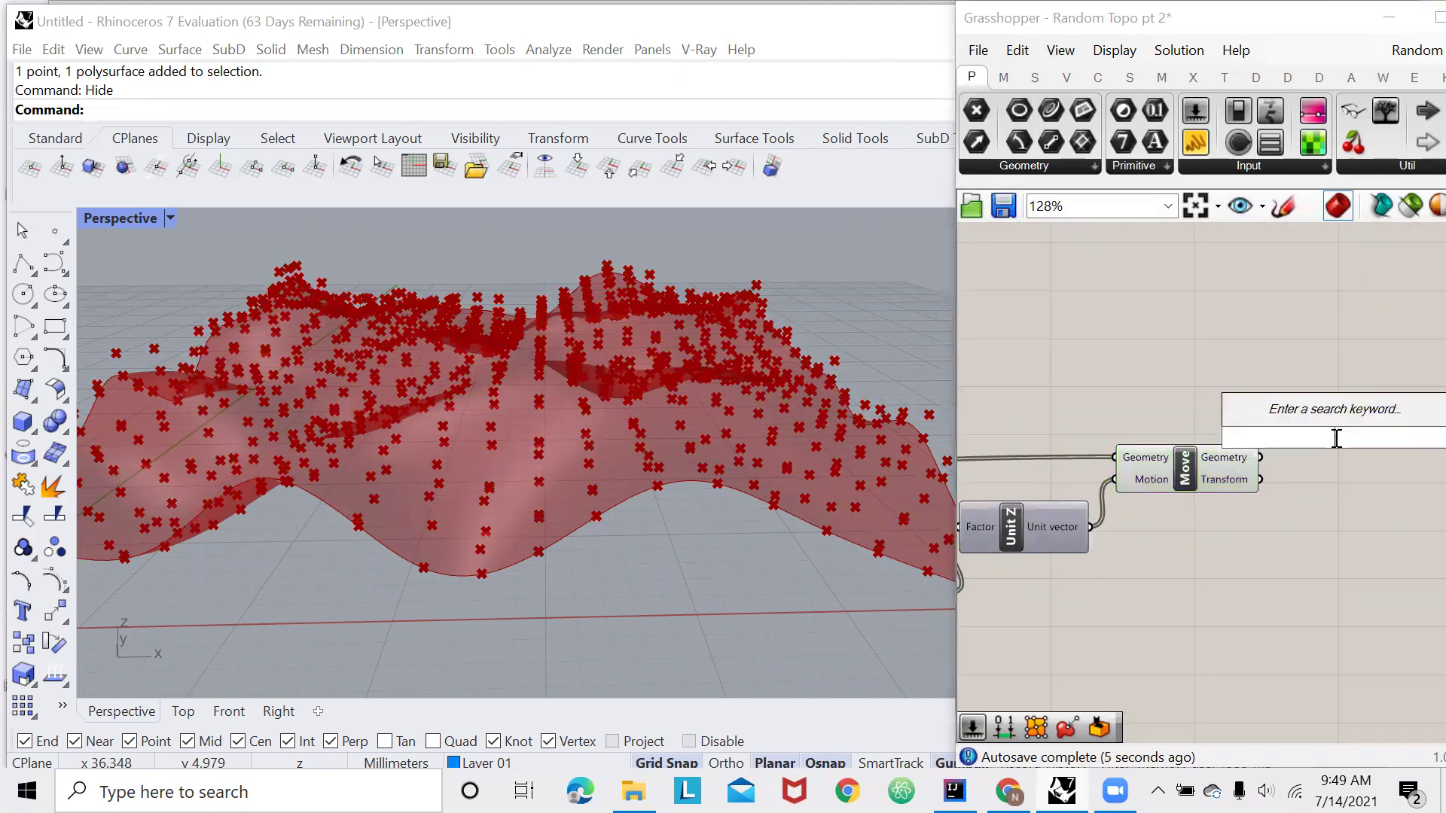
{"action": "type", "text": "surface"}
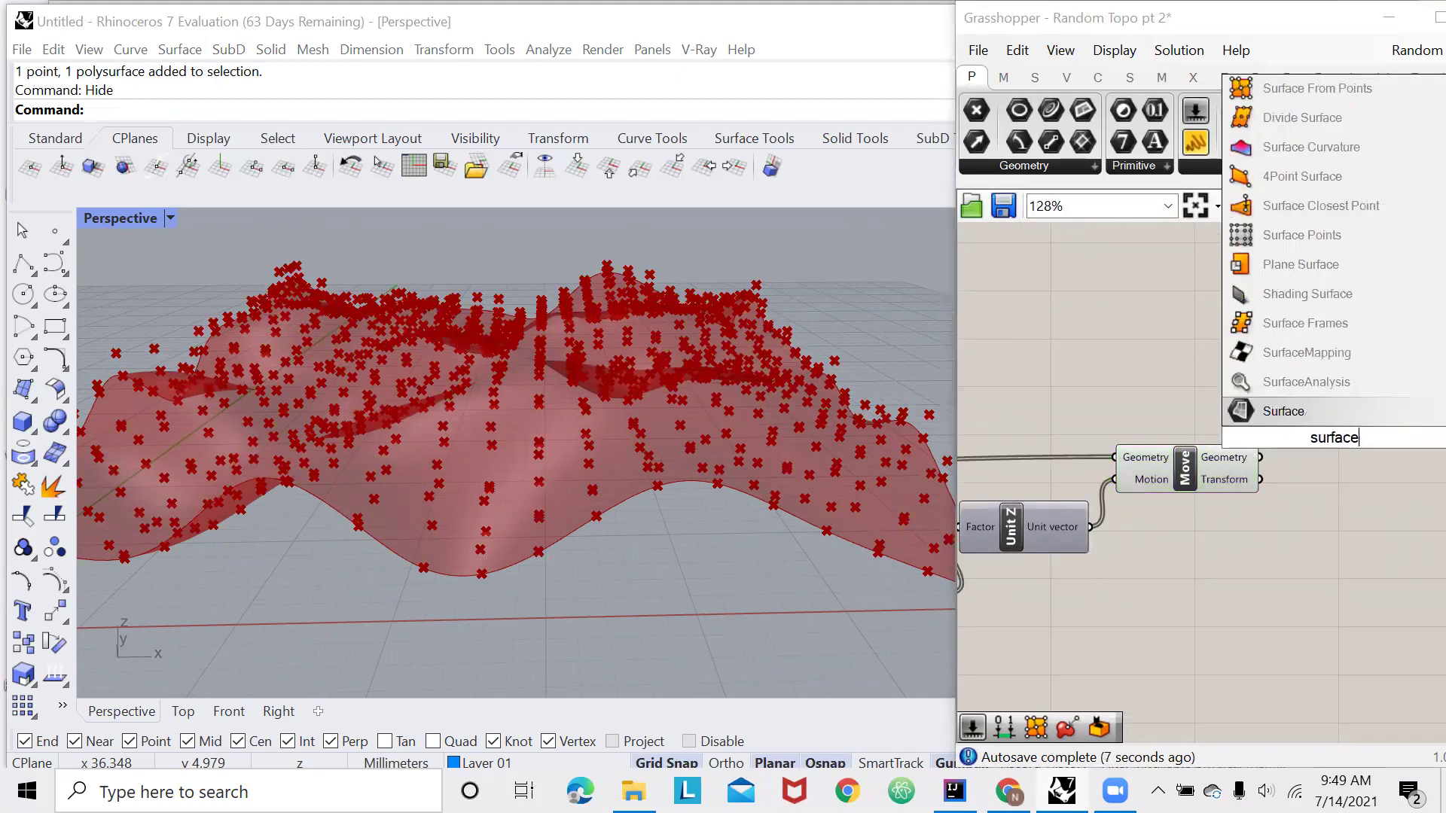
{"action": "type", "text": " for"}
{"action": "key", "text": "BackSpace"}
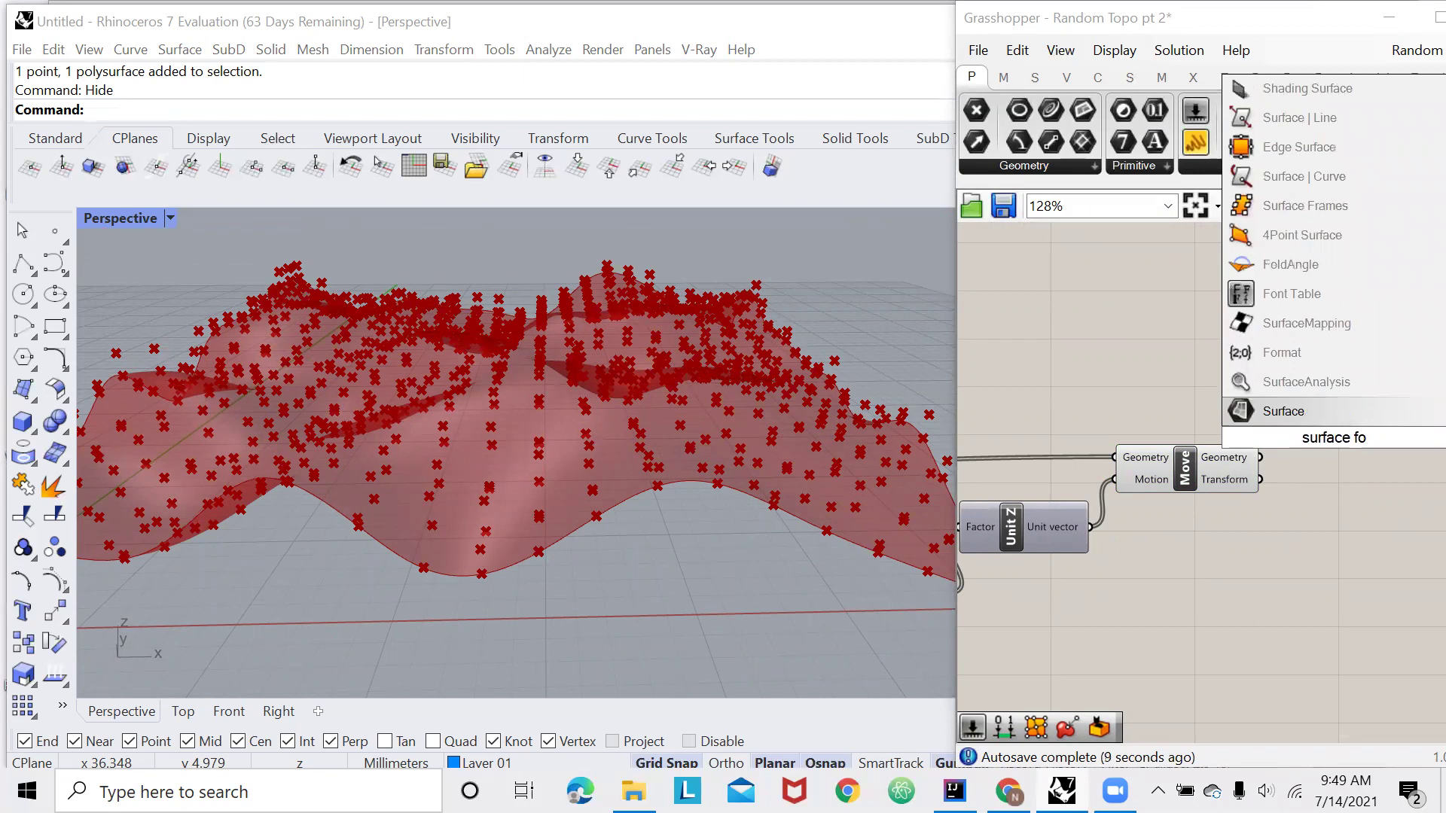
{"action": "key", "text": "BackSpace"}
{"action": "type", "text": "rom"}
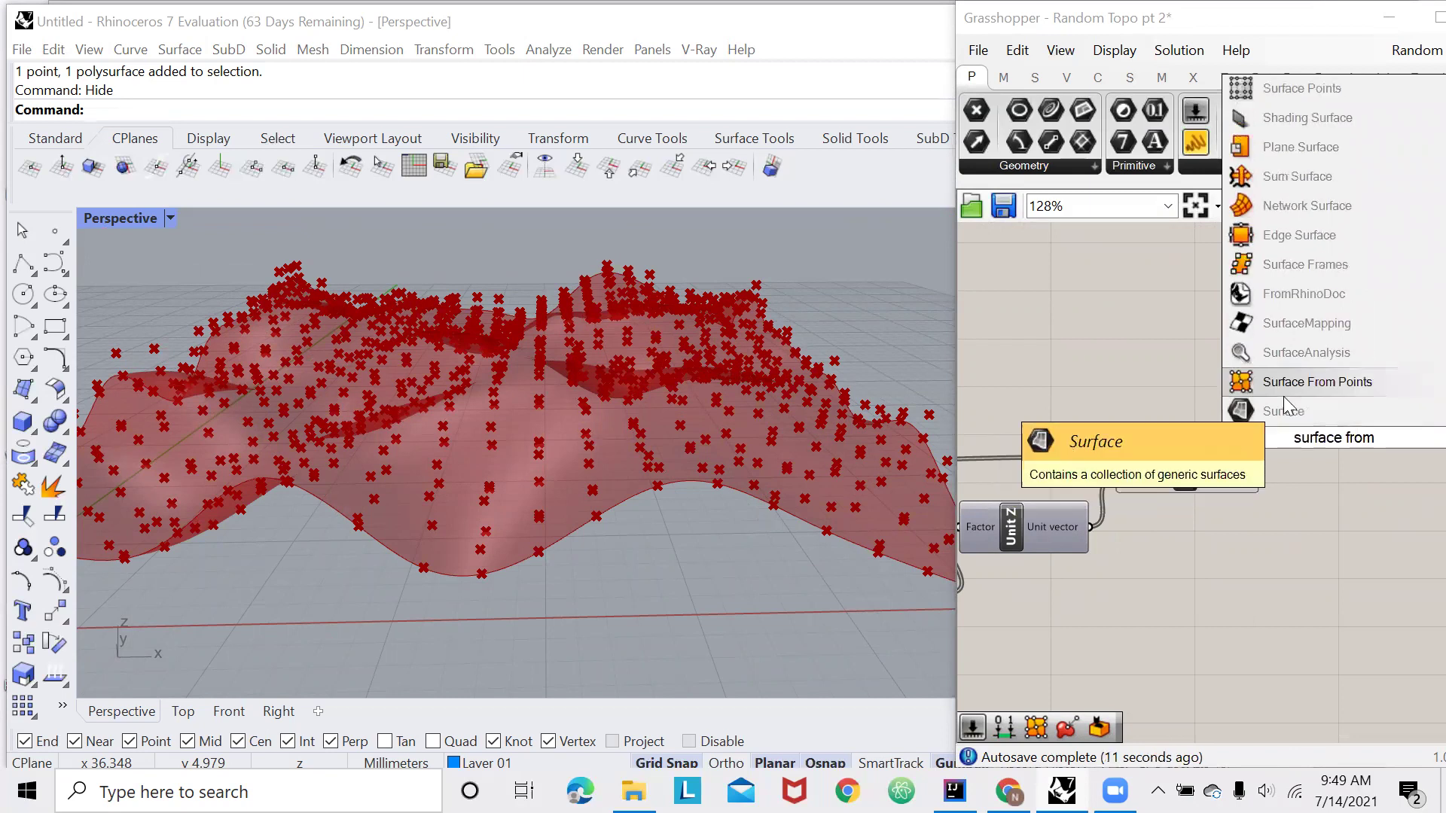
{"action": "left_click", "coordinate": [1284, 385]}
Wire Move's Geometry into Surface From Points' Points input, revealing the U Count error
{"action": "left_click_drag", "start_coordinate": [1305, 428], "coordinate": [1333, 507]}
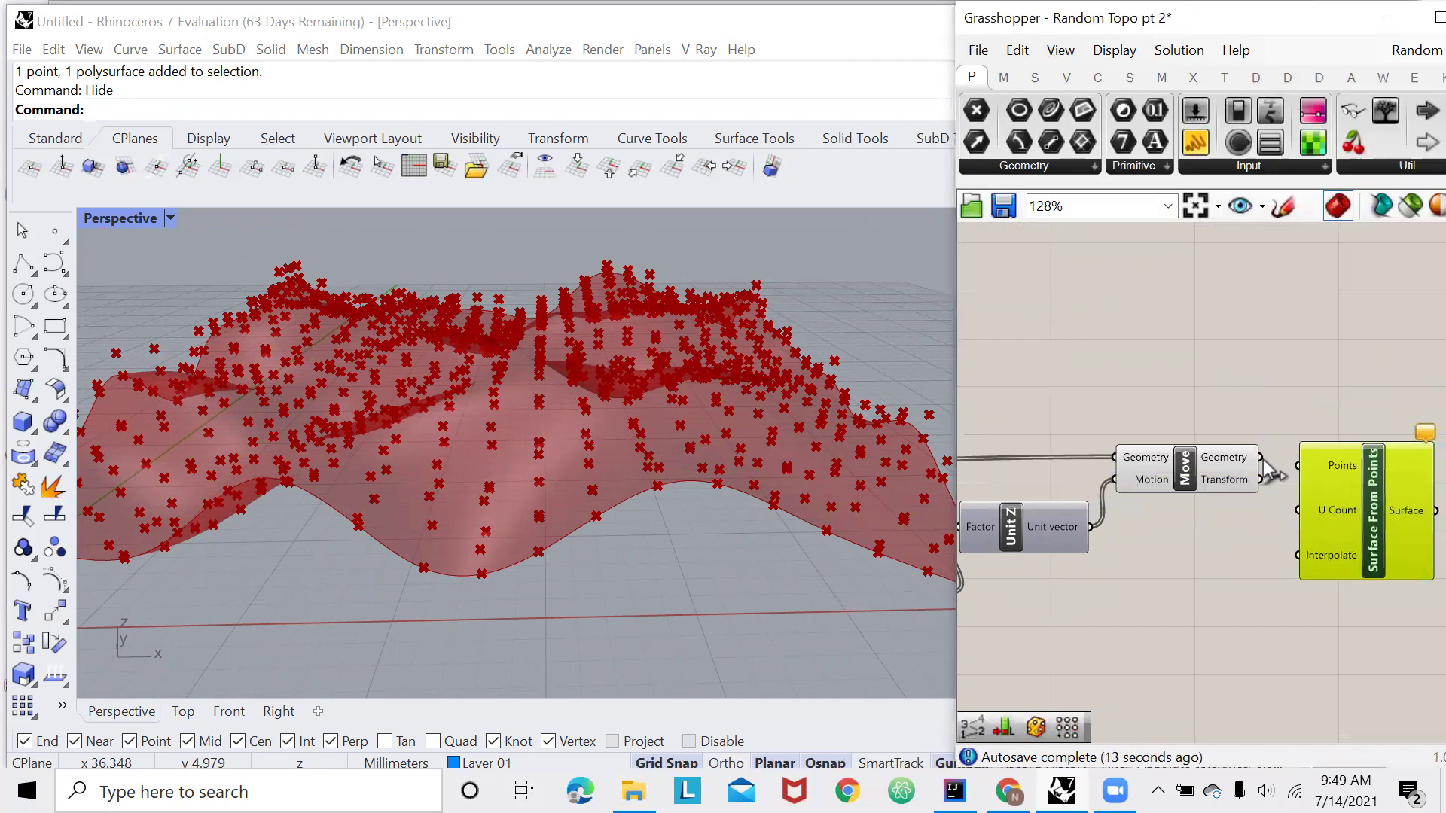
{"action": "left_click_drag", "start_coordinate": [1282, 456], "coordinate": [1283, 468]}
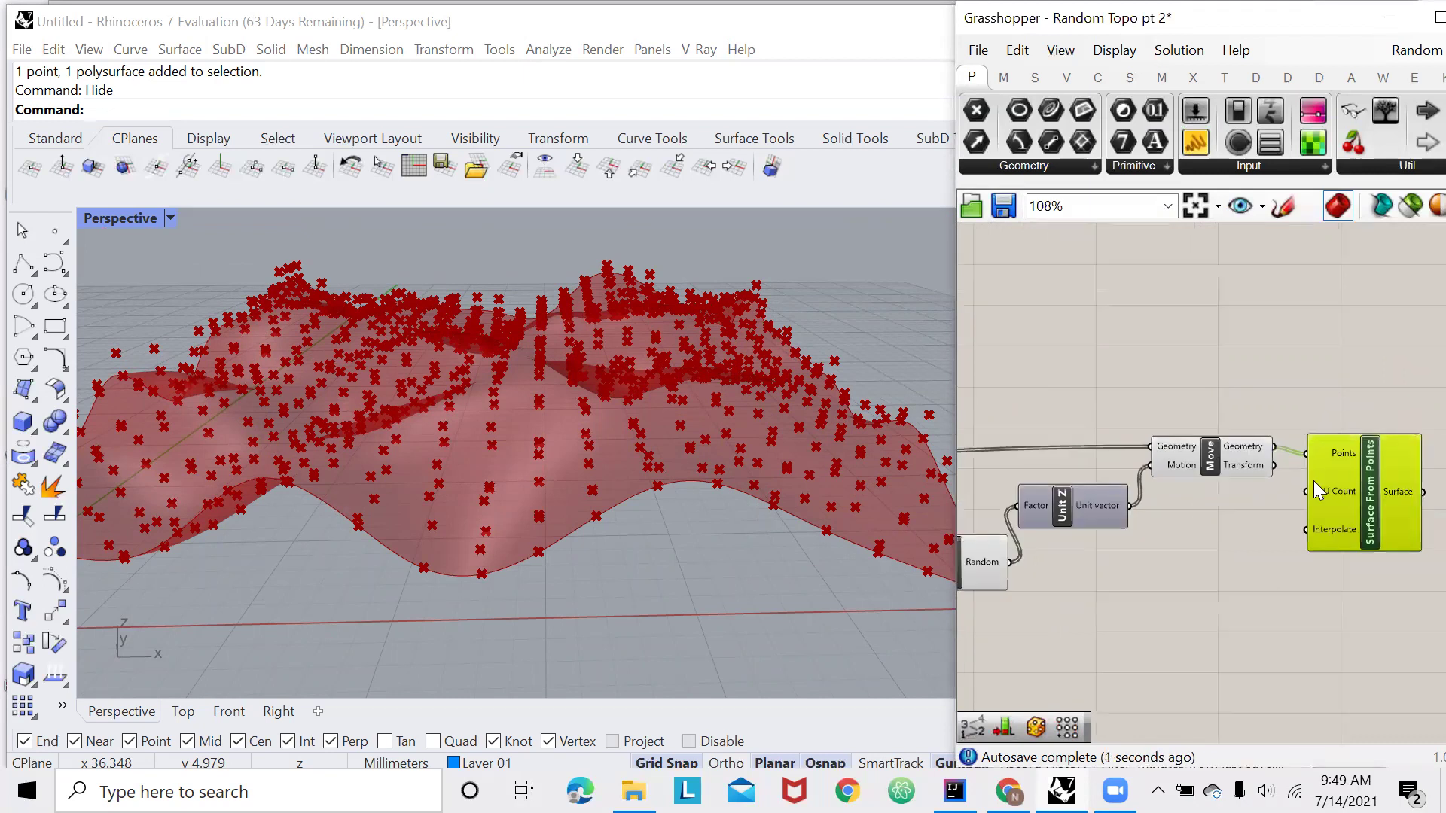
{"action": "scroll", "coordinate": [1096, 502], "scroll_direction": "down", "scroll_amount": 1}
{"action": "right_click_drag", "start_coordinate": [1337, 683], "coordinate": [1219, 601]}
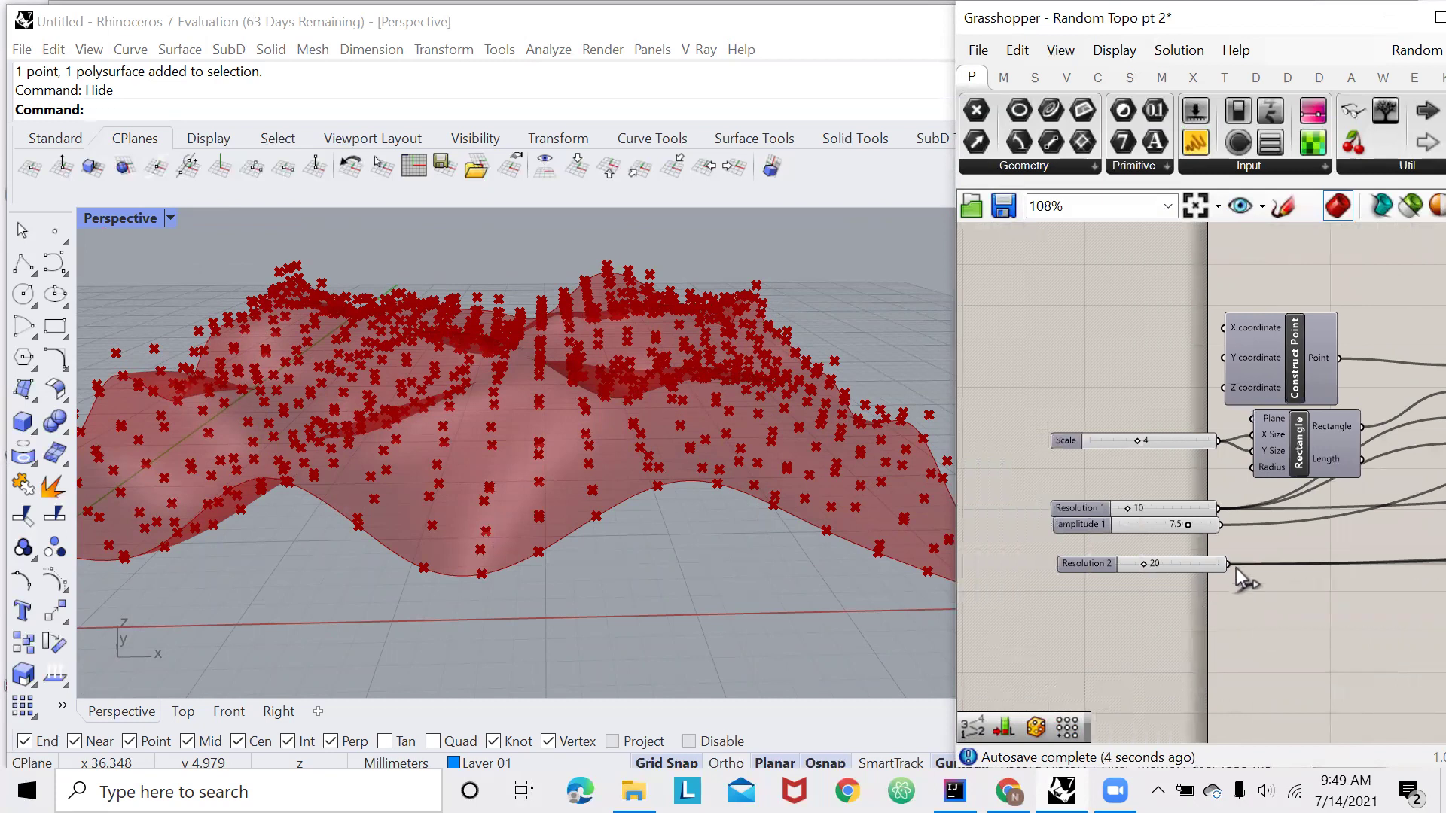
{"action": "scroll", "coordinate": [1055, 472], "scroll_direction": "down", "scroll_amount": 6}
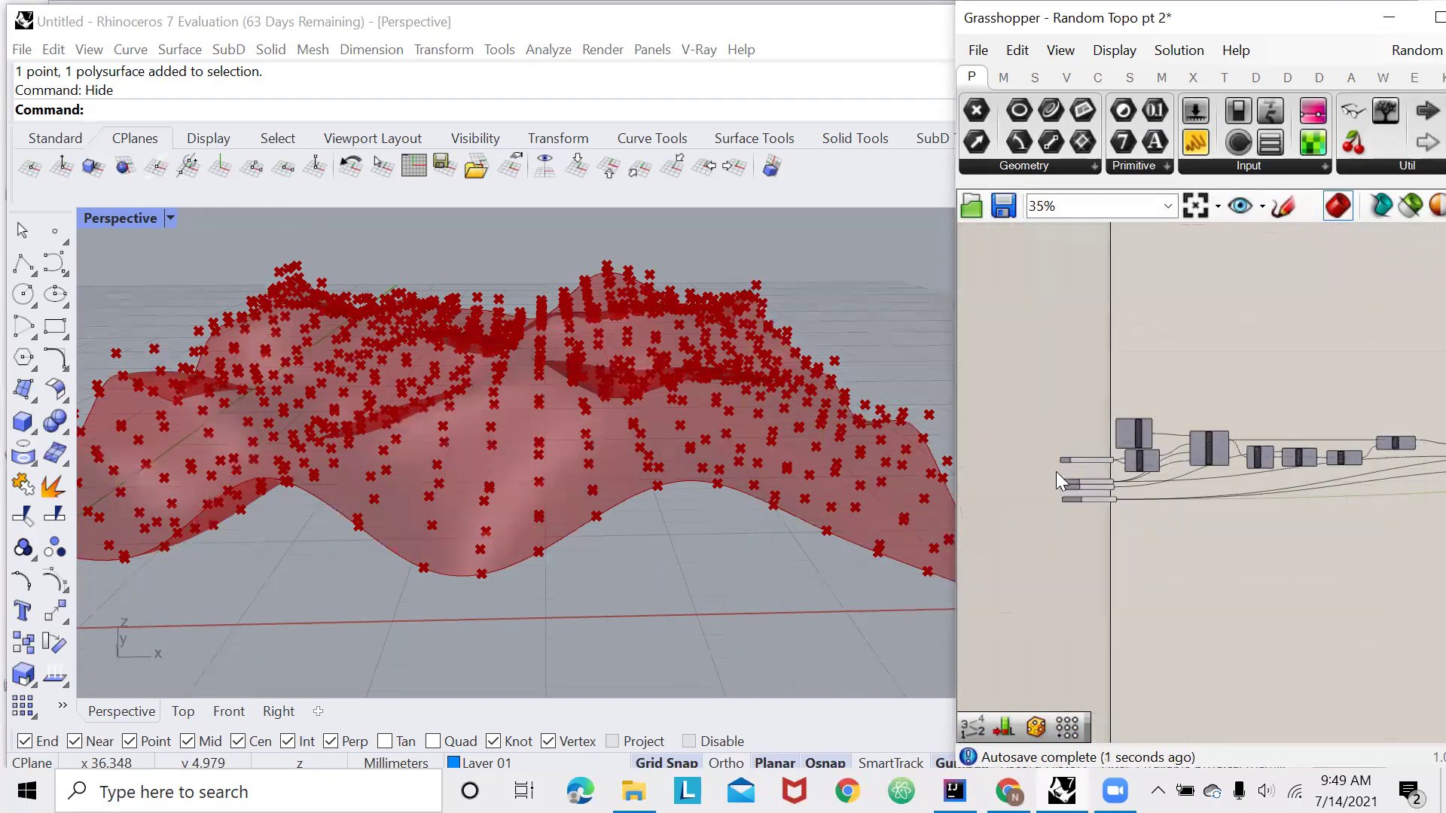
{"action": "scroll", "coordinate": [1362, 486], "scroll_direction": "up", "scroll_amount": 7}
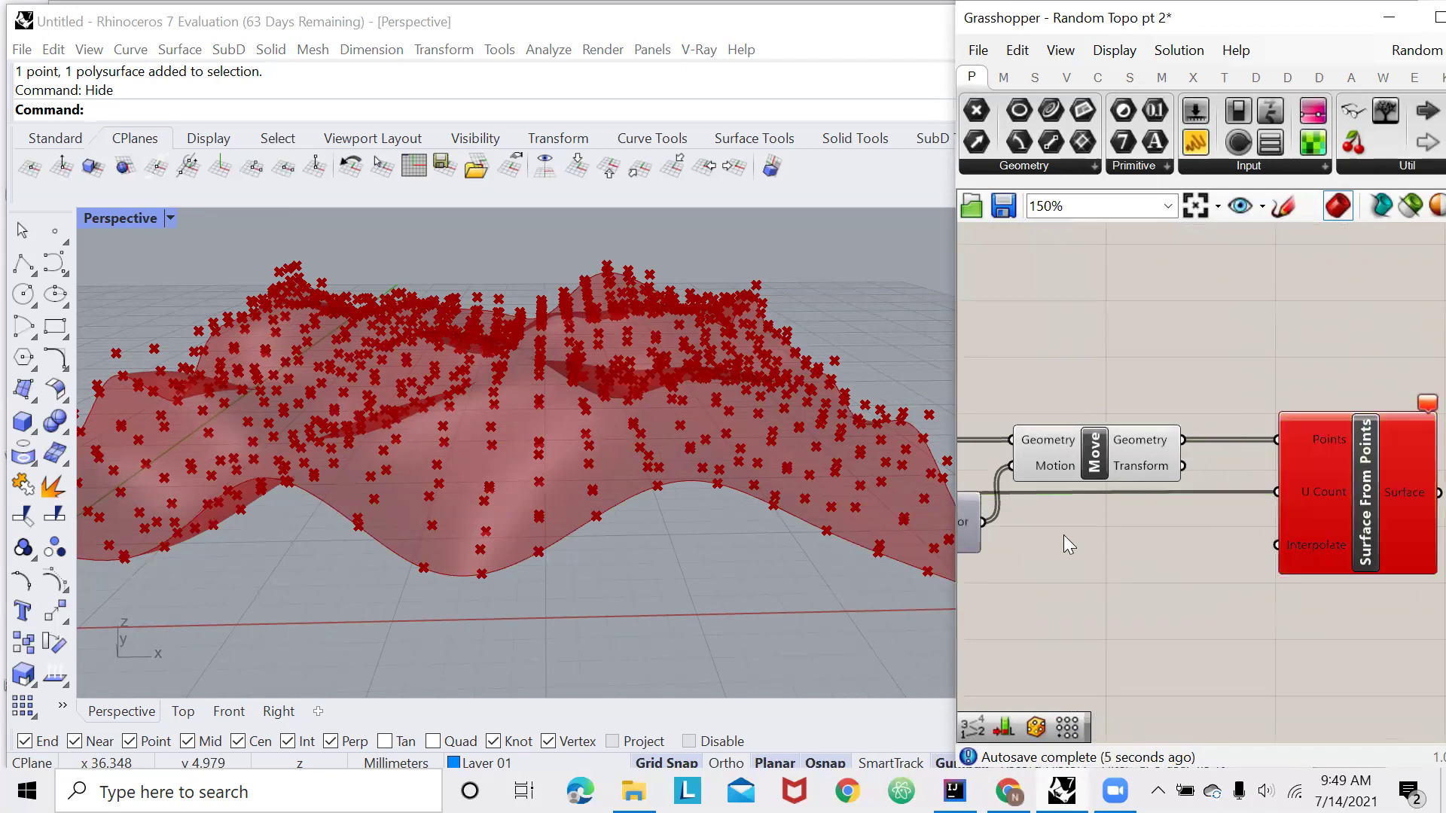
{"action": "scroll", "coordinate": [1280, 518], "scroll_direction": "down", "scroll_amount": 2}
{"action": "scroll", "coordinate": [1334, 442], "scroll_direction": "up", "scroll_amount": 3}
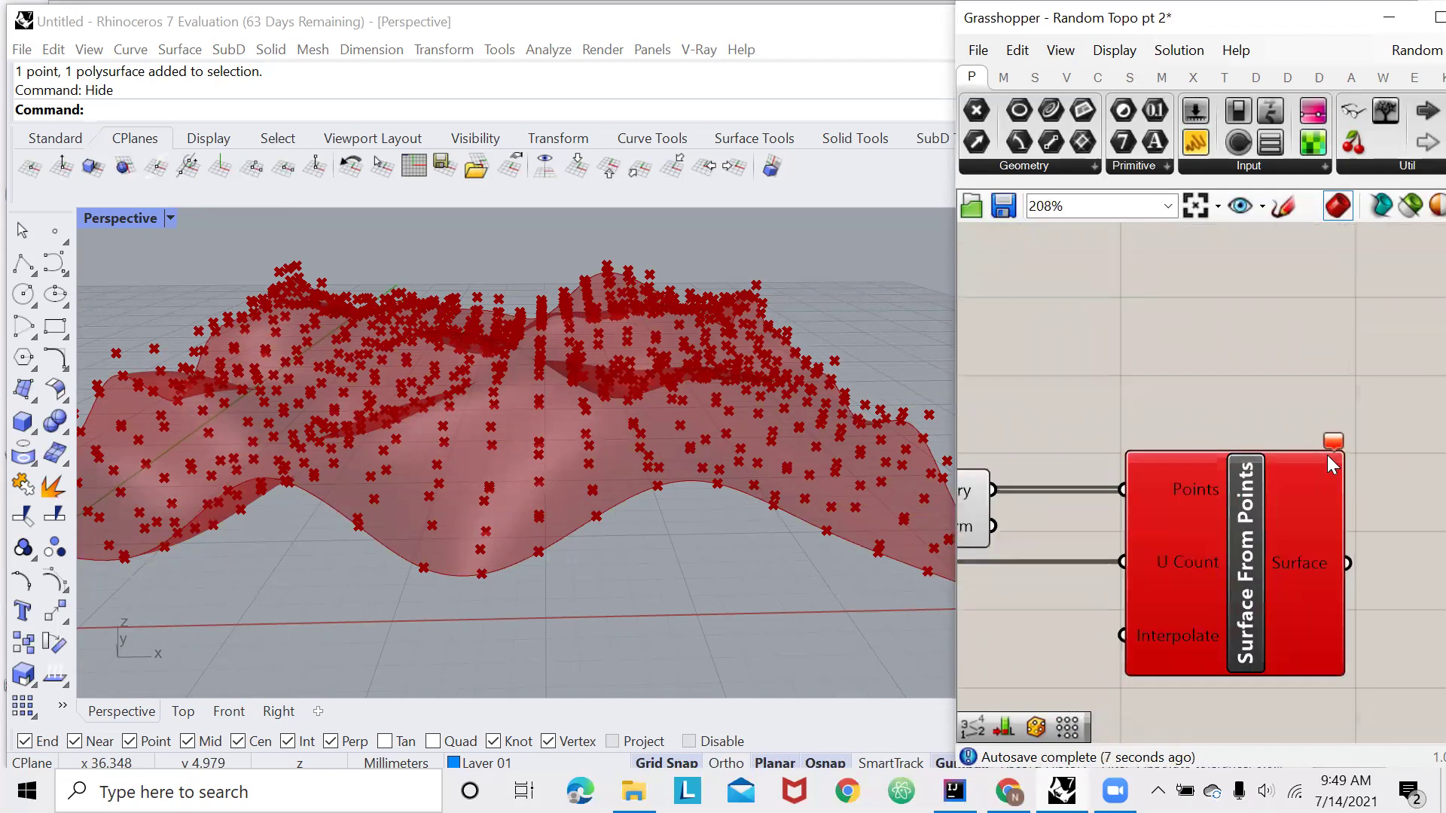
Zoom in on Surface From Points and check that its U Count input receives 20
{"action": "mouse_move", "coordinate": [1330, 446]}
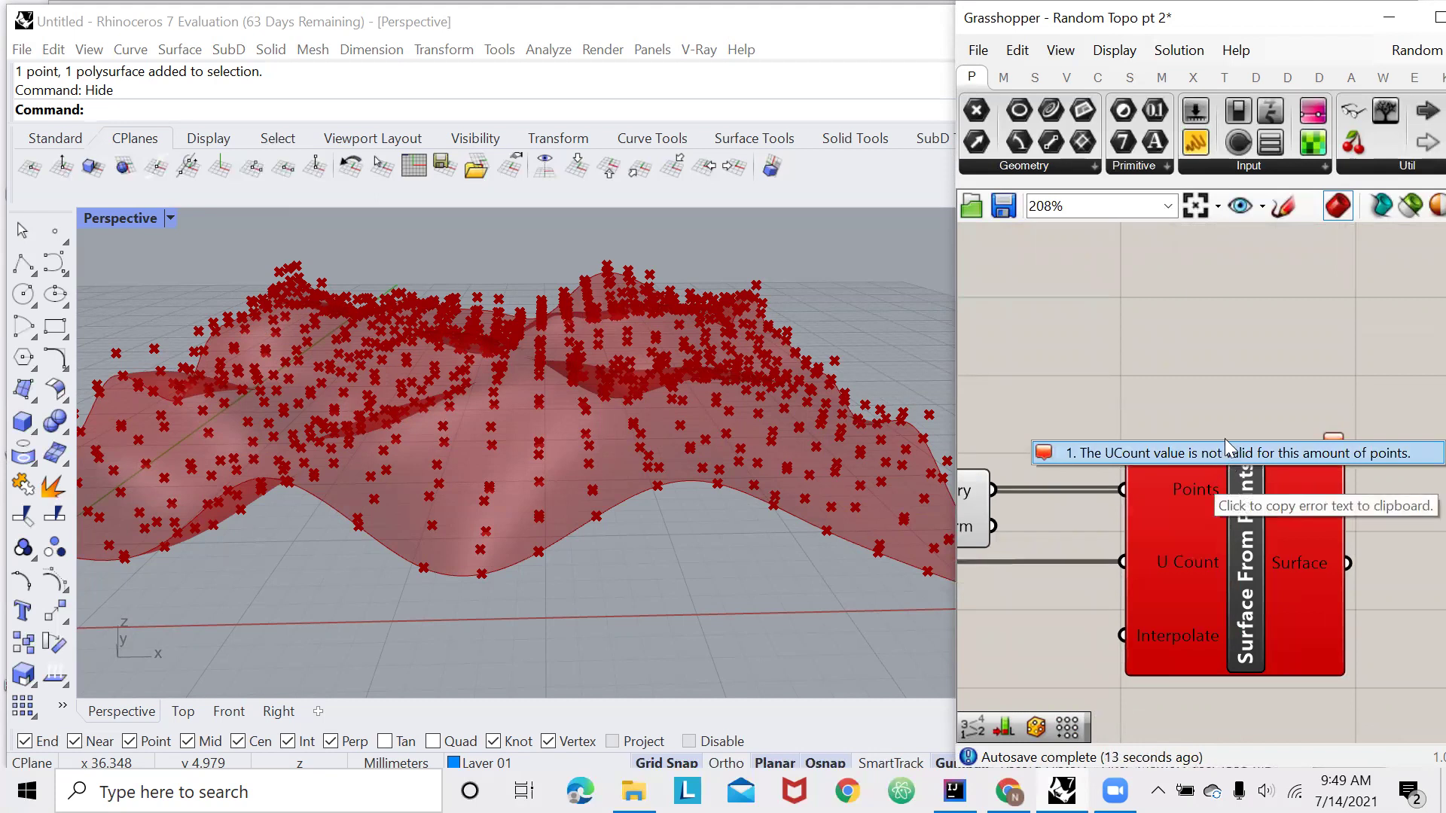
{"action": "scroll", "coordinate": [1284, 380], "scroll_direction": "down", "scroll_amount": 5}
{"action": "scroll", "coordinate": [1289, 401], "scroll_direction": "down", "scroll_amount": 3}
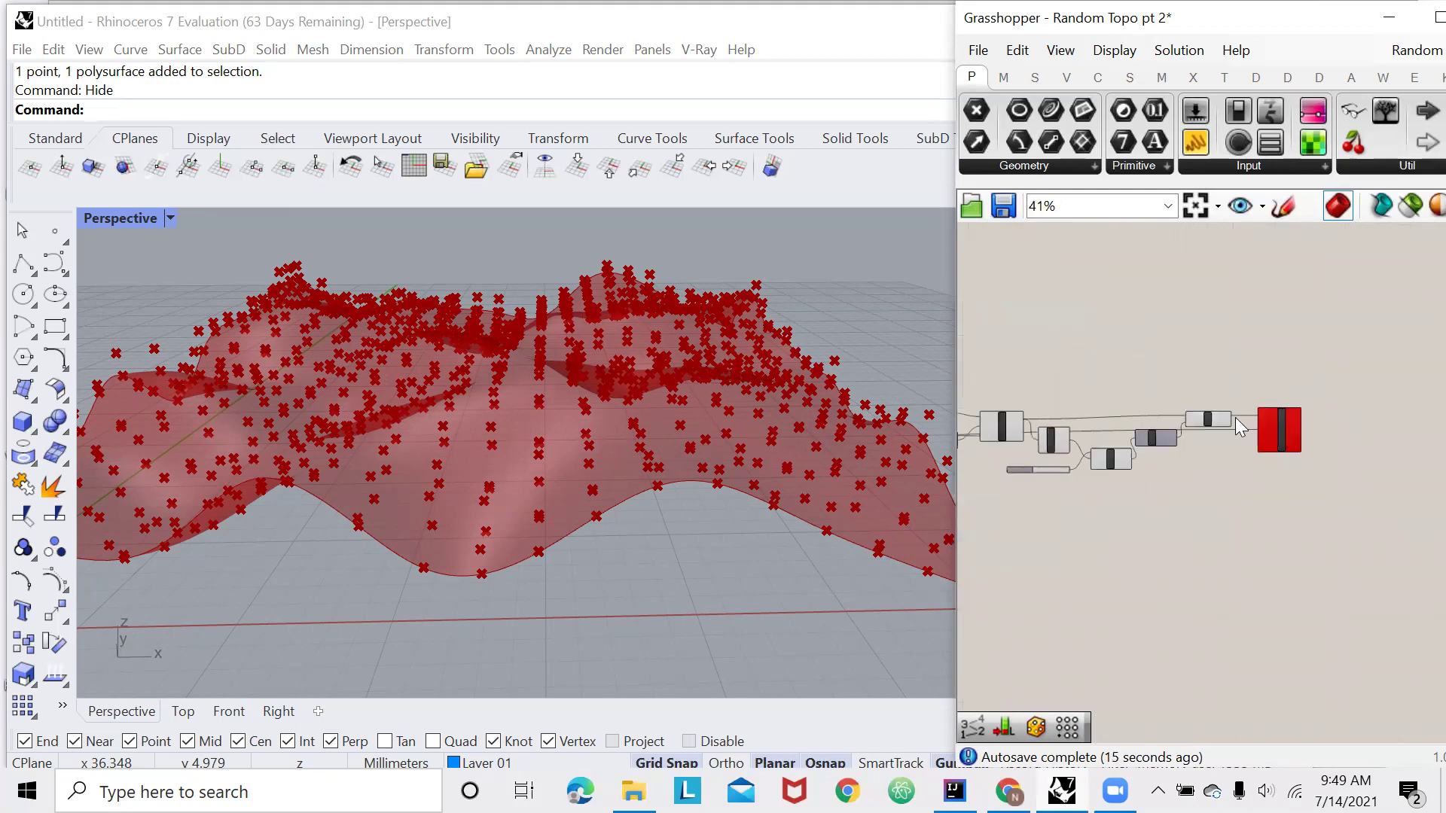
{"action": "scroll", "coordinate": [1155, 434], "scroll_direction": "up", "scroll_amount": 4}
{"action": "scroll", "coordinate": [1141, 432], "scroll_direction": "down", "scroll_amount": 3}
{"action": "scroll", "coordinate": [1036, 400], "scroll_direction": "up", "scroll_amount": 4}
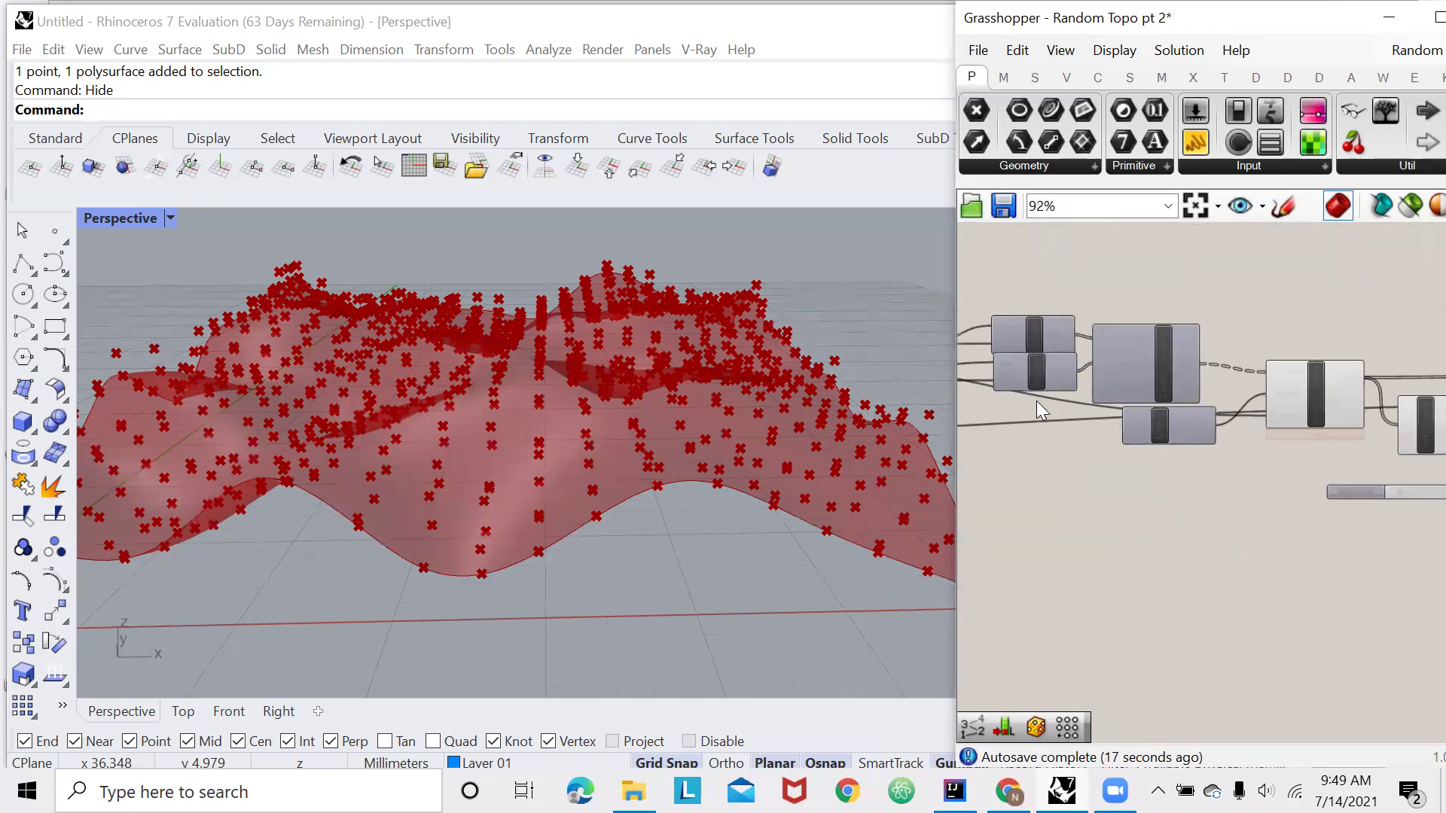
{"action": "scroll", "coordinate": [1005, 317], "scroll_direction": "up", "scroll_amount": 3}
{"action": "scroll", "coordinate": [1057, 392], "scroll_direction": "down", "scroll_amount": 3}
{"action": "scroll", "coordinate": [1057, 391], "scroll_direction": "up", "scroll_amount": 4}
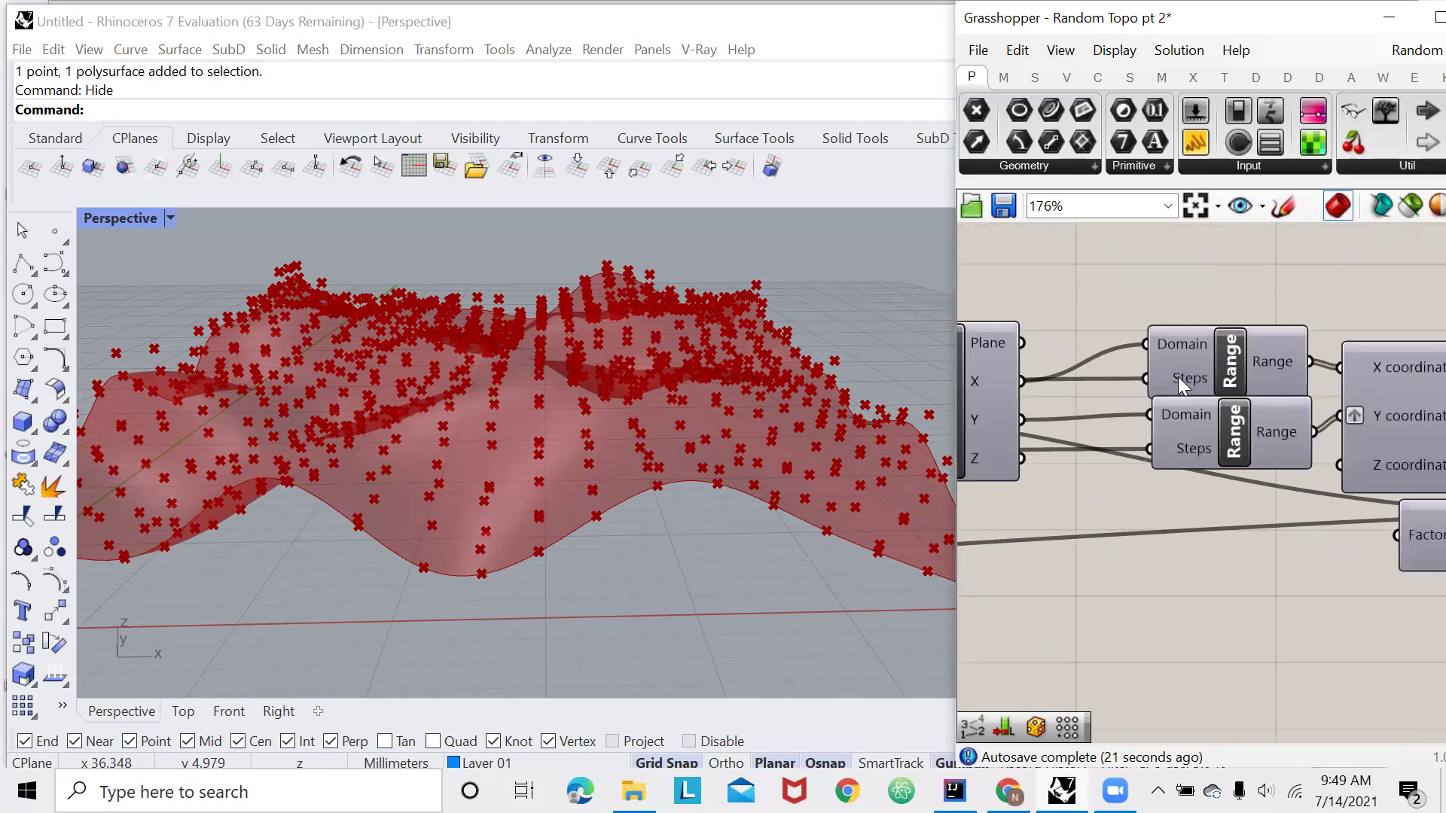
{"action": "mouse_move", "coordinate": [1179, 378]}
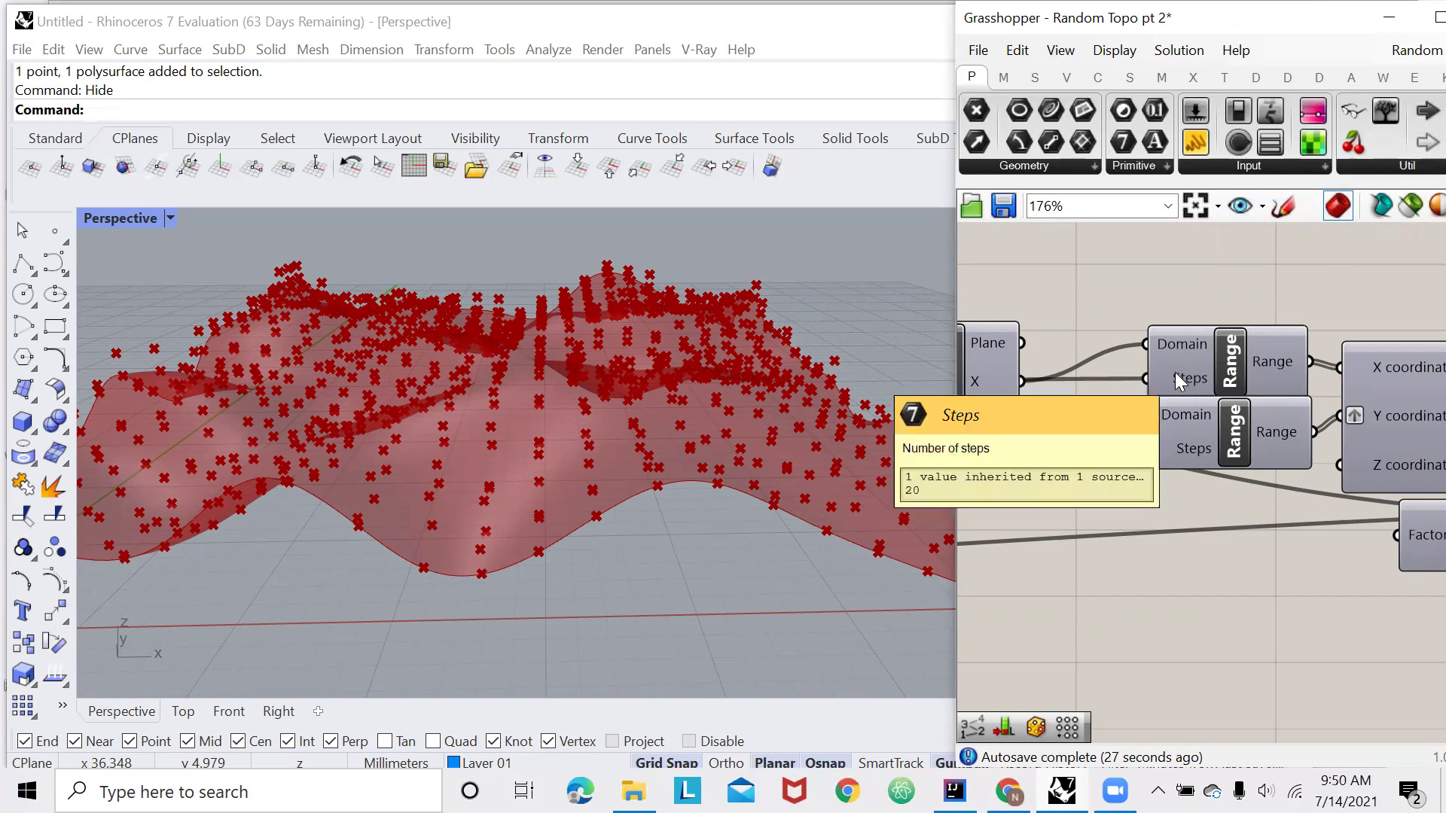
{"action": "mouse_move", "coordinate": [1256, 361]}
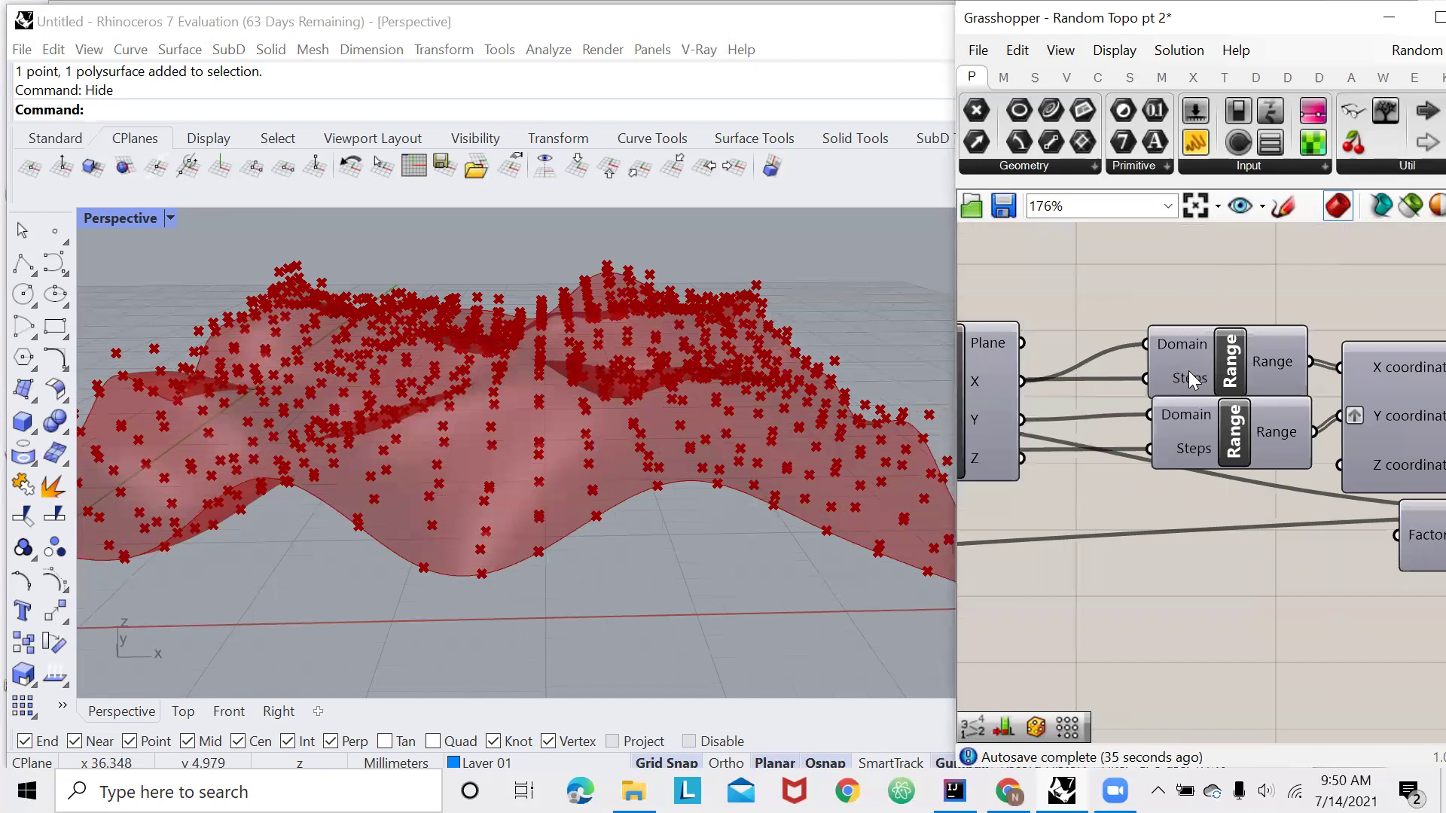
{"action": "mouse_move", "coordinate": [1267, 360]}
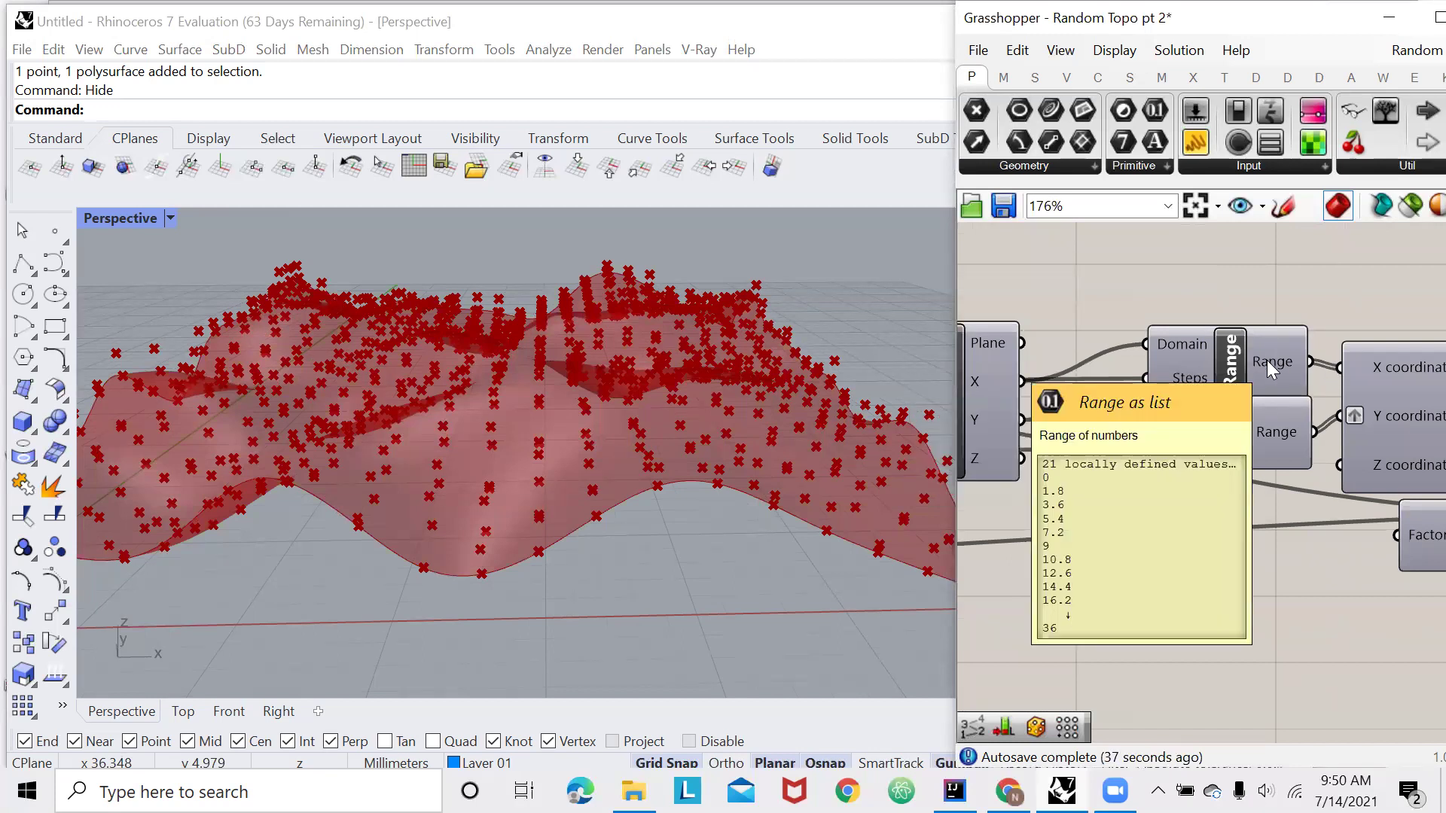
{"action": "scroll", "coordinate": [1267, 360], "scroll_direction": "down", "scroll_amount": 6}
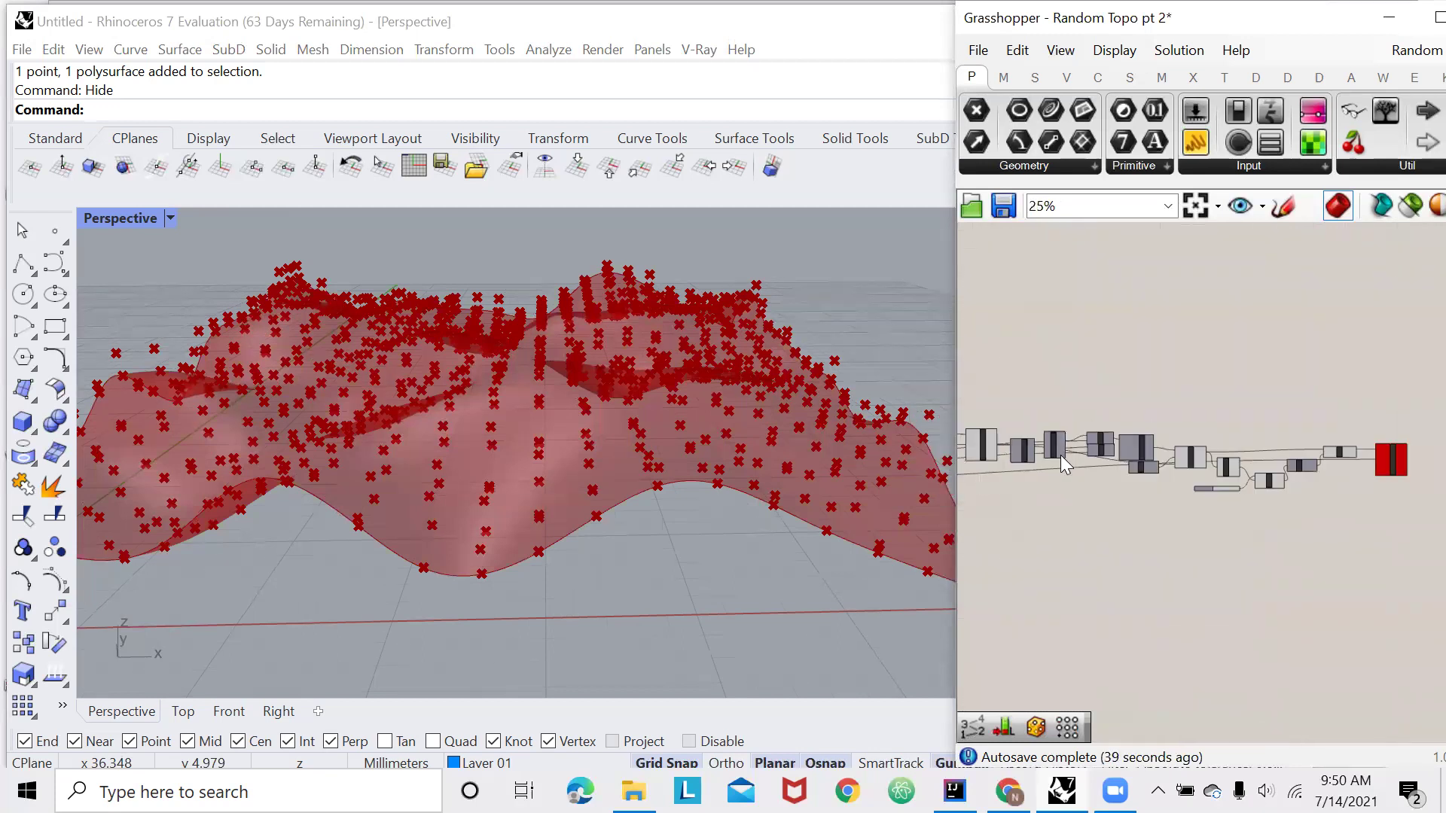
{"action": "scroll", "coordinate": [1337, 458], "scroll_direction": "up", "scroll_amount": 6}
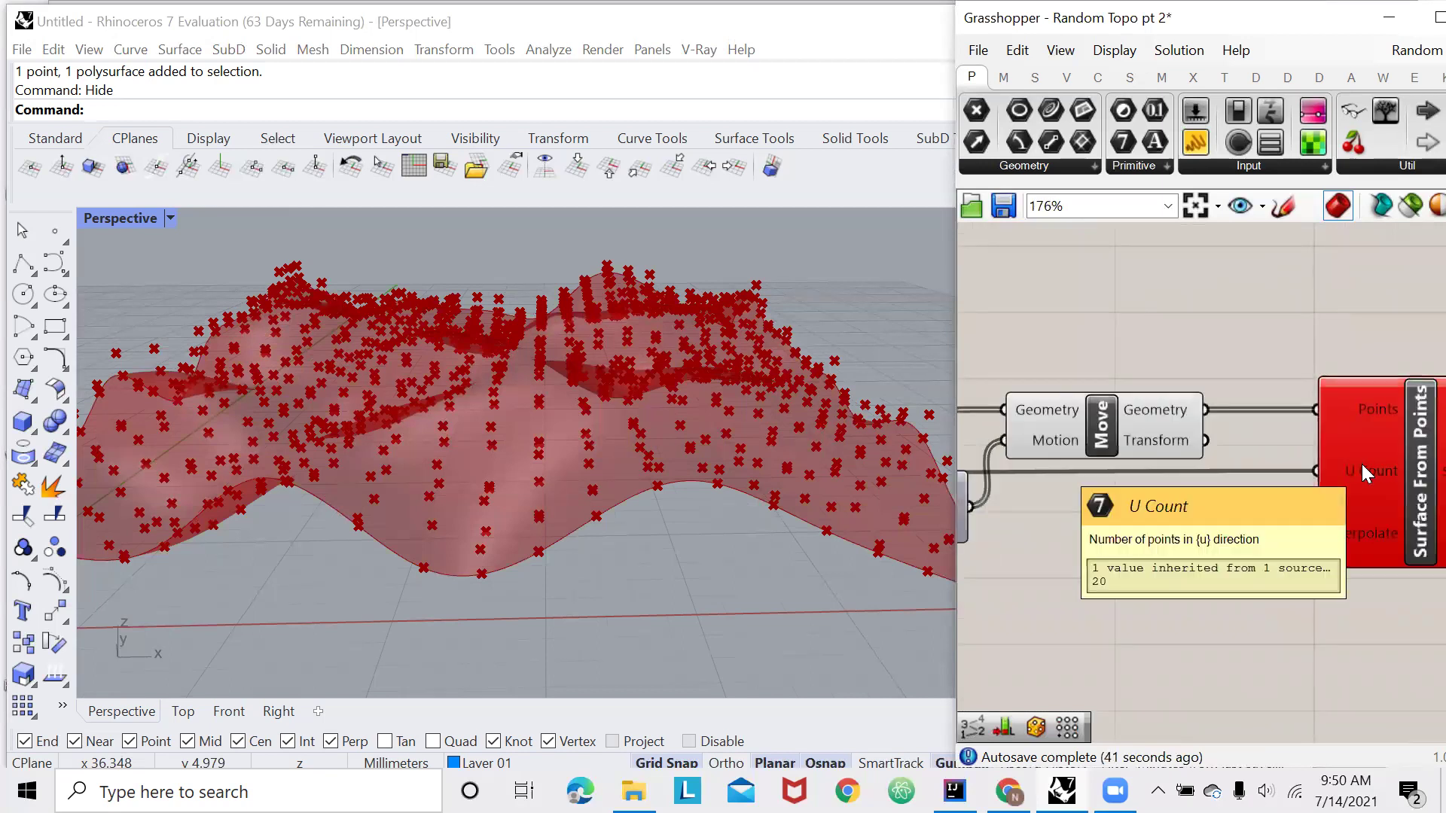
Apply the expression x+1 to U Count so it becomes 21 and the surface regenerates
{"action": "right_click", "coordinate": [1358, 471]}
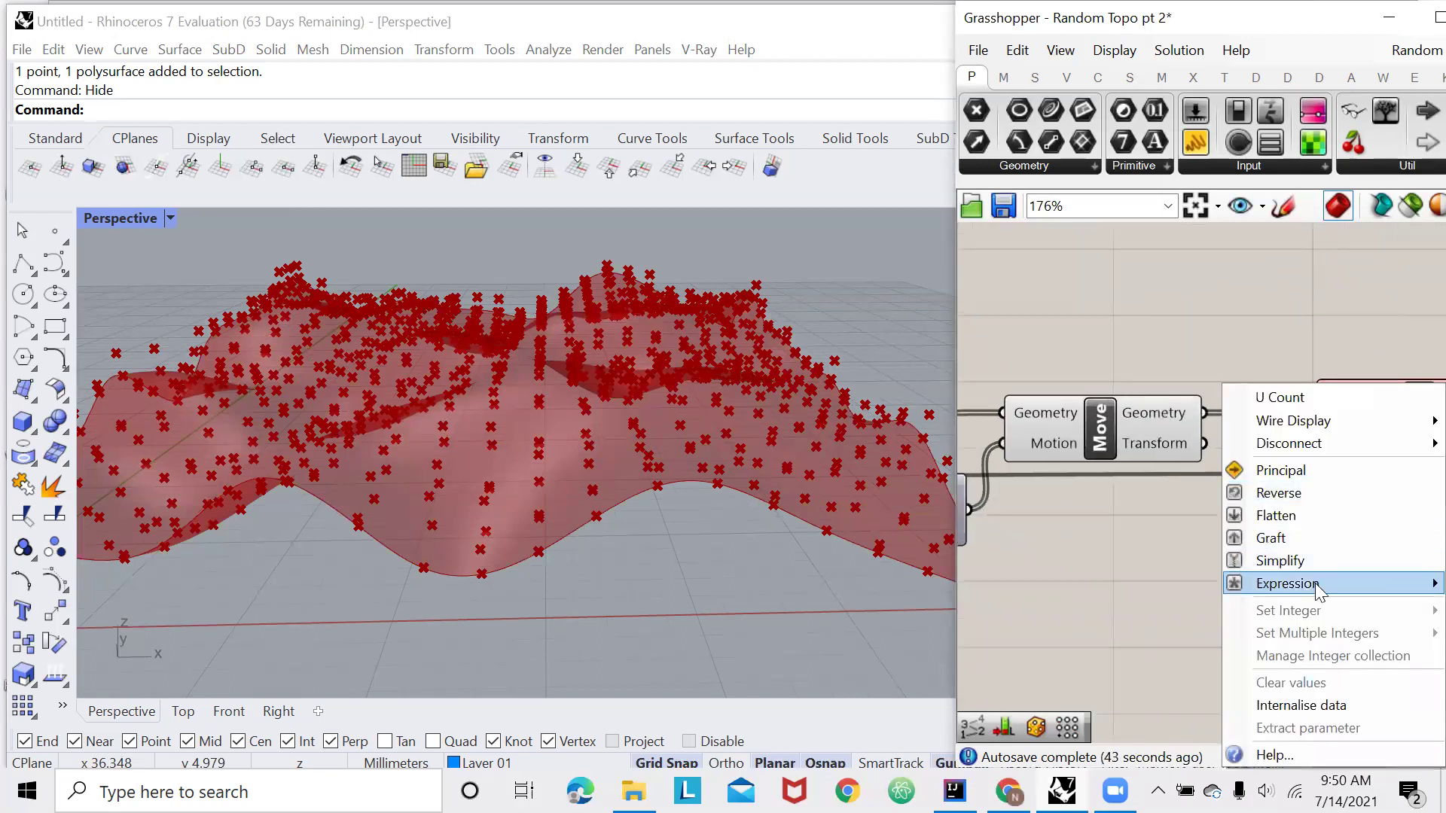
{"action": "mouse_move", "coordinate": [1314, 583]}
{"action": "left_click", "coordinate": [1141, 611]}
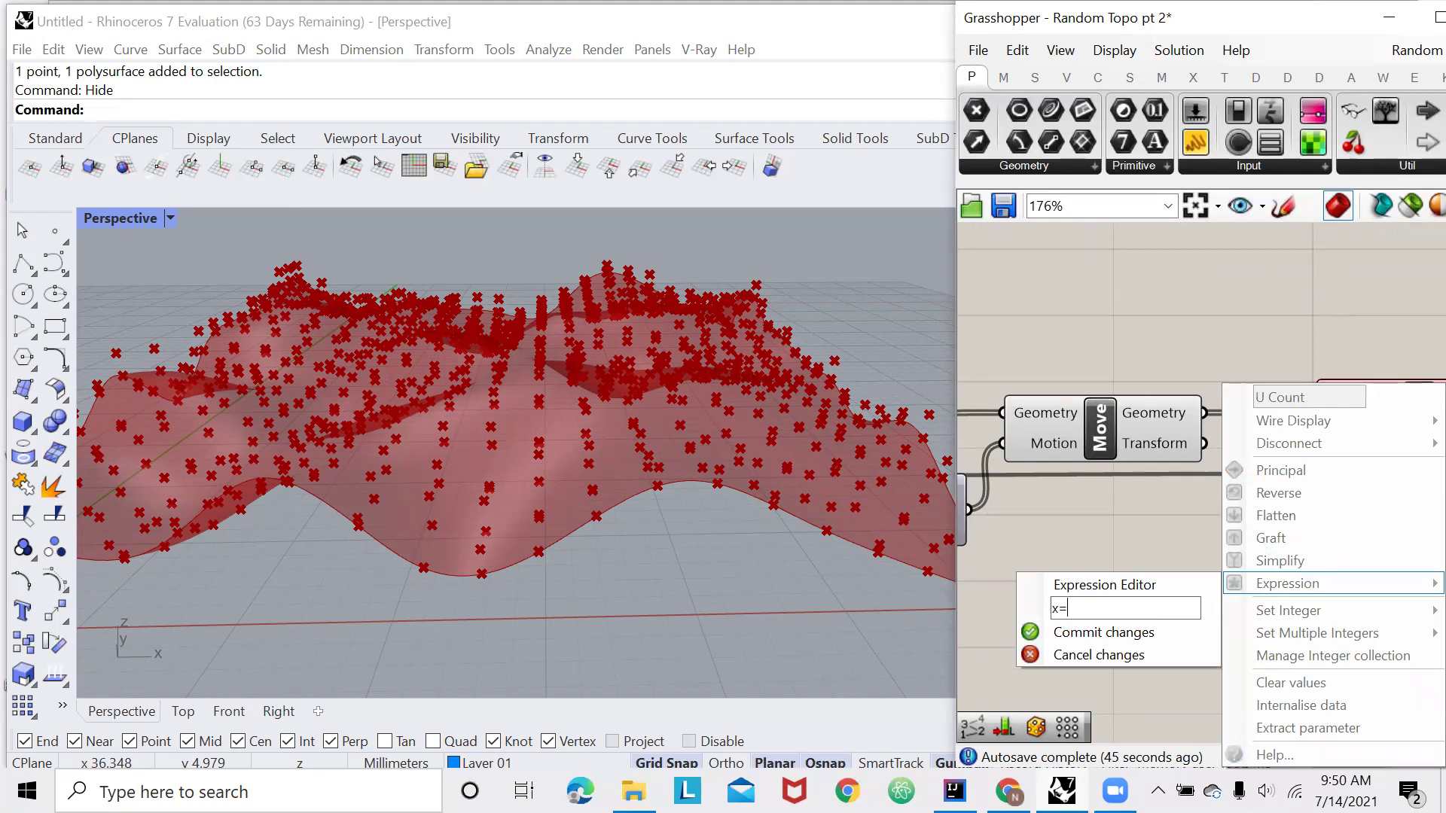
{"action": "type", "text": "x+1"}
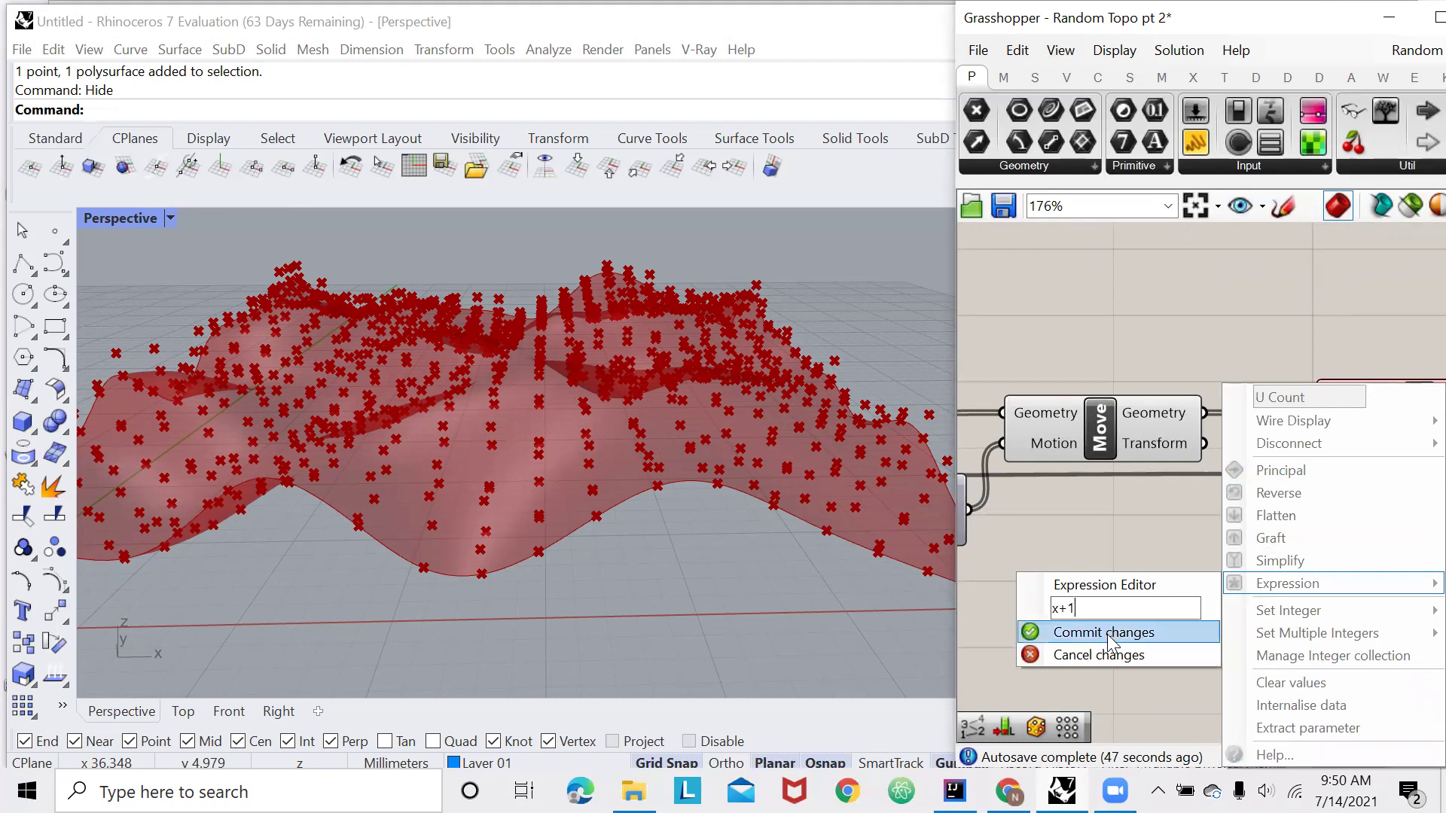
{"action": "left_click", "coordinate": [1105, 633]}
{"action": "scroll", "coordinate": [1065, 524], "scroll_direction": "up", "scroll_amount": 2}
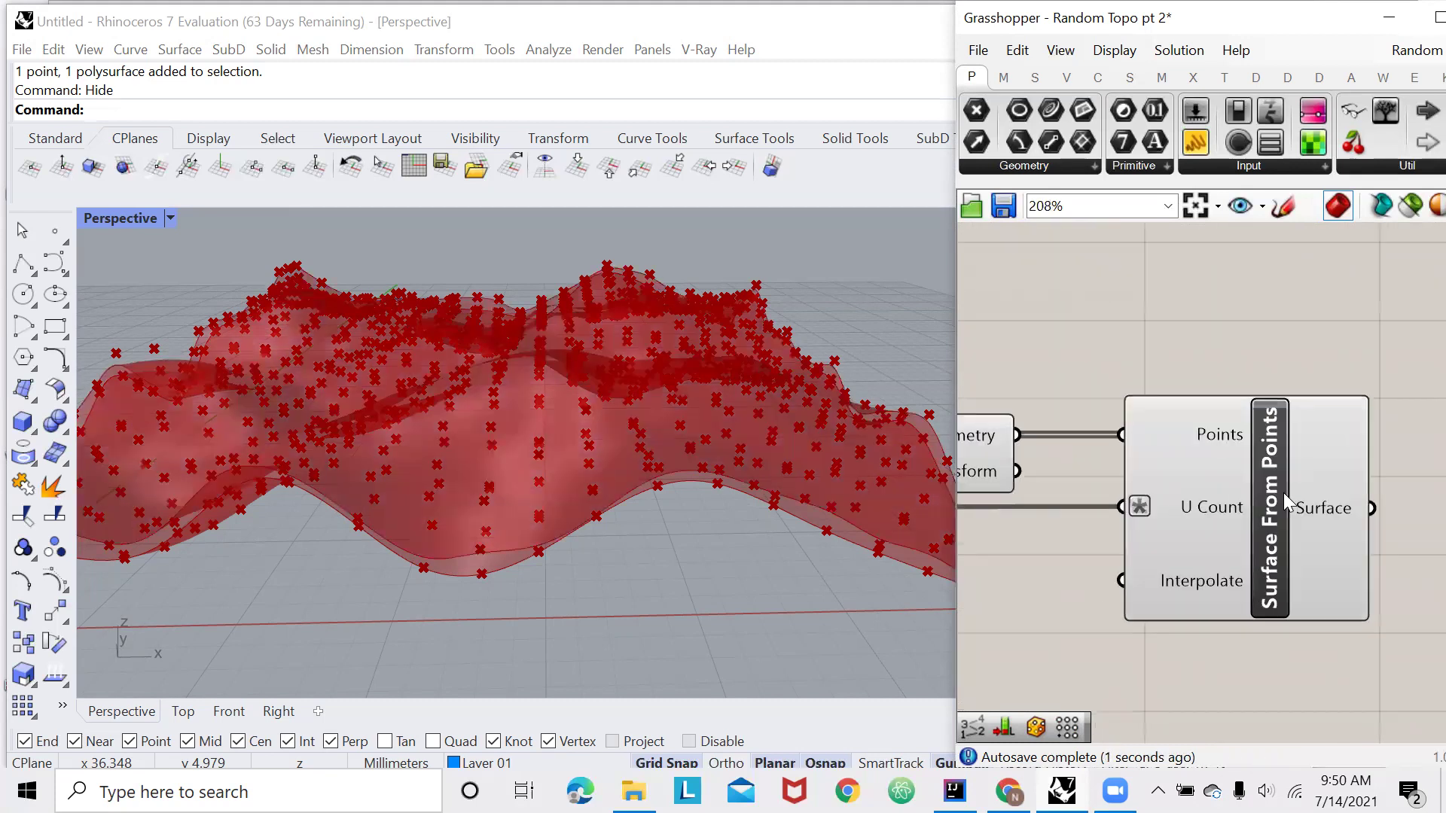
{"action": "mouse_move", "coordinate": [1211, 512]}
{"action": "scroll", "coordinate": [1234, 495], "scroll_direction": "down", "scroll_amount": 3}
{"action": "right_click_drag", "start_coordinate": [834, 559], "coordinate": [878, 561]}
{"action": "scroll", "coordinate": [1340, 490], "scroll_direction": "down", "scroll_amount": 1}
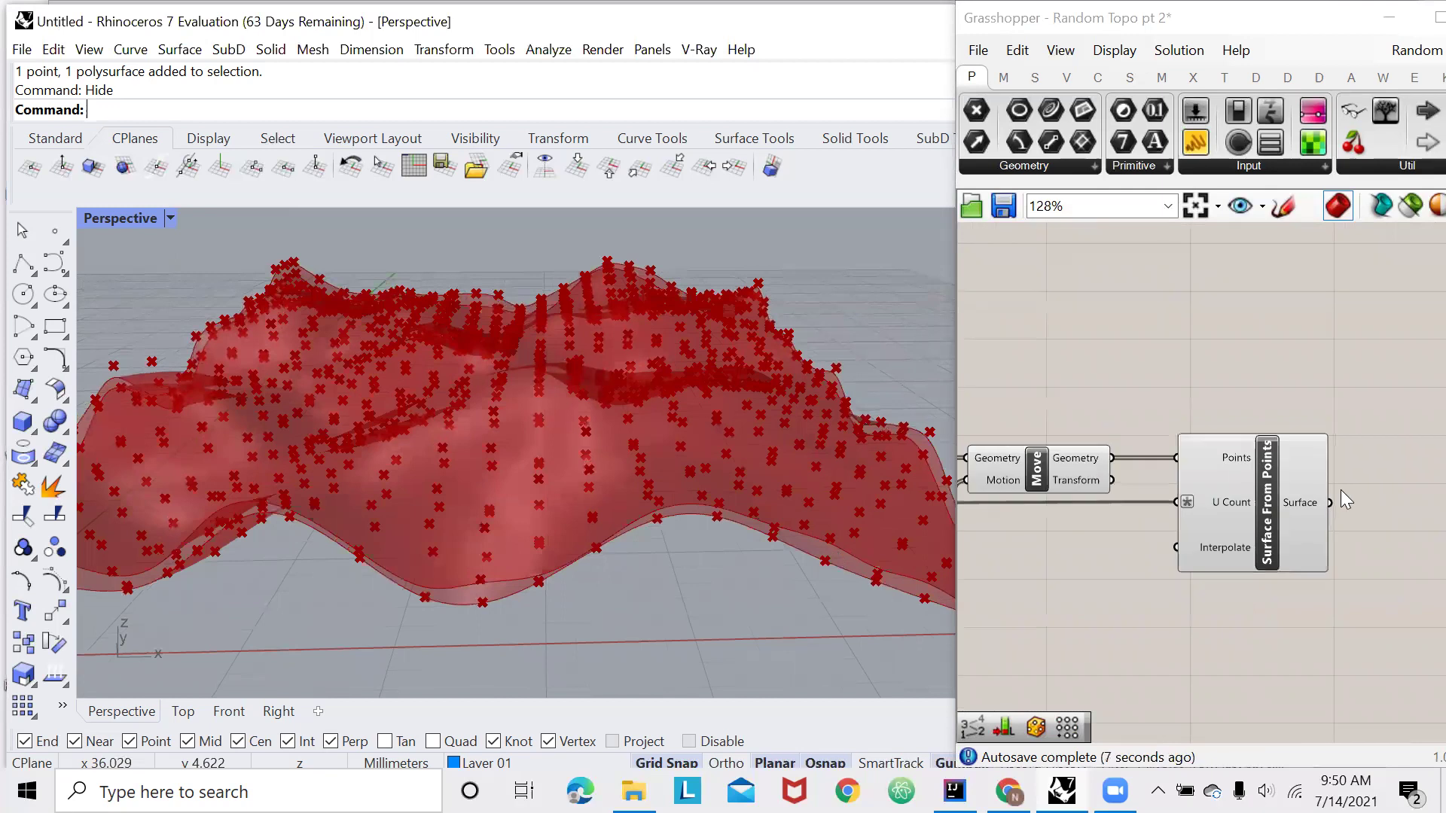
{"action": "scroll", "coordinate": [1328, 491], "scroll_direction": "down", "scroll_amount": 4}
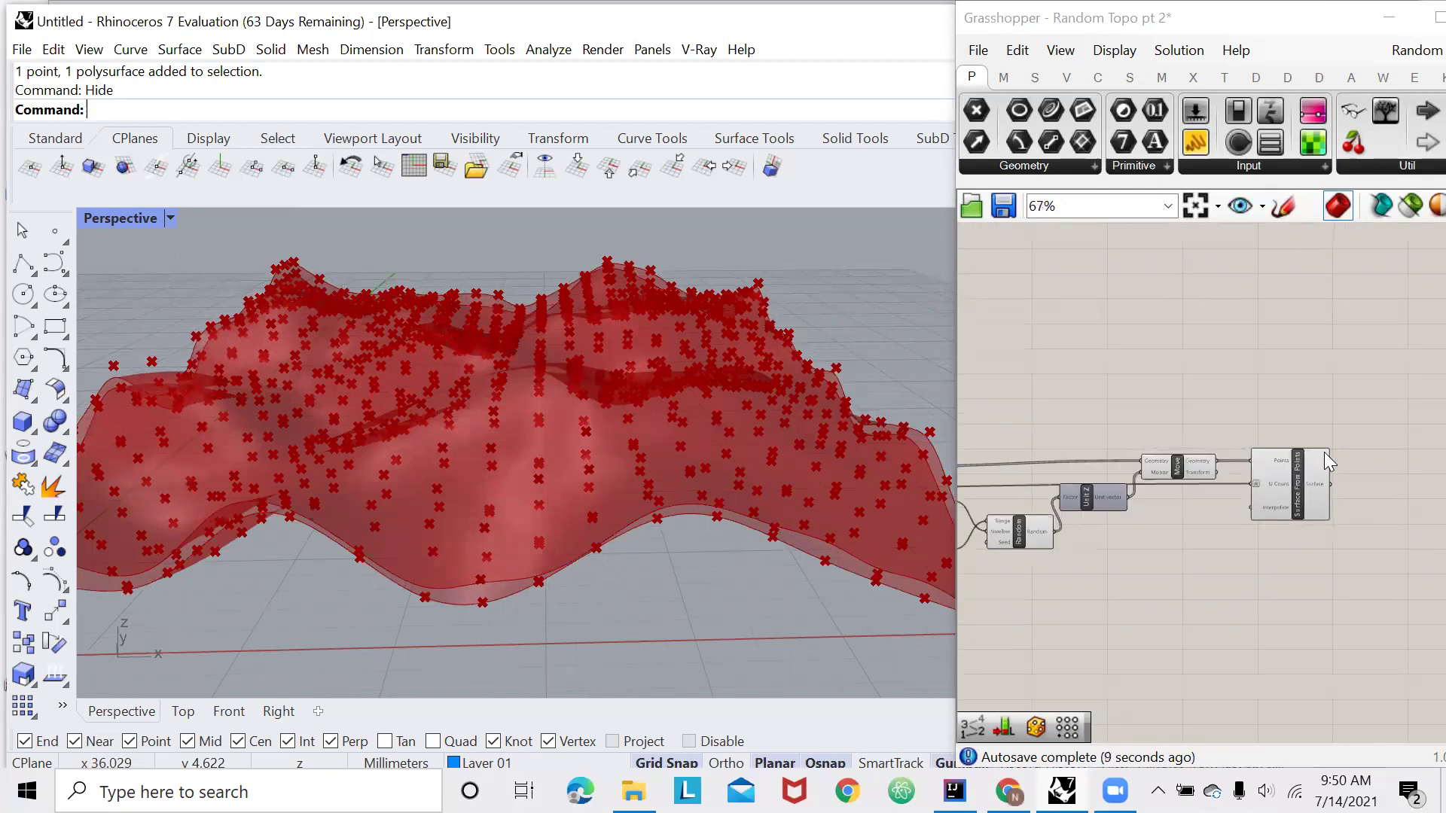
{"action": "scroll", "coordinate": [1250, 473], "scroll_direction": "down", "scroll_amount": 6}
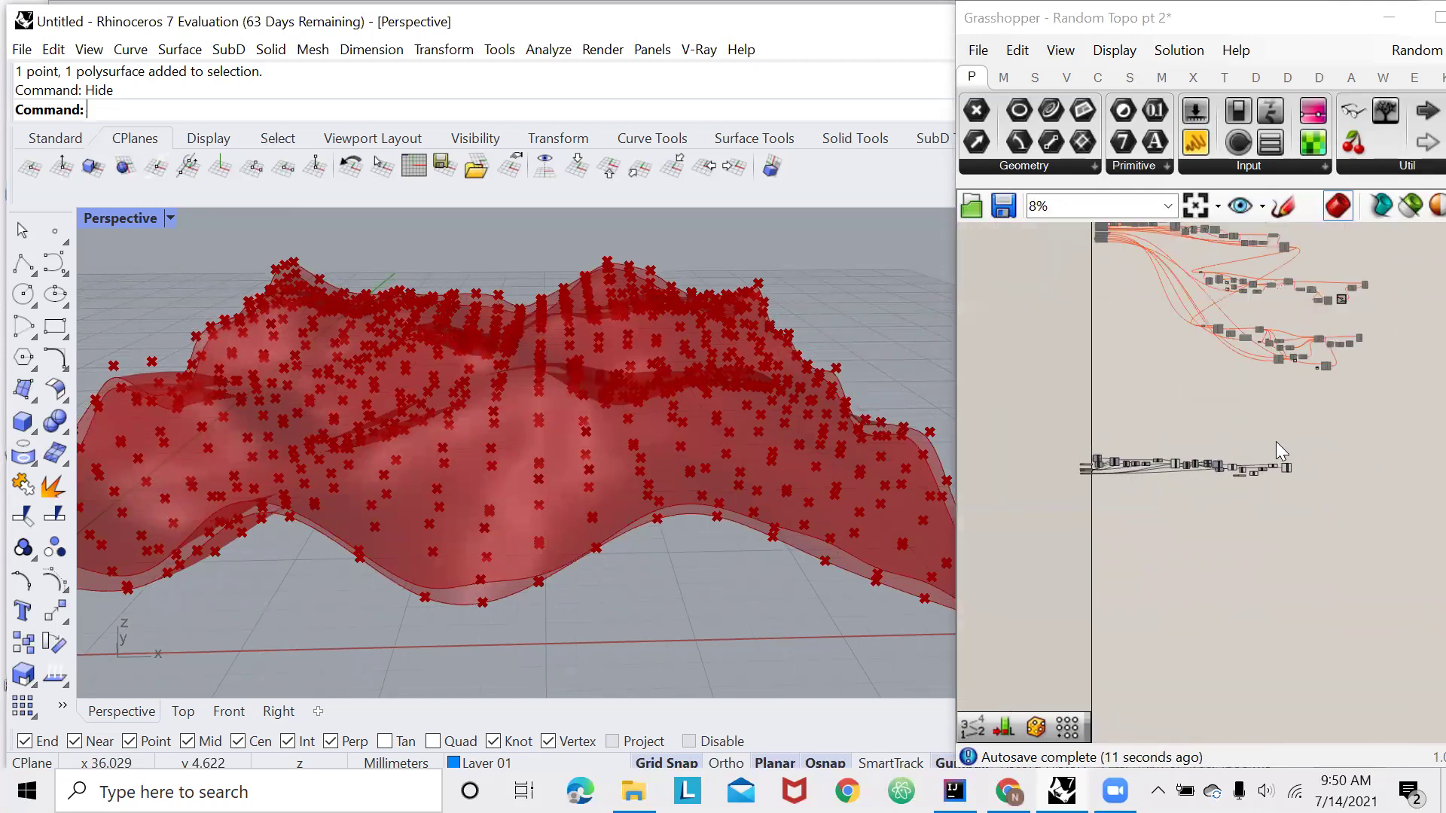
Turn off the preview of the lower group's components
{"action": "left_click_drag", "start_coordinate": [1269, 440], "coordinate": [1045, 526]}
{"action": "right_click", "coordinate": [1045, 526]}
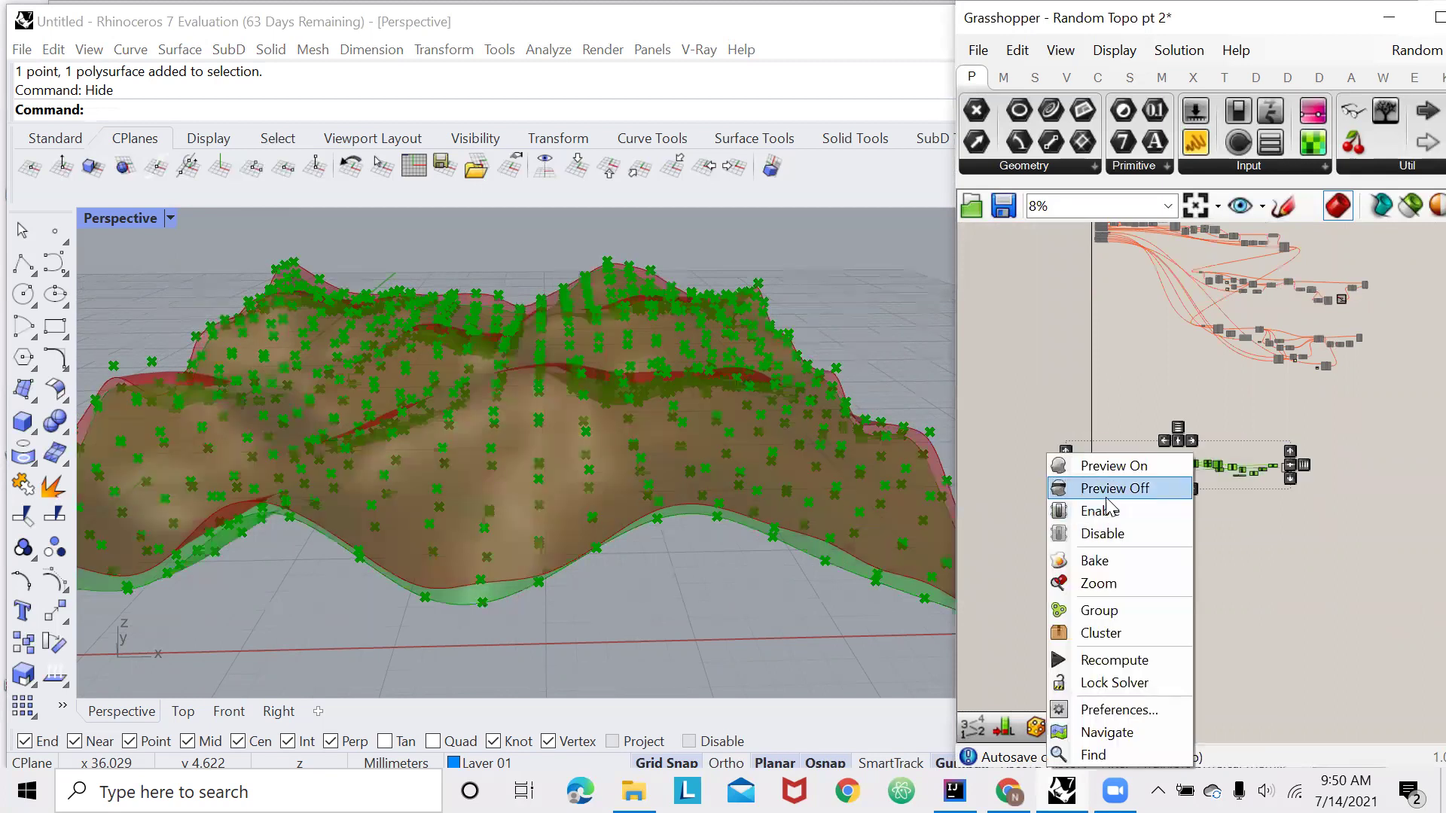
{"action": "left_click", "coordinate": [1113, 488]}
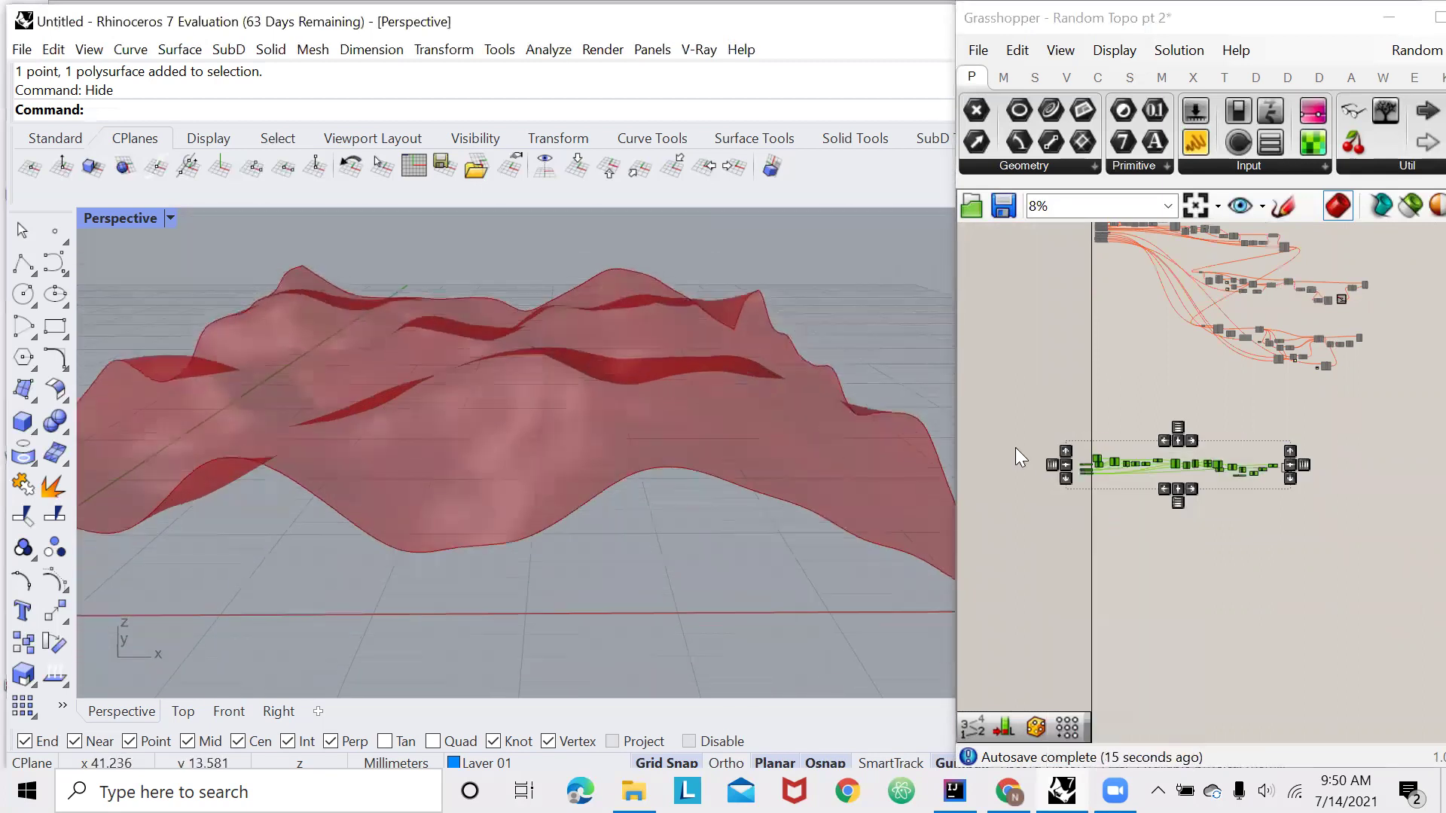
{"action": "scroll", "coordinate": [1292, 477], "scroll_direction": "up", "scroll_amount": 8}
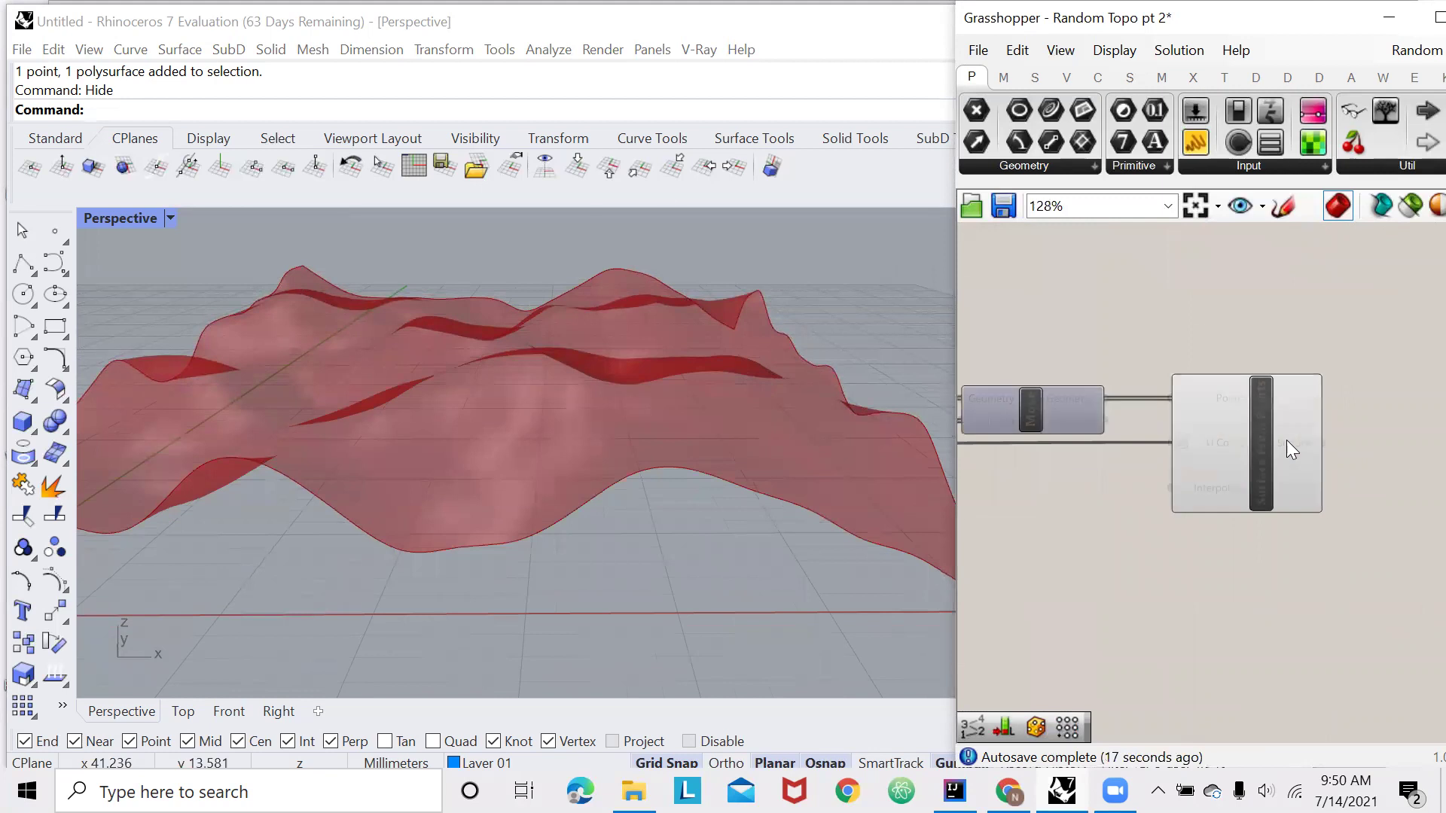
Bake the terrain surface into Rhino with default attributes and drag the baked copy aside
{"action": "right_click", "coordinate": [1298, 444]}
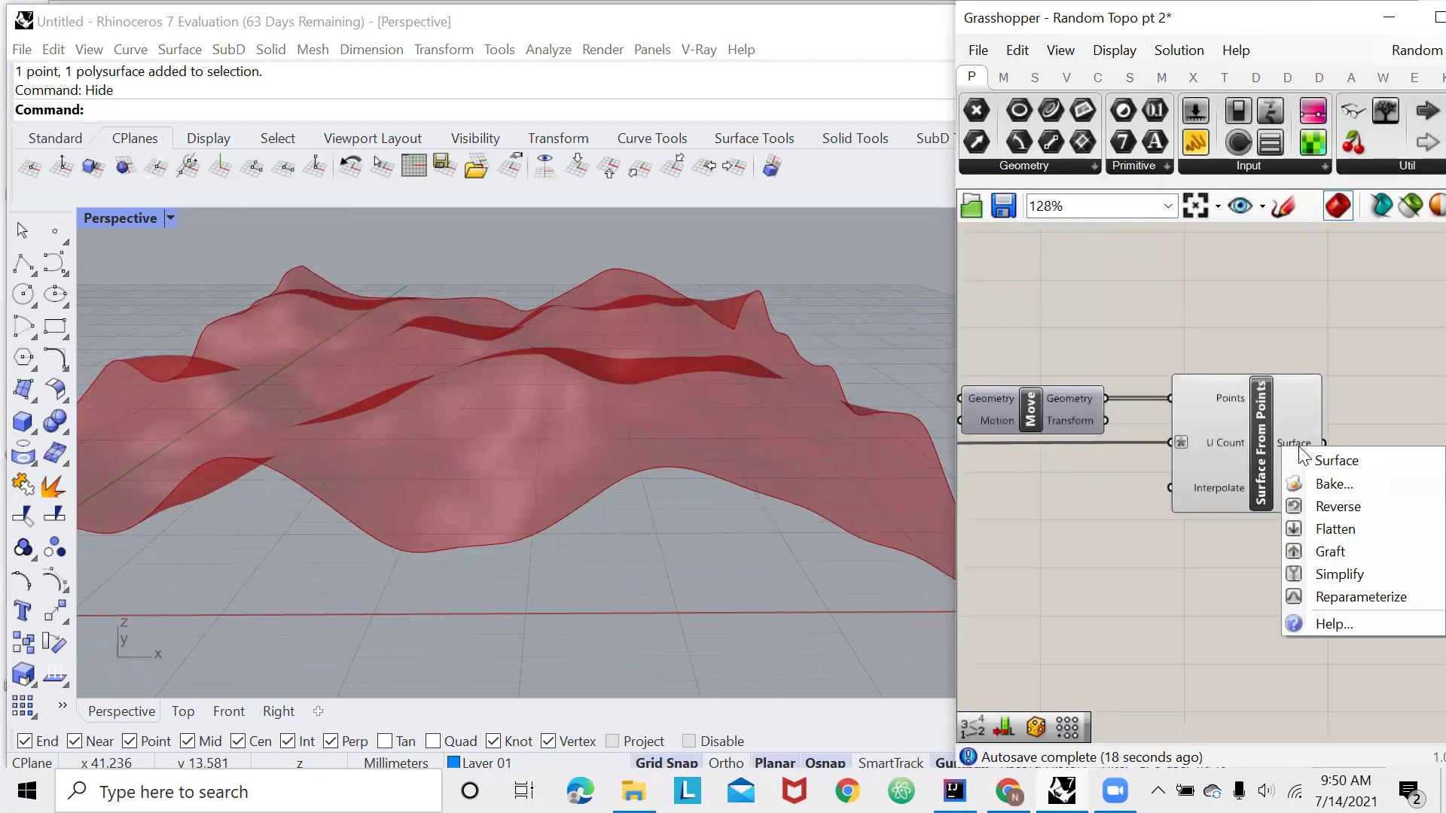
{"action": "left_click", "coordinate": [1324, 487]}
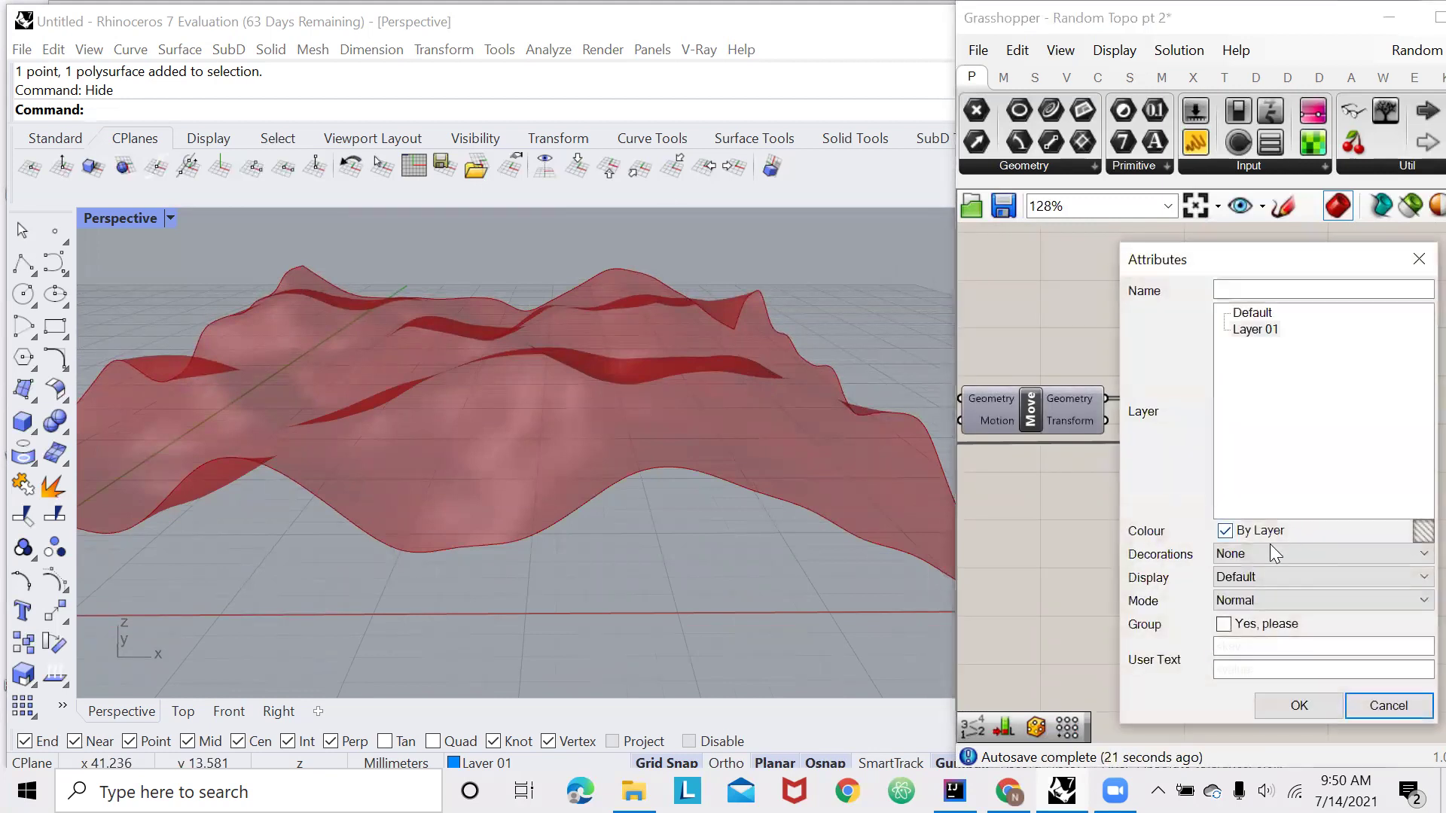
{"action": "left_click", "coordinate": [1283, 706]}
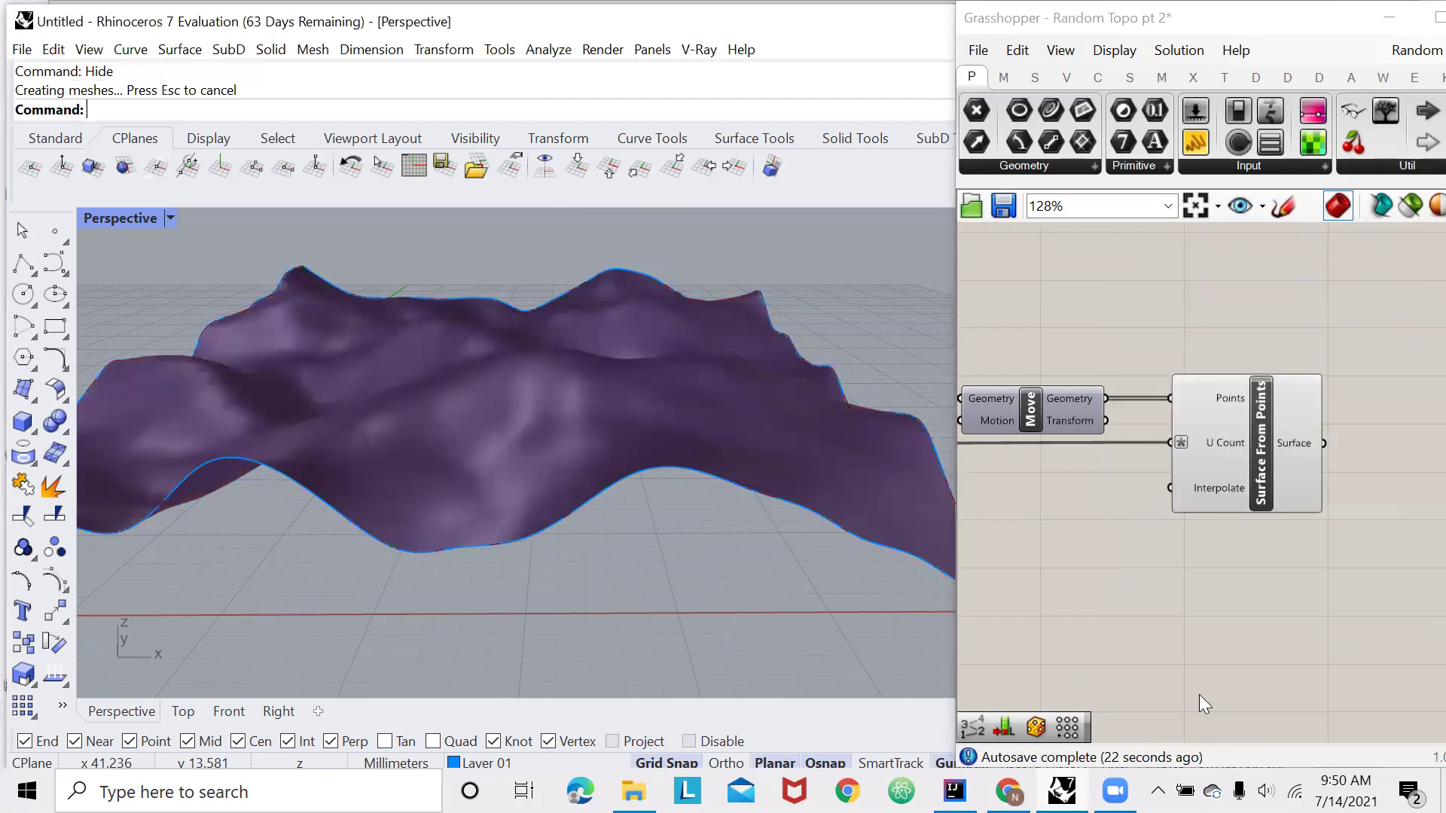
{"action": "scroll", "coordinate": [798, 493], "scroll_direction": "down", "scroll_amount": 5}
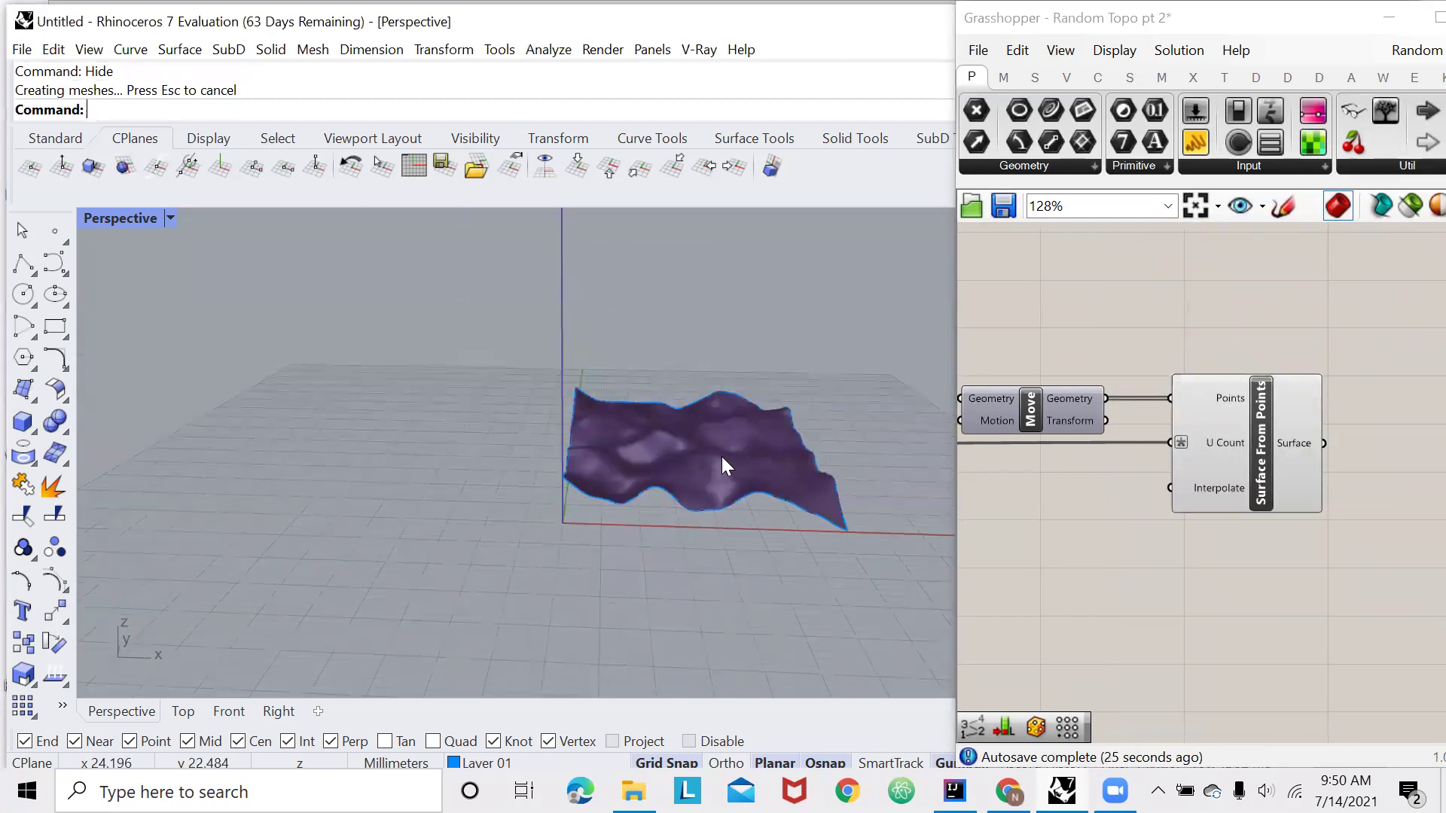
{"action": "scroll", "coordinate": [722, 456], "scroll_direction": "up", "scroll_amount": 5}
{"action": "scroll", "coordinate": [743, 454], "scroll_direction": "down", "scroll_amount": 3}
{"action": "left_click", "coordinate": [748, 477]}
{"action": "left_click_drag", "start_coordinate": [732, 444], "coordinate": [313, 403]}
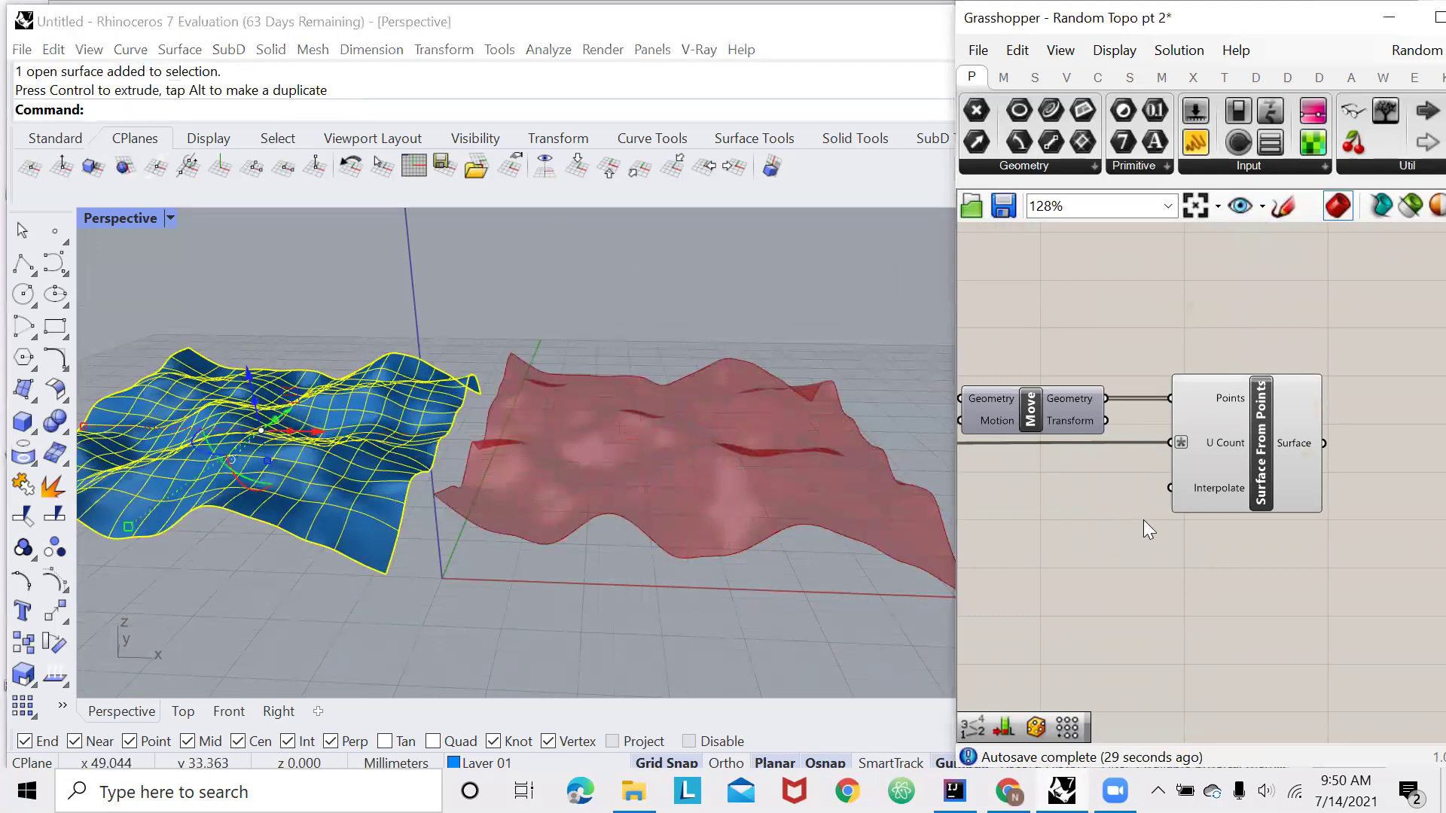
Move the 1.2 Number Slider to sit beneath the Resolution 2 slider
{"action": "scroll", "coordinate": [1143, 520], "scroll_direction": "down", "scroll_amount": 5}
{"action": "scroll", "coordinate": [1163, 516], "scroll_direction": "up", "scroll_amount": 3}
{"action": "scroll", "coordinate": [1182, 530], "scroll_direction": "up", "scroll_amount": 5}
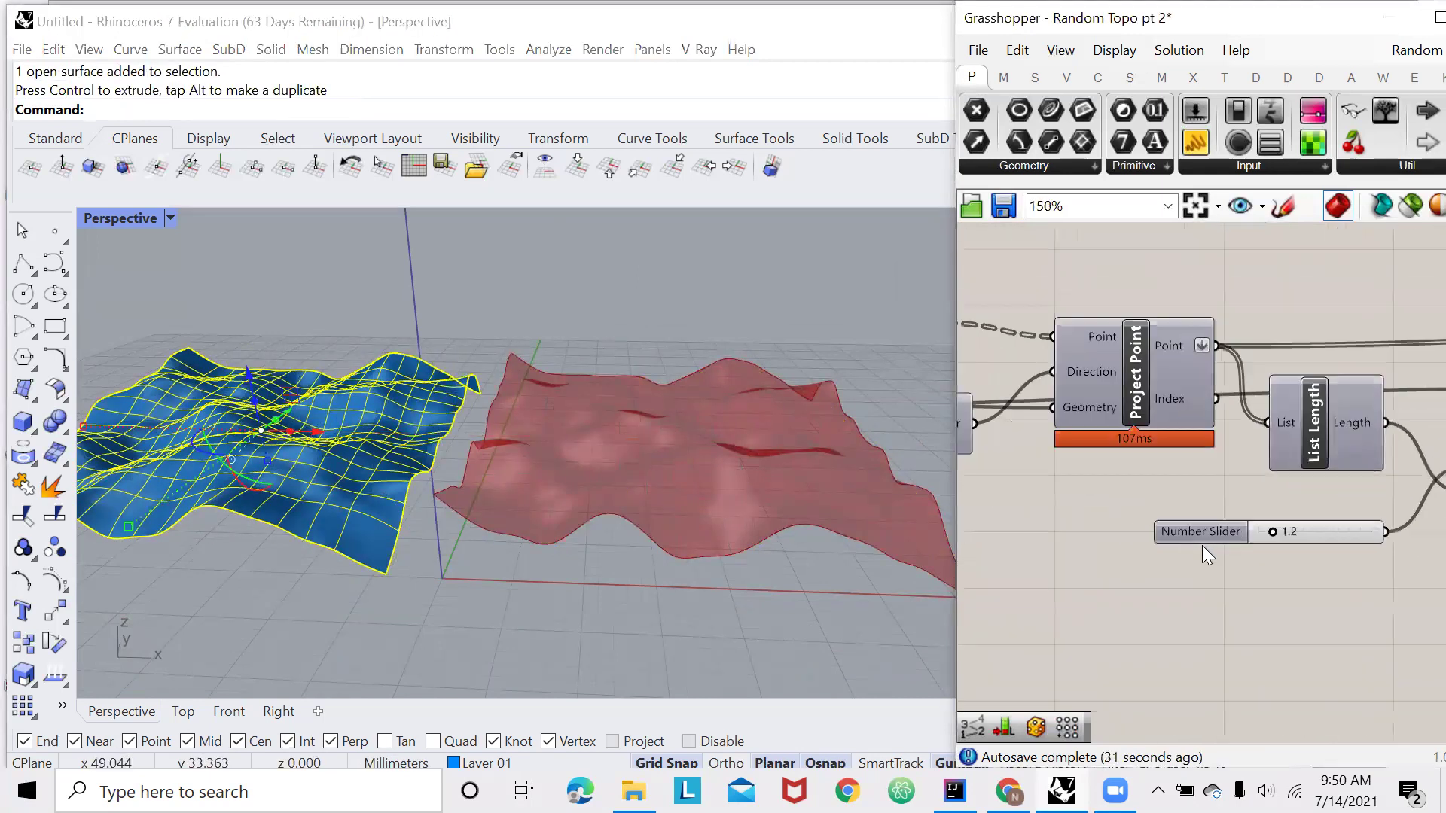
{"action": "right_click", "coordinate": [1201, 521]}
{"action": "key", "text": "Escape"}
{"action": "scroll", "coordinate": [1292, 533], "scroll_direction": "down", "scroll_amount": 5}
{"action": "left_click_drag", "start_coordinate": [1259, 530], "coordinate": [1196, 522]}
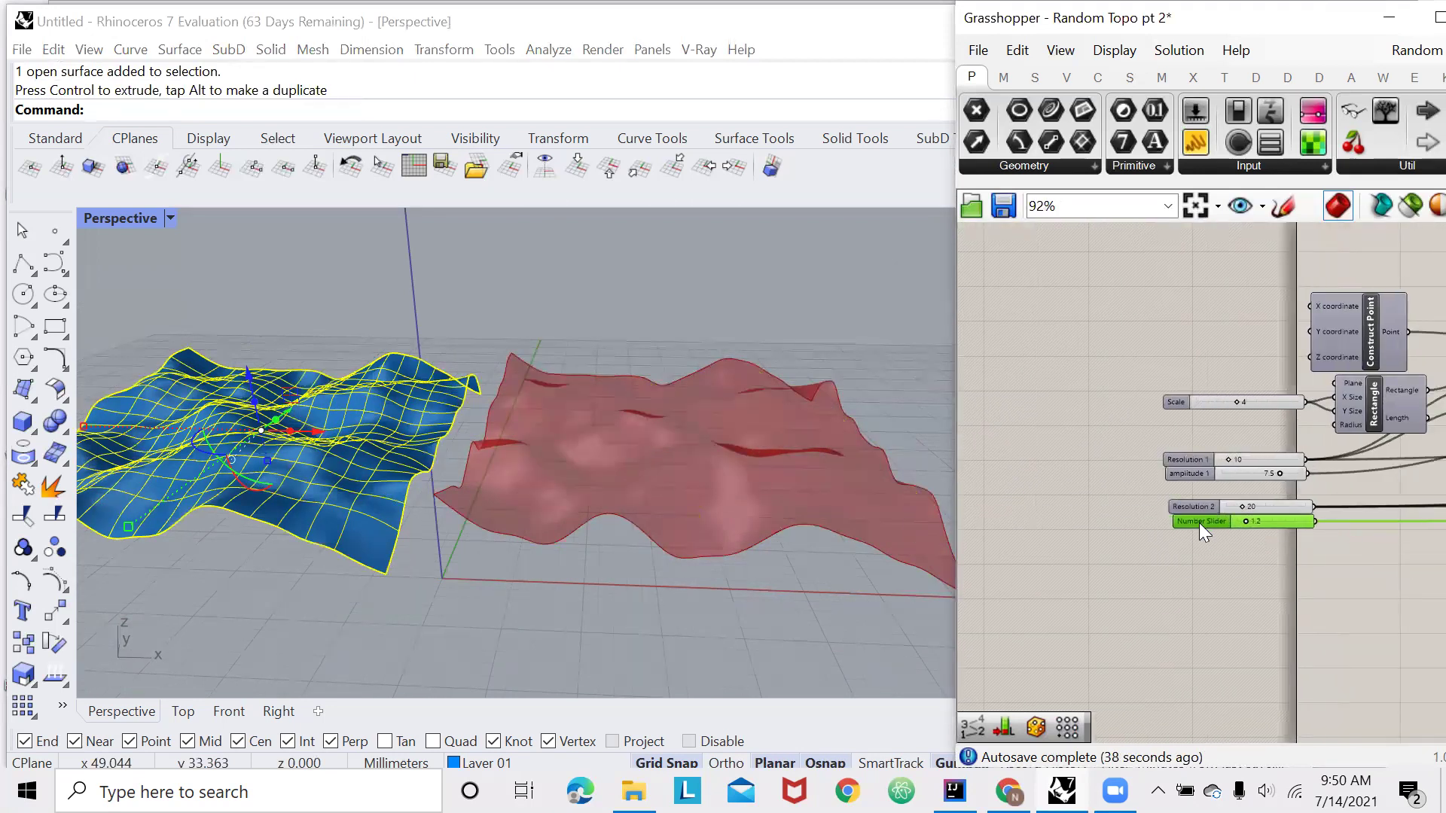
Select the Resolution 2 and 1.2 sliders together, and deselect the baked blue surface
{"action": "scroll", "coordinate": [1197, 522], "scroll_direction": "up", "scroll_amount": 2}
{"action": "scroll", "coordinate": [1226, 547], "scroll_direction": "up", "scroll_amount": 2}
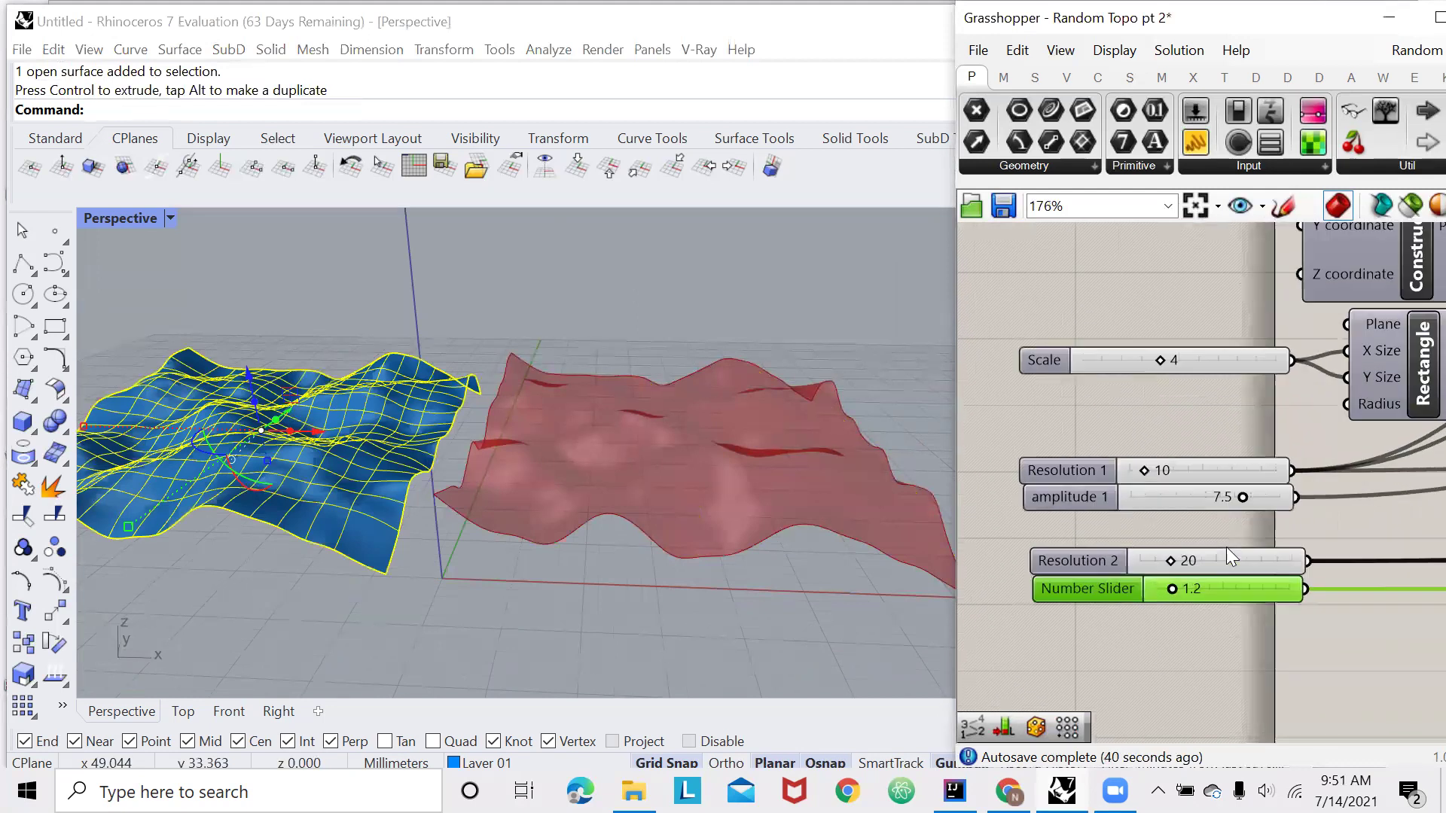
{"action": "left_click_drag", "start_coordinate": [1229, 535], "coordinate": [1087, 645]}
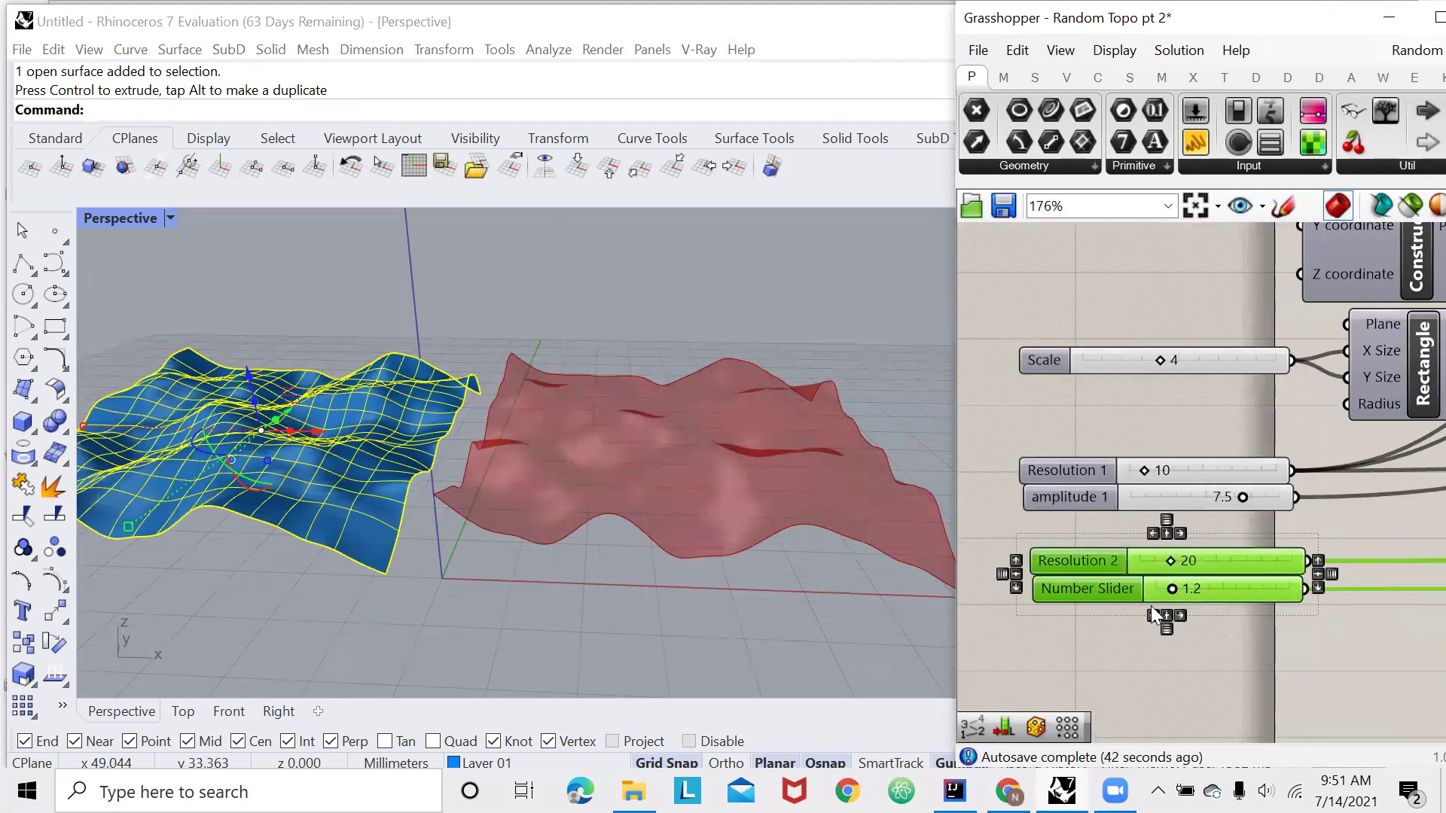
{"action": "left_click", "coordinate": [622, 610]}
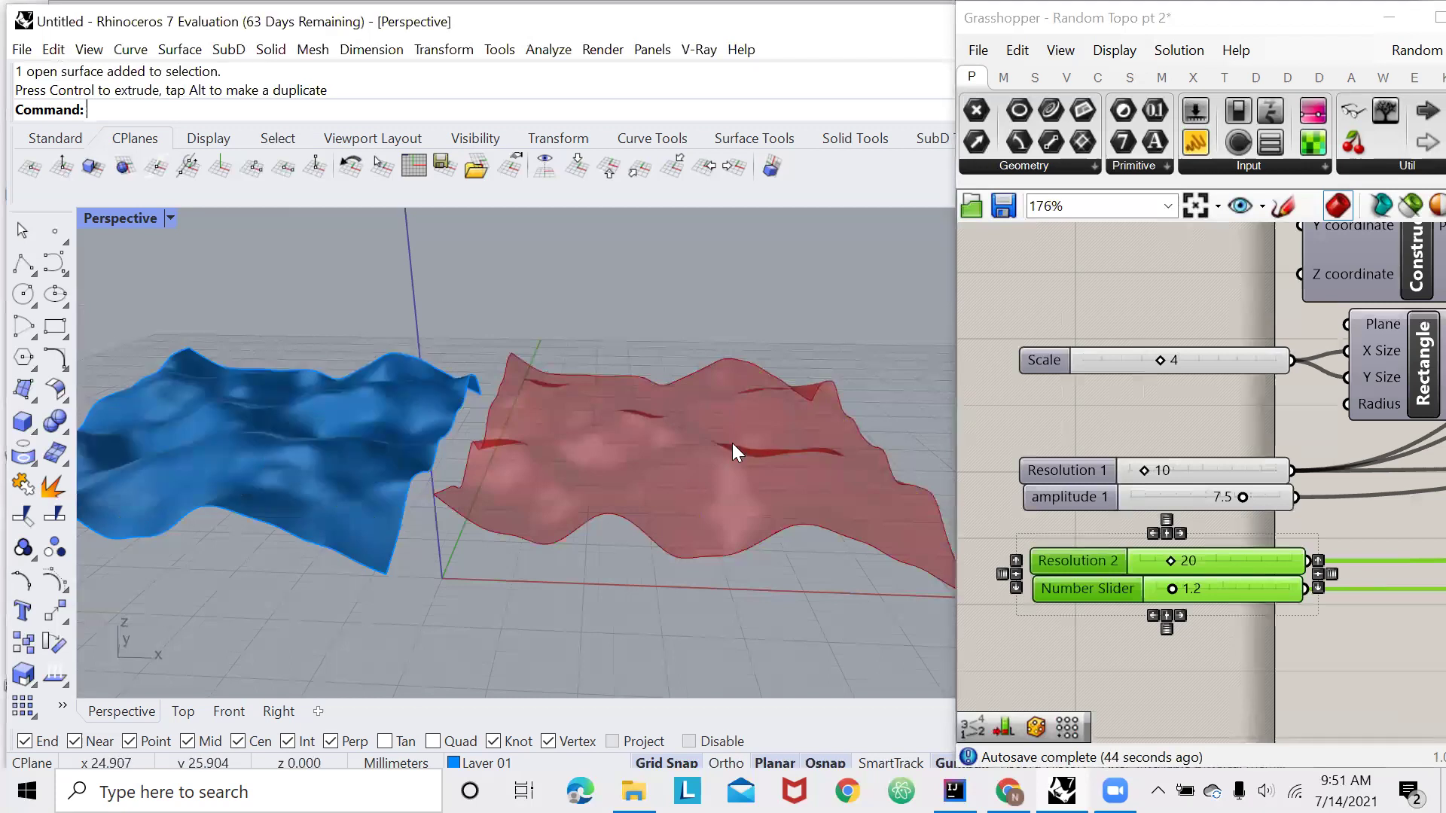
Orbit the Rhino view to inspect the baked blue terrain
{"action": "scroll", "coordinate": [405, 488], "scroll_direction": "down", "scroll_amount": 1}
{"action": "scroll", "coordinate": [408, 458], "scroll_direction": "up", "scroll_amount": 5}
{"action": "right_click_drag", "start_coordinate": [429, 466], "coordinate": [436, 482]}
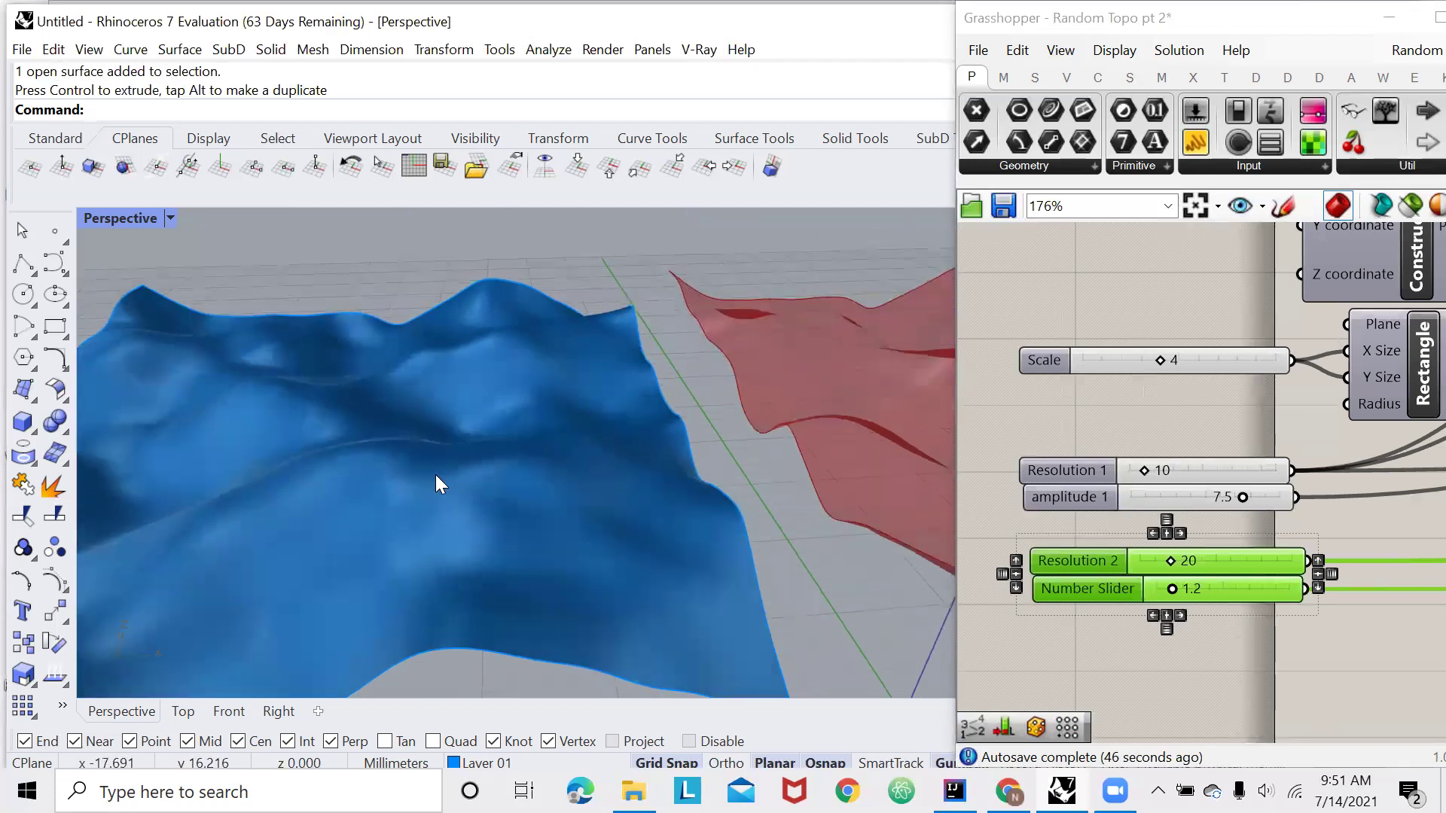
{"action": "scroll", "coordinate": [608, 319], "scroll_direction": "down", "scroll_amount": 3}
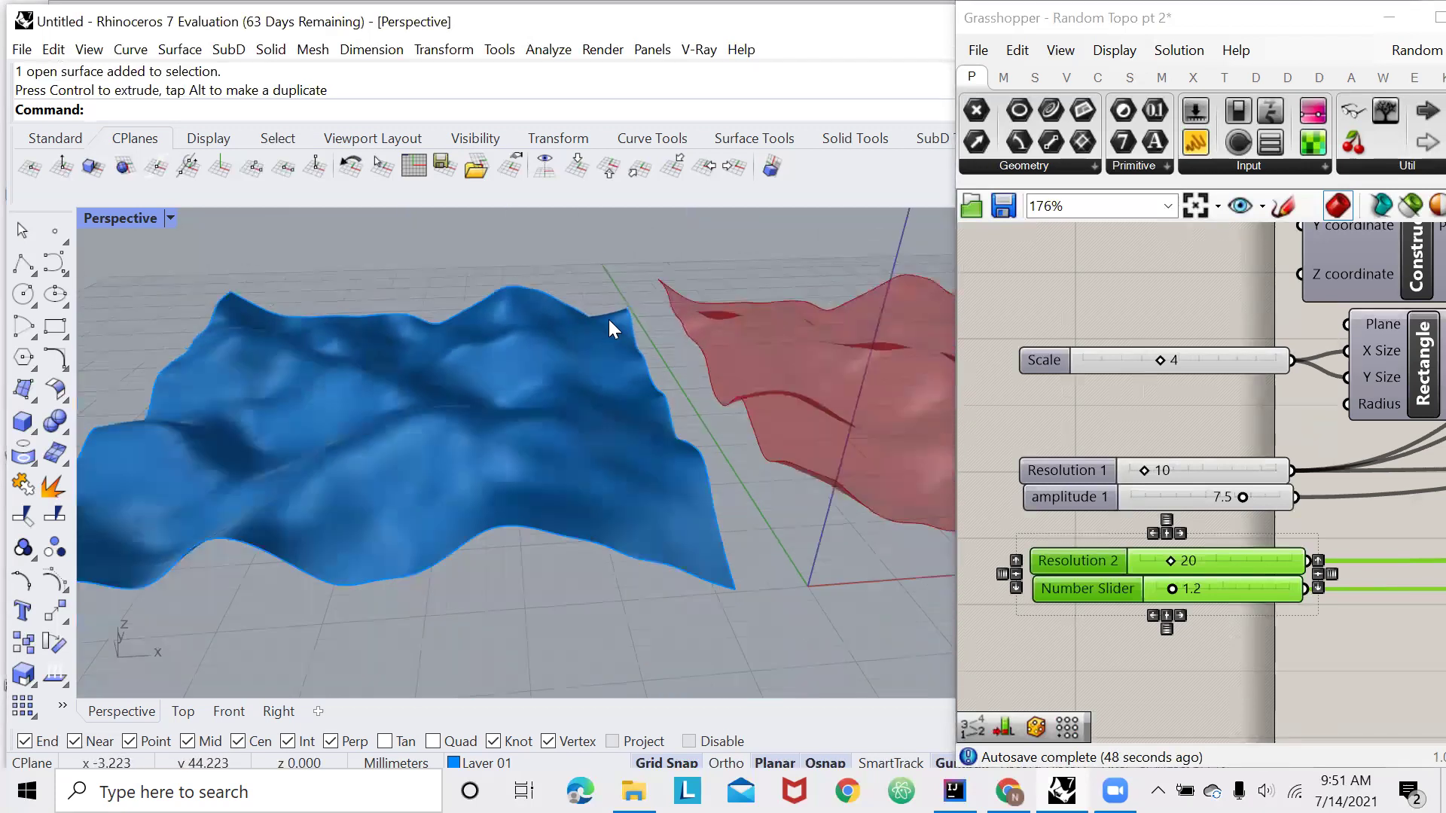
Rename the 1.2 slider to 'amplitude 2'
{"action": "right_click", "coordinate": [1072, 588]}
{"action": "left_click", "coordinate": [1042, 603]}
{"action": "right_click", "coordinate": [1060, 585]}
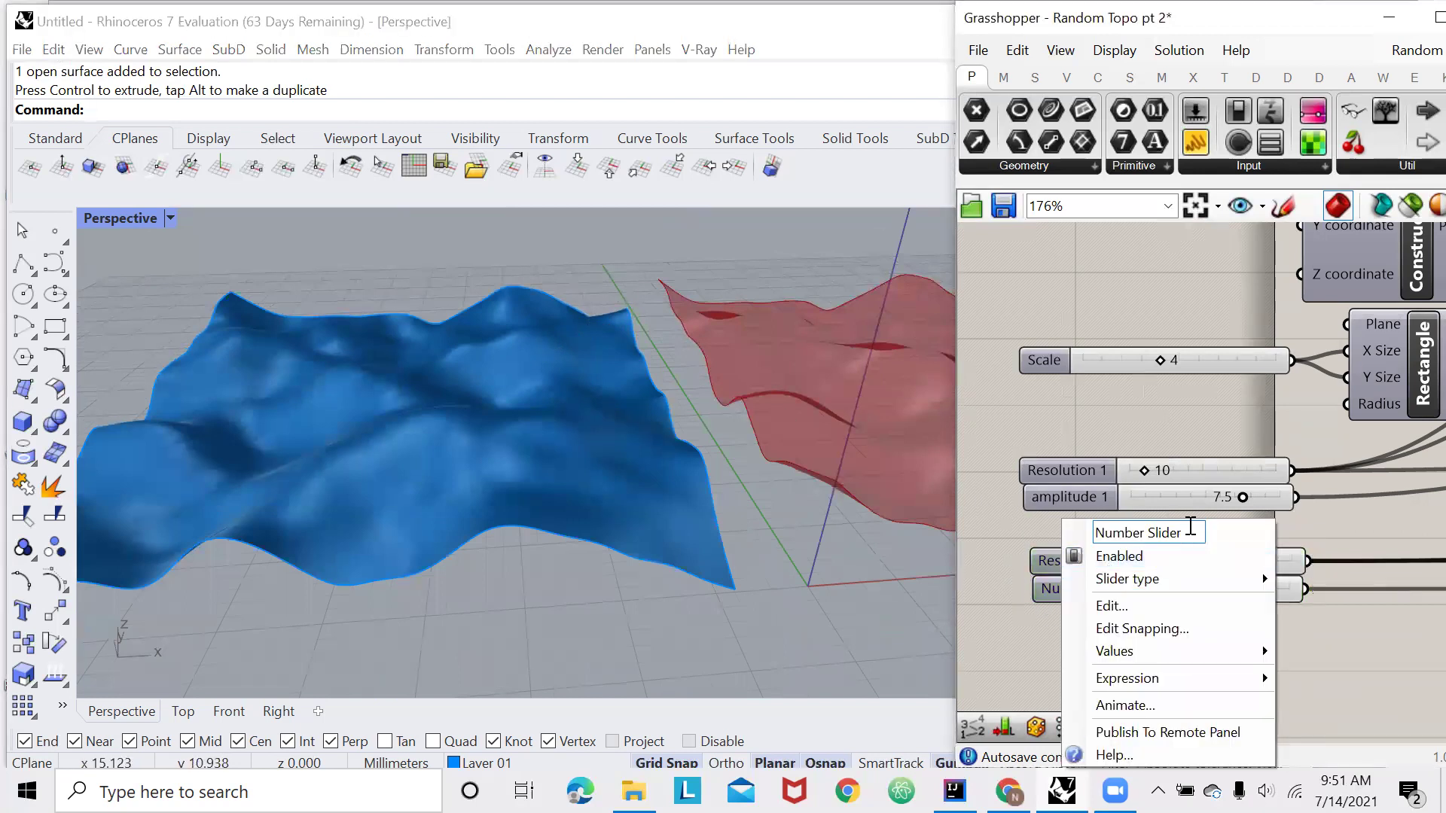
{"action": "left_click", "coordinate": [1190, 532]}
{"action": "type", "text": "amplitude 2"}
{"action": "key", "text": "Return"}
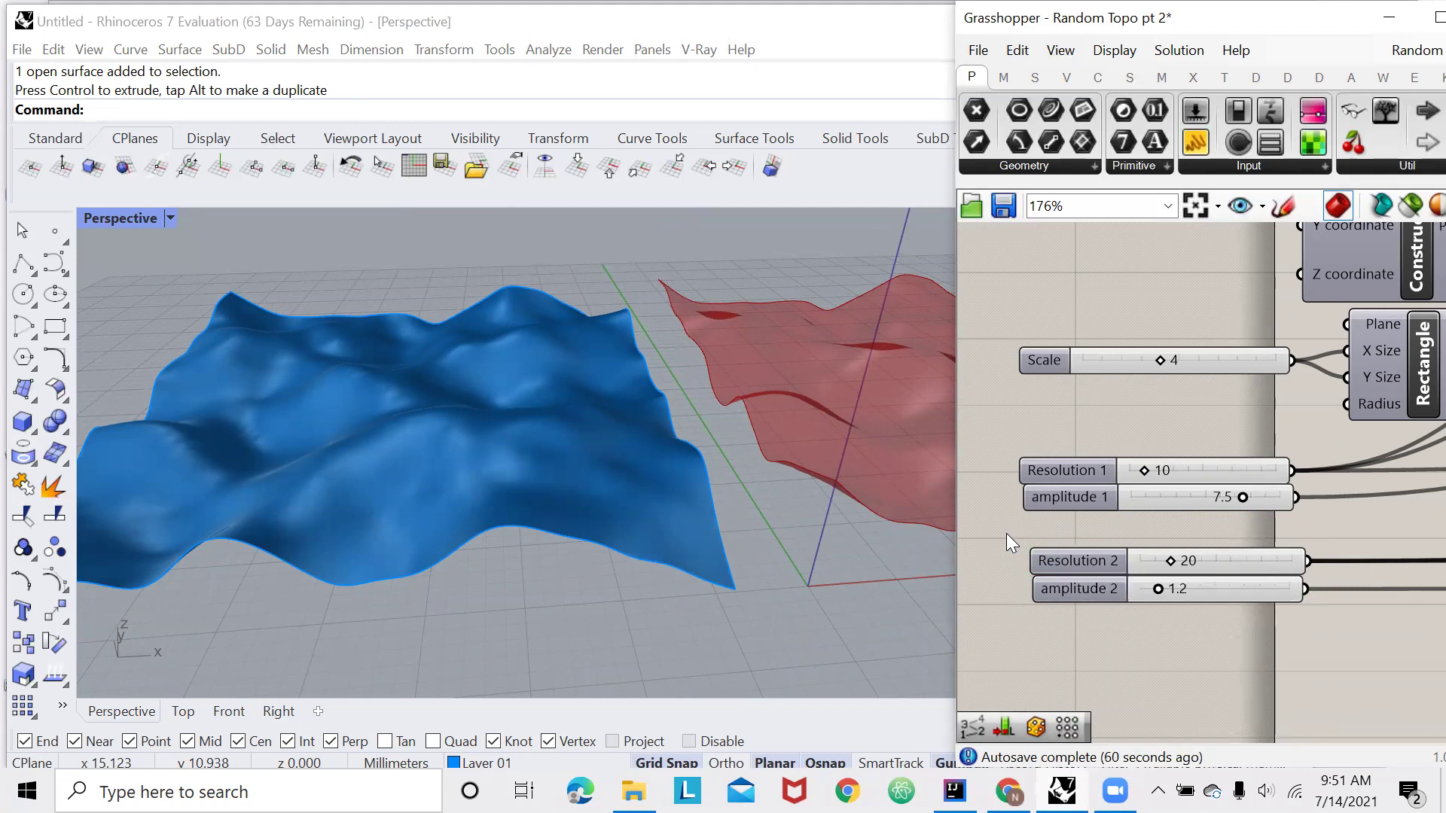
Select and deselect the blue surface, then orbit to examine the terrain again
{"action": "scroll", "coordinate": [1006, 533], "scroll_direction": "down", "scroll_amount": 5}
{"action": "scroll", "coordinate": [988, 512], "scroll_direction": "down", "scroll_amount": 1}
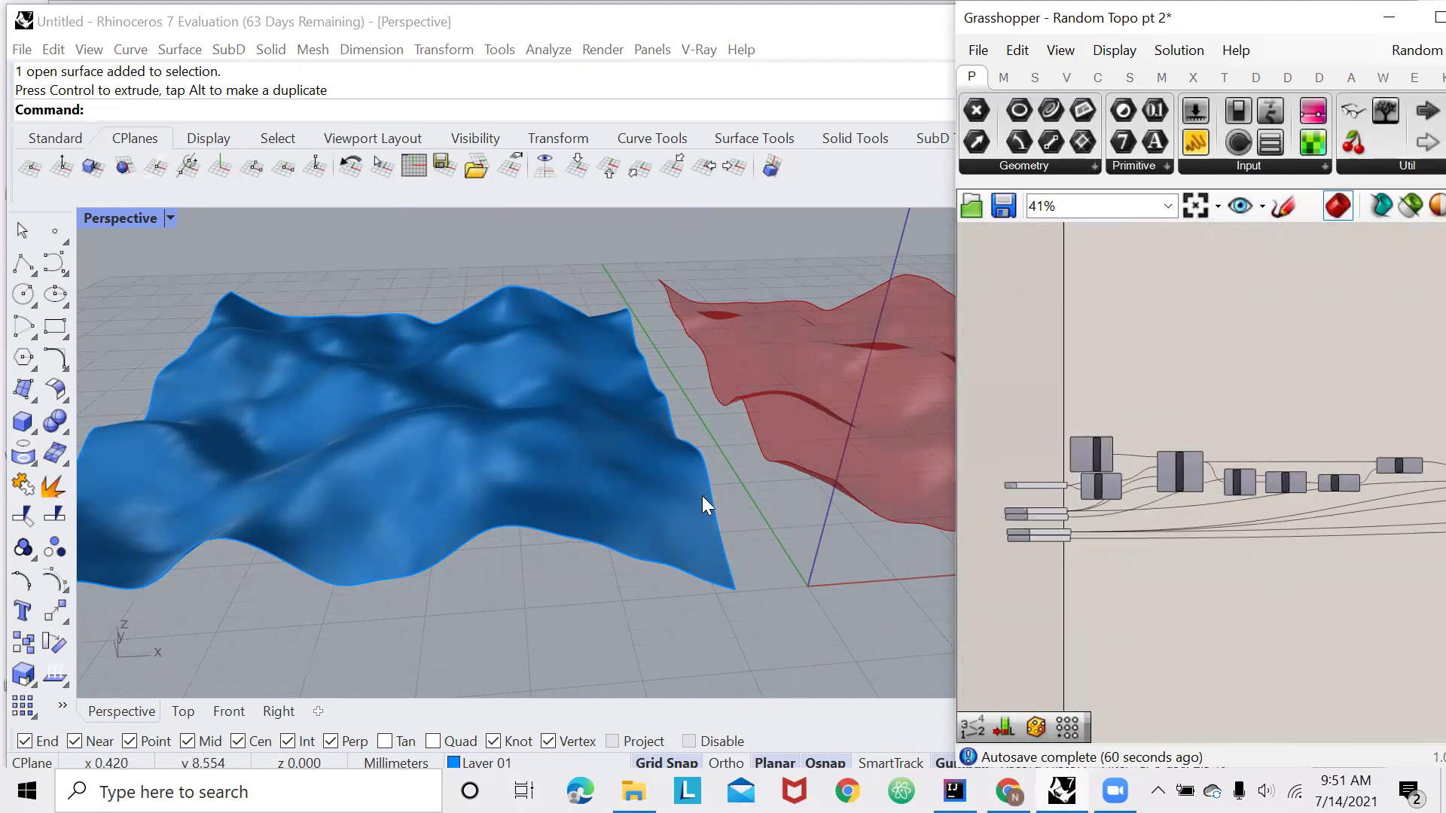
{"action": "left_click", "coordinate": [655, 488]}
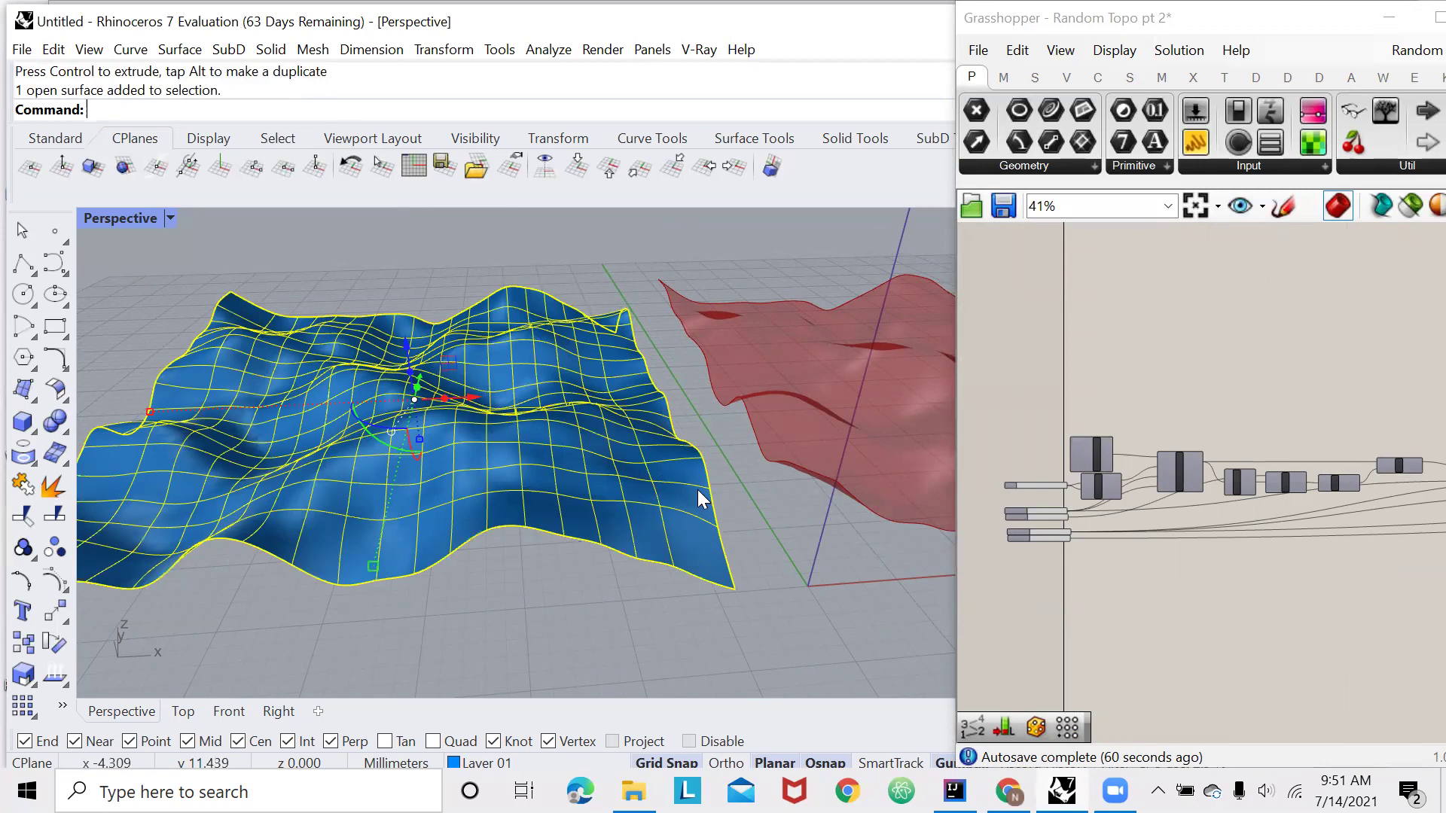
{"action": "left_click", "coordinate": [798, 557]}
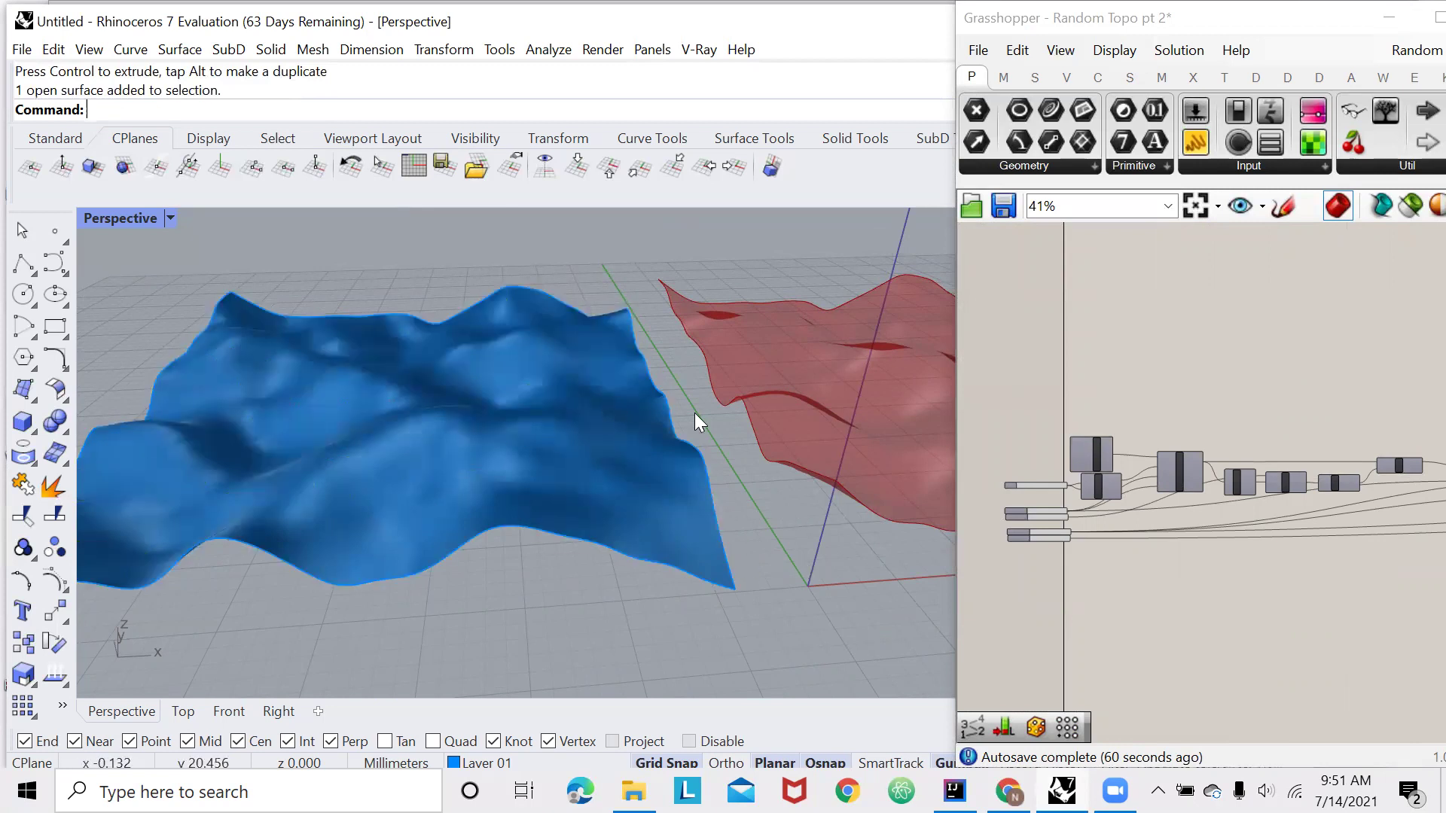
{"action": "scroll", "coordinate": [531, 470], "scroll_direction": "down", "scroll_amount": 2}
{"action": "scroll", "coordinate": [535, 448], "scroll_direction": "up", "scroll_amount": 4}
{"action": "scroll", "coordinate": [537, 442], "scroll_direction": "down", "scroll_amount": 2}
{"action": "mouse_move", "coordinate": [541, 438]}
{"action": "right_mouse_down"}
{"action": "mouse_move", "coordinate": [535, 394]}
{"action": "mouse_move", "coordinate": [545, 442]}
{"action": "mouse_move", "coordinate": [540, 432]}
{"action": "mouse_move", "coordinate": [531, 448]}
{"action": "right_mouse_up"}
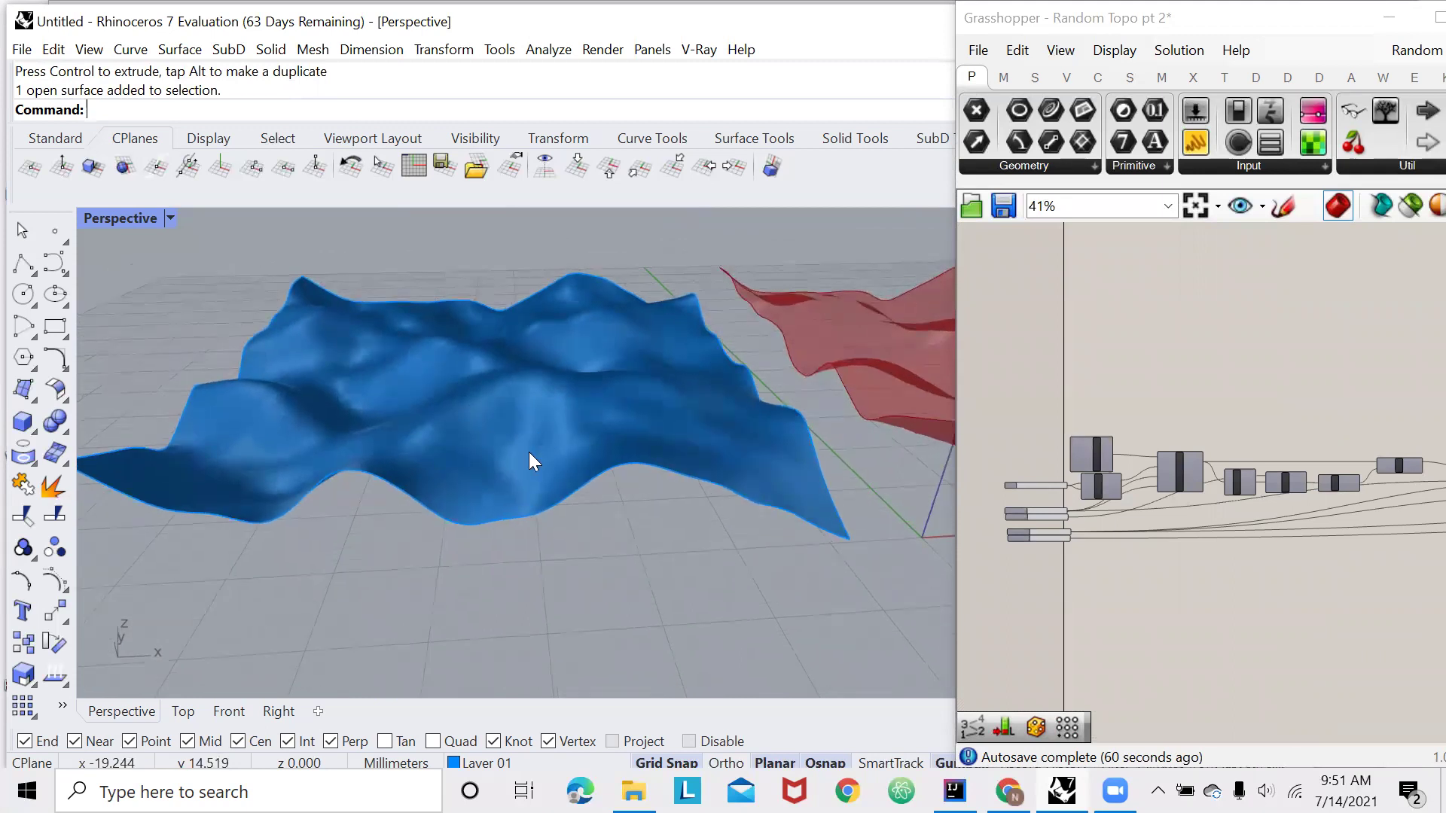